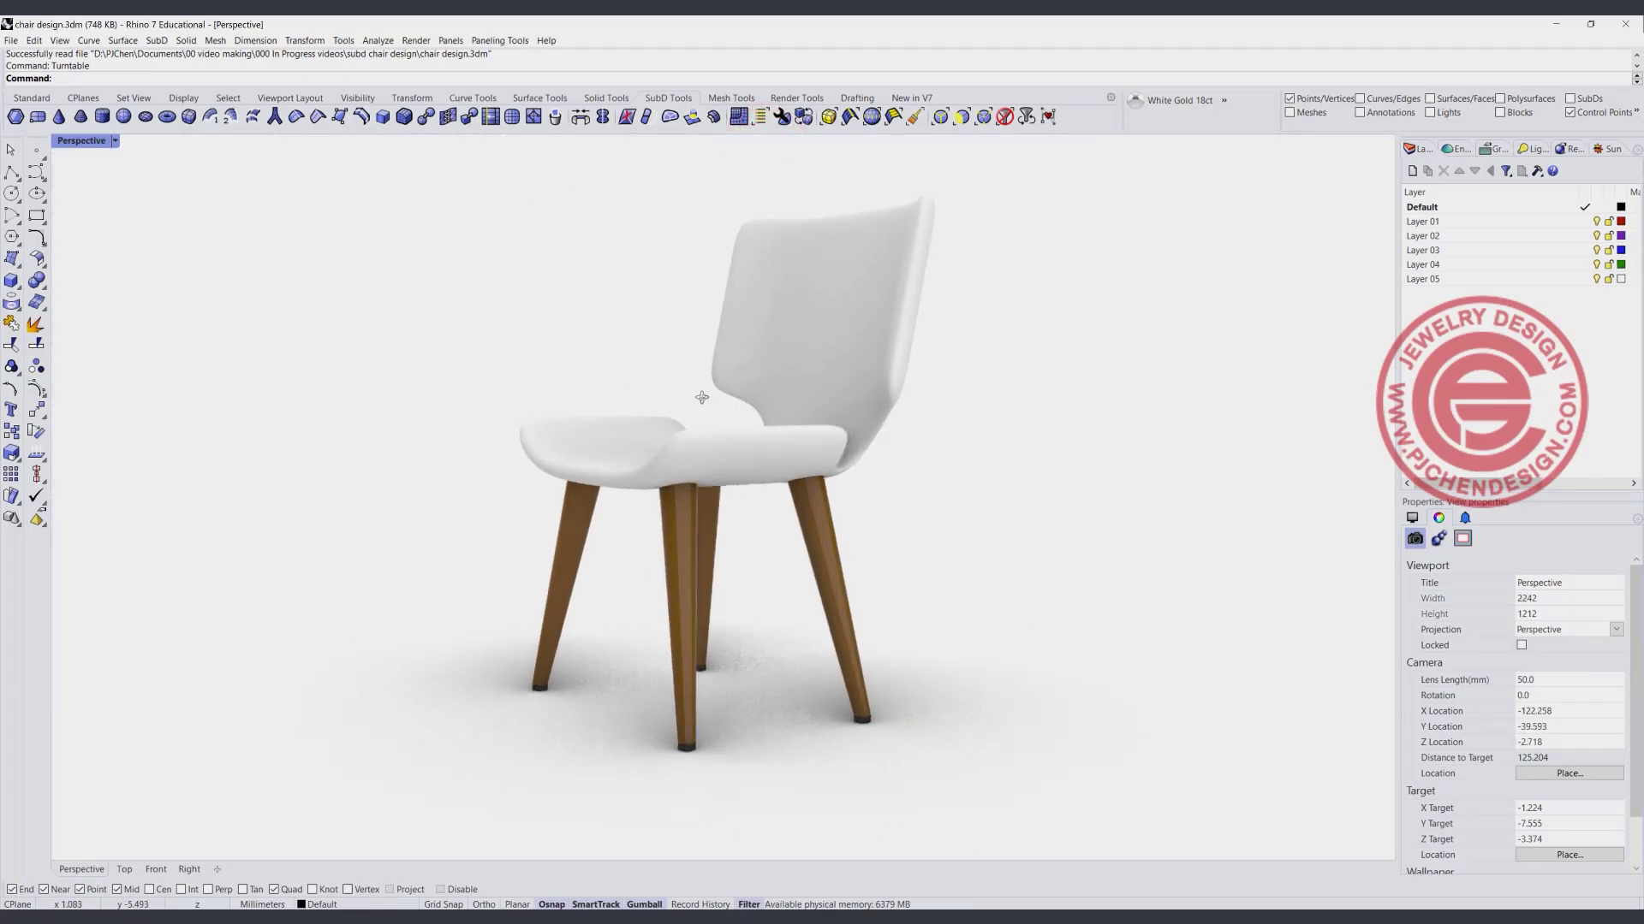
Switch to a full-size Top view in Ghosted display, with Layer 01 current and the Default layer hidden.
{"action": "right_click_drag", "start_coordinate": [702, 397], "coordinate": [664, 367]}
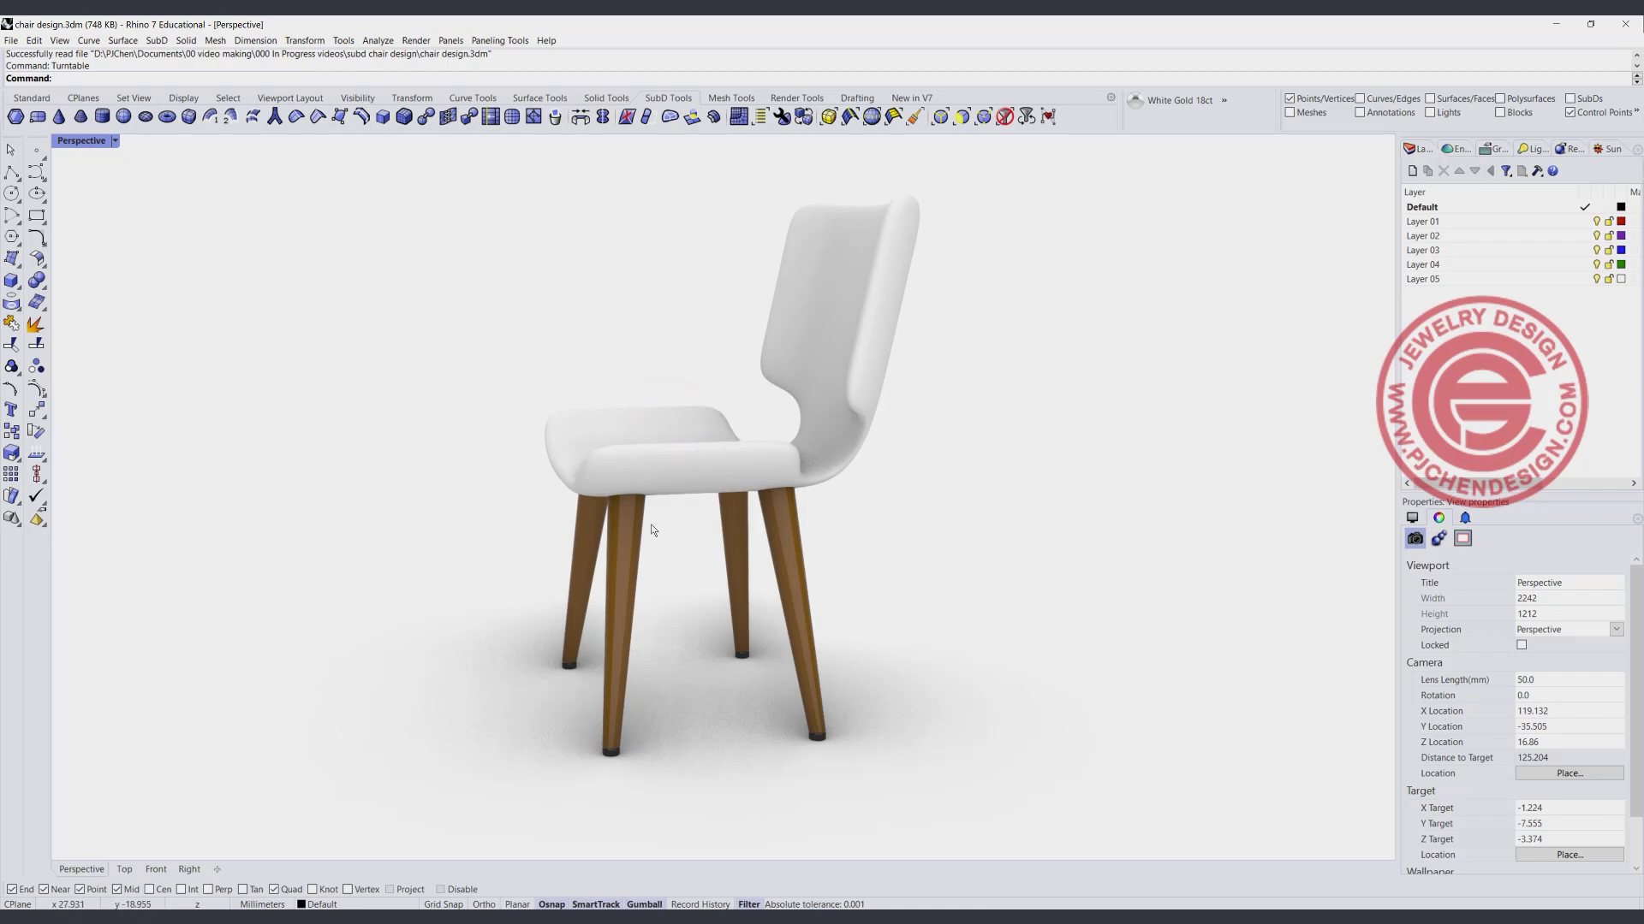
{"action": "double_click", "coordinate": [83, 142]}
{"action": "left_click", "coordinate": [591, 322]}
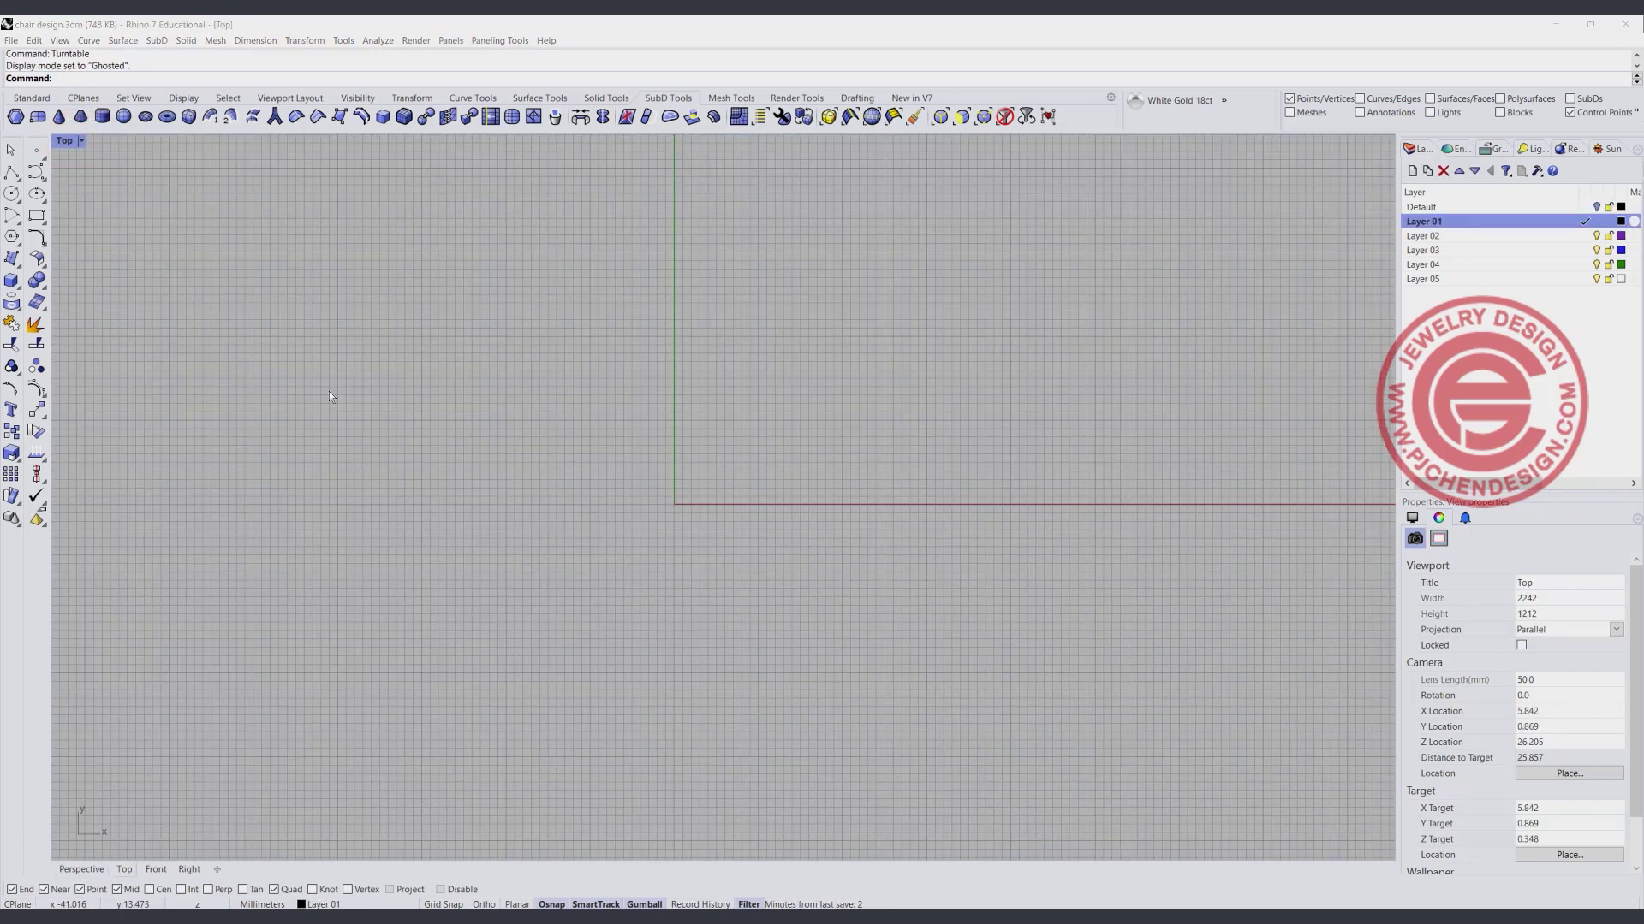
Draw an upright rectangular SubD plane across the origin in the Top view, with XCount 4 and YCount 10.
{"action": "right_click_drag", "start_coordinate": [778, 492], "coordinate": [794, 476]}
{"action": "right_click_drag", "start_coordinate": [608, 467], "coordinate": [548, 499]}
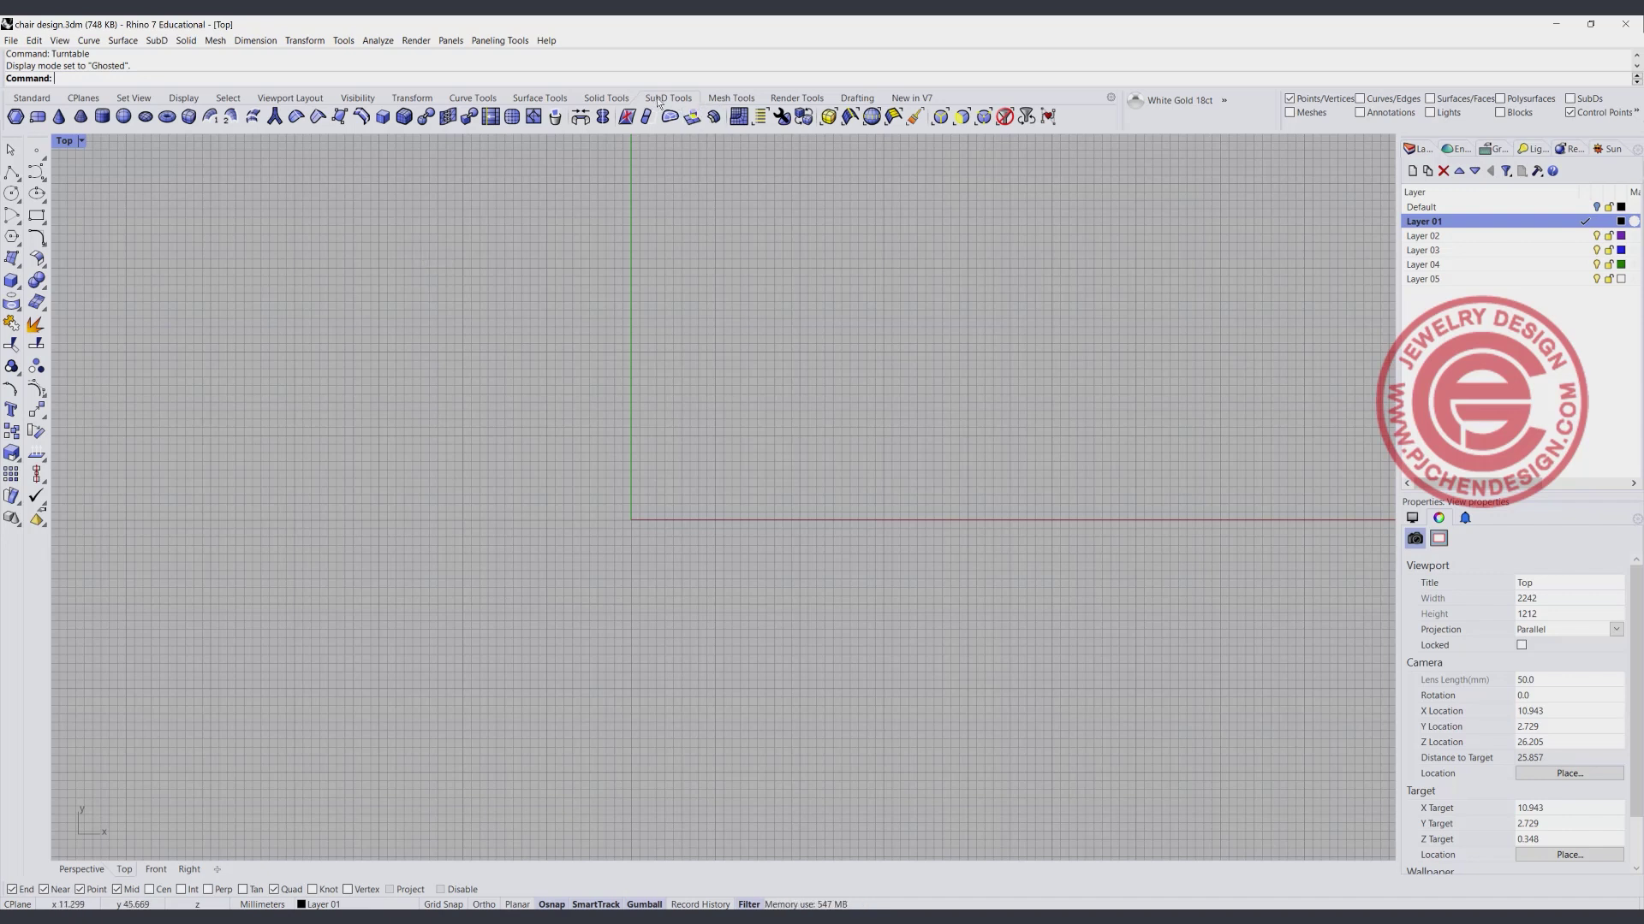
{"action": "left_click", "coordinate": [37, 117]}
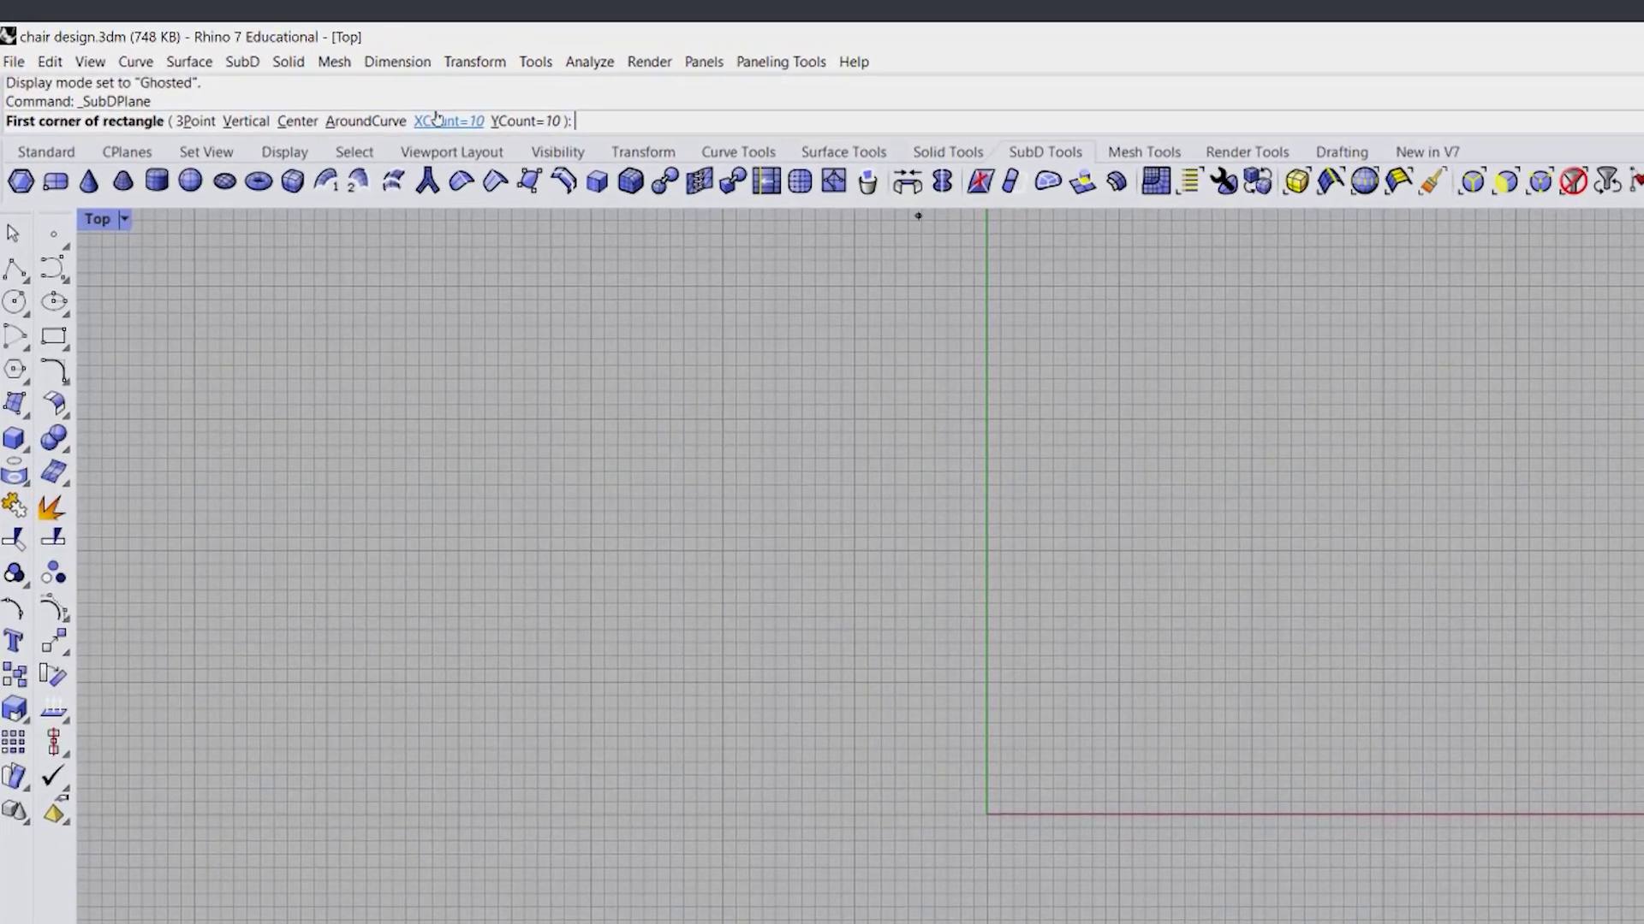
{"action": "left_click", "coordinate": [440, 120]}
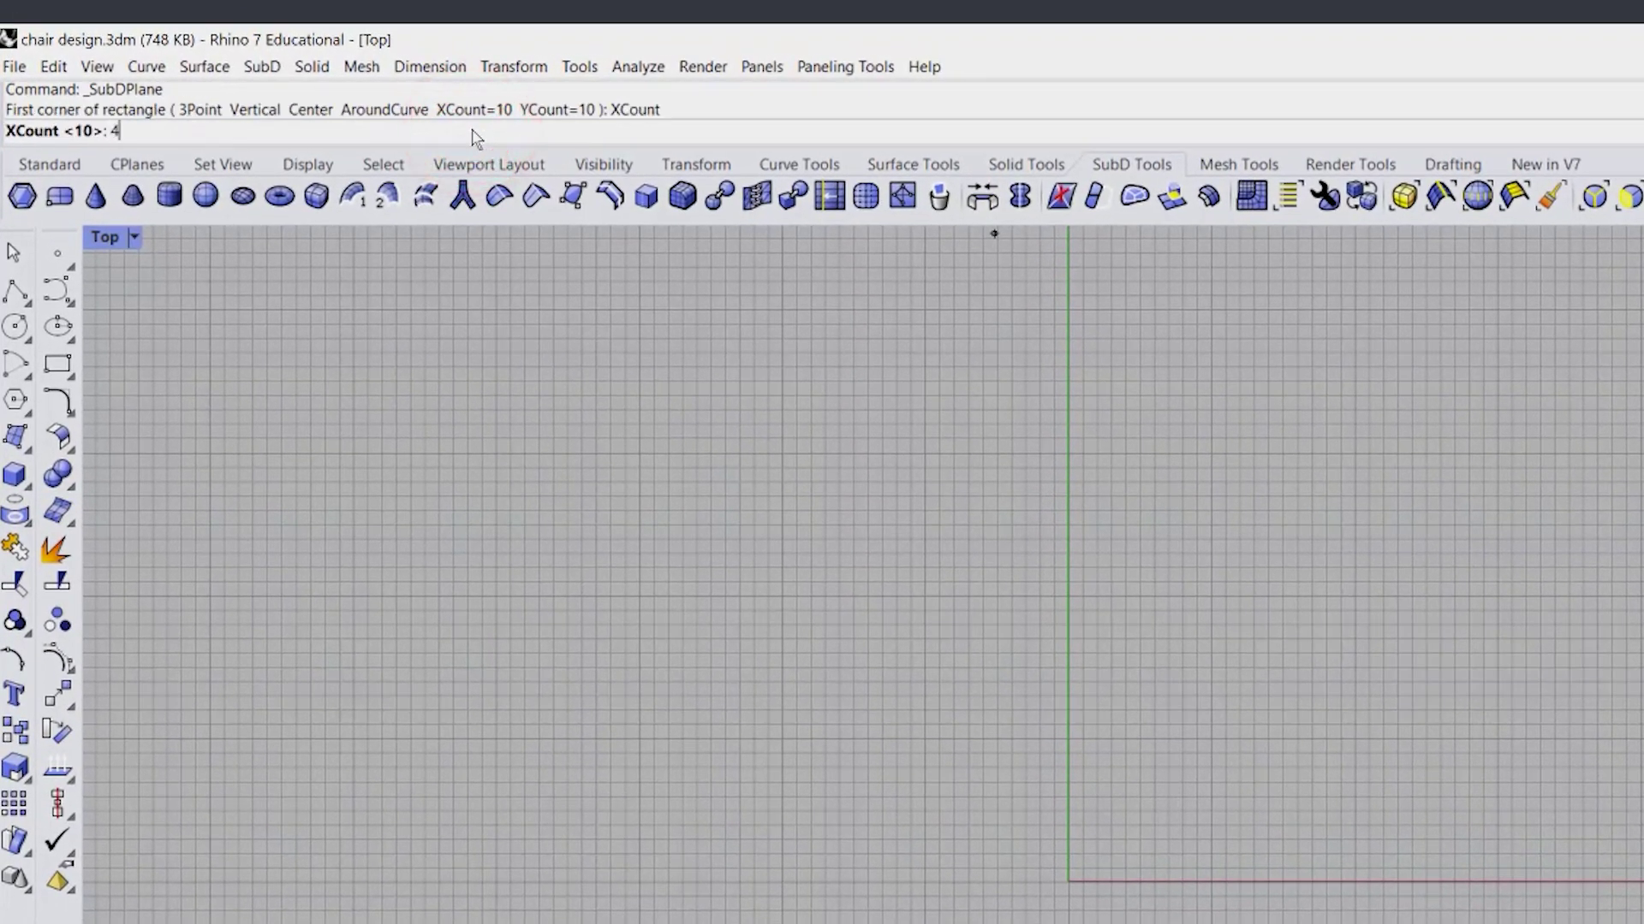
{"action": "key", "text": "Return"}
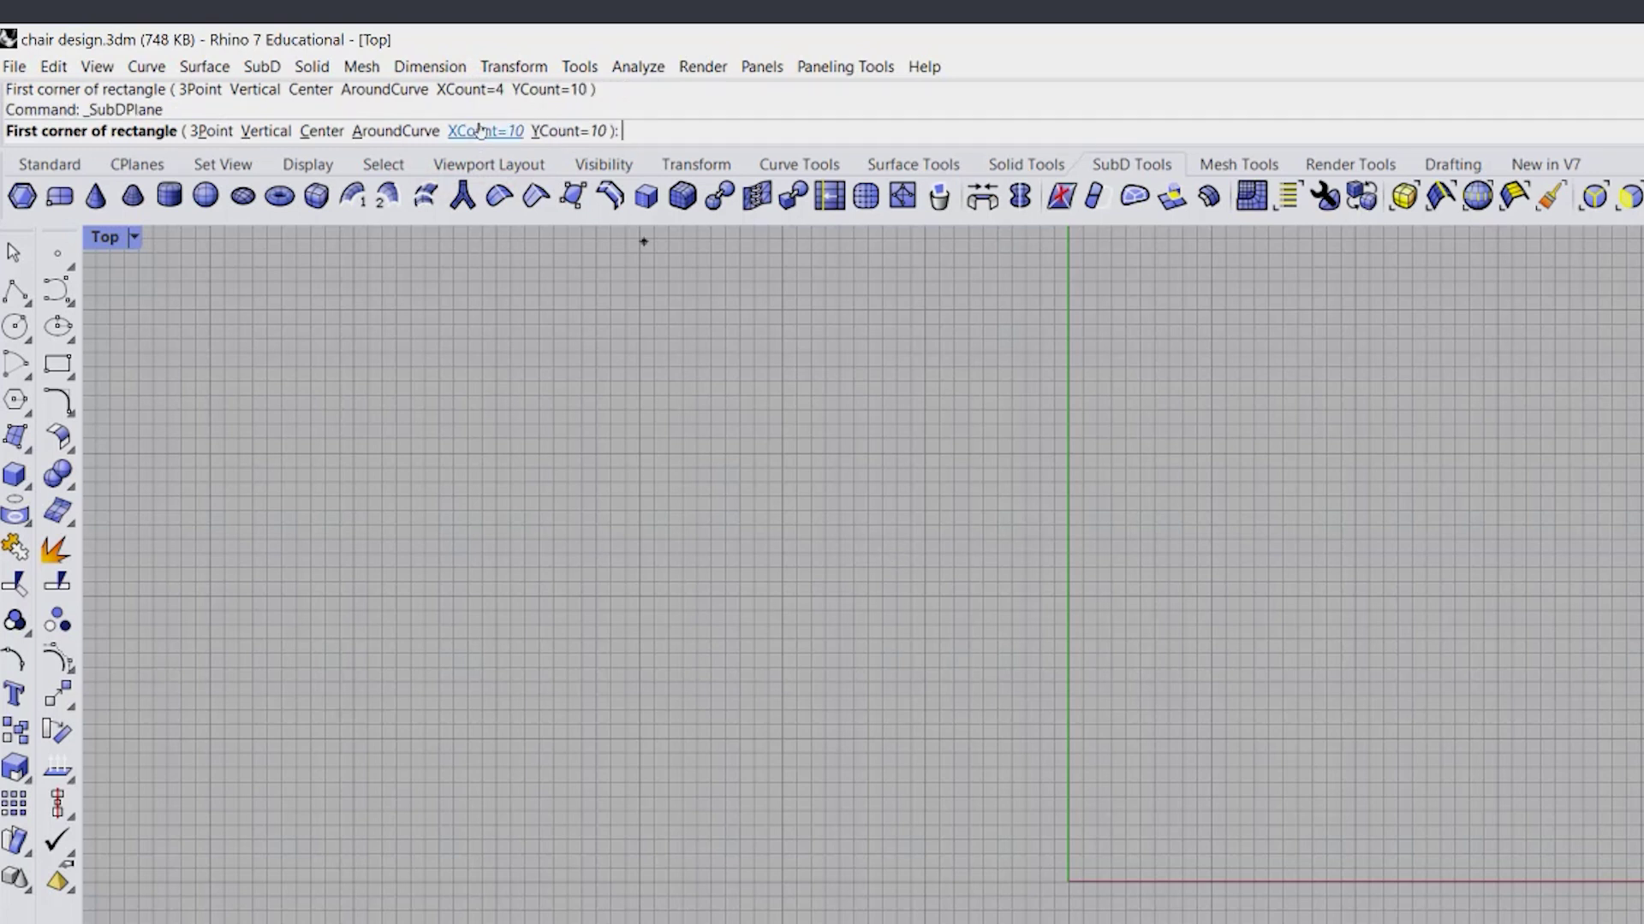
{"action": "left_click", "coordinate": [480, 130]}
{"action": "type", "text": "4"}
{"action": "key", "text": "Return"}
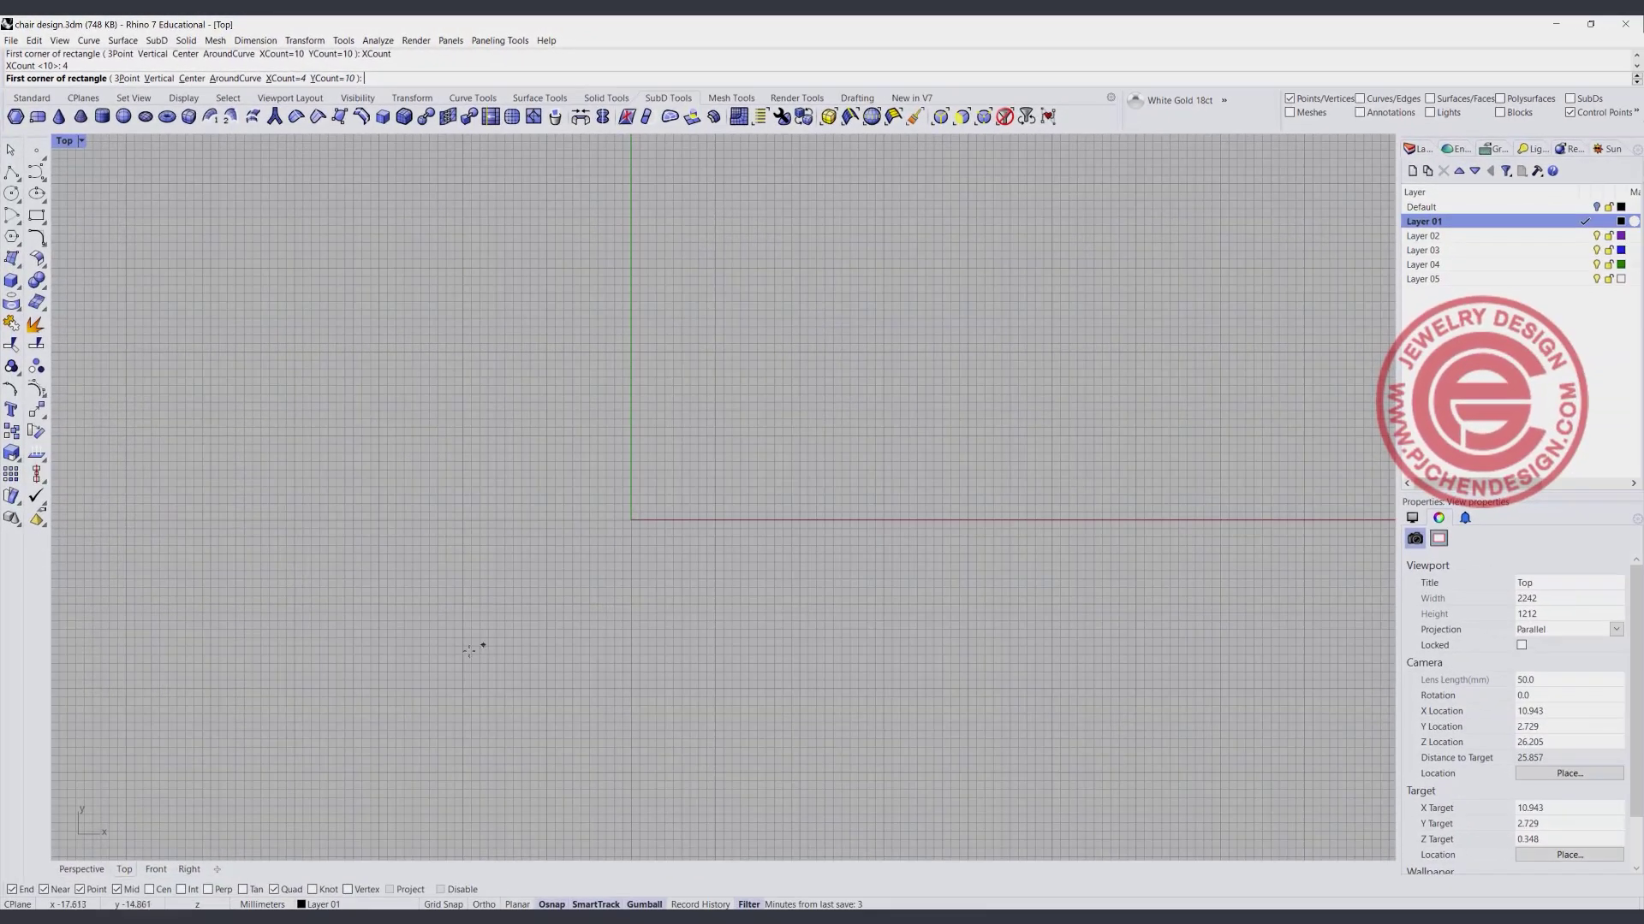
{"action": "left_click", "coordinate": [454, 660]}
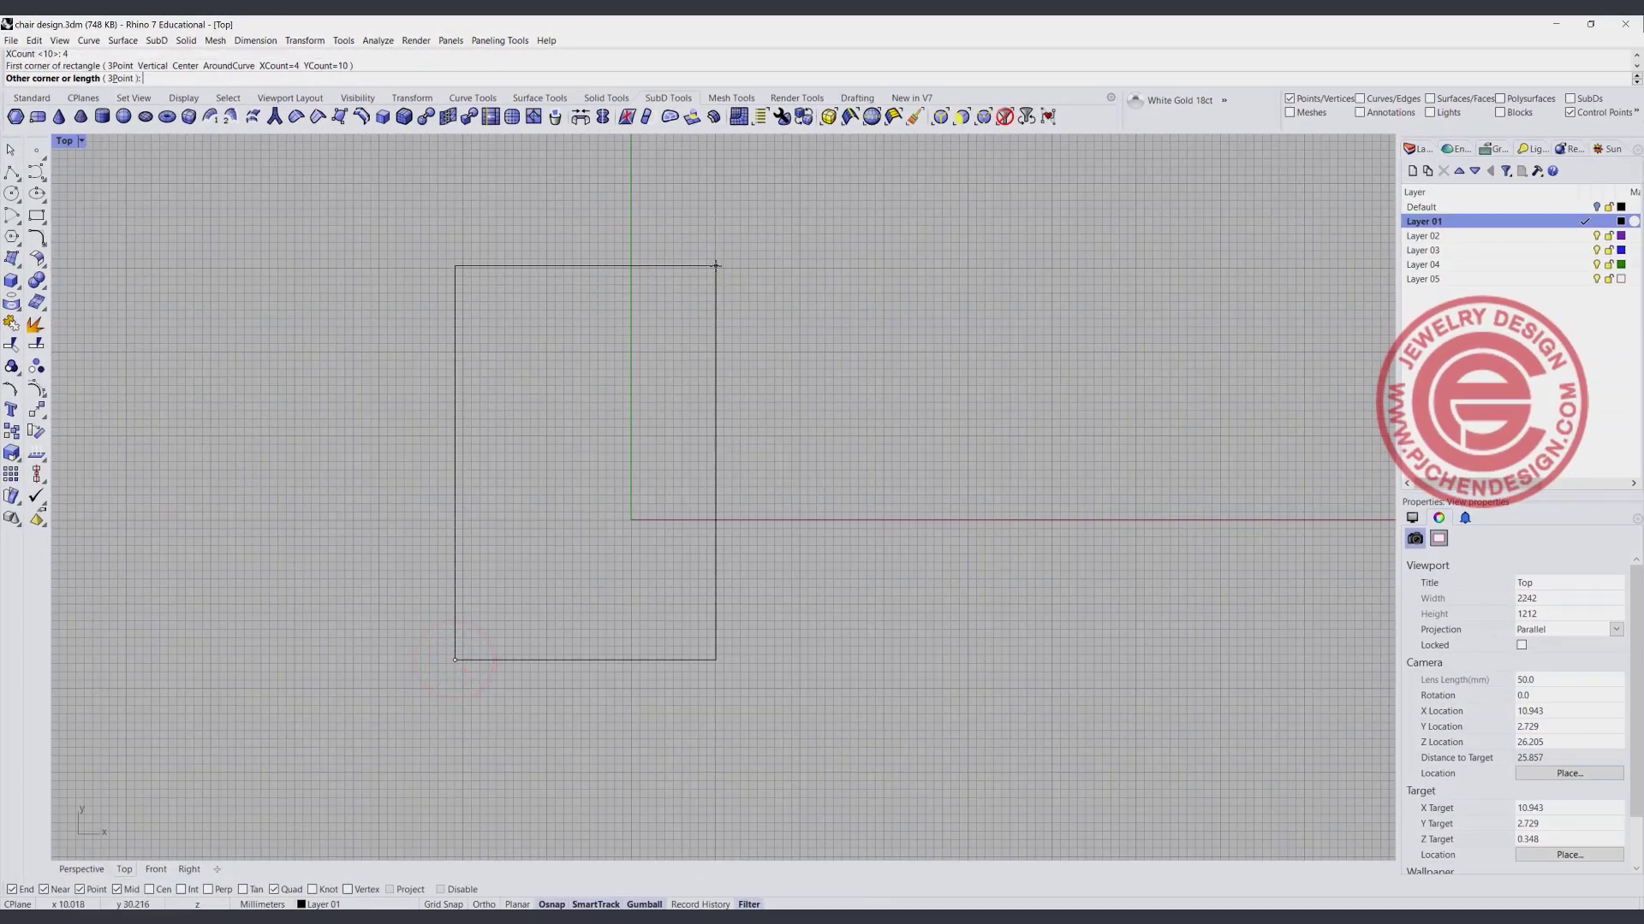
{"action": "left_click", "coordinate": [711, 218]}
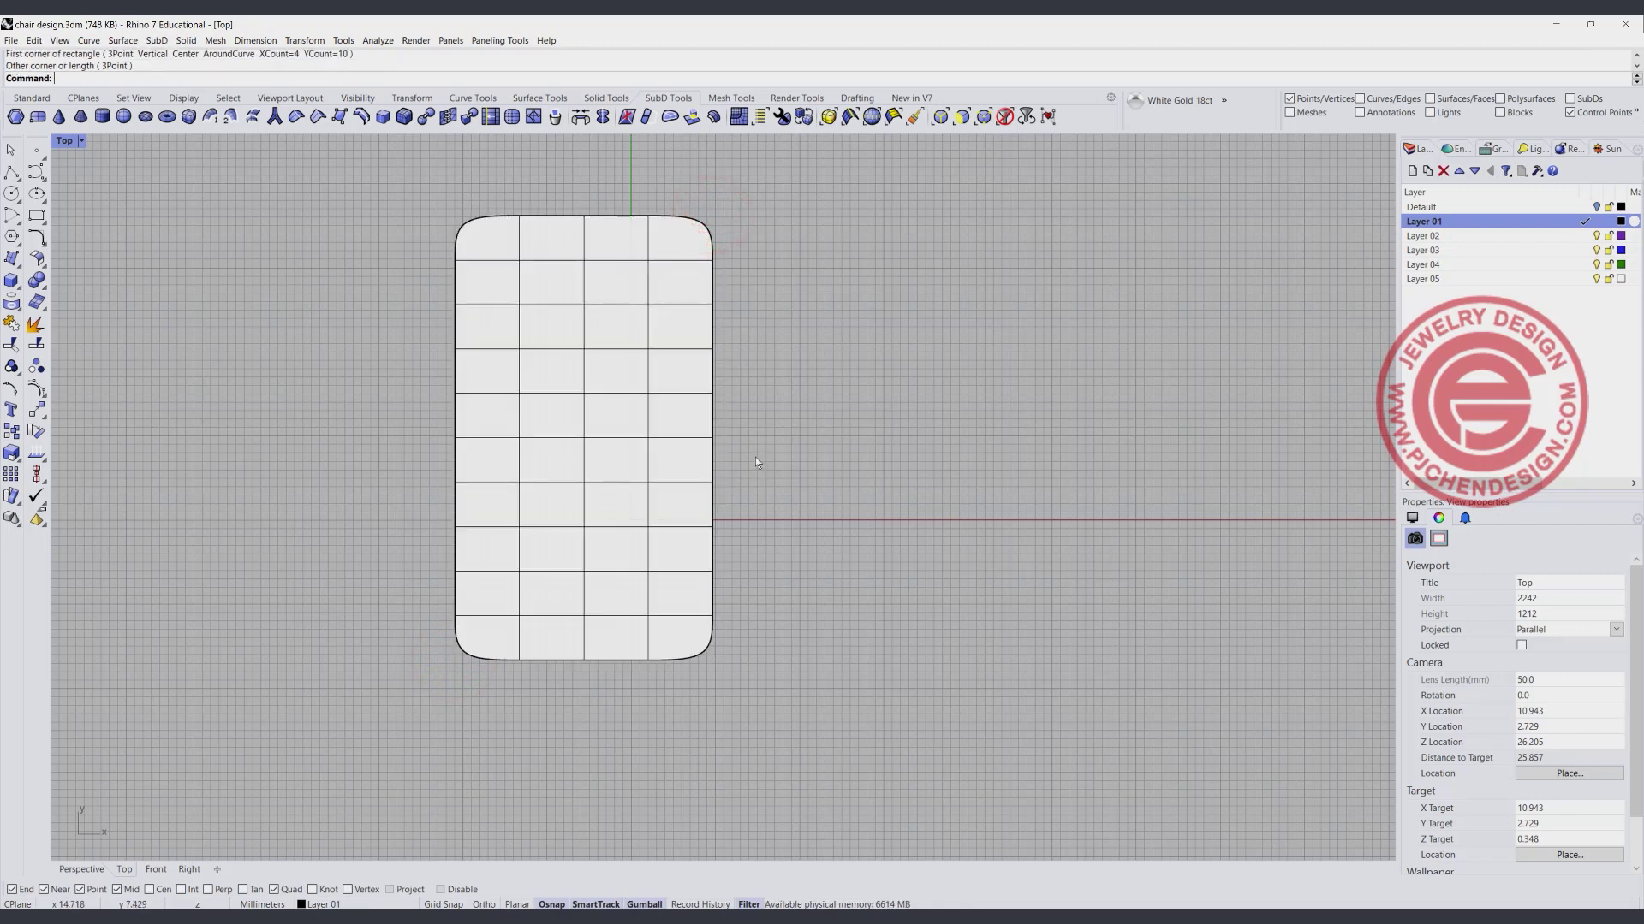
Scale the SubD plane to be slightly longer in Y and slightly narrower in X.
{"action": "left_click", "coordinate": [633, 341]}
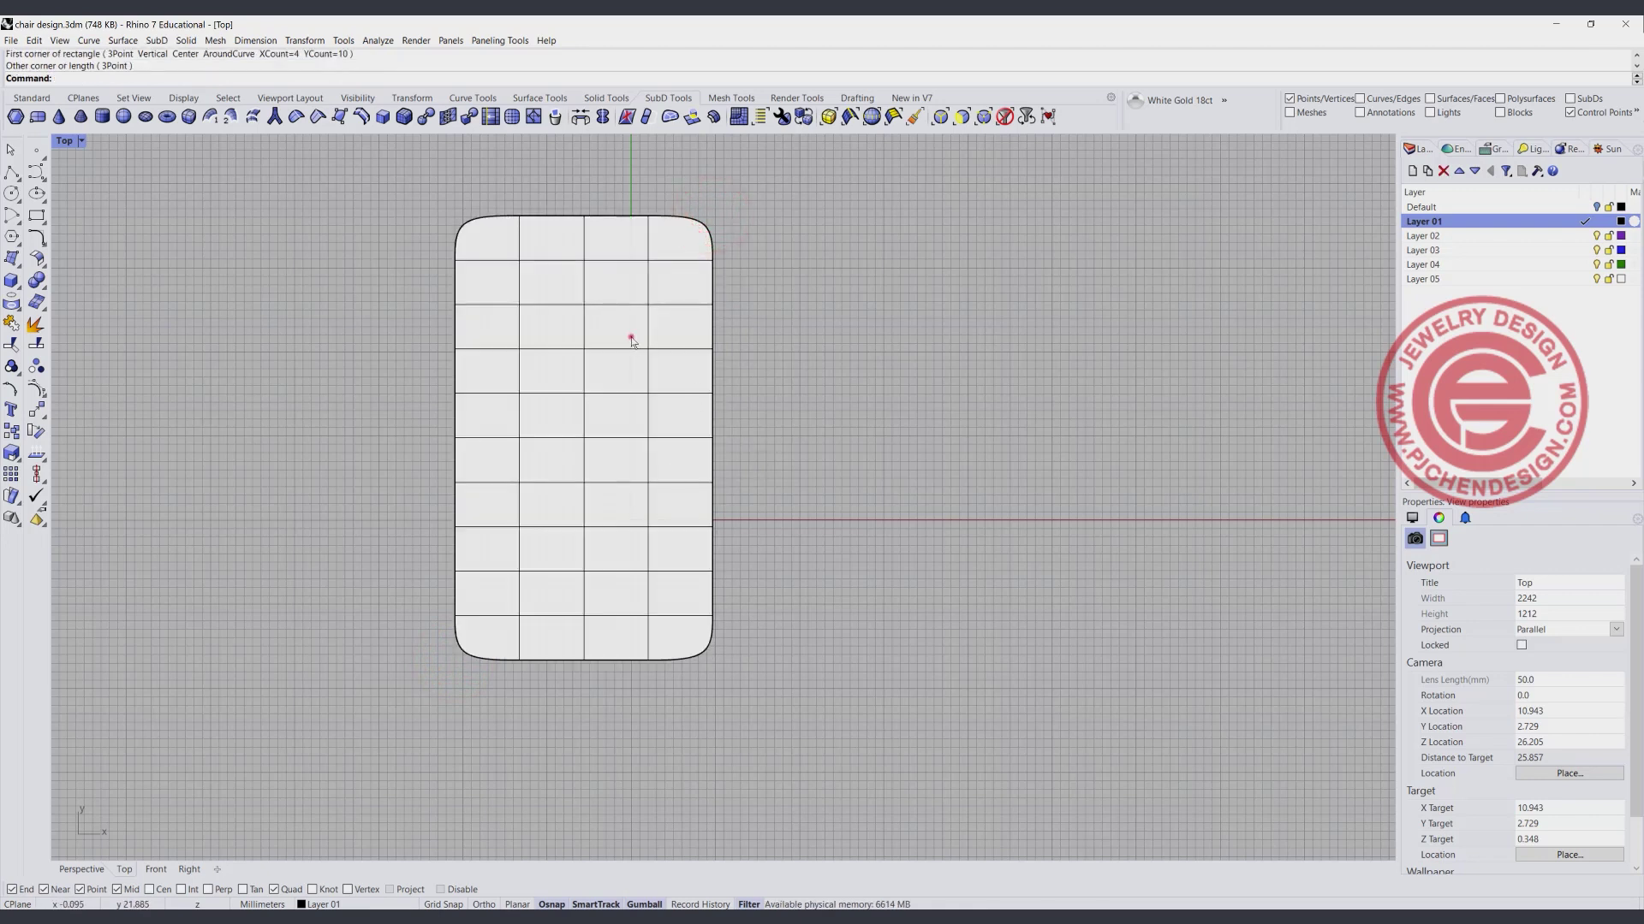
{"action": "left_click", "coordinate": [1008, 120]}
{"action": "left_click", "coordinate": [563, 354]}
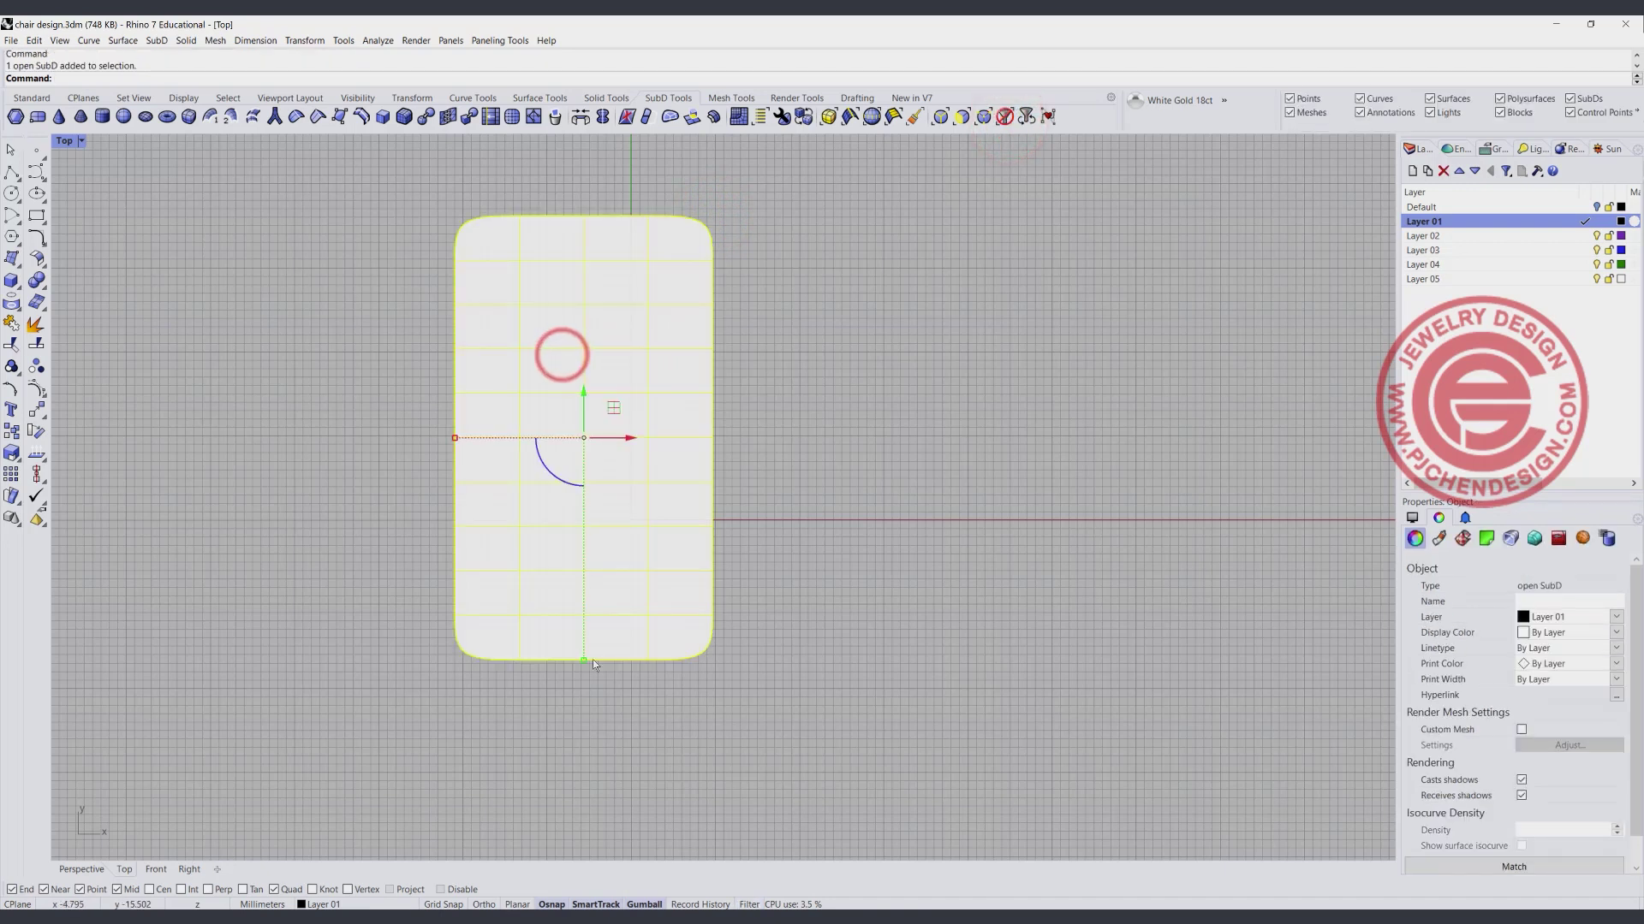
{"action": "left_click_drag", "start_coordinate": [589, 666], "coordinate": [584, 673]}
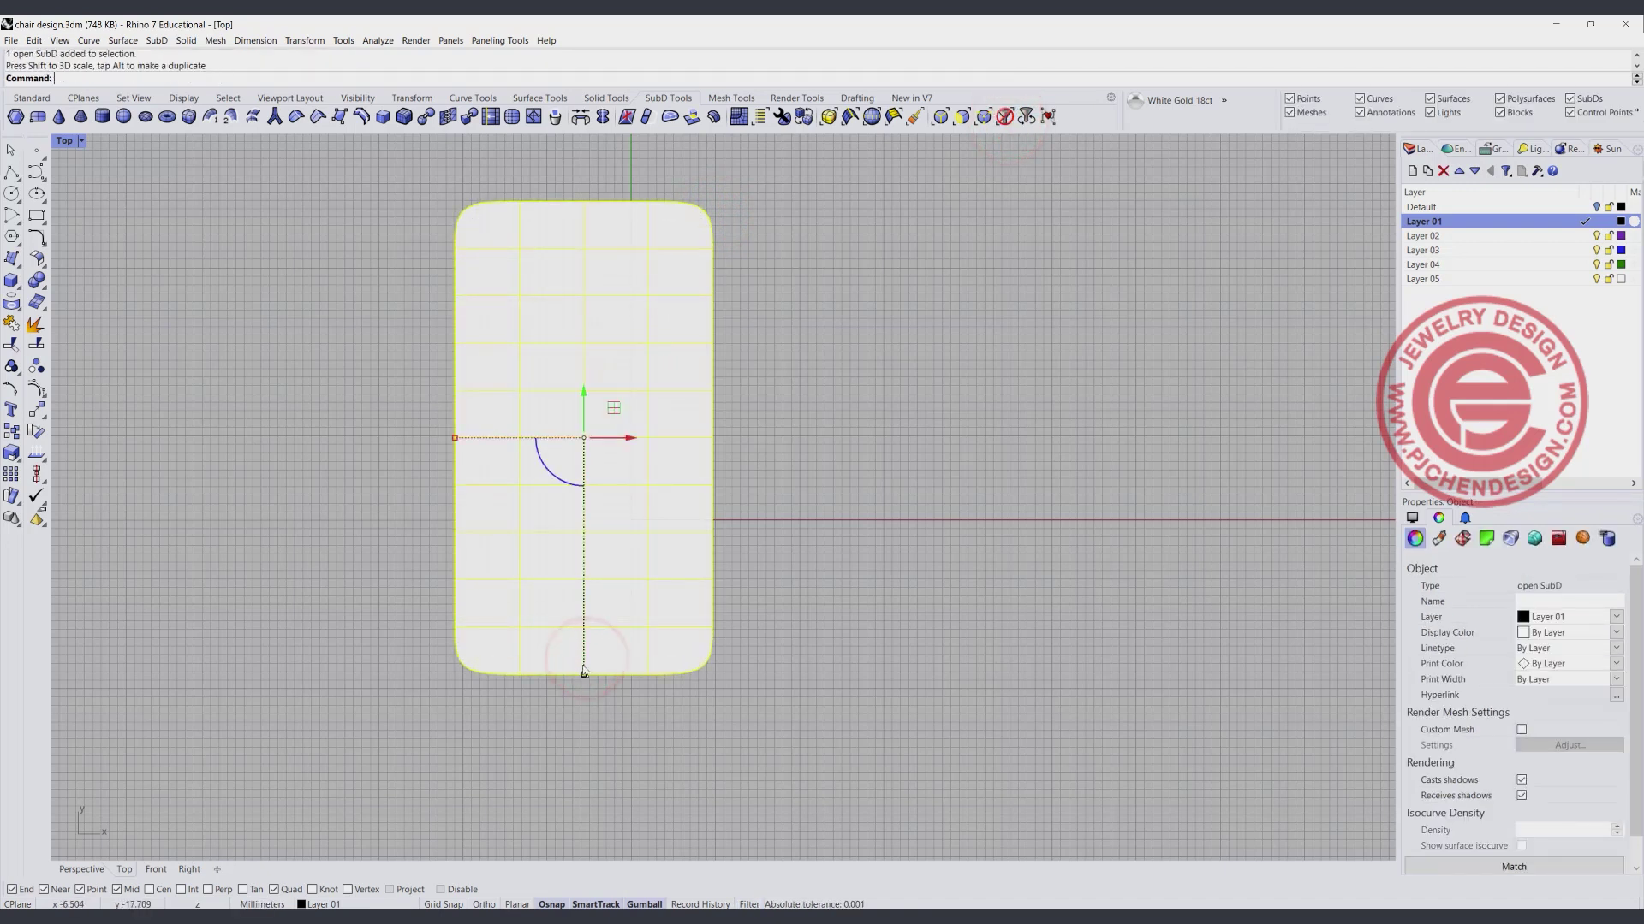
{"action": "left_click", "coordinate": [832, 444]}
{"action": "left_click", "coordinate": [605, 403]}
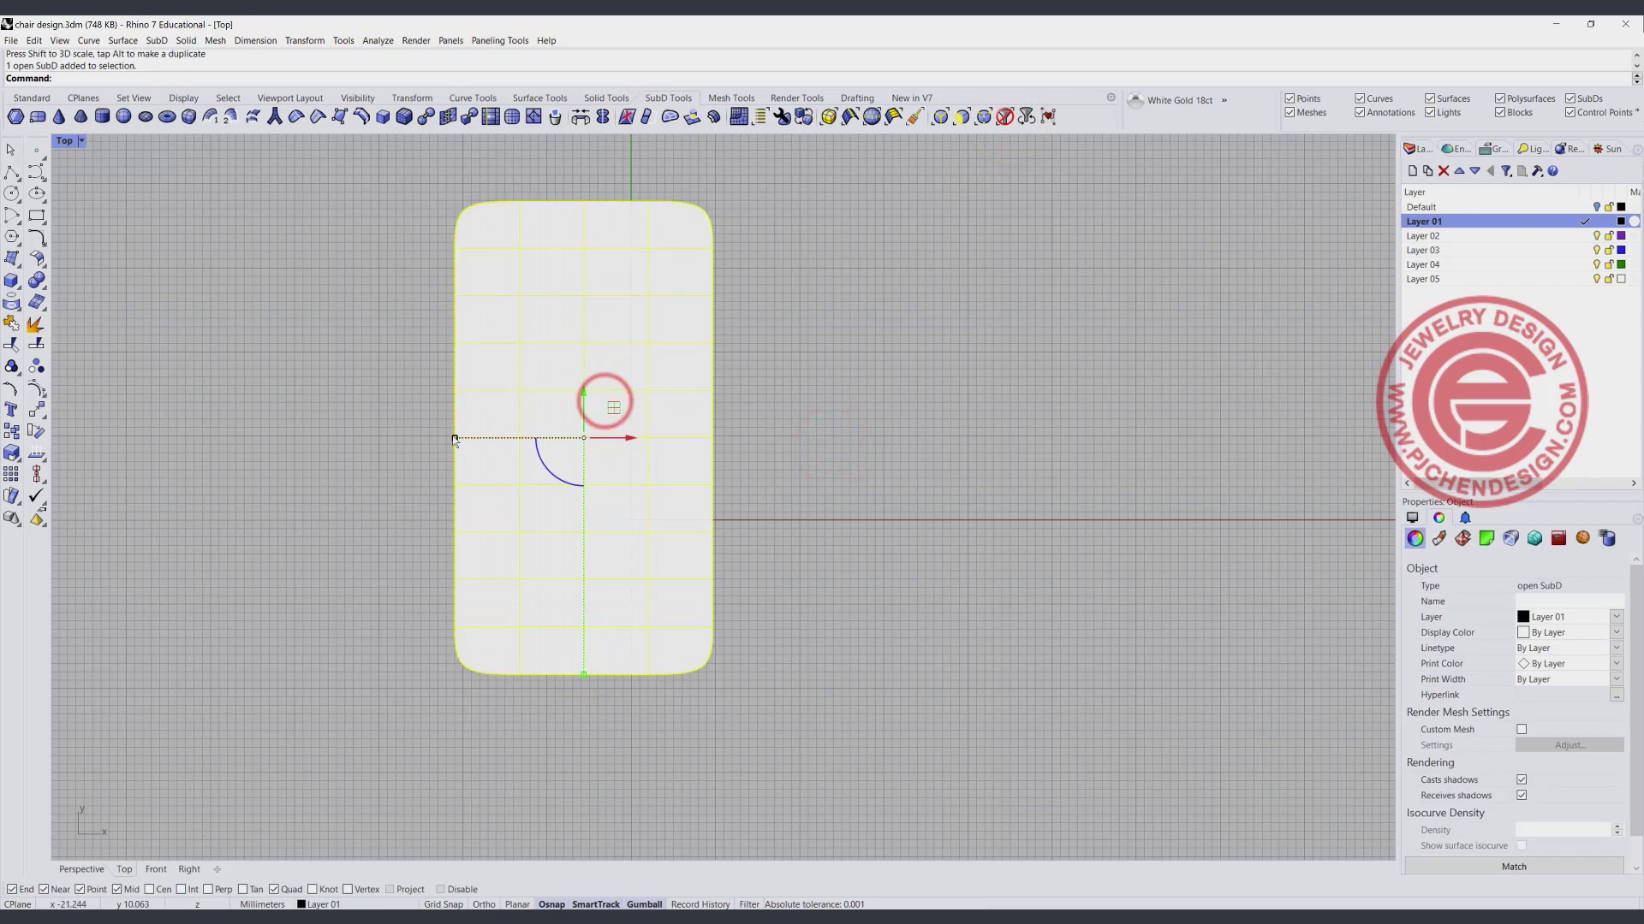
{"action": "left_click_drag", "start_coordinate": [454, 437], "coordinate": [461, 440]}
{"action": "left_click", "coordinate": [938, 421]}
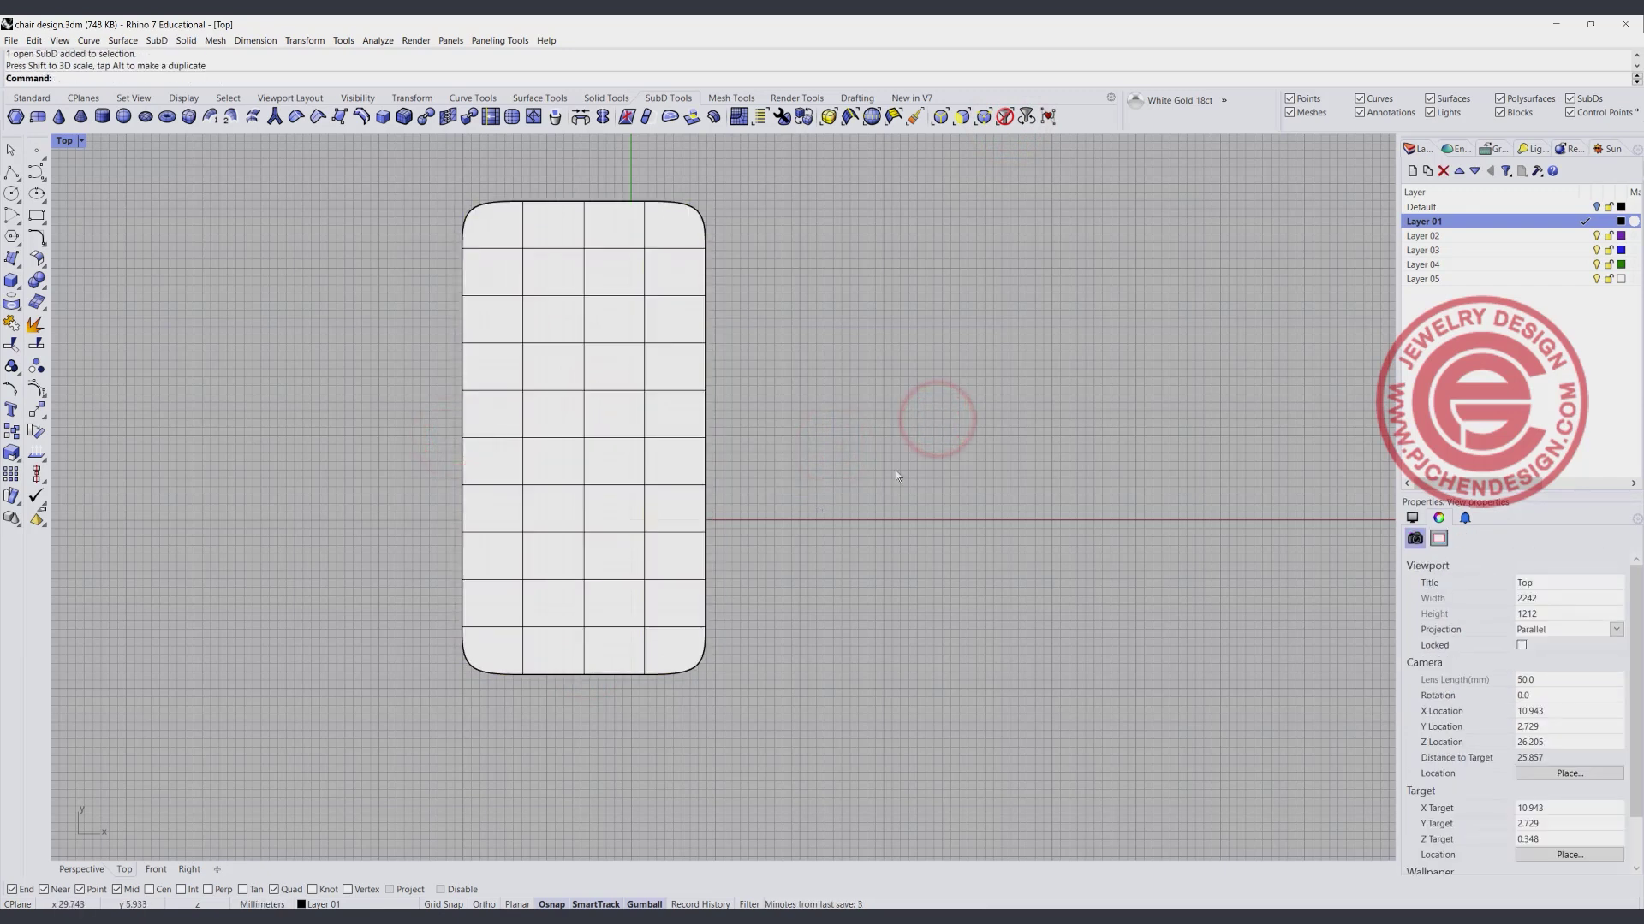
Align the SubD plane by its center to the origin, using 0 as the alignment point.
{"action": "left_click_drag", "start_coordinate": [945, 470], "coordinate": [454, 337]}
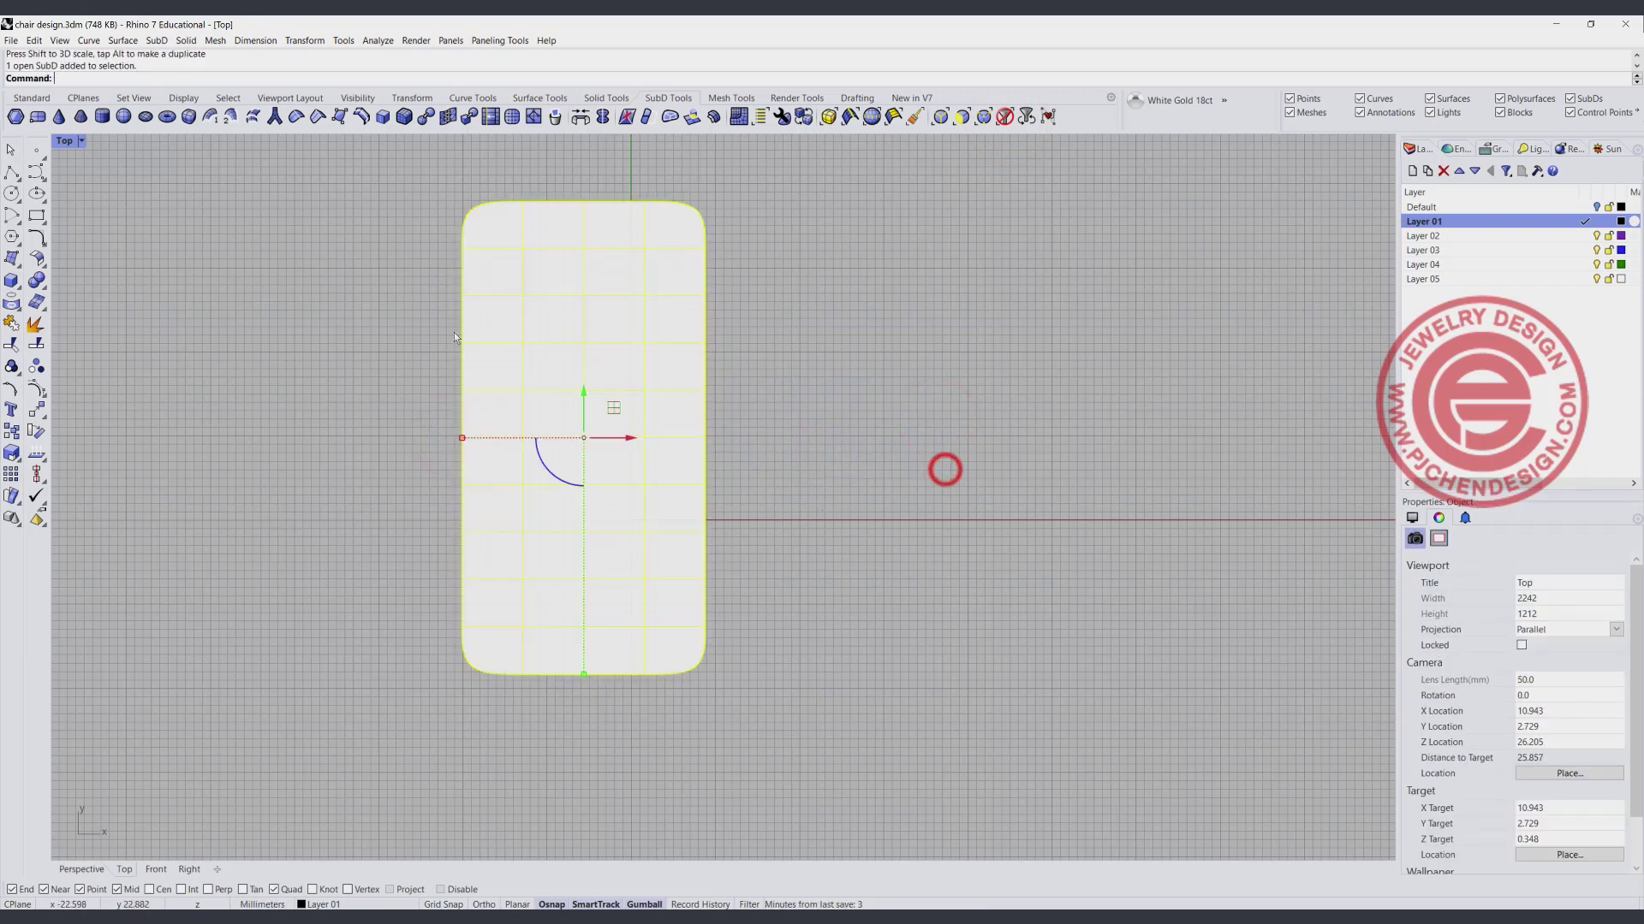
{"action": "left_click", "coordinate": [35, 475]}
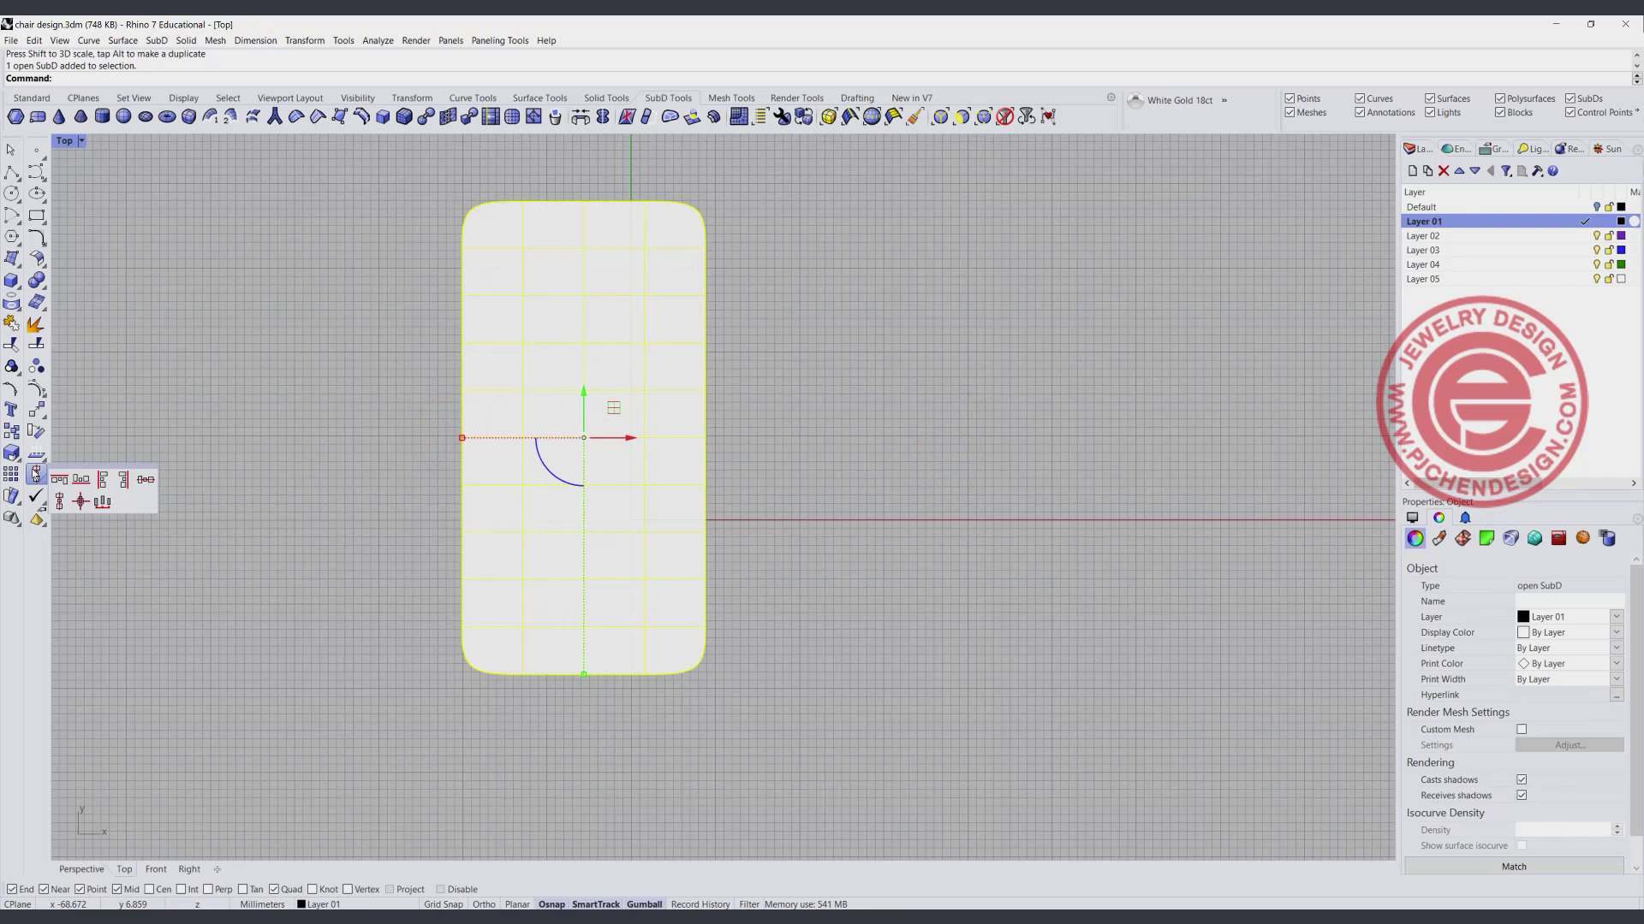
{"action": "left_click", "coordinate": [81, 502]}
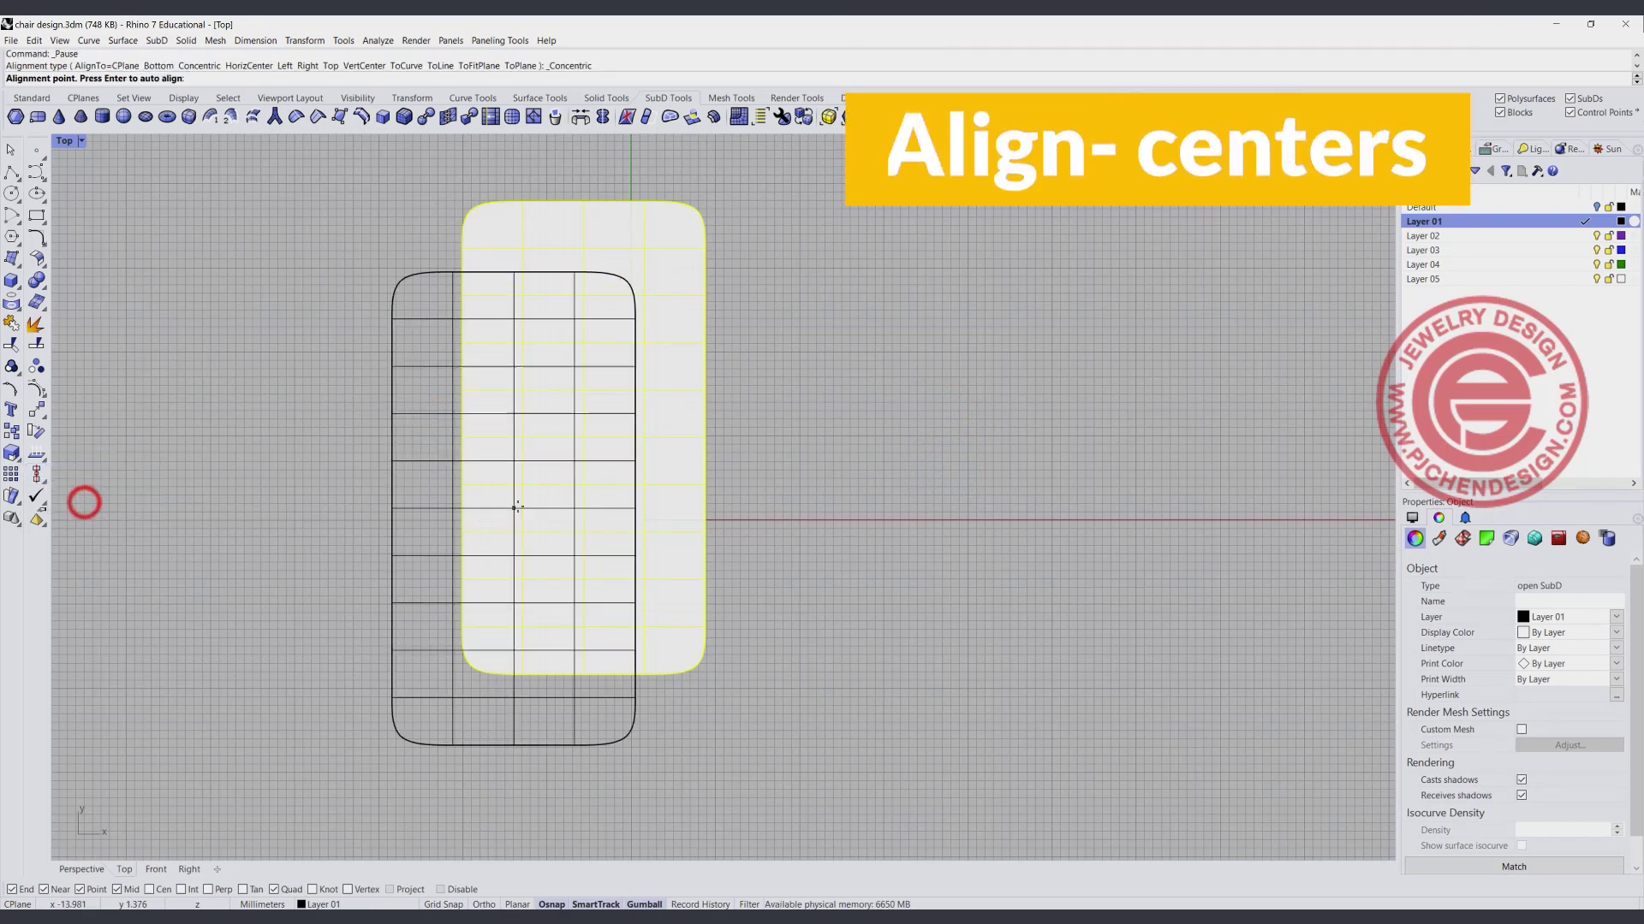
{"action": "type", "text": "0"}
{"action": "key", "text": "Return"}
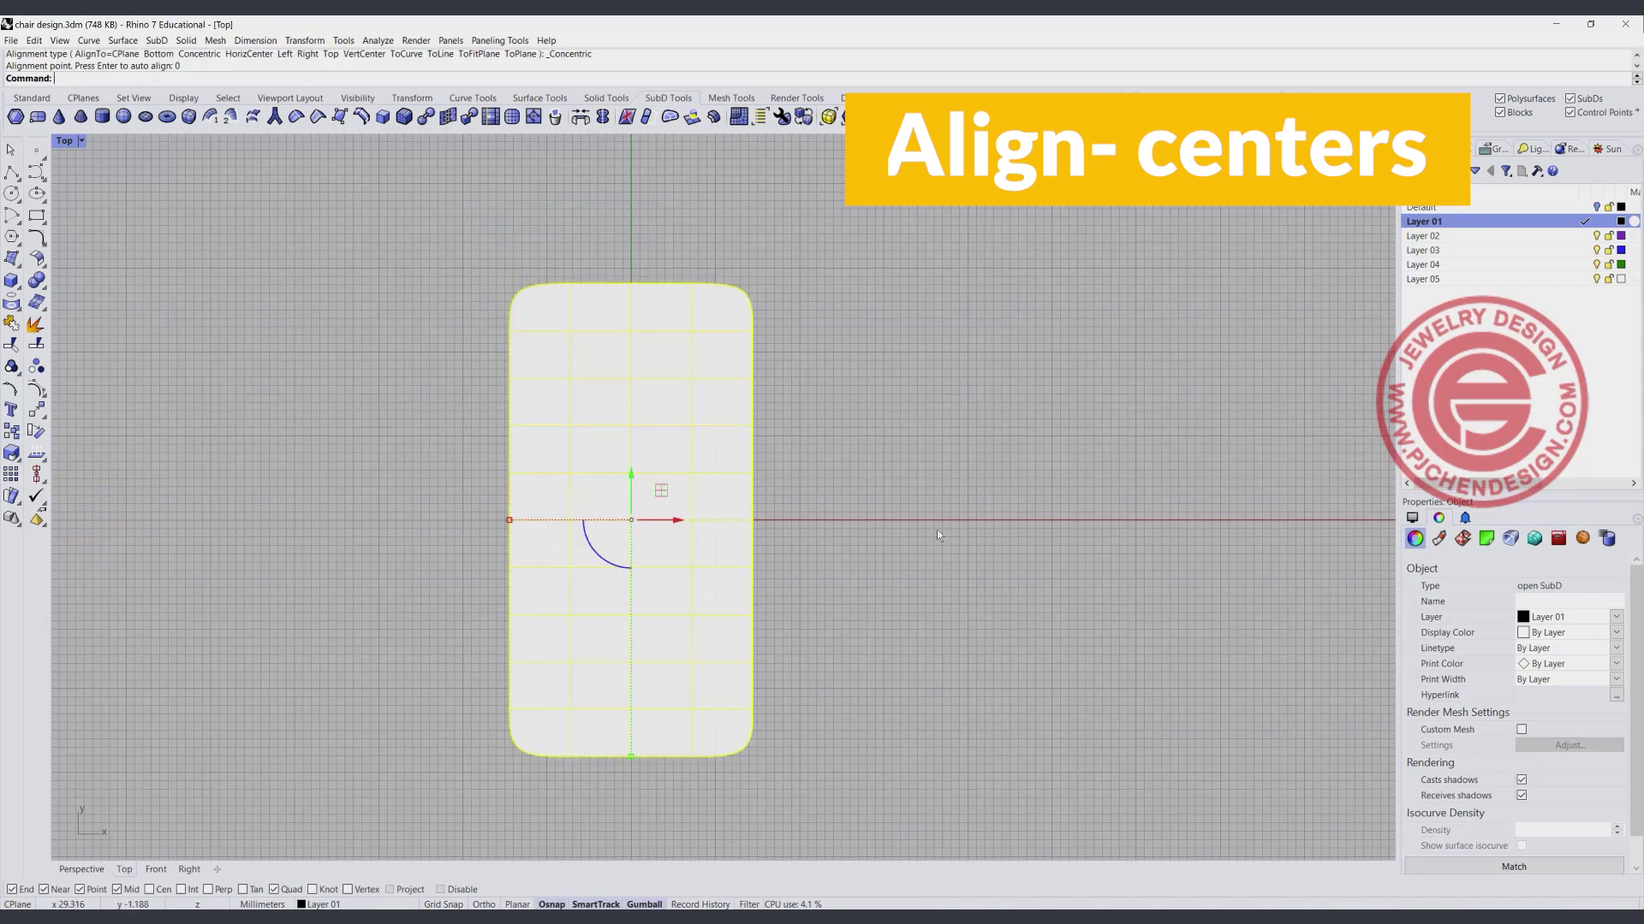
{"action": "left_click", "coordinate": [963, 524]}
Show the Default layer in the four-view layout and move the finished chair clear of the SubD plane, toward positive X and Y.
{"action": "scroll", "coordinate": [603, 479], "scroll_direction": "down", "scroll_amount": 3}
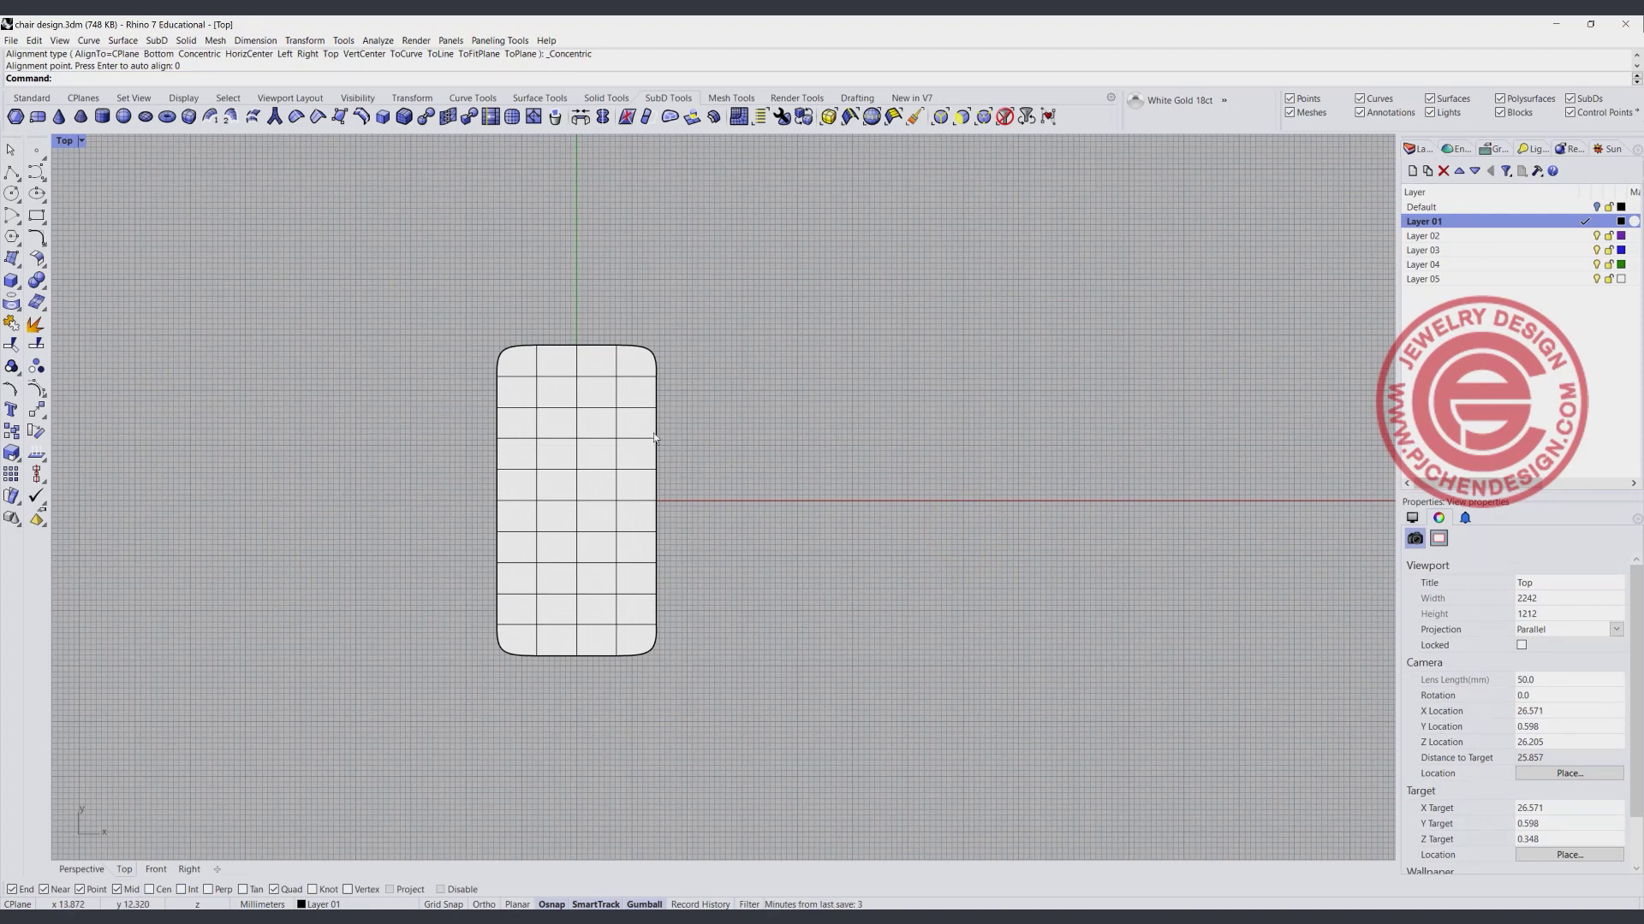
{"action": "left_click", "coordinate": [1597, 208]}
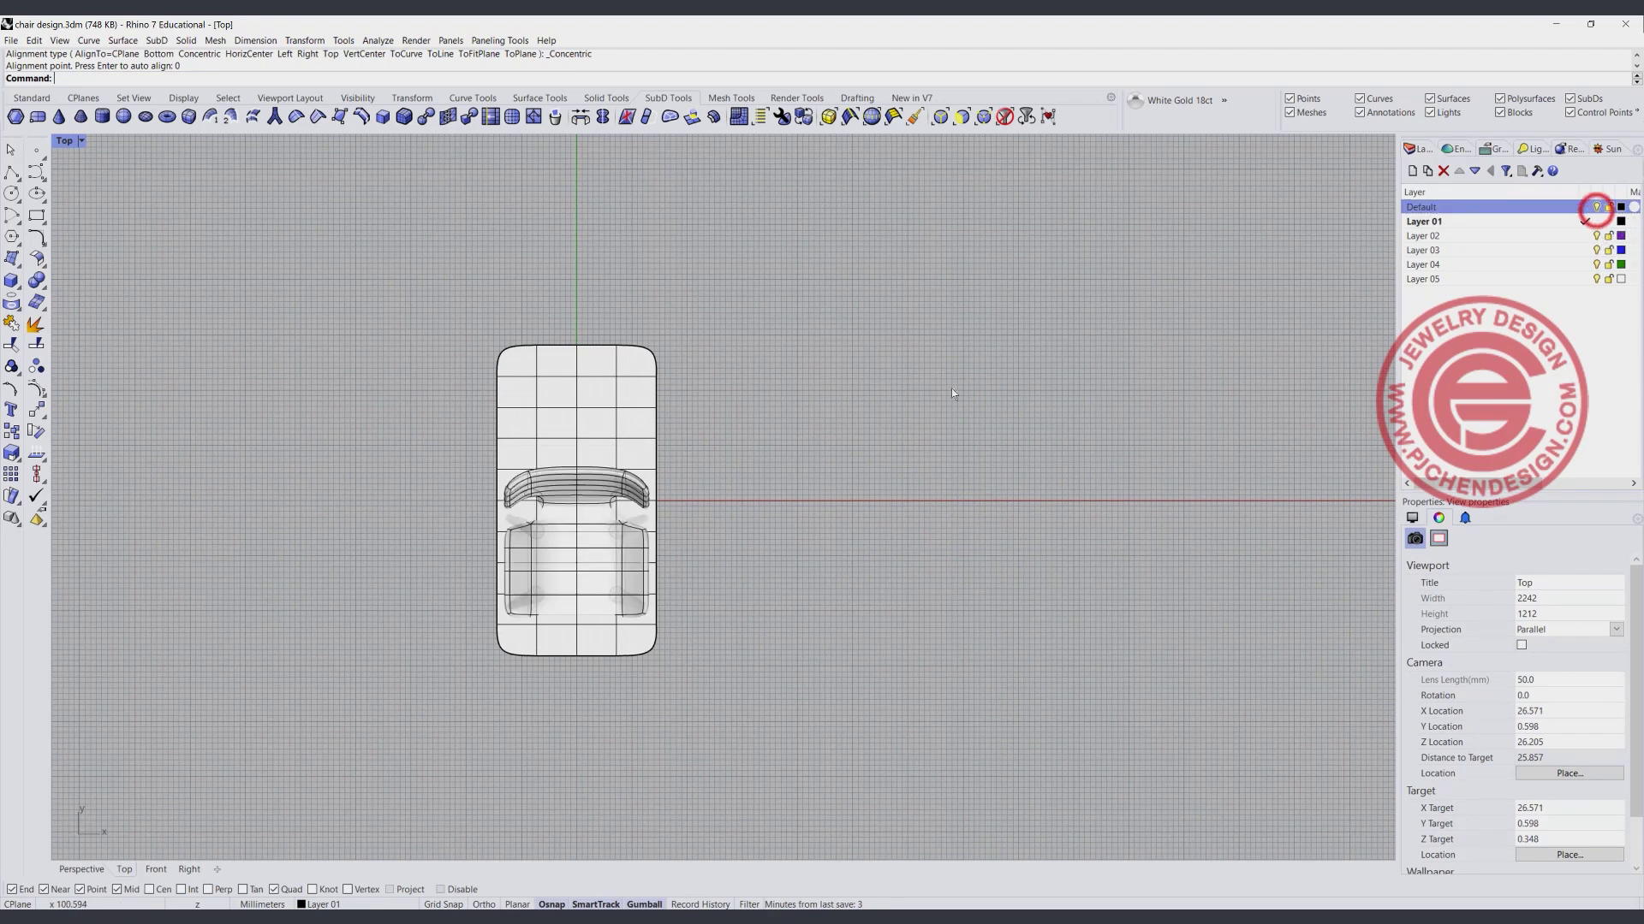
{"action": "double_click", "coordinate": [64, 141]}
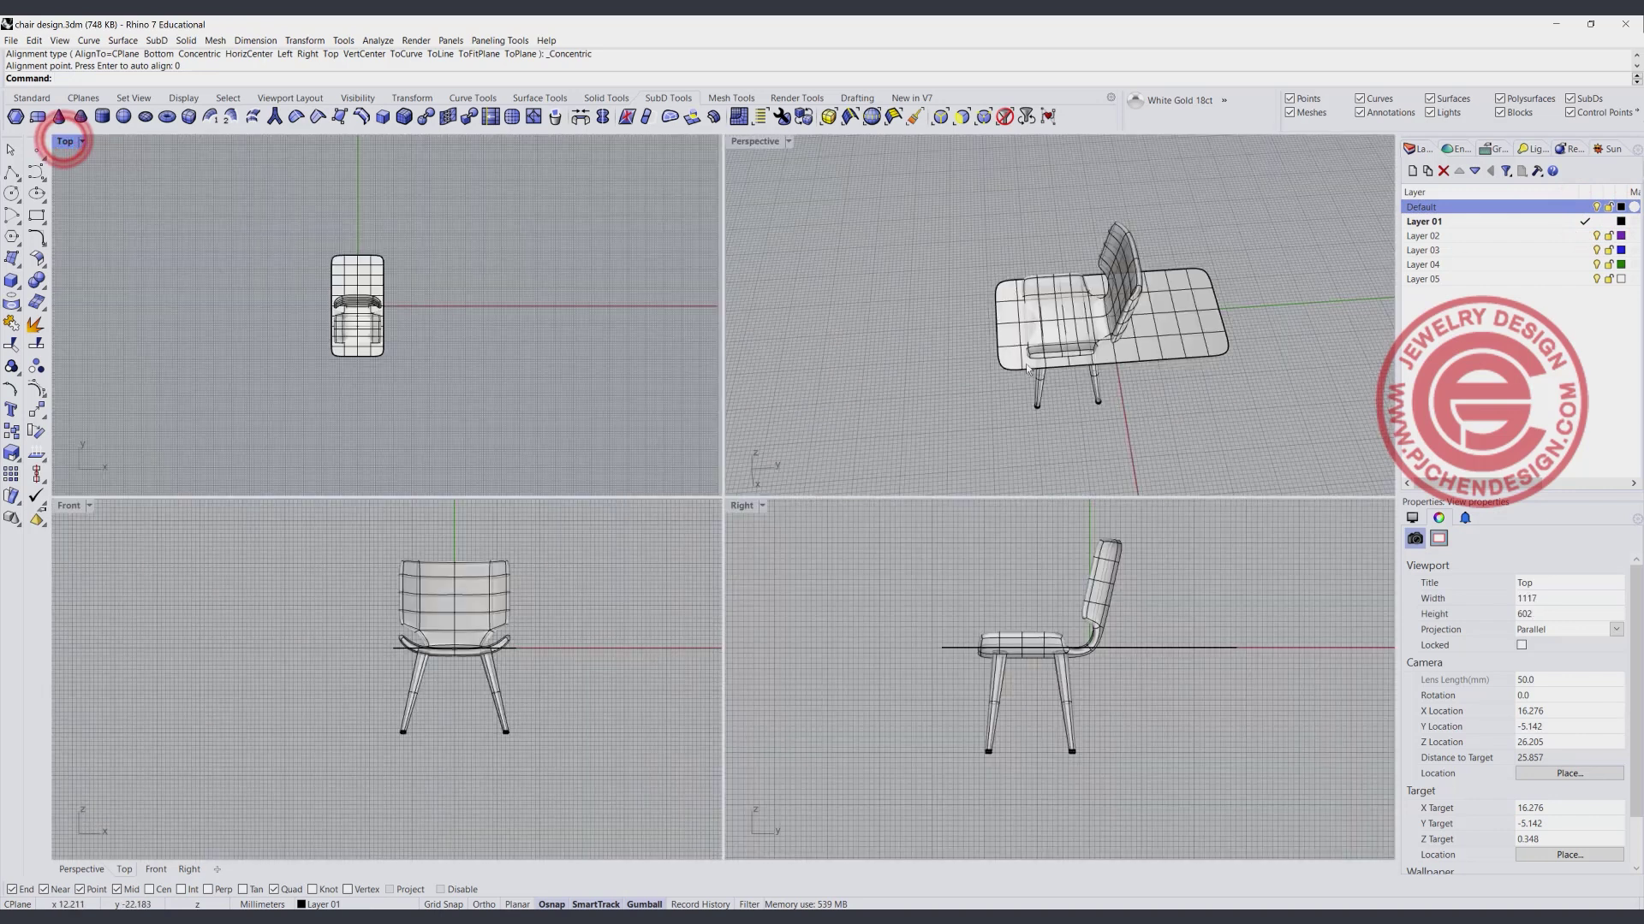
{"action": "right_click_drag", "start_coordinate": [1051, 381], "coordinate": [1051, 311]}
{"action": "left_click_drag", "start_coordinate": [969, 522], "coordinate": [1183, 822]}
{"action": "left_click_drag", "start_coordinate": [397, 296], "coordinate": [510, 222]}
{"action": "left_click", "coordinate": [608, 439]}
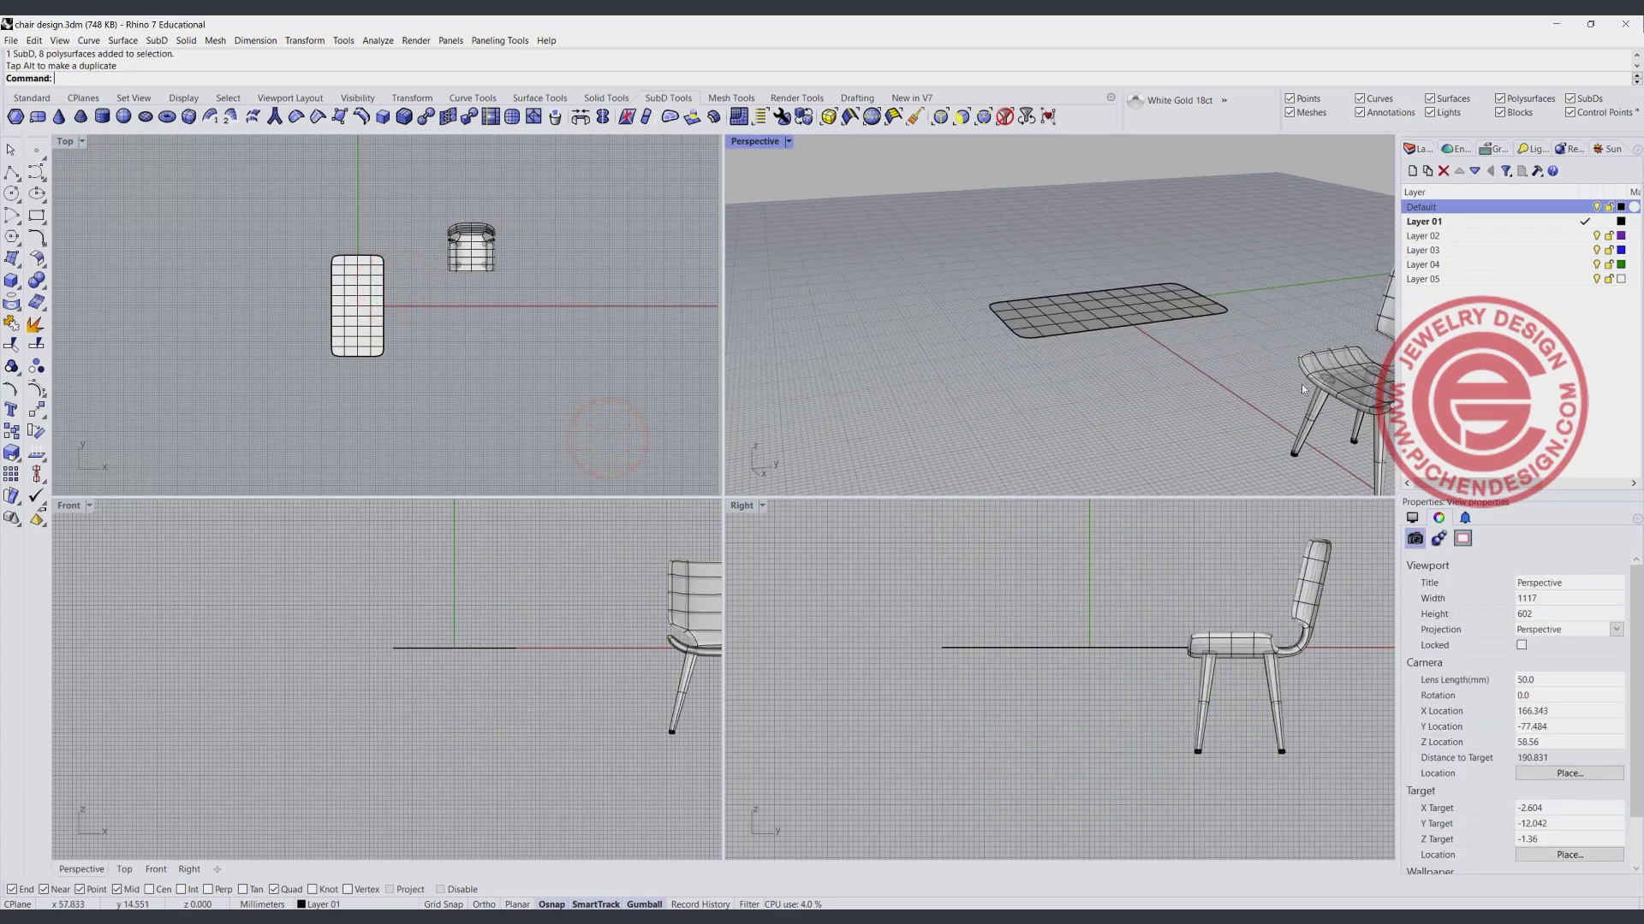
Delete the two middle SubD faces on each long side of the plane to form a narrow waist between seat and backrest.
{"action": "right_click_drag", "start_coordinate": [1301, 384], "coordinate": [1099, 331]}
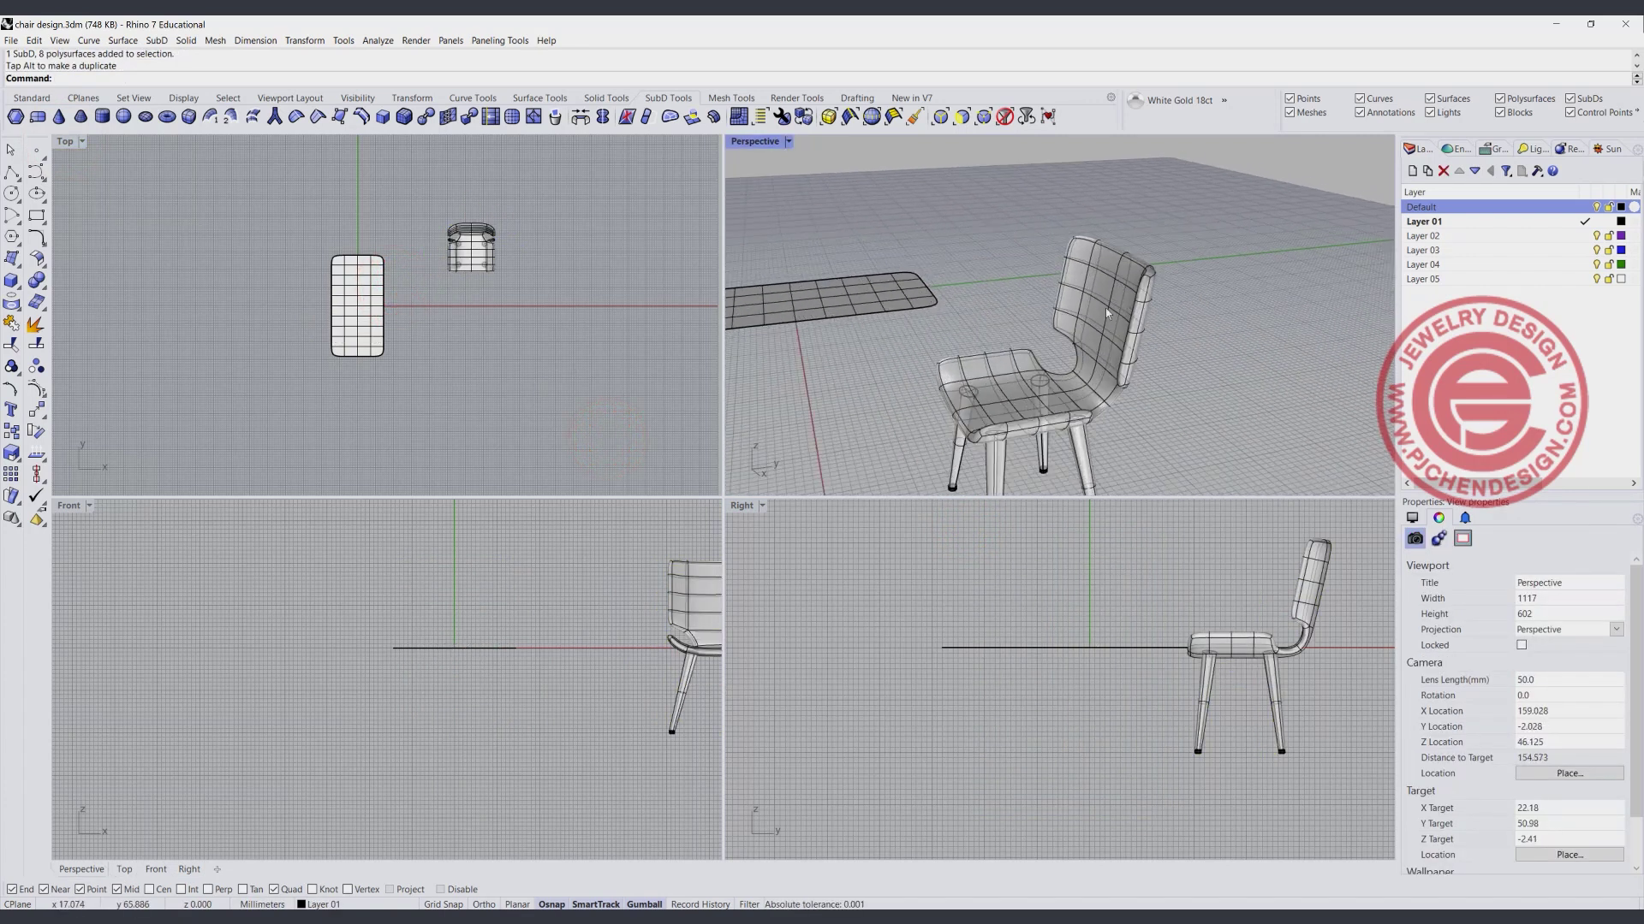
{"action": "right_click_drag", "start_coordinate": [1007, 392], "coordinate": [1173, 391]}
{"action": "scroll", "coordinate": [1296, 346], "scroll_direction": "up", "scroll_amount": 4}
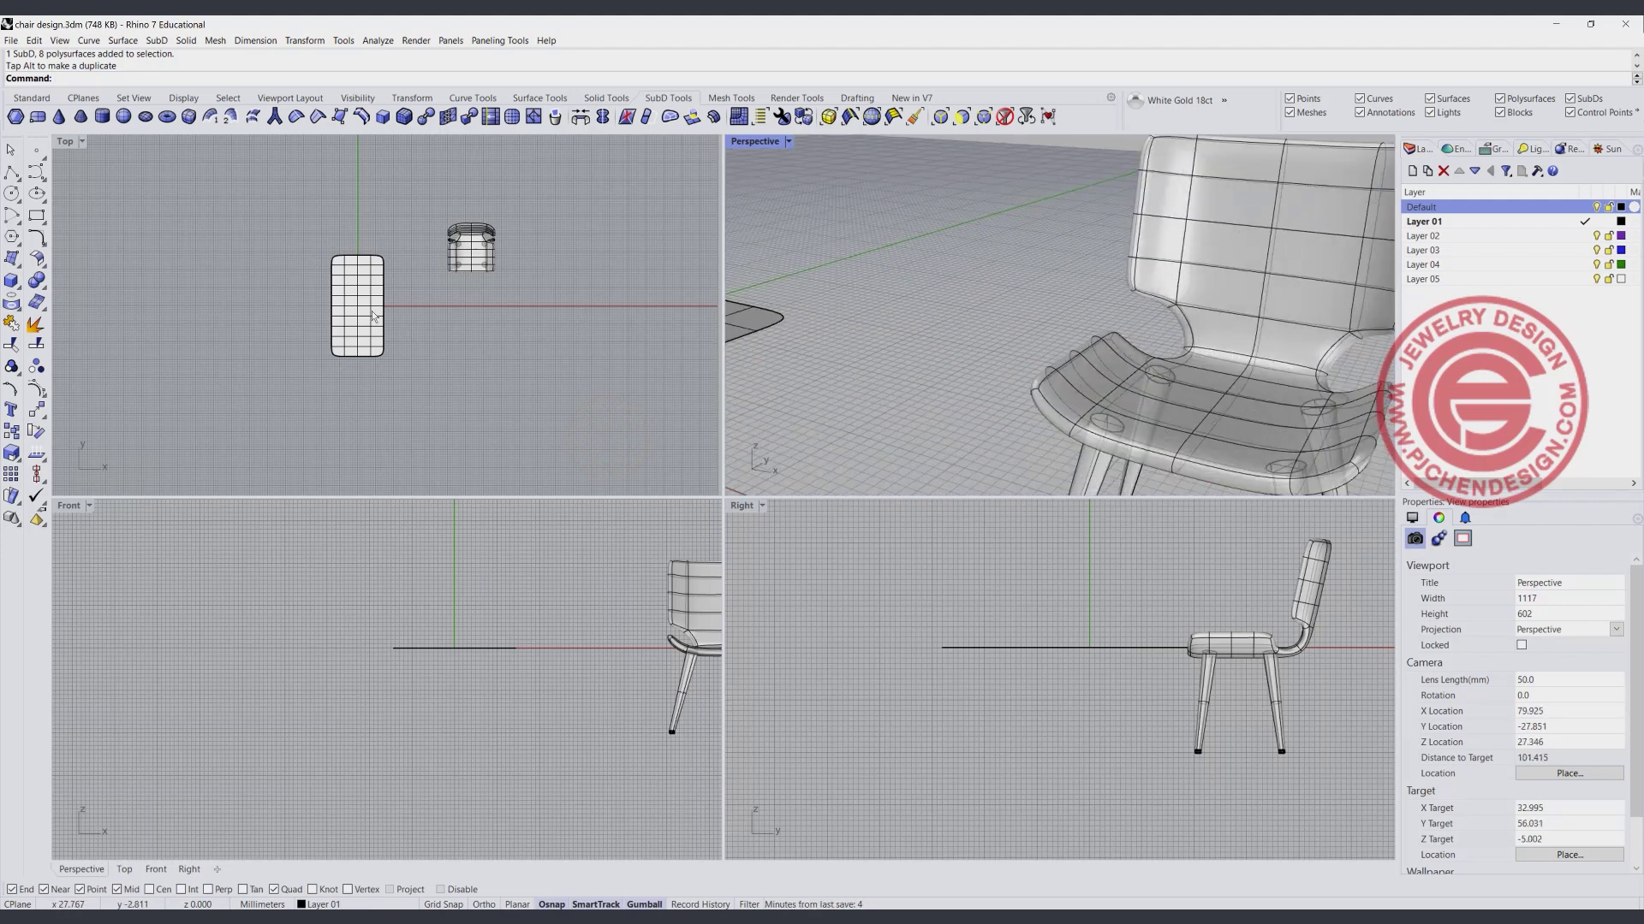
{"action": "scroll", "coordinate": [326, 307], "scroll_direction": "up", "scroll_amount": 5}
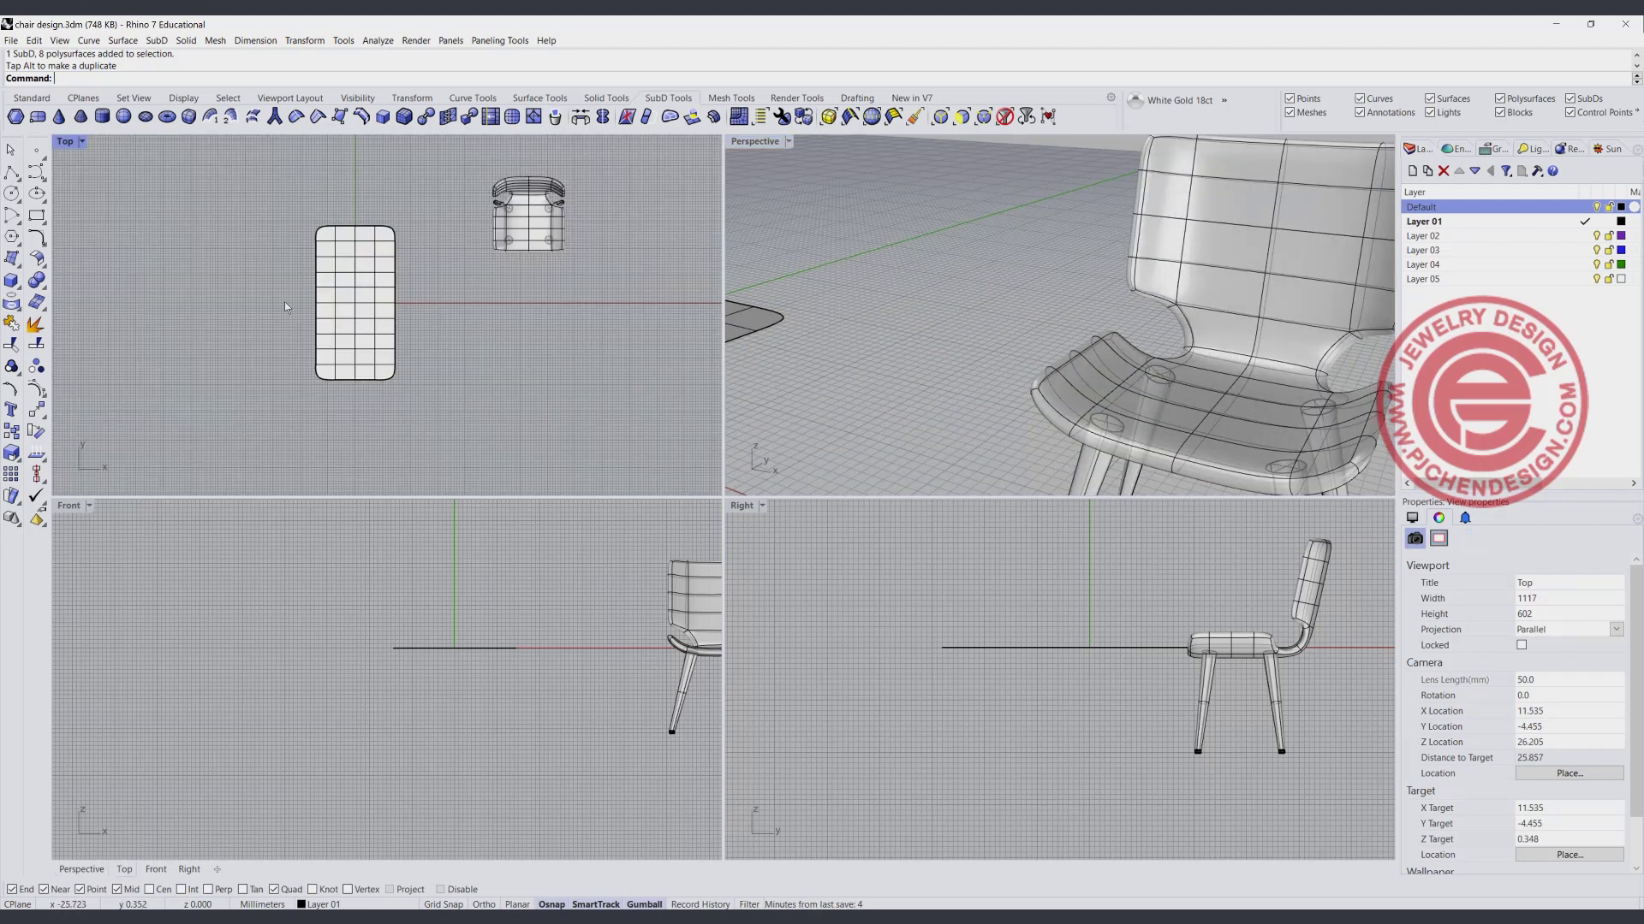
{"action": "left_click", "coordinate": [960, 117]}
{"action": "left_click", "coordinate": [504, 317]}
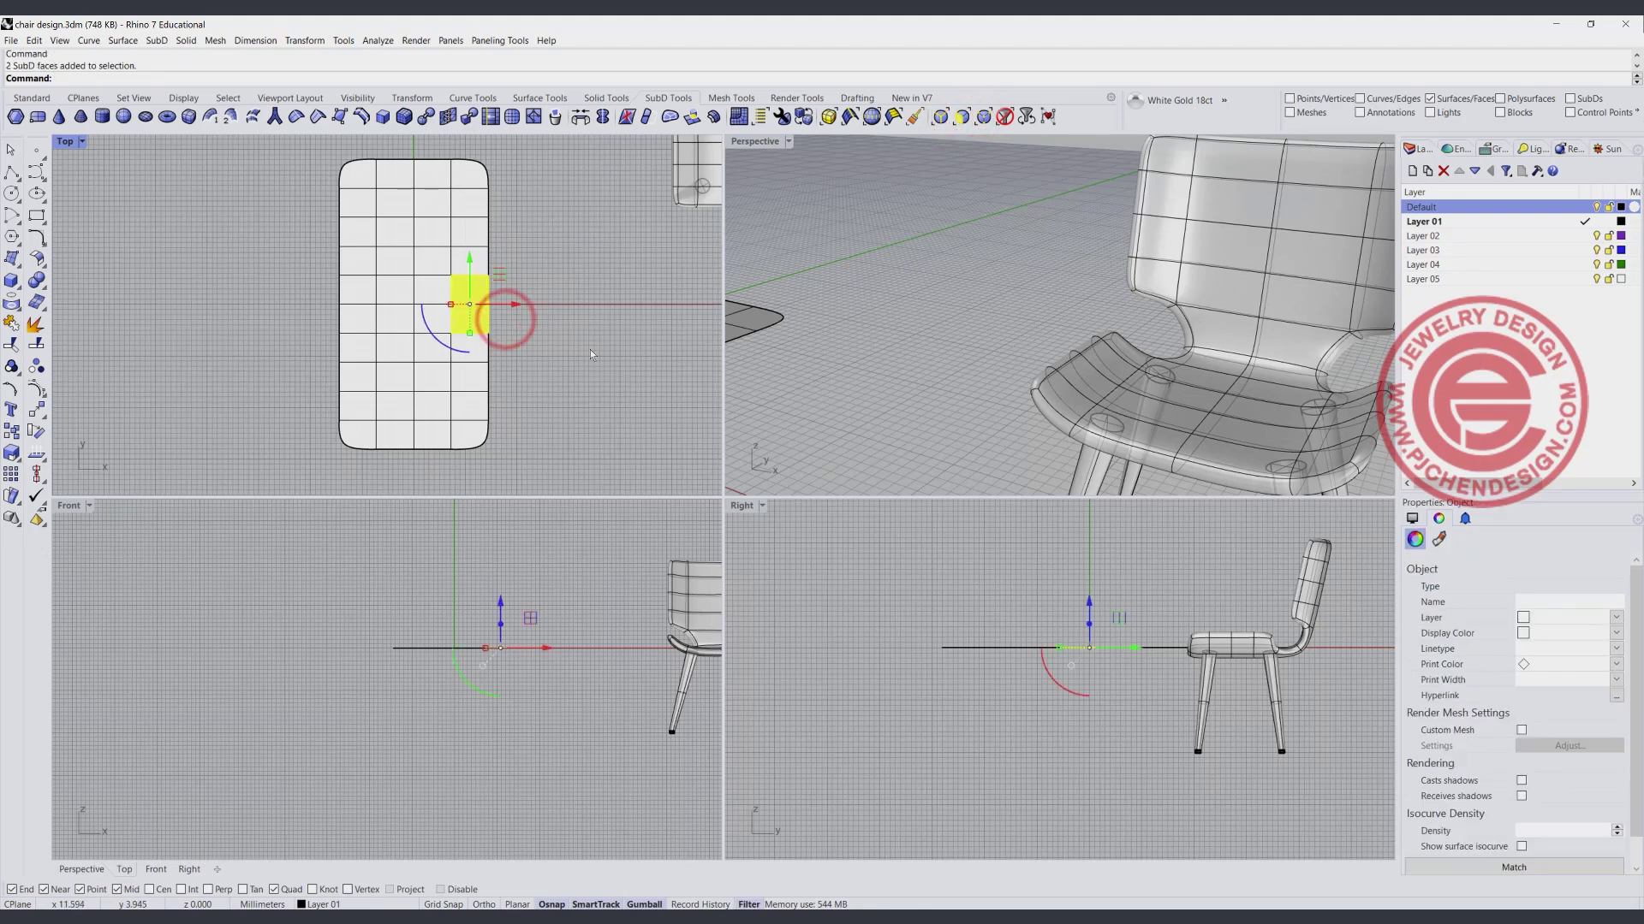
{"action": "left_click", "coordinate": [367, 318], "text": "shift"}
{"action": "left_click", "coordinate": [357, 291], "text": "shift"}
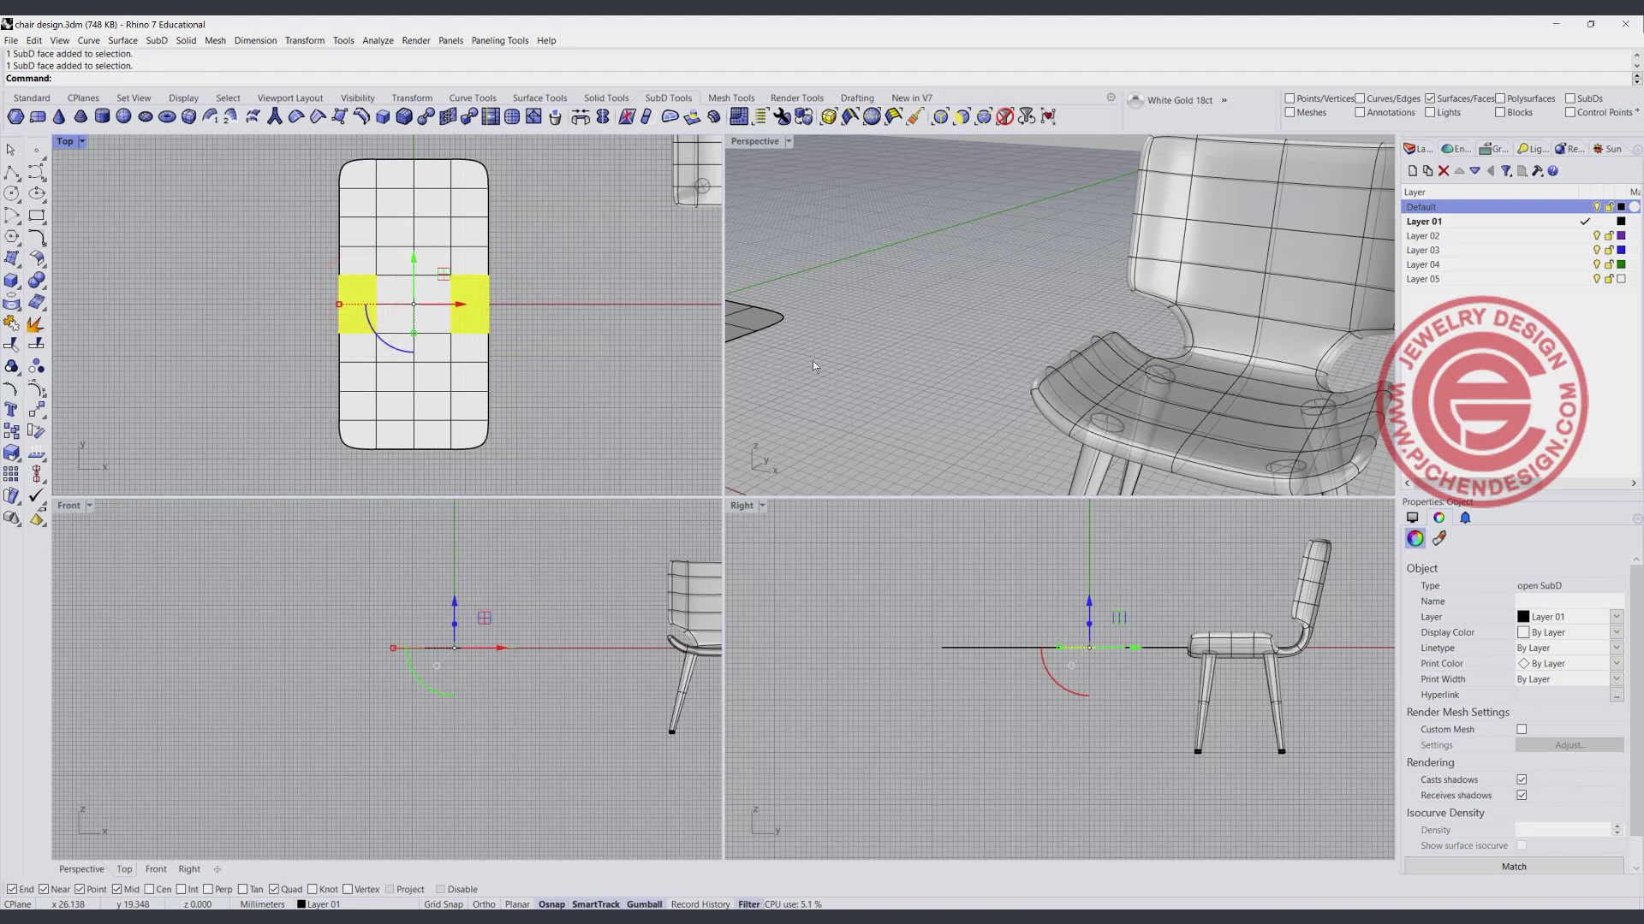
{"action": "key", "text": "Delete"}
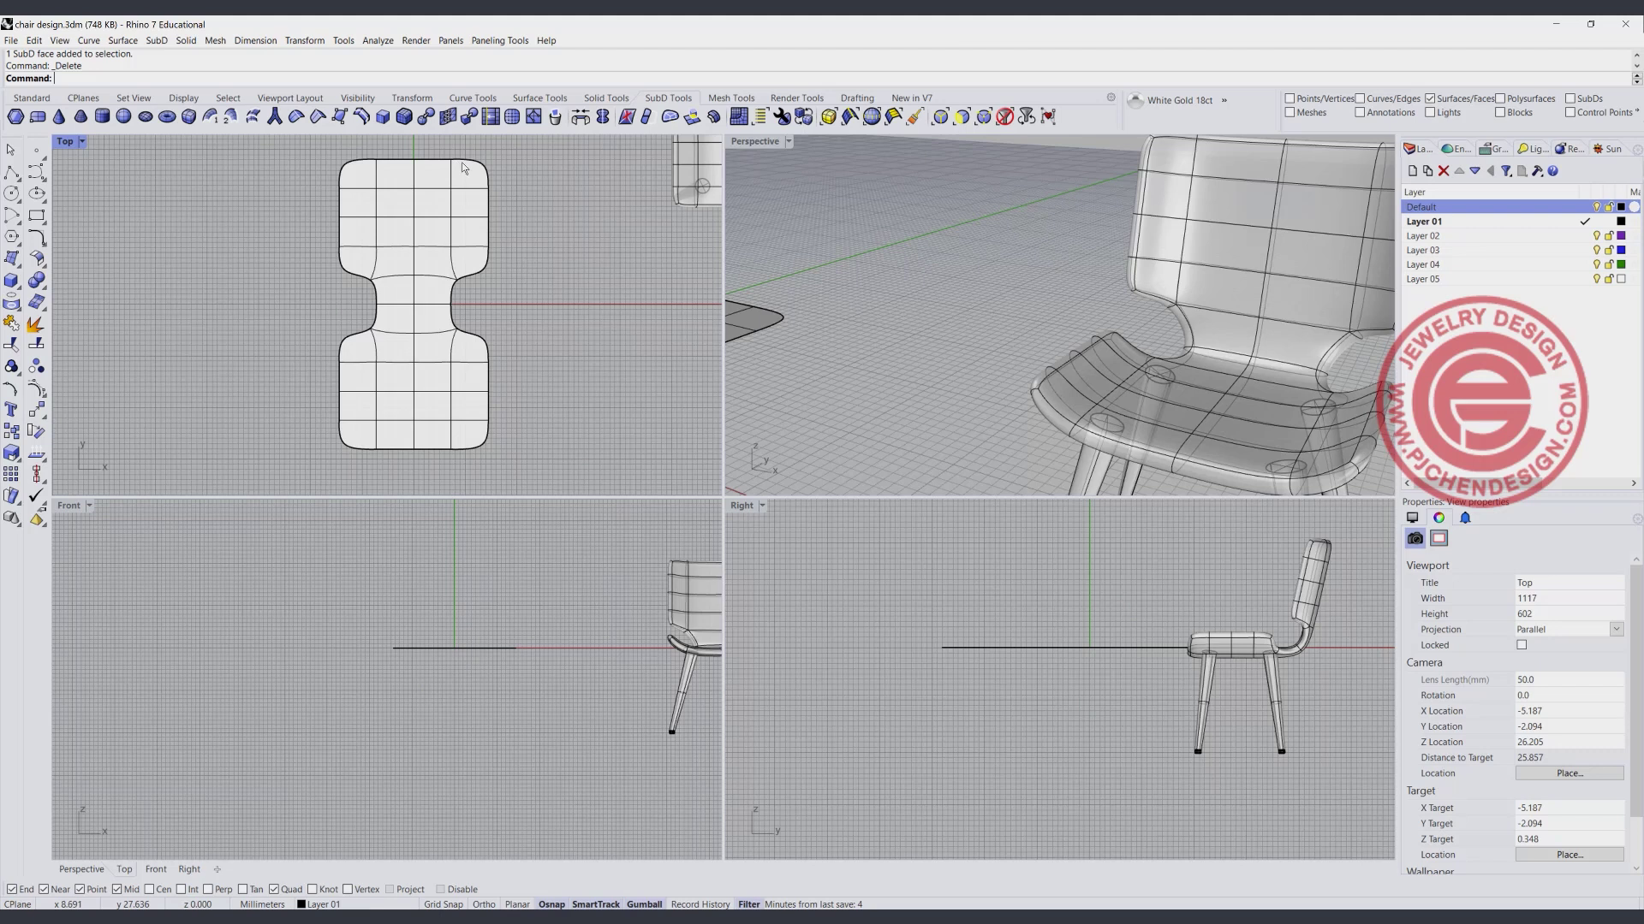
Limit selection to vertices and try to rotate the two outer vertex columns on the positive X side upward about the inner column.
{"action": "right_click_drag", "start_coordinate": [462, 168], "coordinate": [465, 195]}
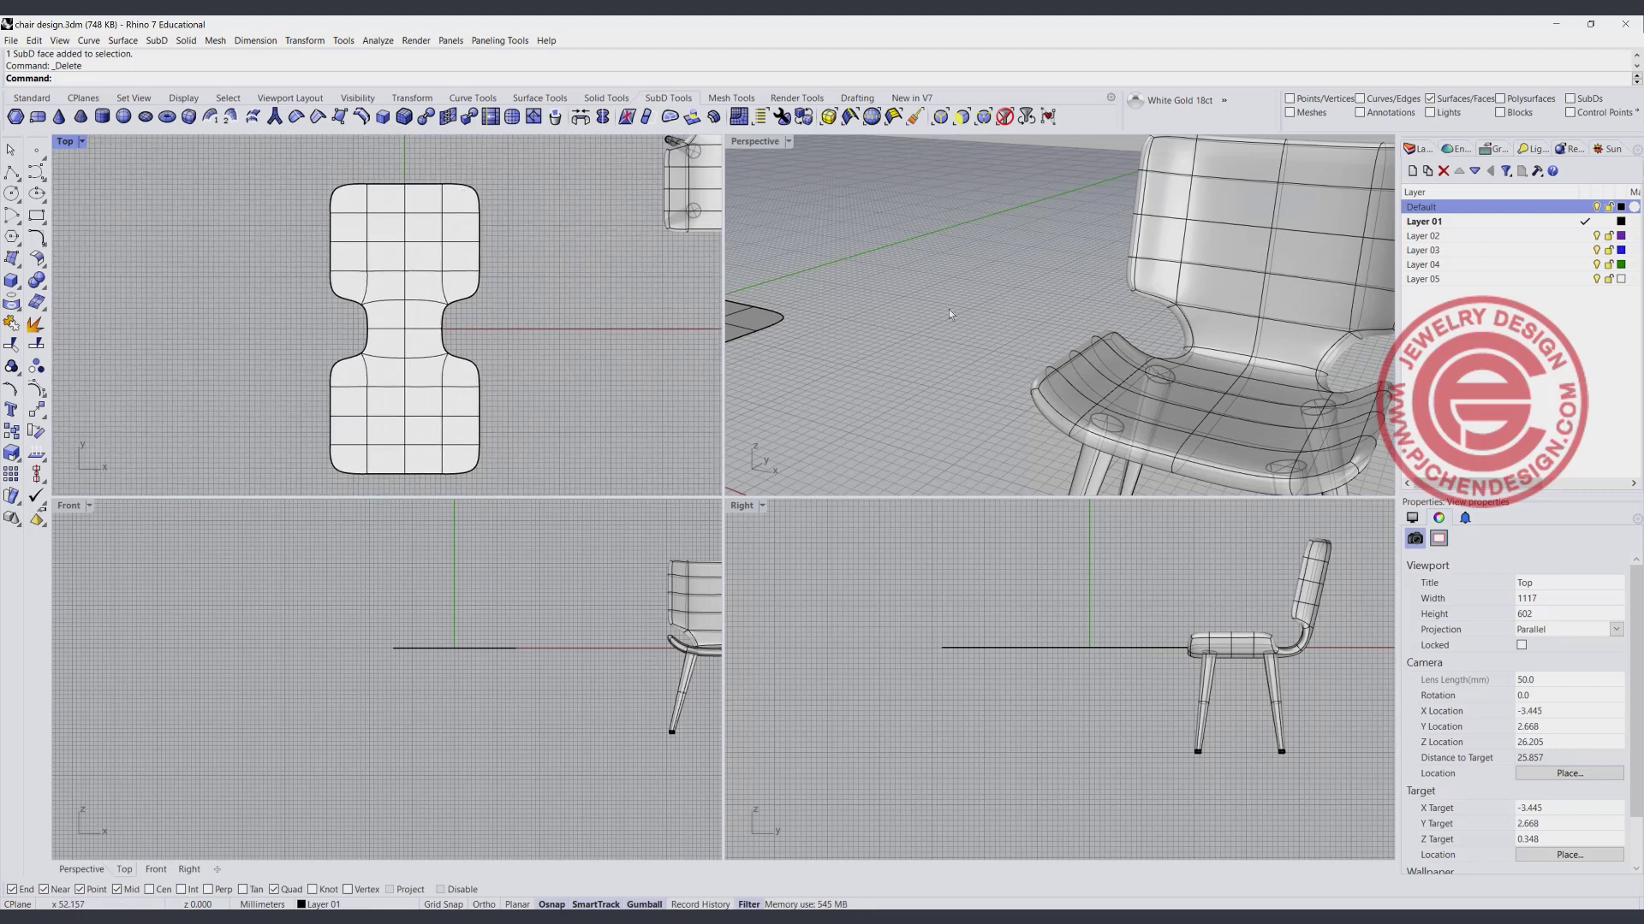
{"action": "scroll", "coordinate": [467, 300], "scroll_direction": "down", "scroll_amount": 2}
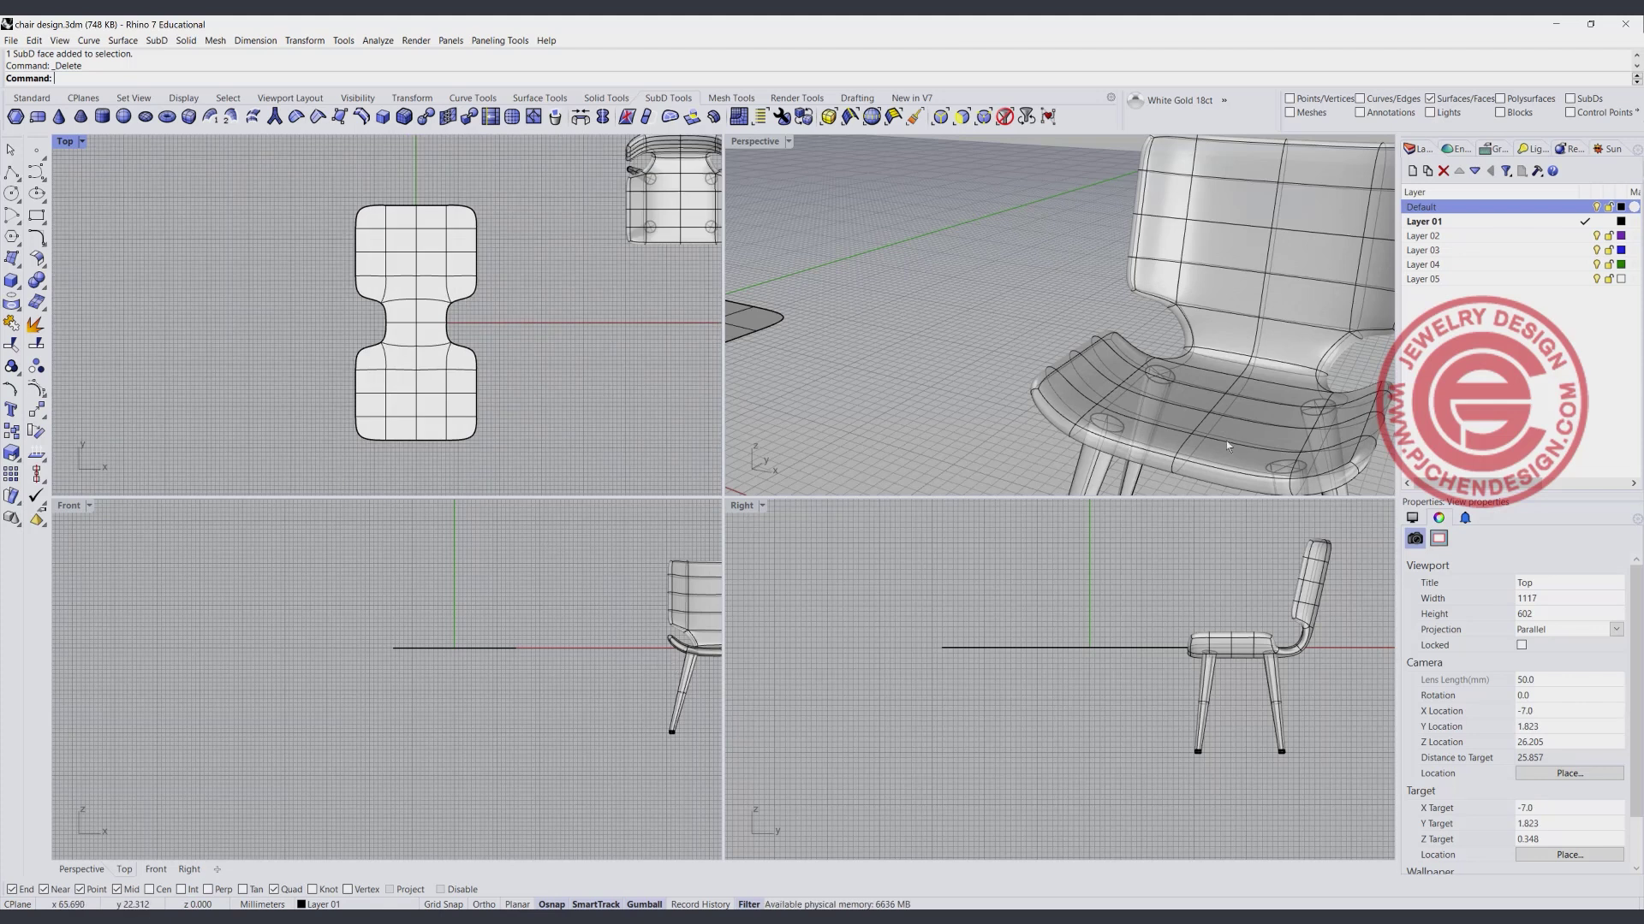
{"action": "right_click_drag", "start_coordinate": [1226, 440], "coordinate": [975, 353]}
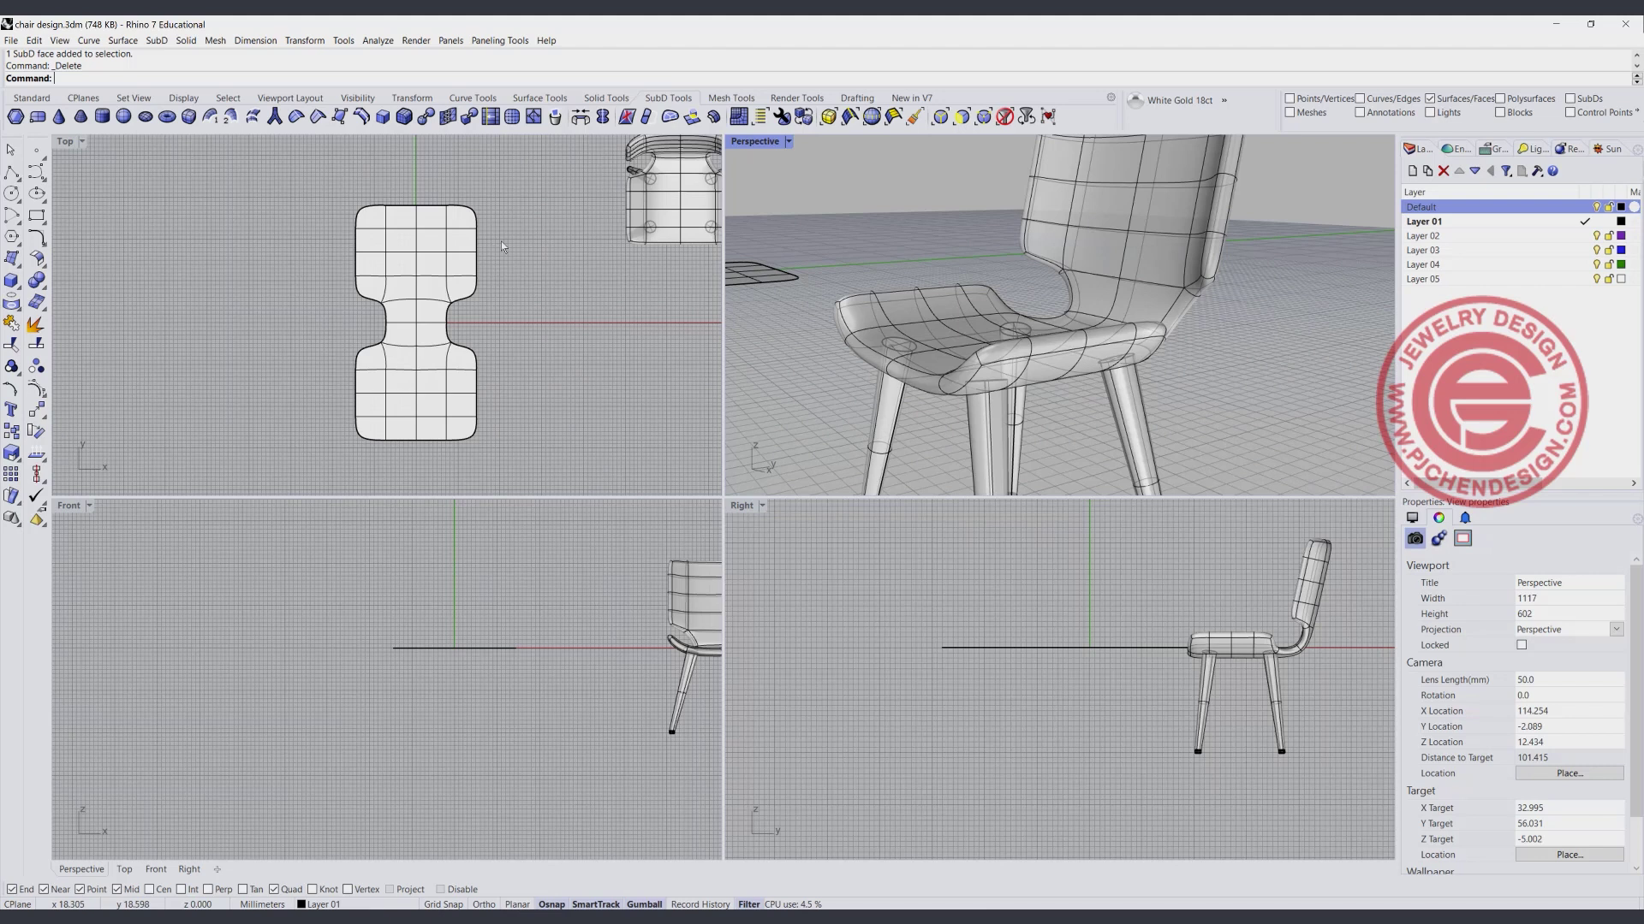
{"action": "left_click", "coordinate": [981, 120]}
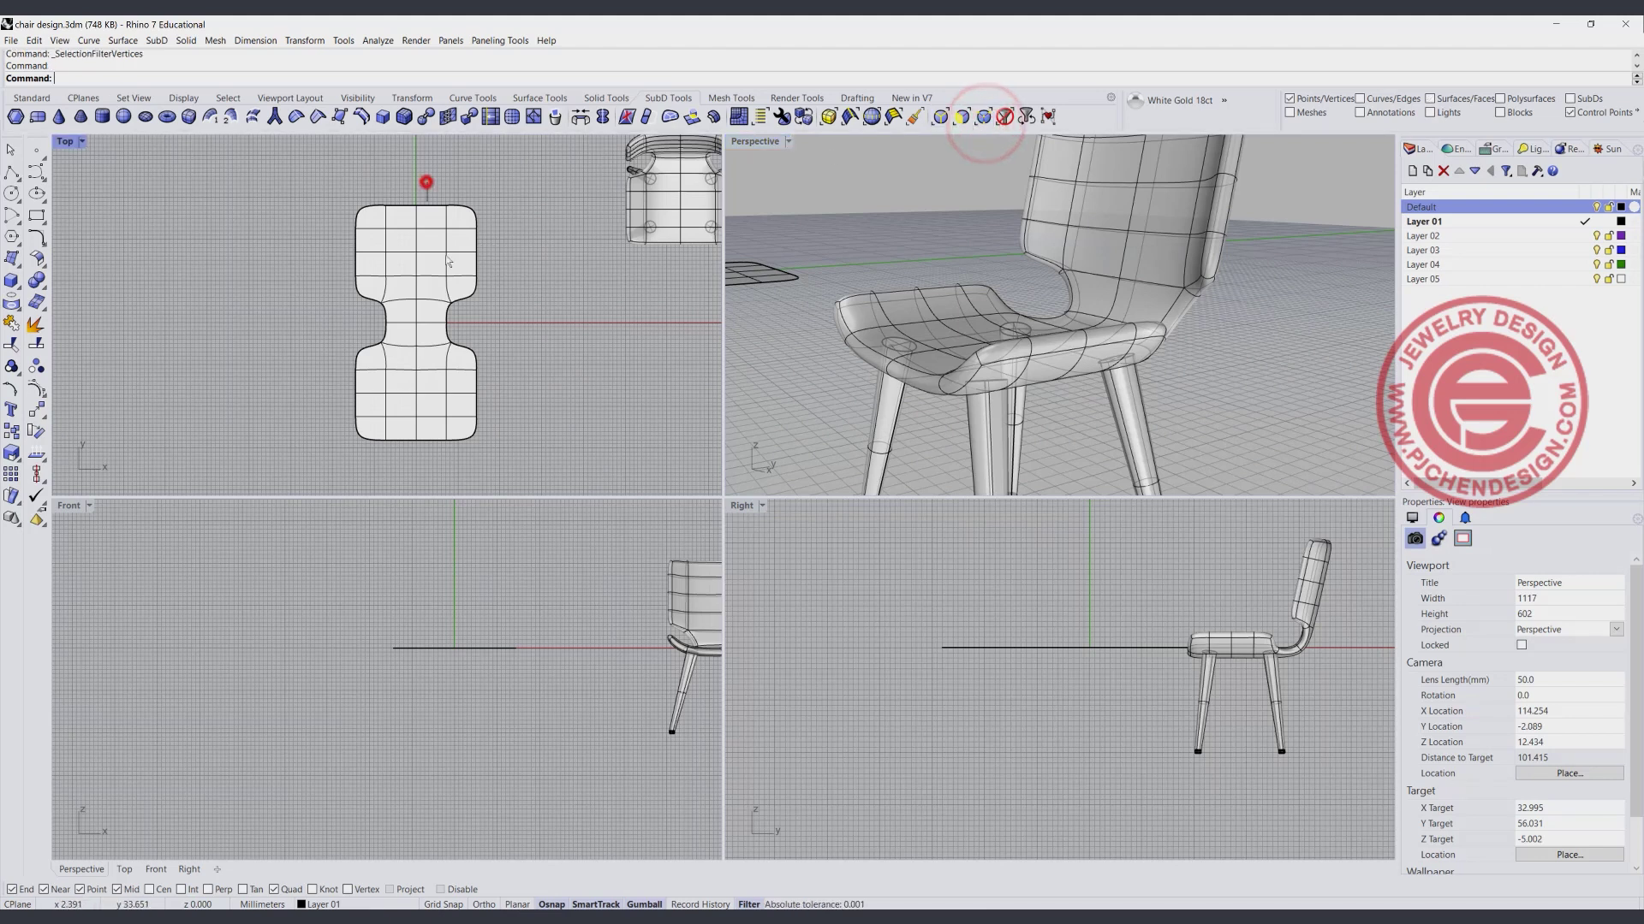
{"action": "left_click_drag", "start_coordinate": [428, 172], "coordinate": [541, 485]}
{"action": "scroll", "coordinate": [486, 673], "scroll_direction": "up", "scroll_amount": 4}
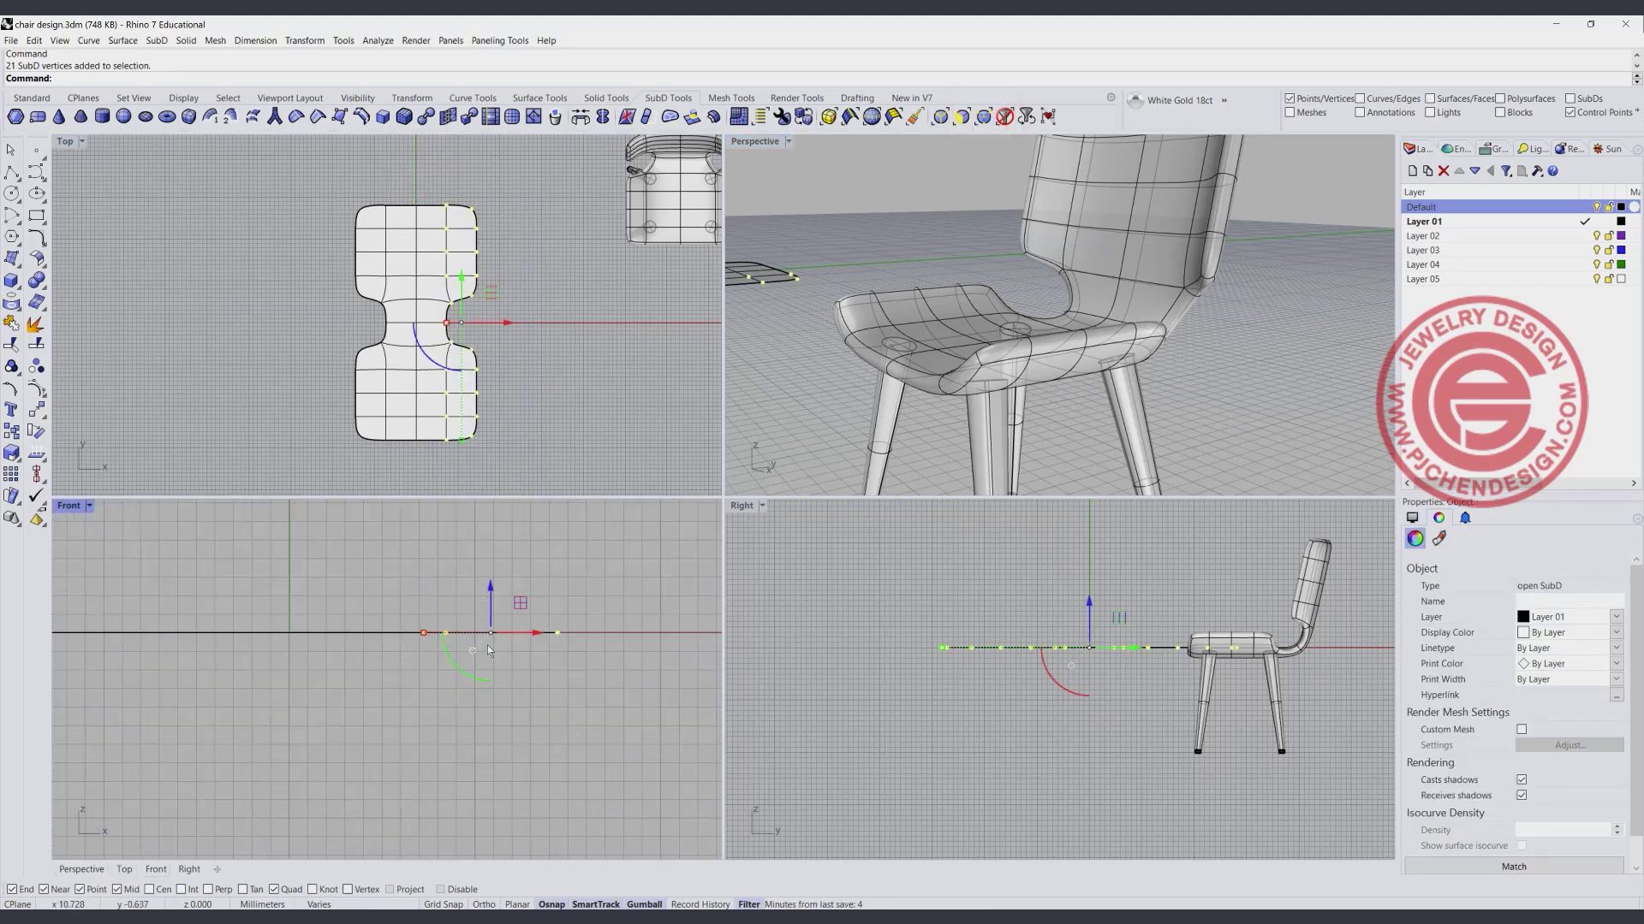
{"action": "left_click", "coordinate": [36, 430]}
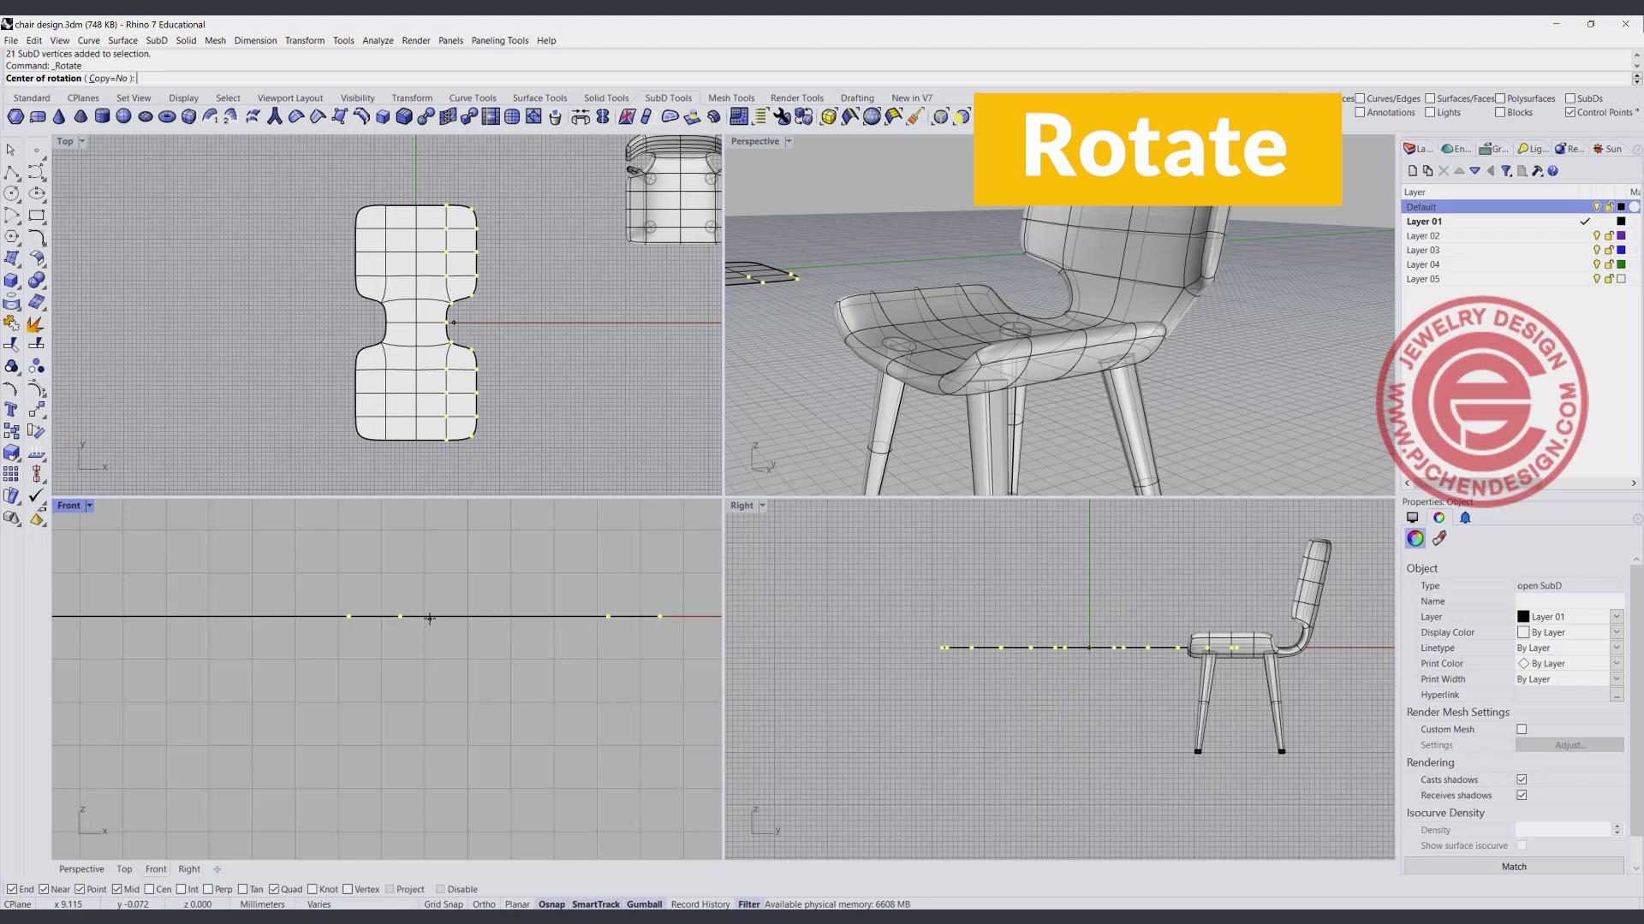
{"action": "left_click", "coordinate": [446, 441]}
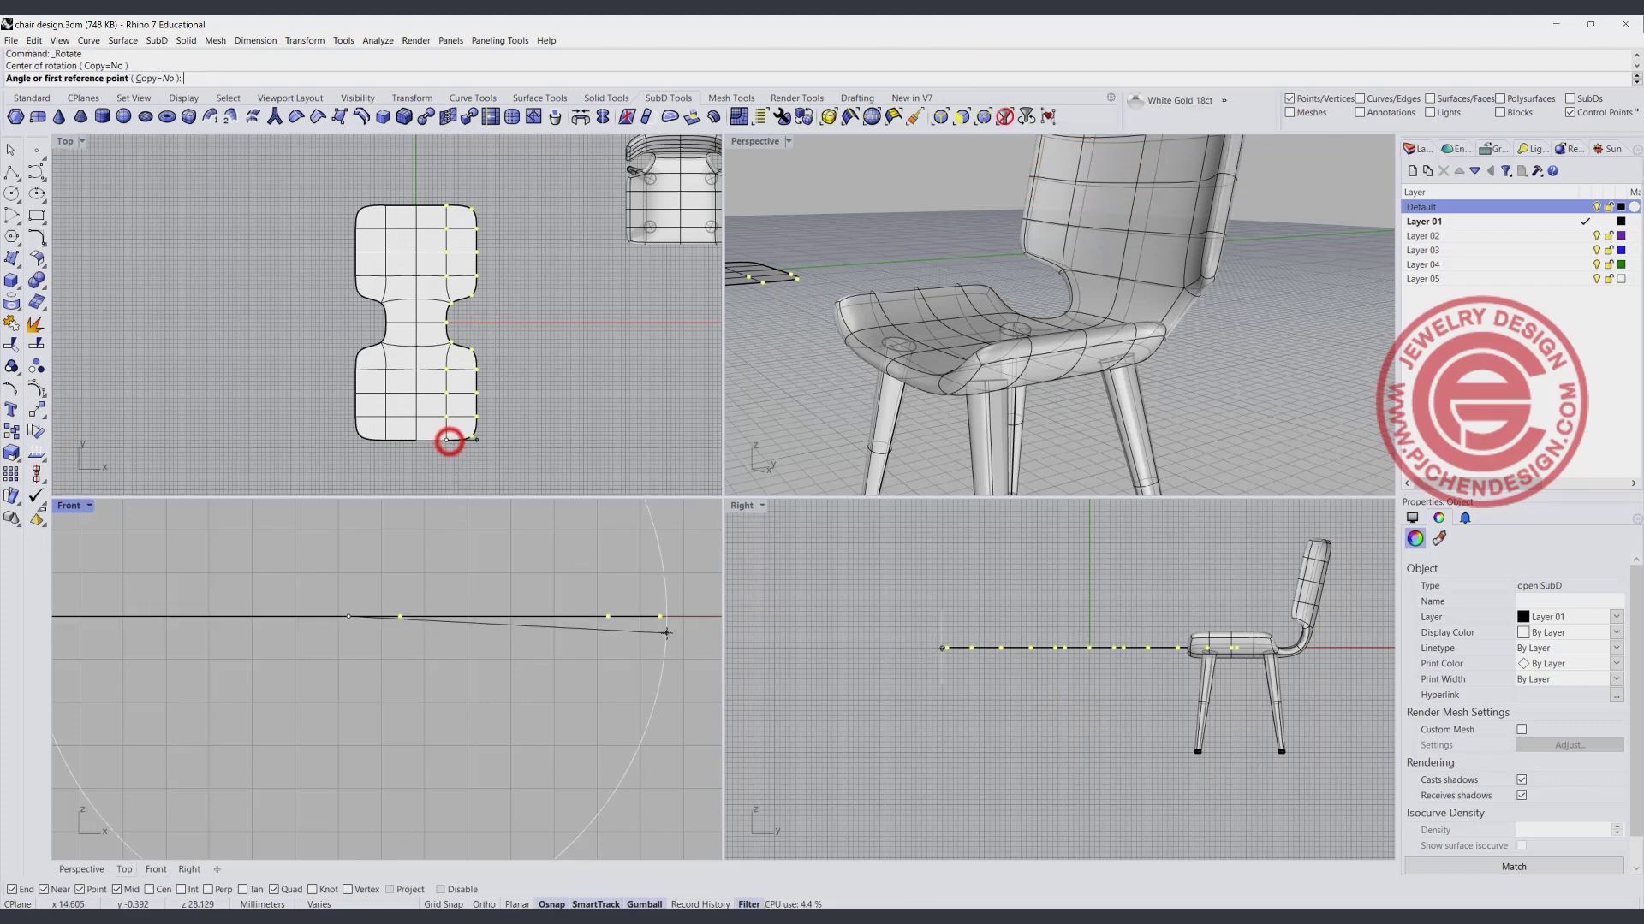
{"action": "right_click_drag", "start_coordinate": [657, 607], "coordinate": [501, 616]}
{"action": "left_click", "coordinate": [588, 615]}
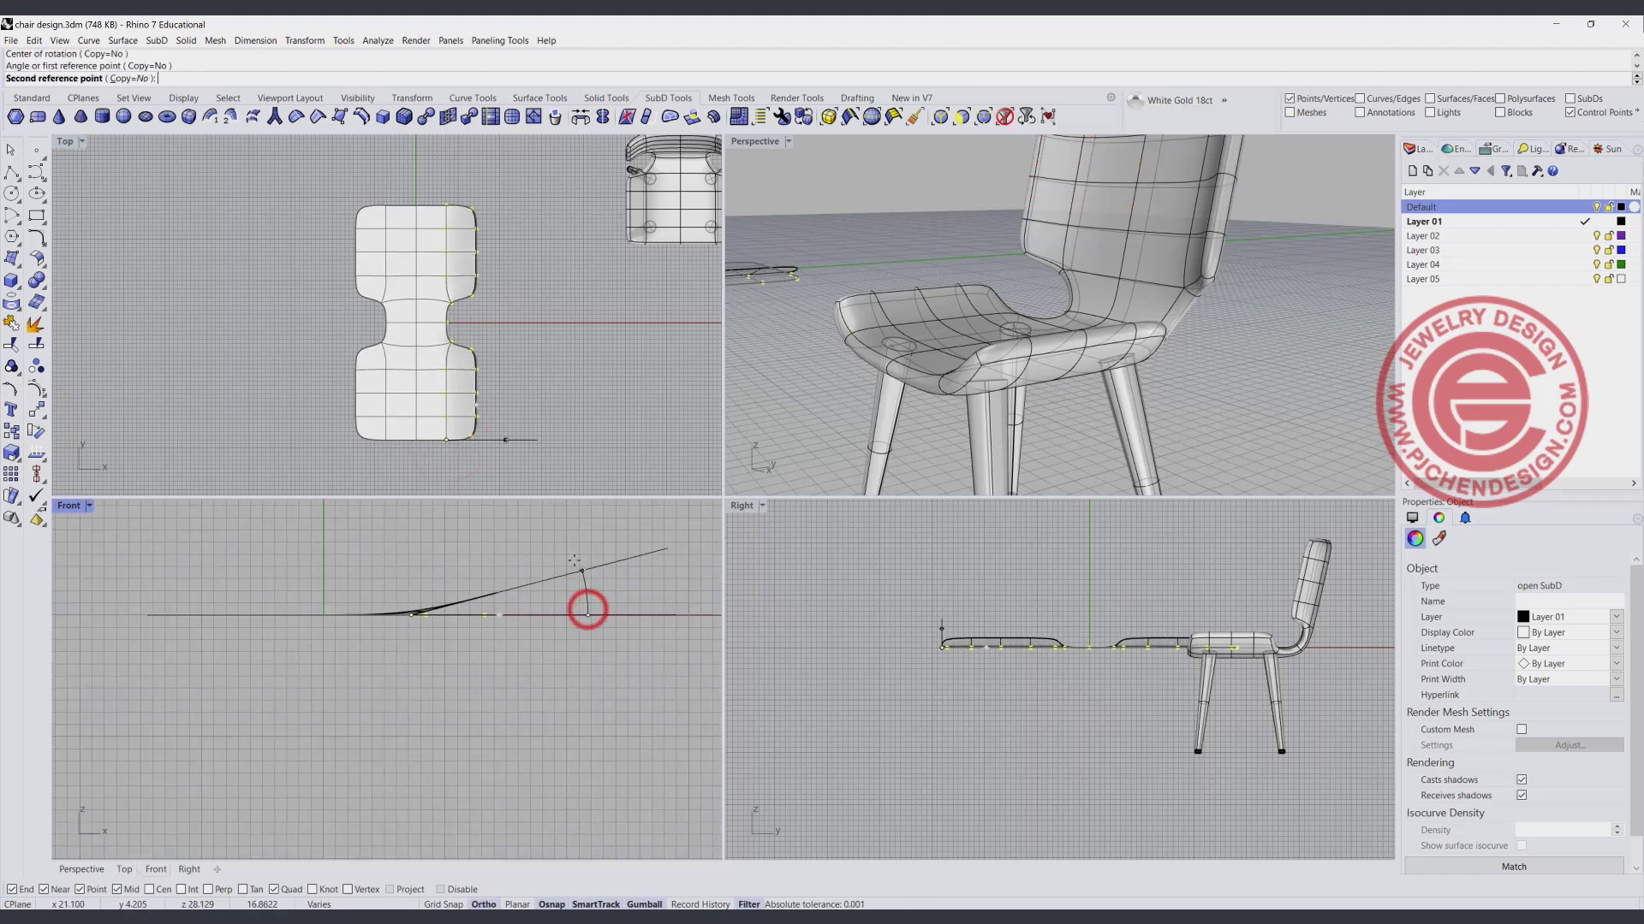
{"action": "left_click", "coordinate": [495, 537]}
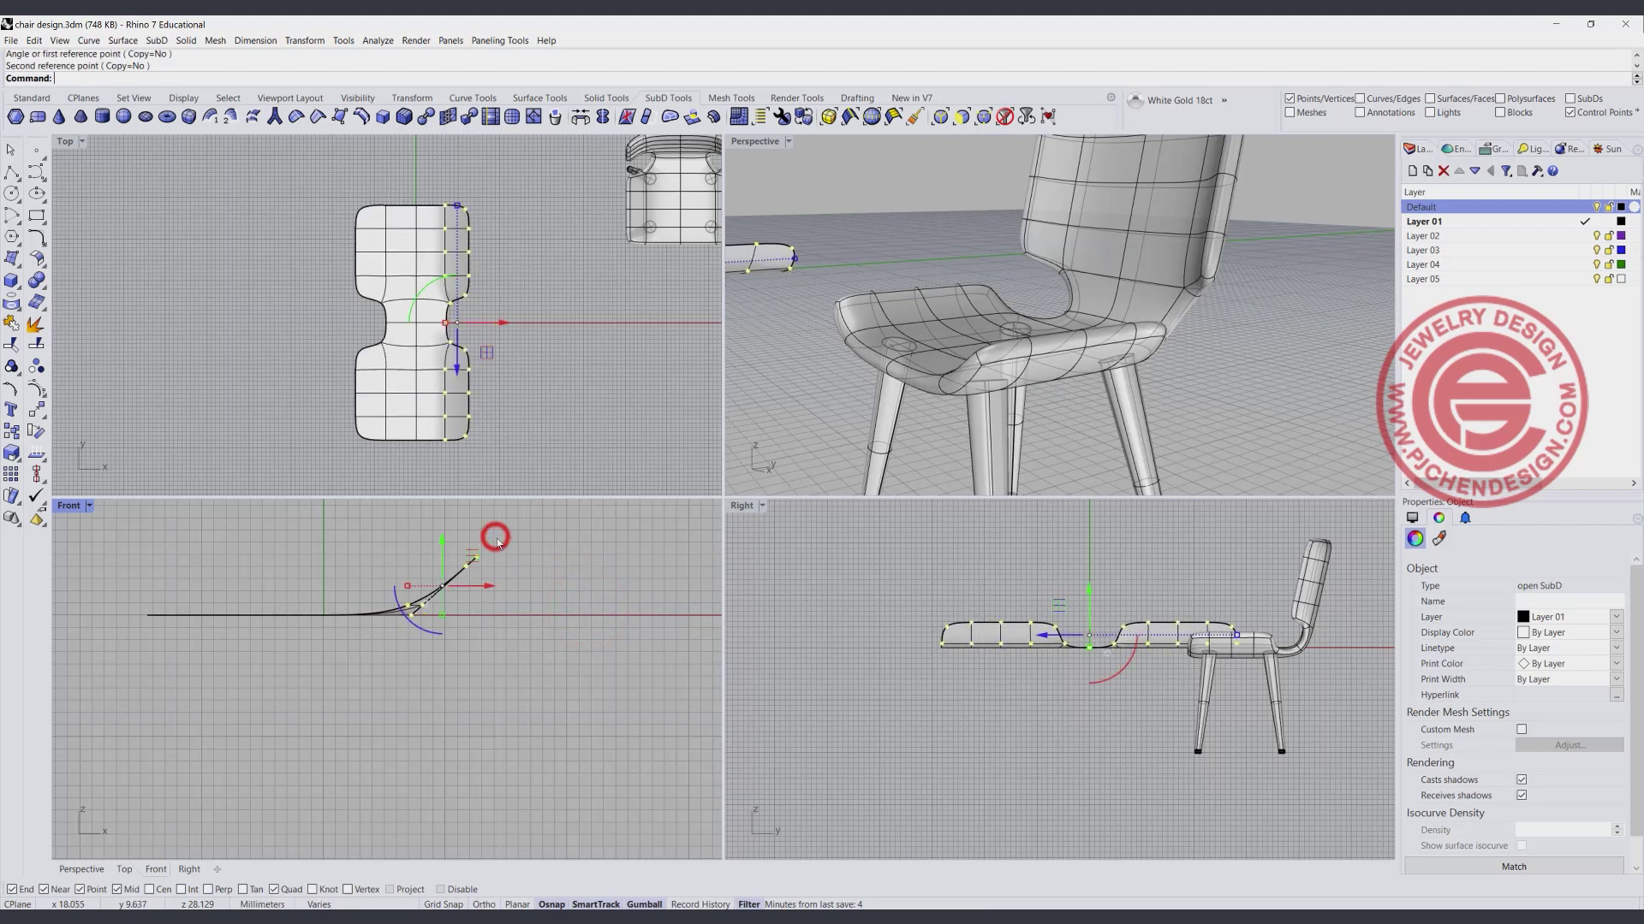
Check the tilted side of the SubD in perspective and undo the rotation.
{"action": "left_click", "coordinate": [550, 360]}
{"action": "scroll", "coordinate": [958, 271], "scroll_direction": "down", "scroll_amount": 6}
{"action": "right_click_drag", "start_coordinate": [958, 271], "coordinate": [1104, 287]}
{"action": "scroll", "coordinate": [856, 326], "scroll_direction": "up", "scroll_amount": 6}
{"action": "right_click_drag", "start_coordinate": [987, 299], "coordinate": [1023, 315]}
{"action": "scroll", "coordinate": [1034, 400], "scroll_direction": "down", "scroll_amount": 2}
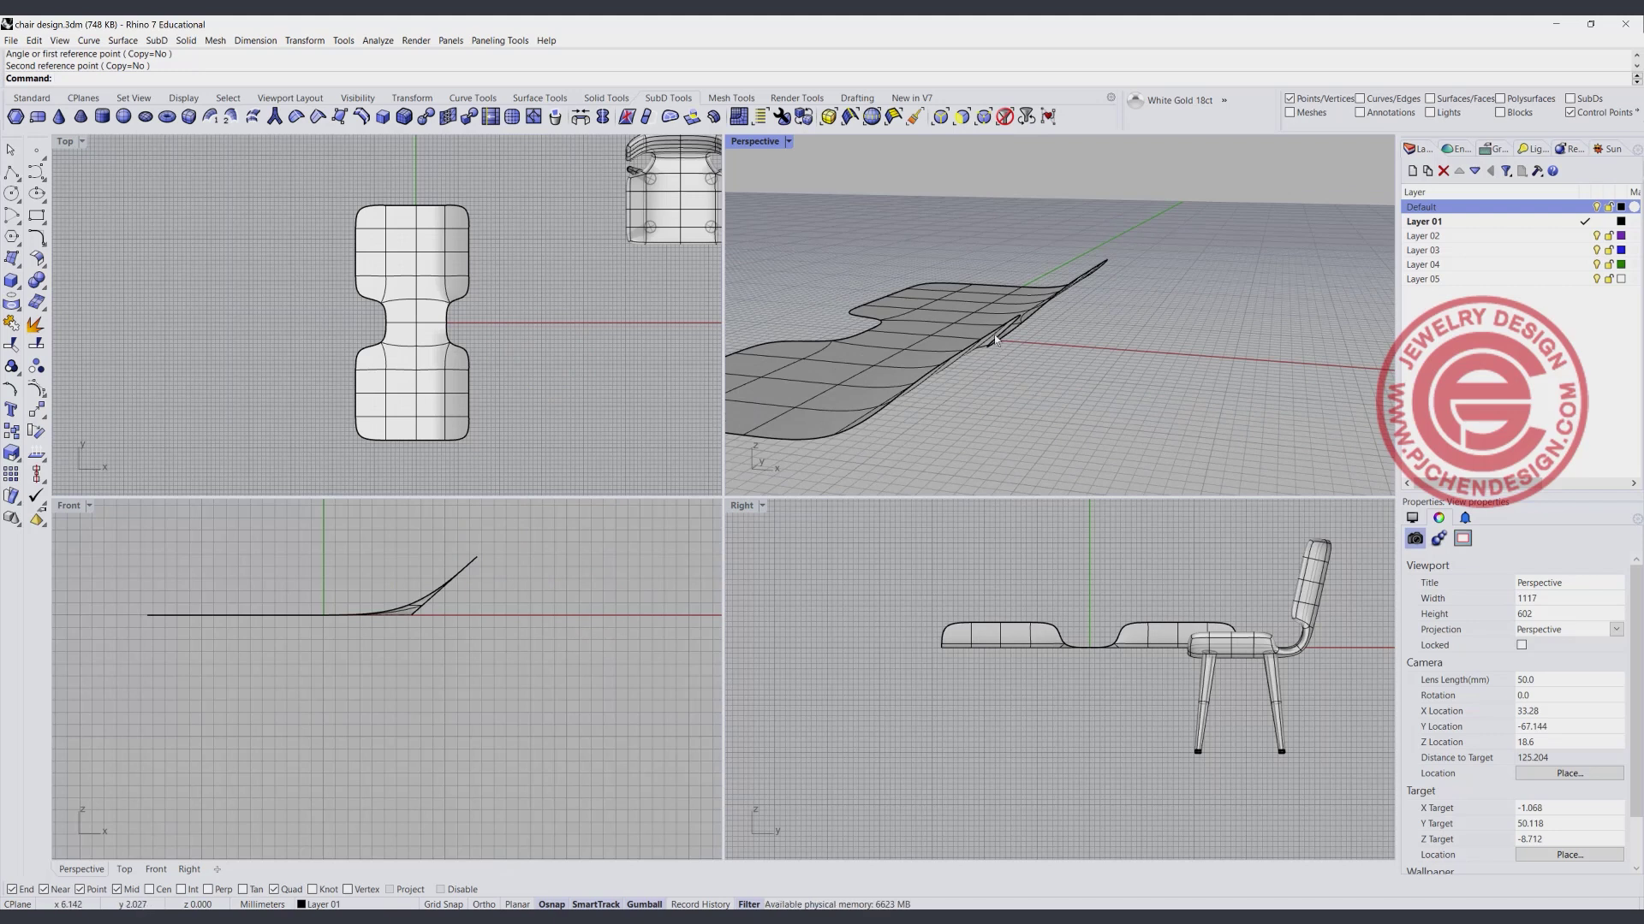
{"action": "key", "text": "ctrl+z"}
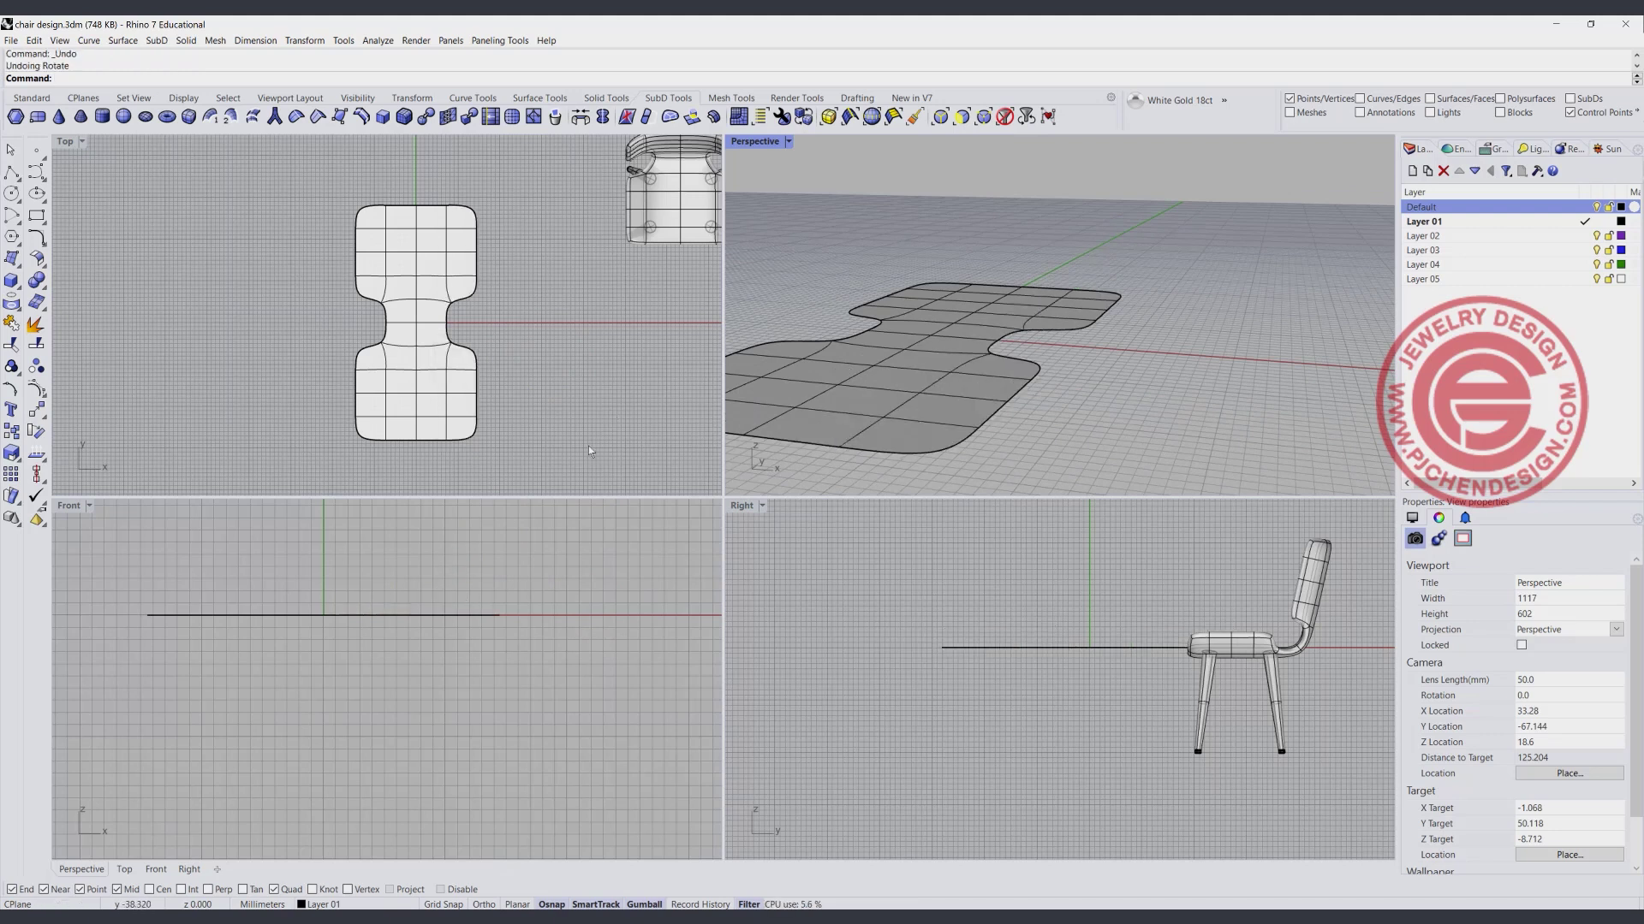
Try to bend the two outer vertex columns on the positive X side of the SubD.
{"action": "left_click", "coordinate": [463, 406]}
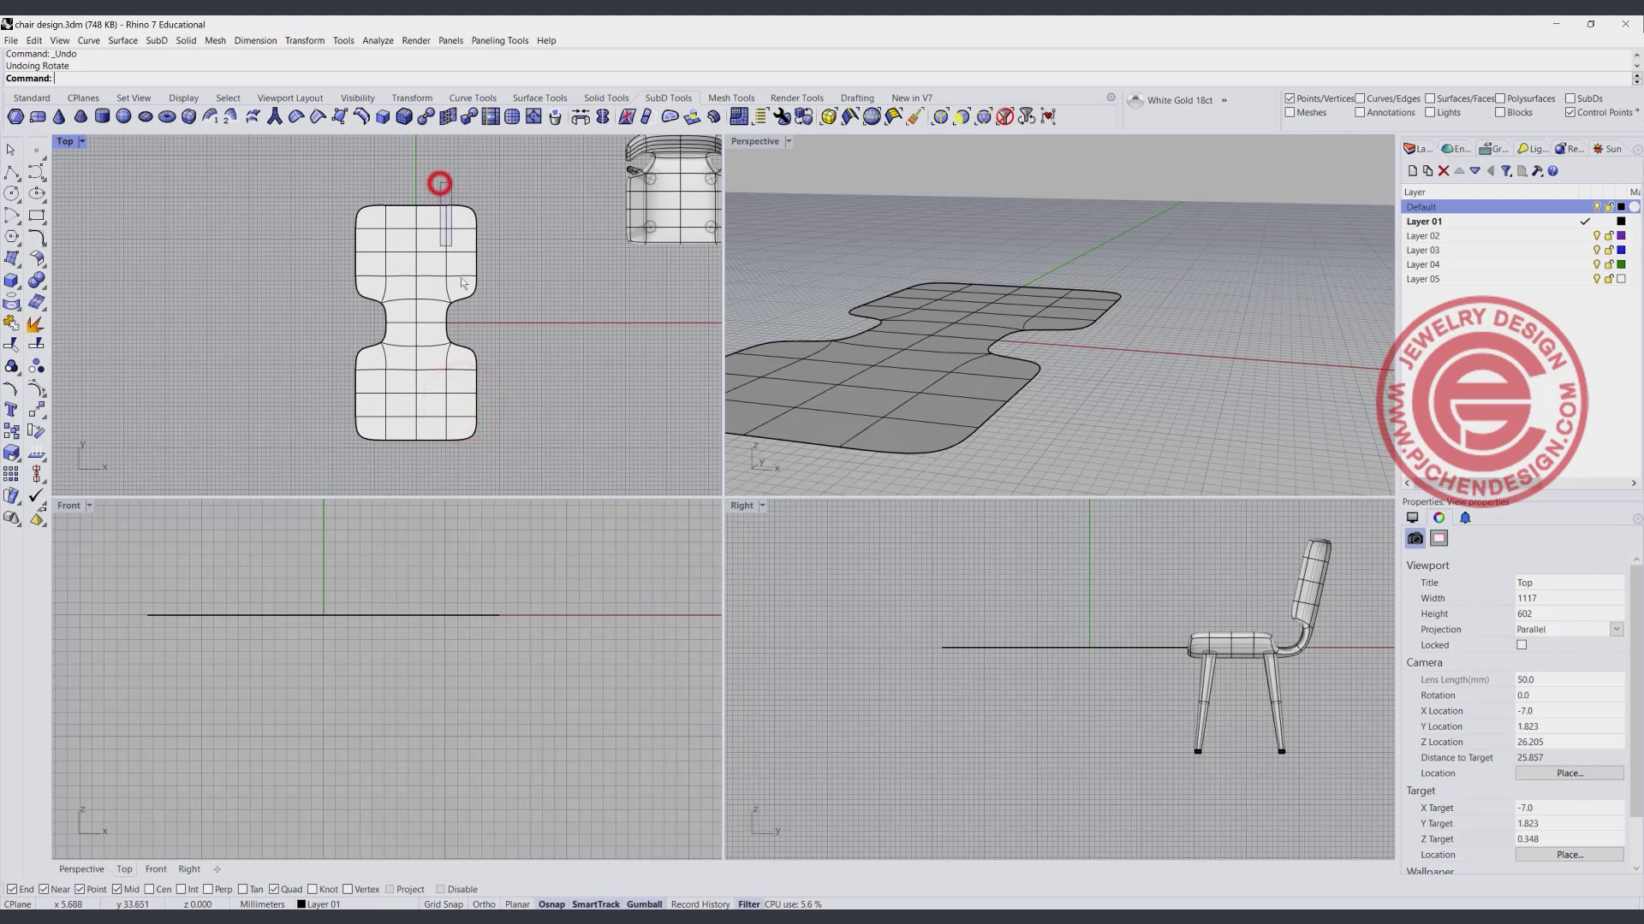
{"action": "left_click_drag", "start_coordinate": [463, 284], "coordinate": [528, 455]}
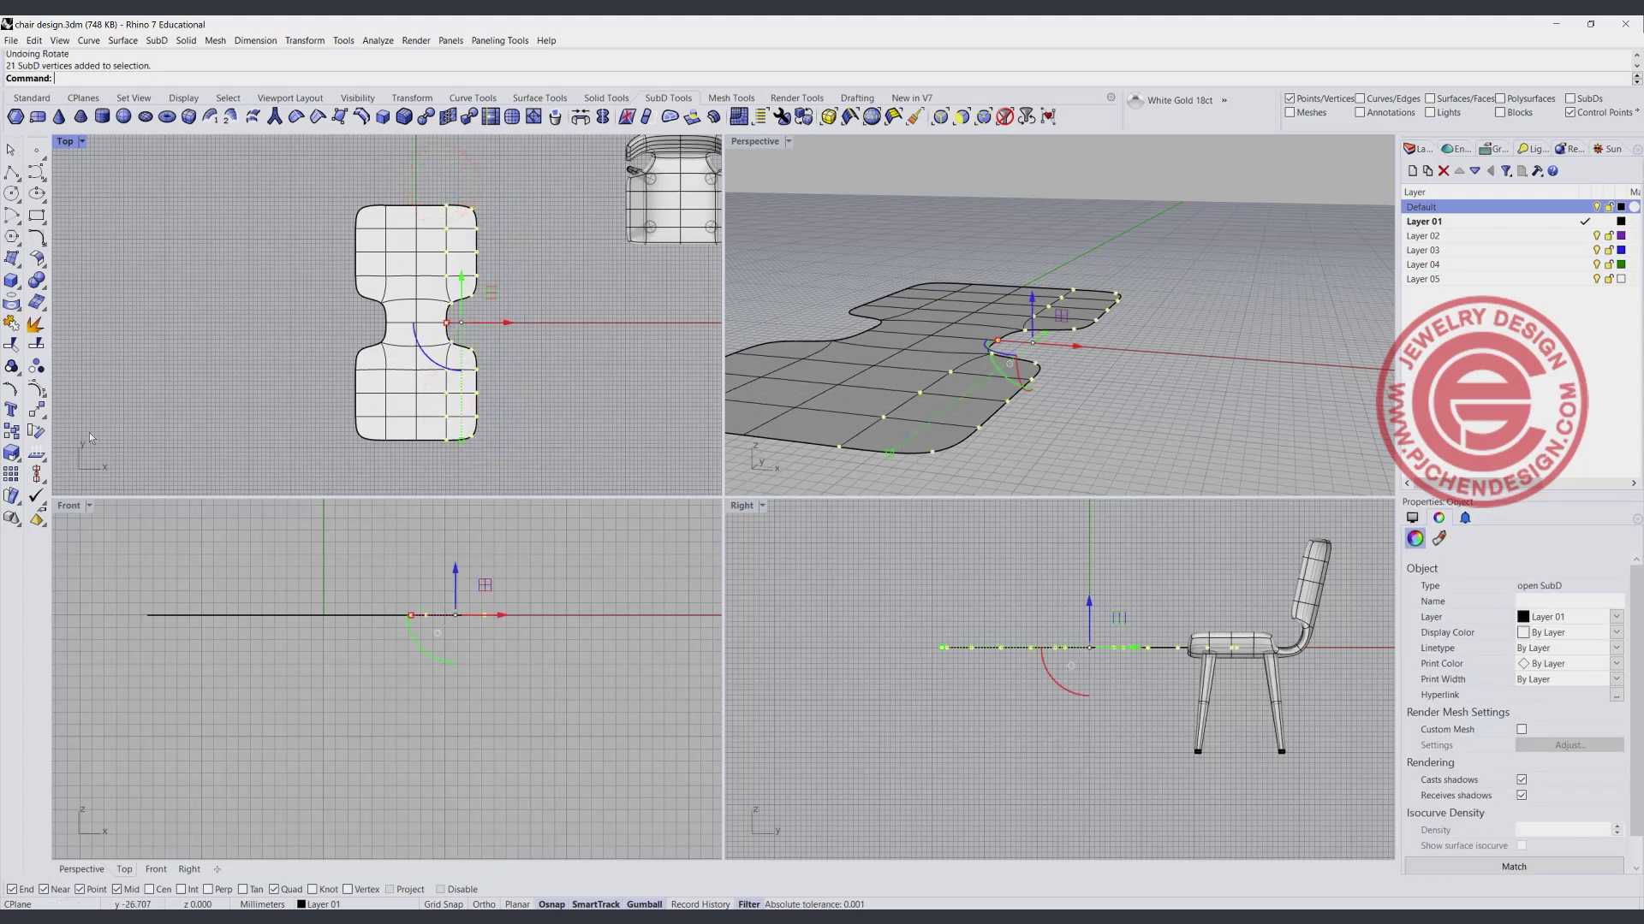
{"action": "left_click", "coordinate": [41, 415]}
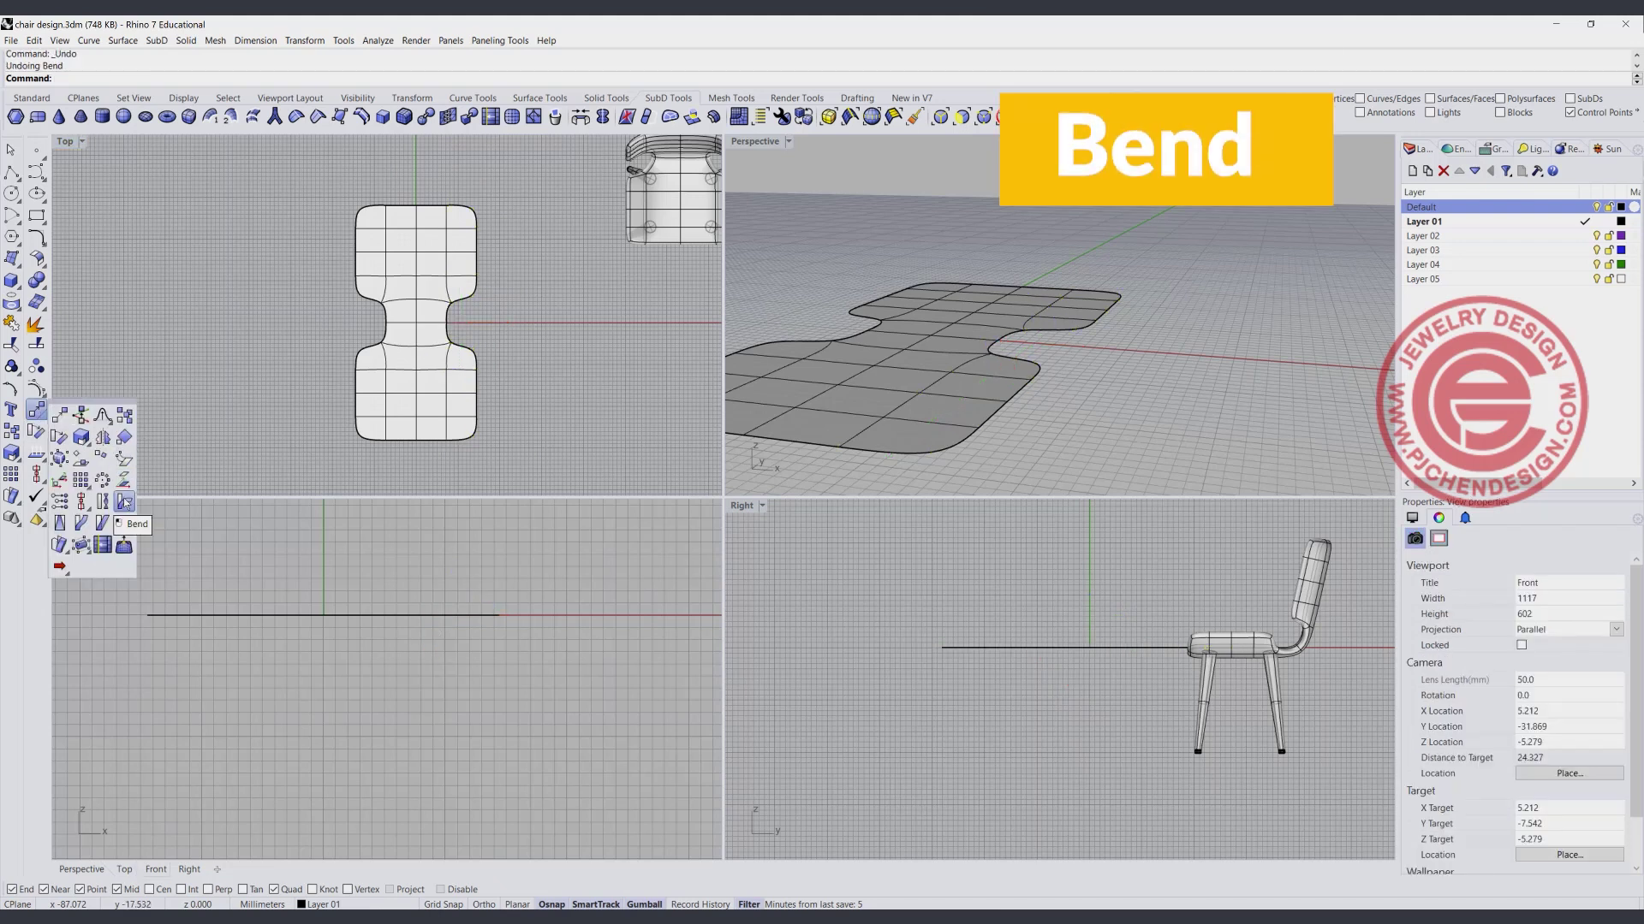
Try to bend the entire SubD upward in the Front view, with a horizontal spine running from the second-outermost column toward positive X.
{"action": "left_click", "coordinate": [124, 502]}
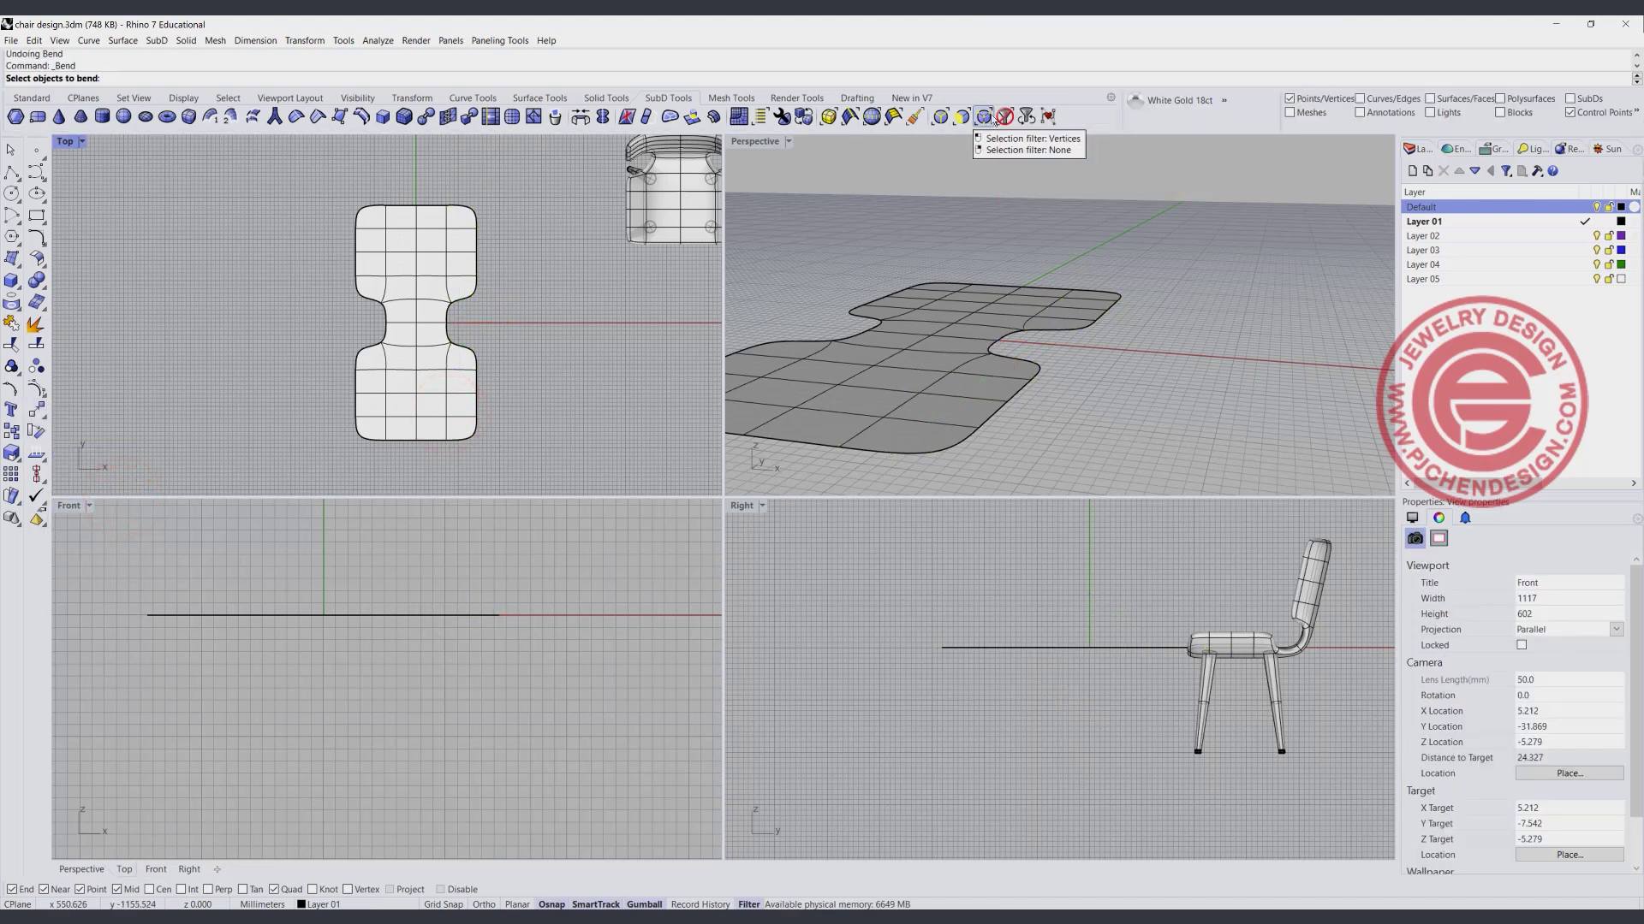
{"action": "left_click", "coordinate": [393, 403]}
{"action": "key", "text": "Return"}
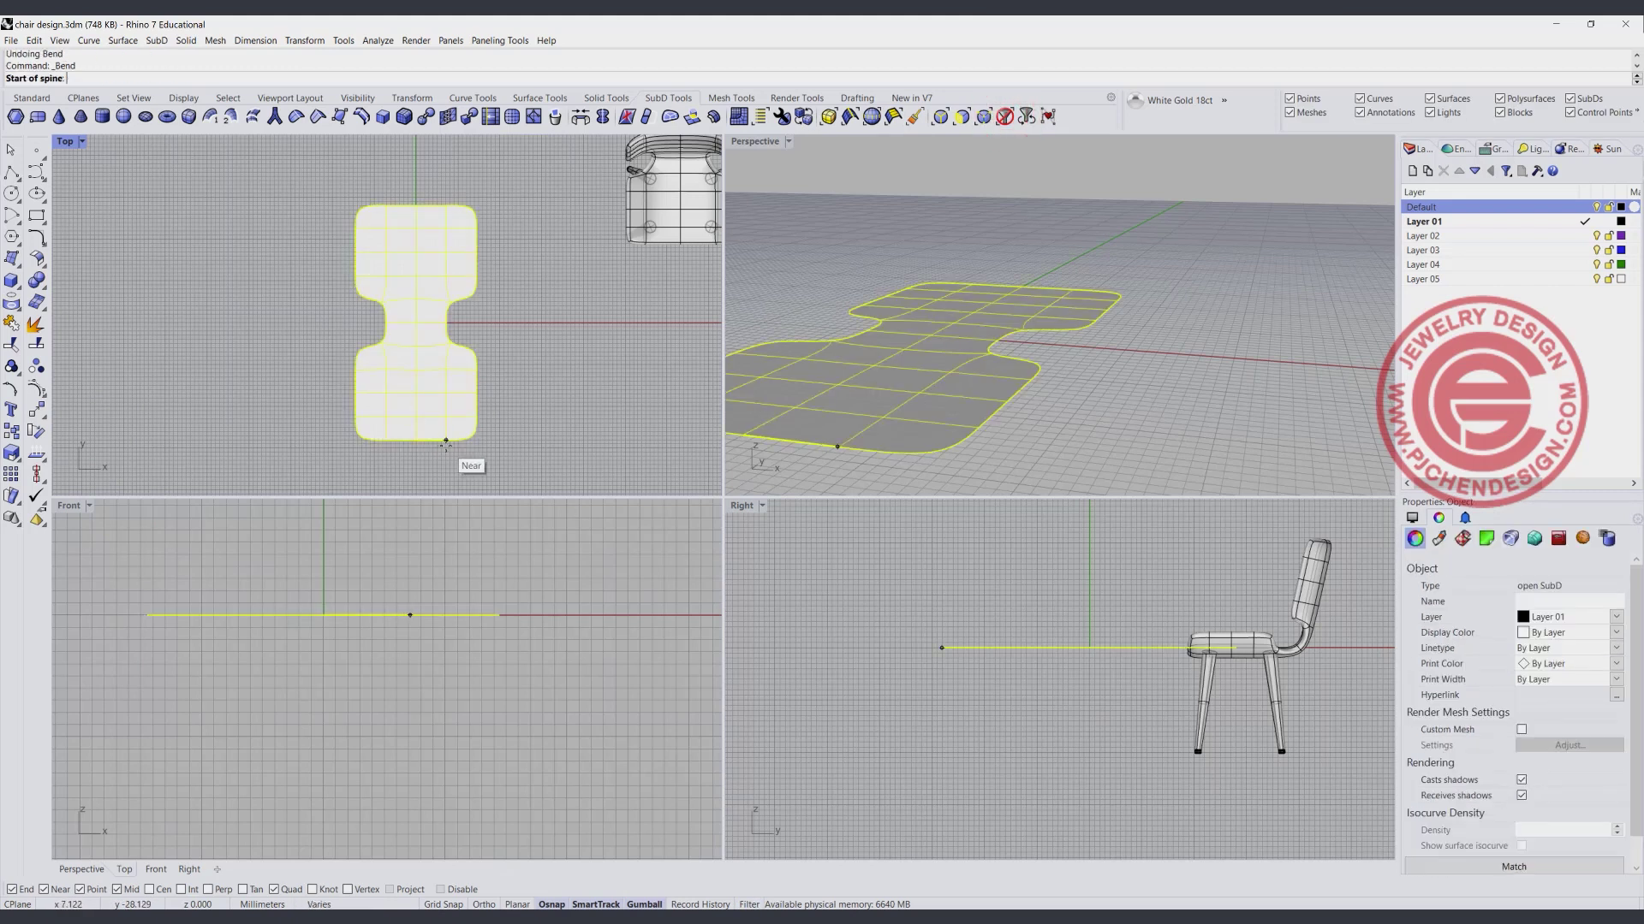
{"action": "left_click", "coordinate": [445, 444]}
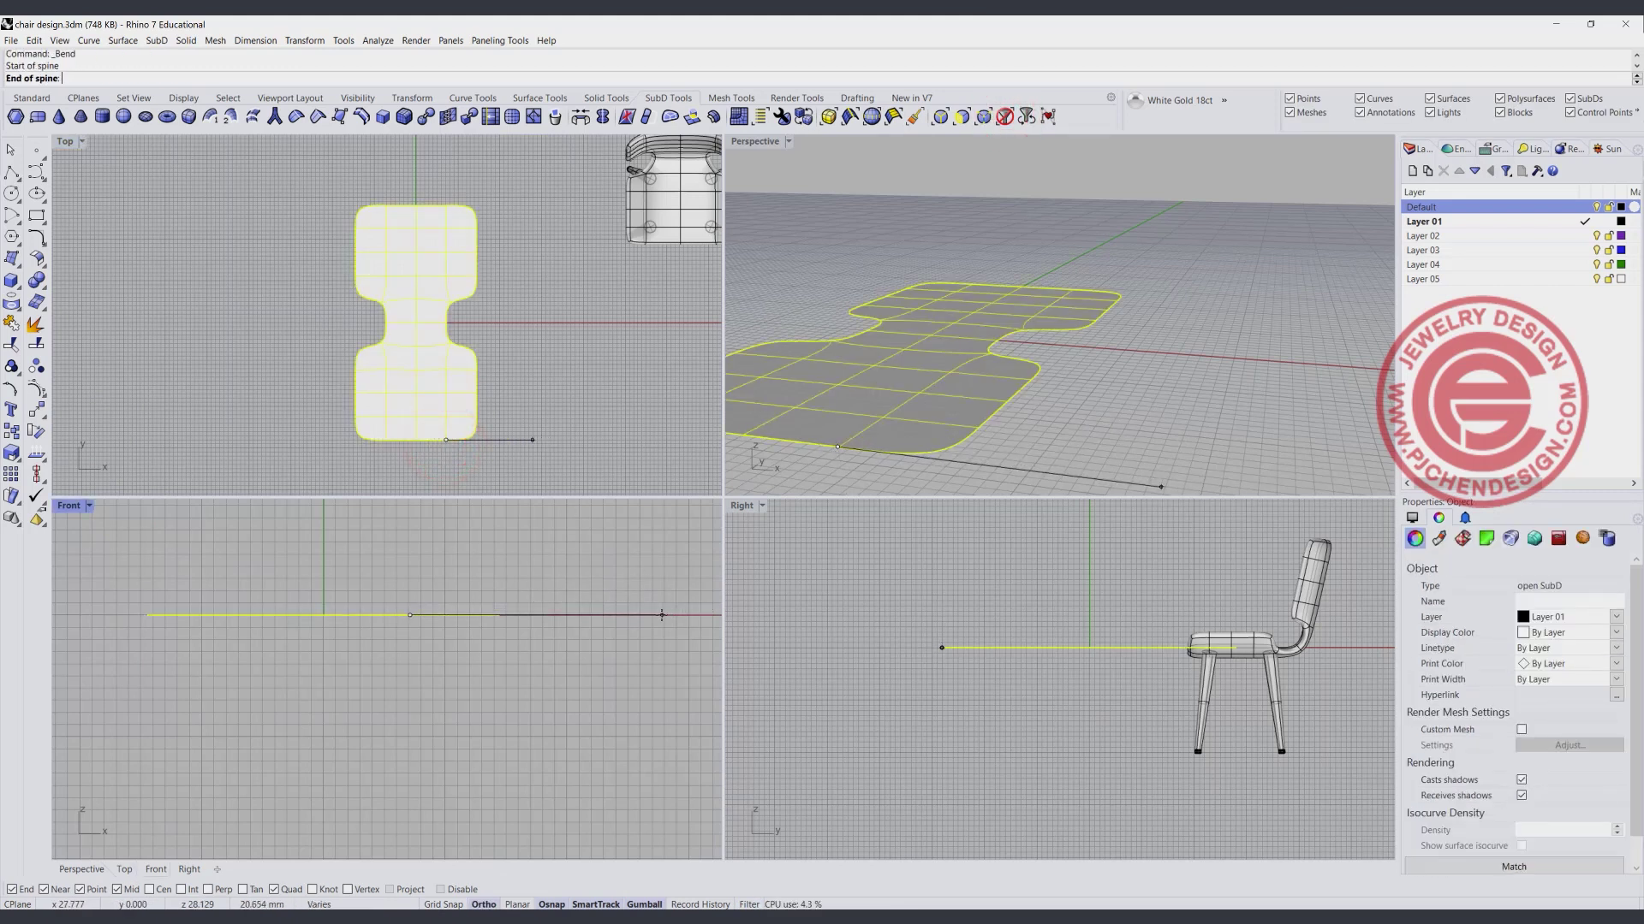
{"action": "left_click", "coordinate": [661, 614]}
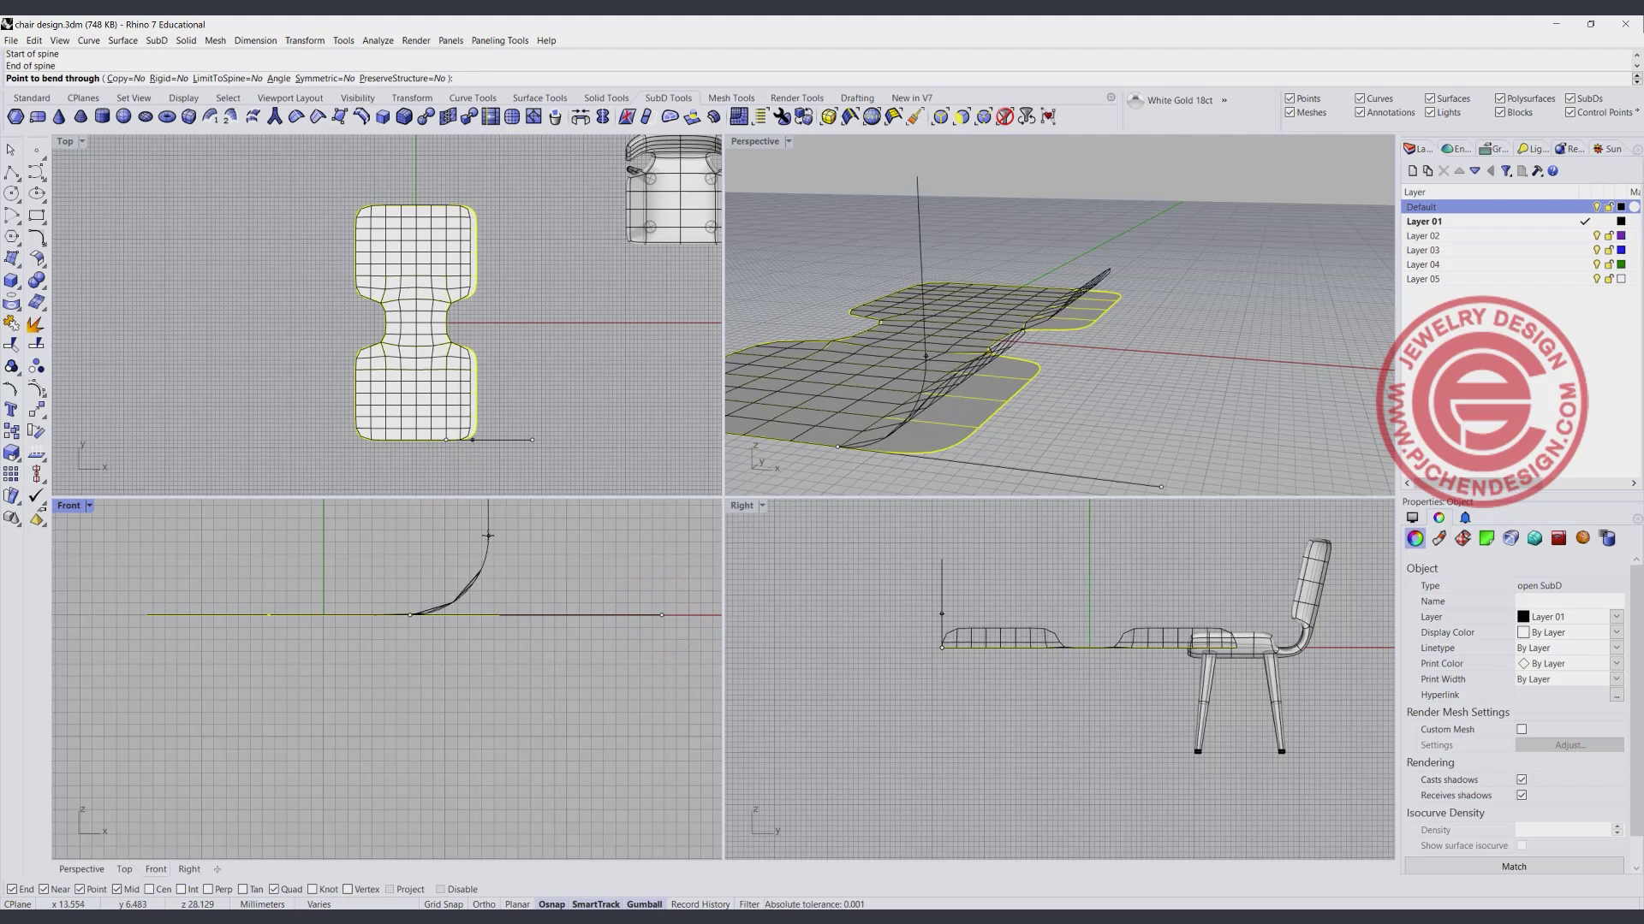
{"action": "left_click", "coordinate": [488, 536]}
{"action": "left_click", "coordinate": [570, 584]}
Check the shape from the Top and Perspective views and undo the whole-SubD bend.
{"action": "scroll", "coordinate": [572, 372], "scroll_direction": "down", "scroll_amount": 3}
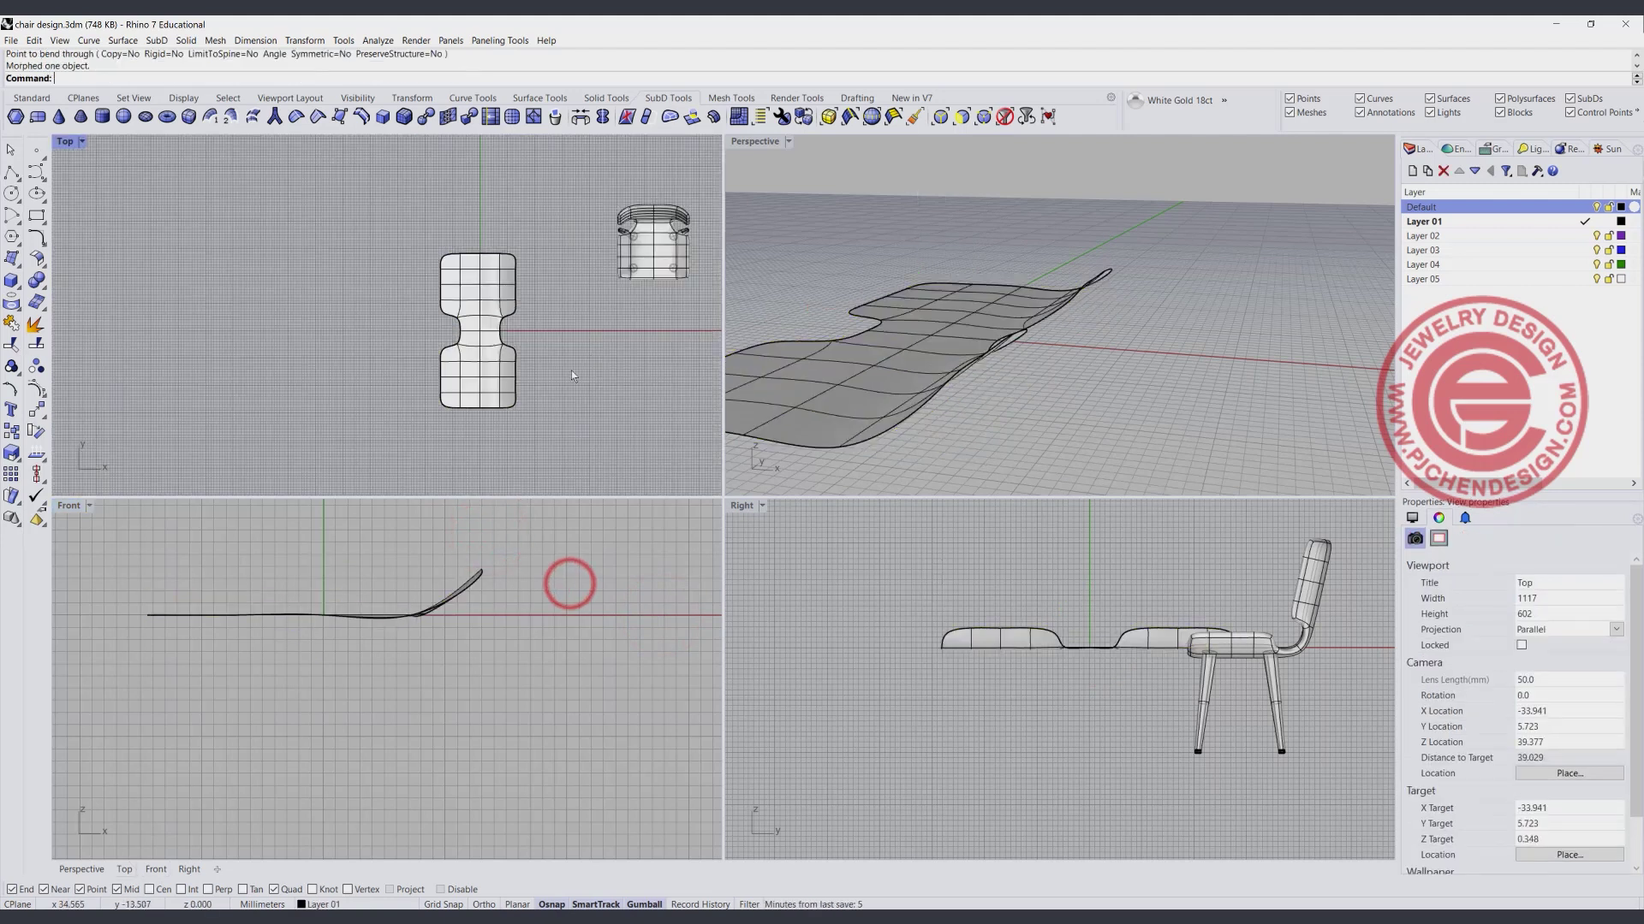
{"action": "right_click_drag", "start_coordinate": [572, 372], "coordinate": [551, 379]}
{"action": "mouse_move", "coordinate": [993, 317]}
{"action": "right_mouse_down"}
{"action": "mouse_move", "coordinate": [1035, 364]}
{"action": "mouse_move", "coordinate": [1003, 326]}
{"action": "right_mouse_up"}
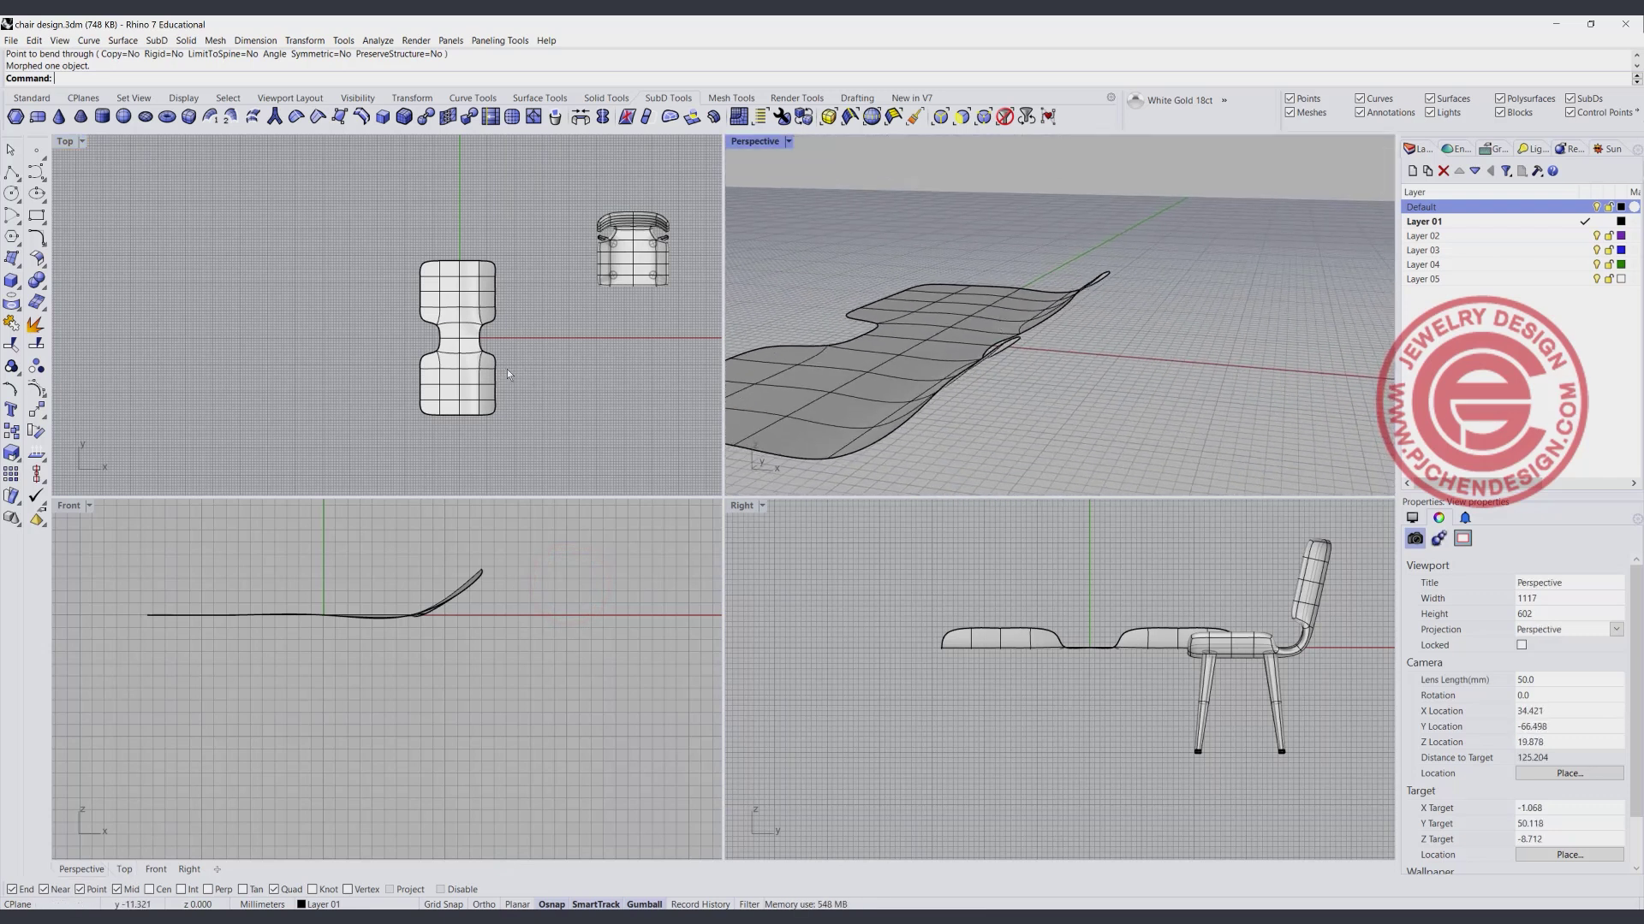
{"action": "key", "text": "ctrl+z"}
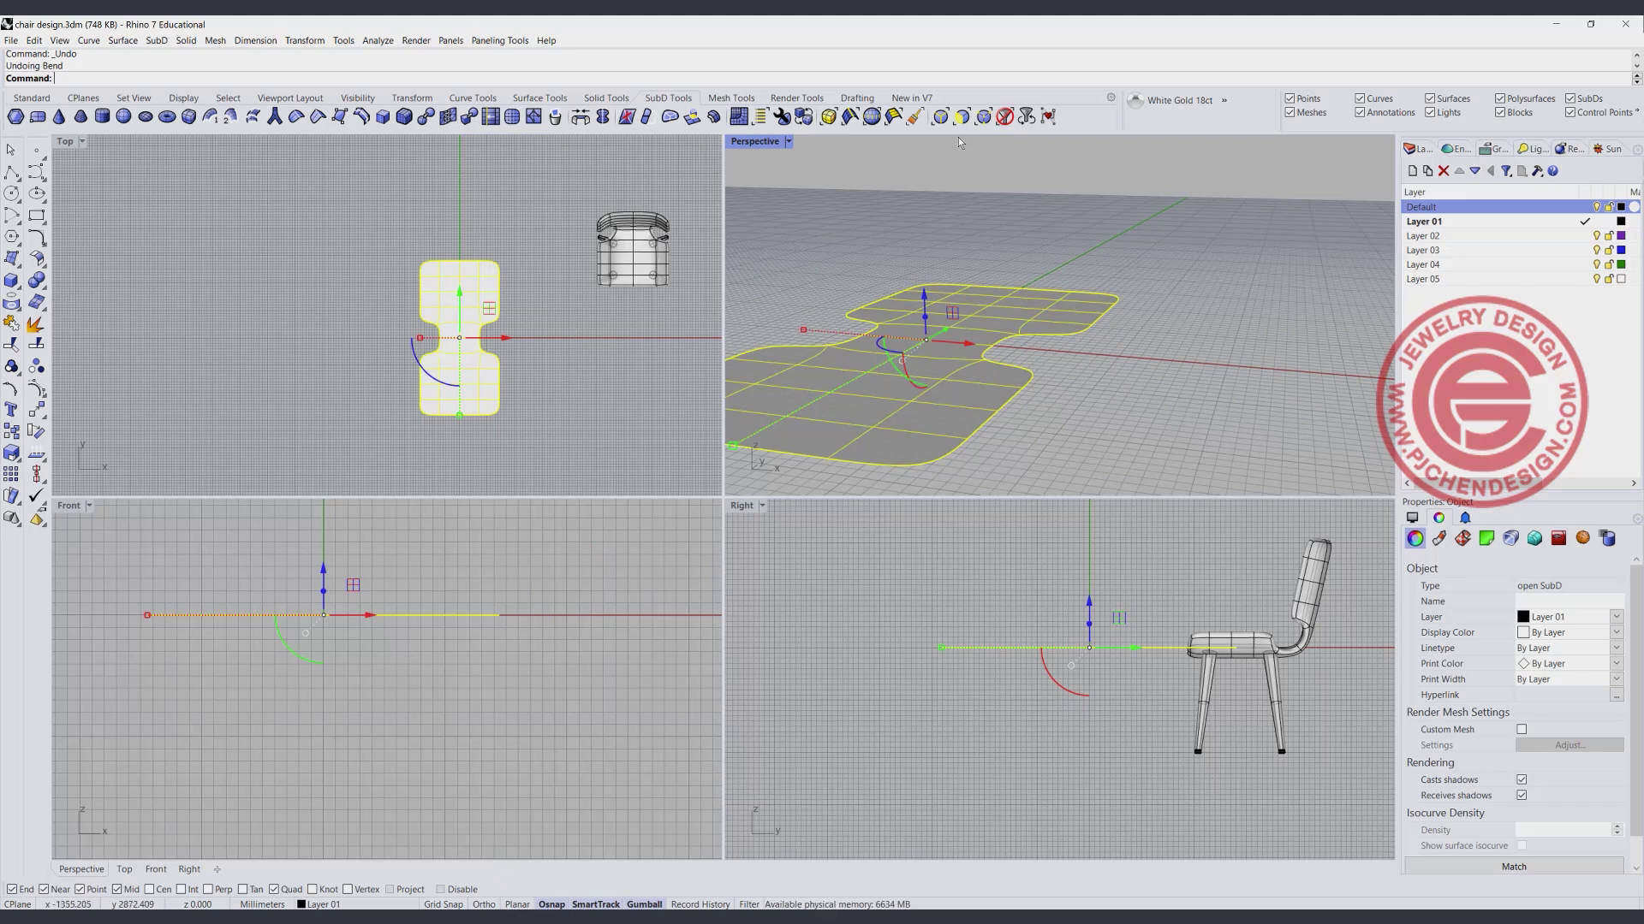
Select the two outer vertex columns on the positive X side and bend them upward in the Front view along a horizontal spine starting slightly inside them.
{"action": "left_click", "coordinate": [982, 119]}
{"action": "left_click_drag", "start_coordinate": [455, 220], "coordinate": [537, 389]}
{"action": "left_click", "coordinate": [474, 213]}
{"action": "left_click_drag", "start_coordinate": [469, 223], "coordinate": [538, 449]}
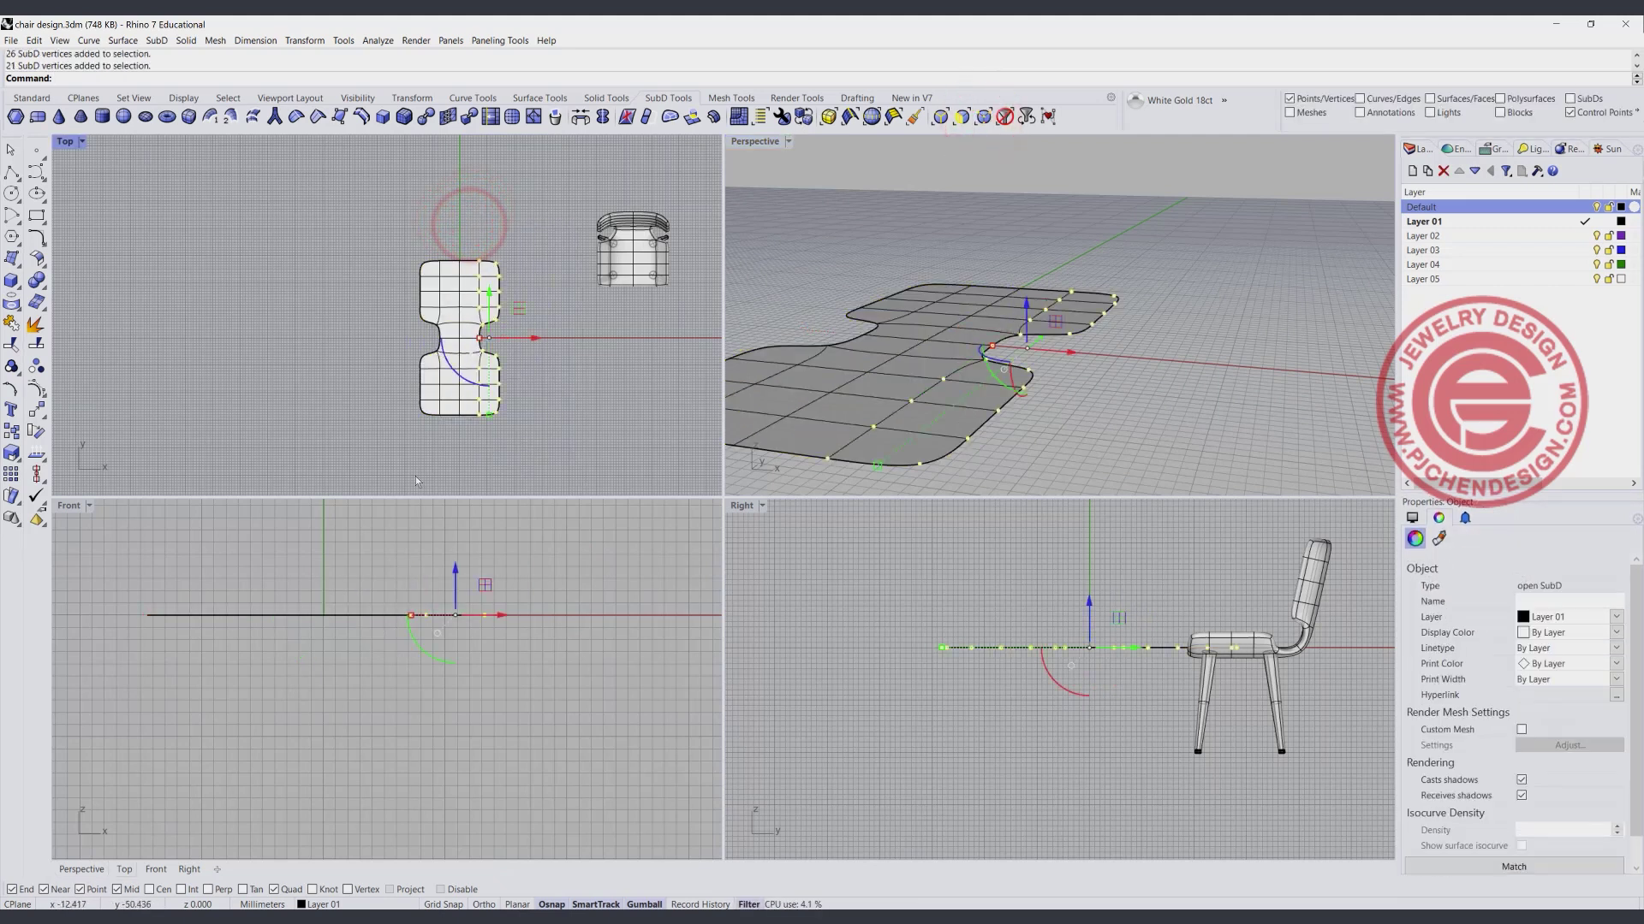
{"action": "left_click", "coordinate": [42, 415]}
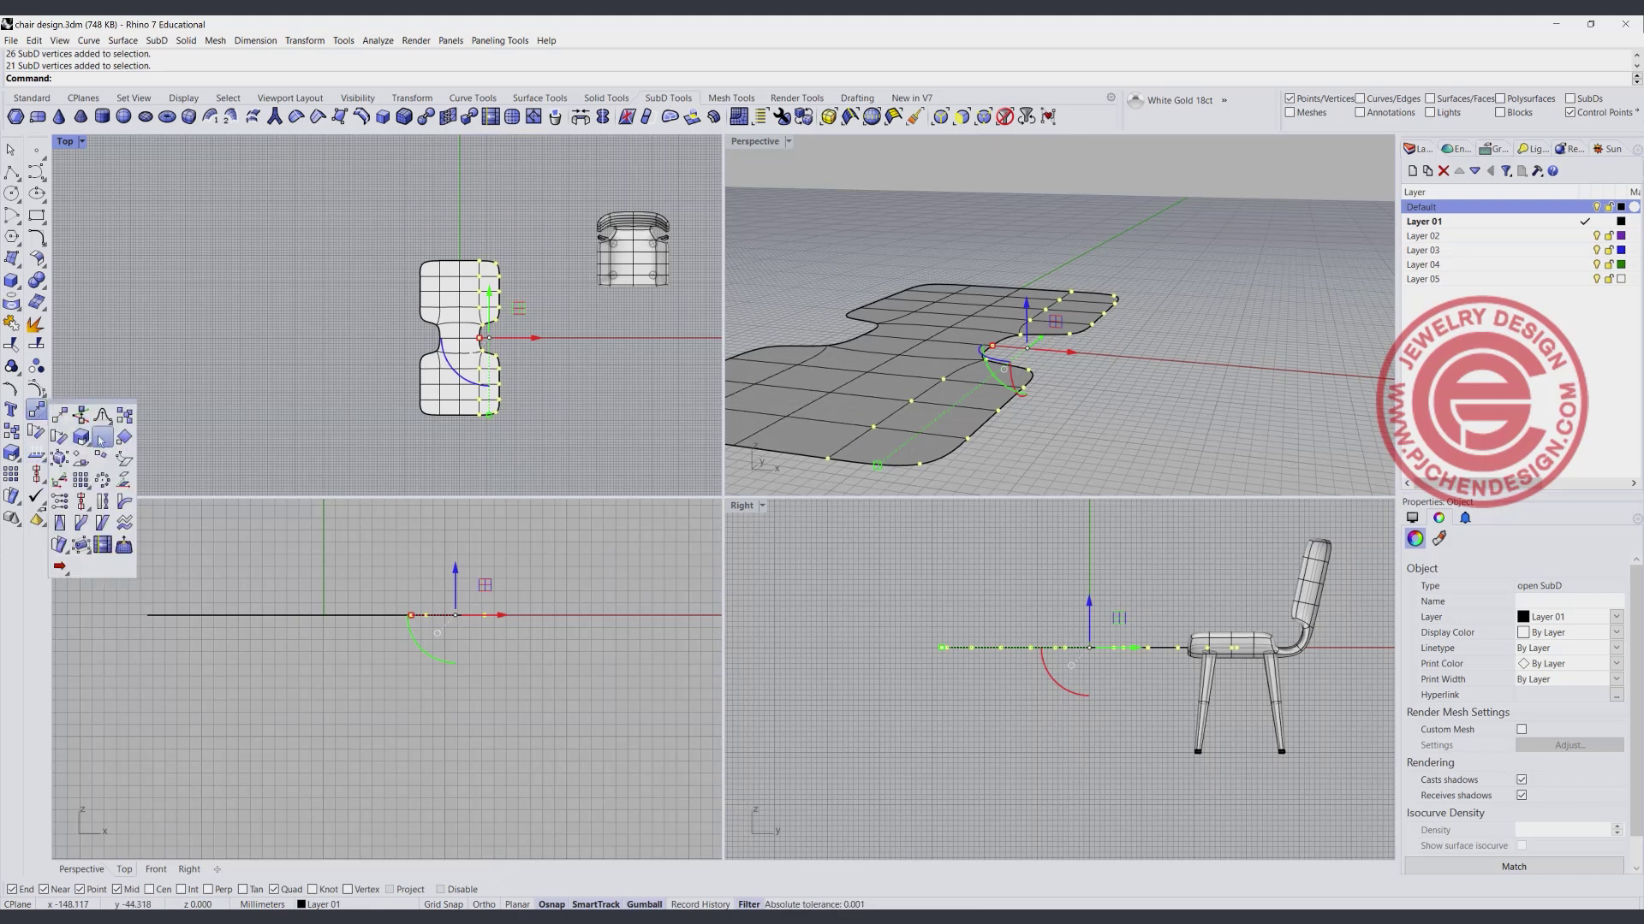
{"action": "left_click", "coordinate": [125, 502]}
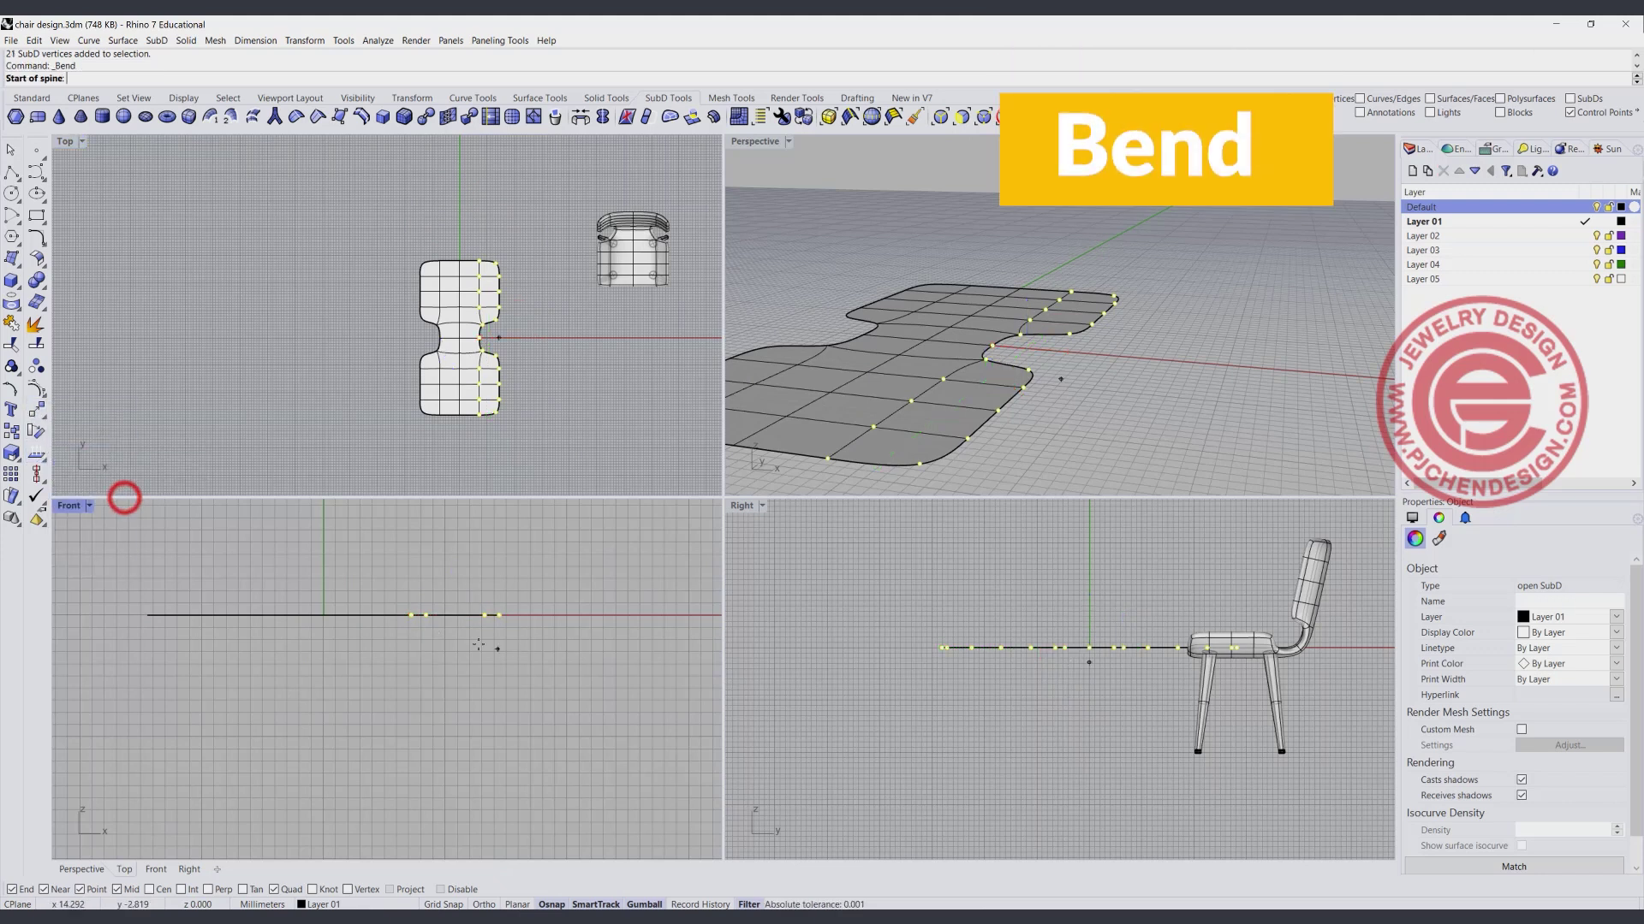
{"action": "left_click", "coordinate": [392, 615]}
{"action": "left_click", "coordinate": [623, 615]}
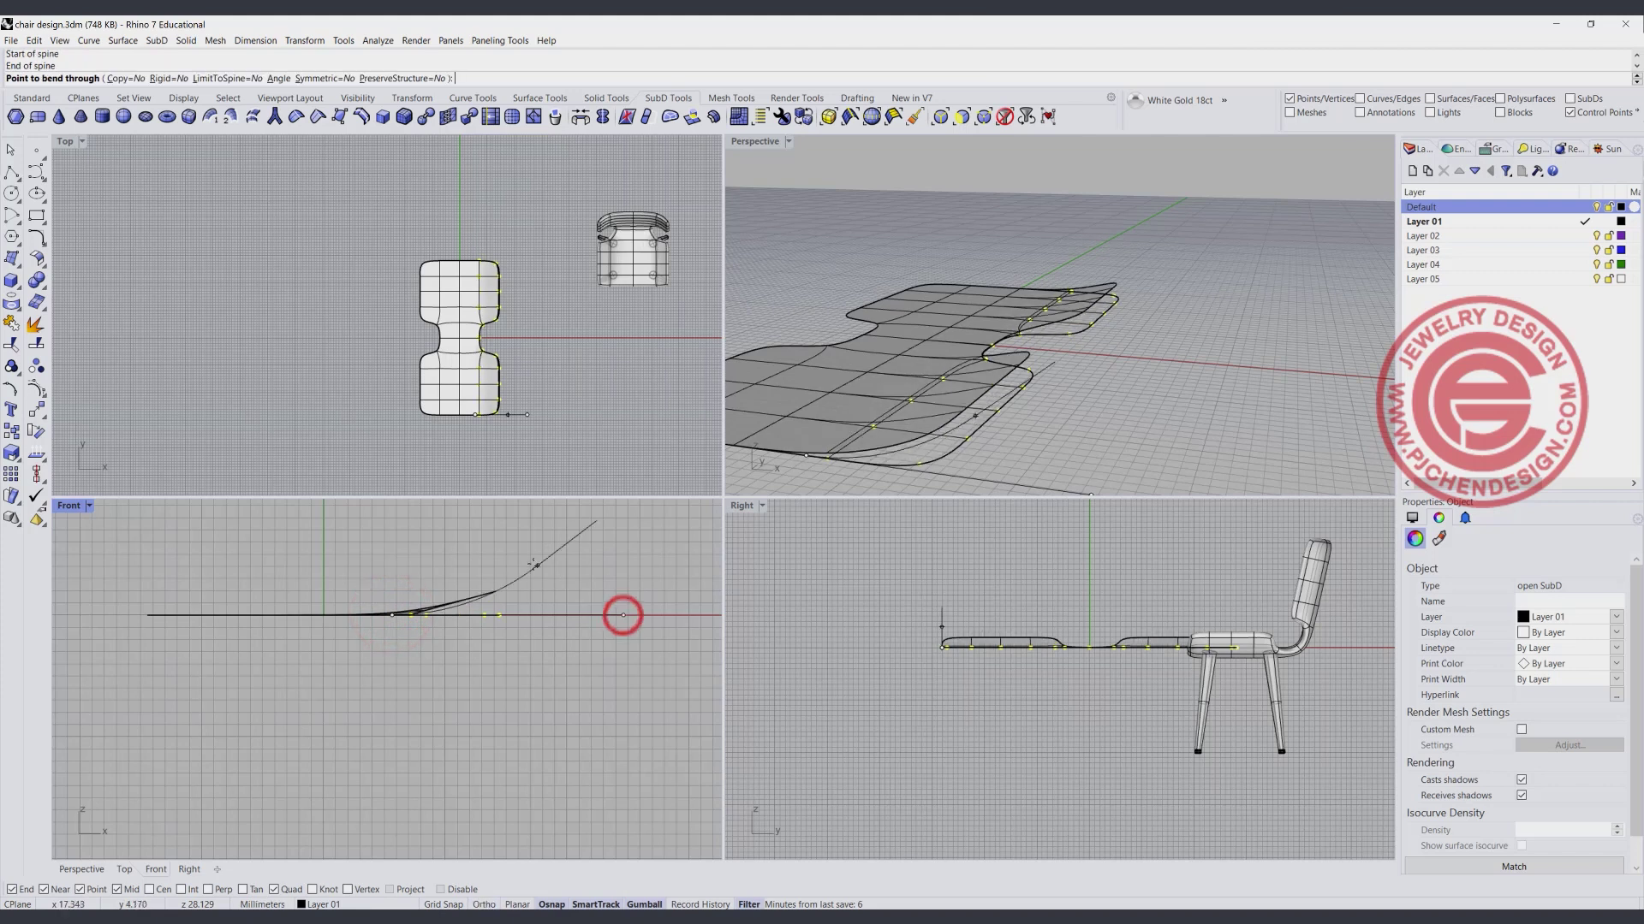
{"action": "left_click", "coordinate": [497, 558]}
{"action": "left_click", "coordinate": [571, 560]}
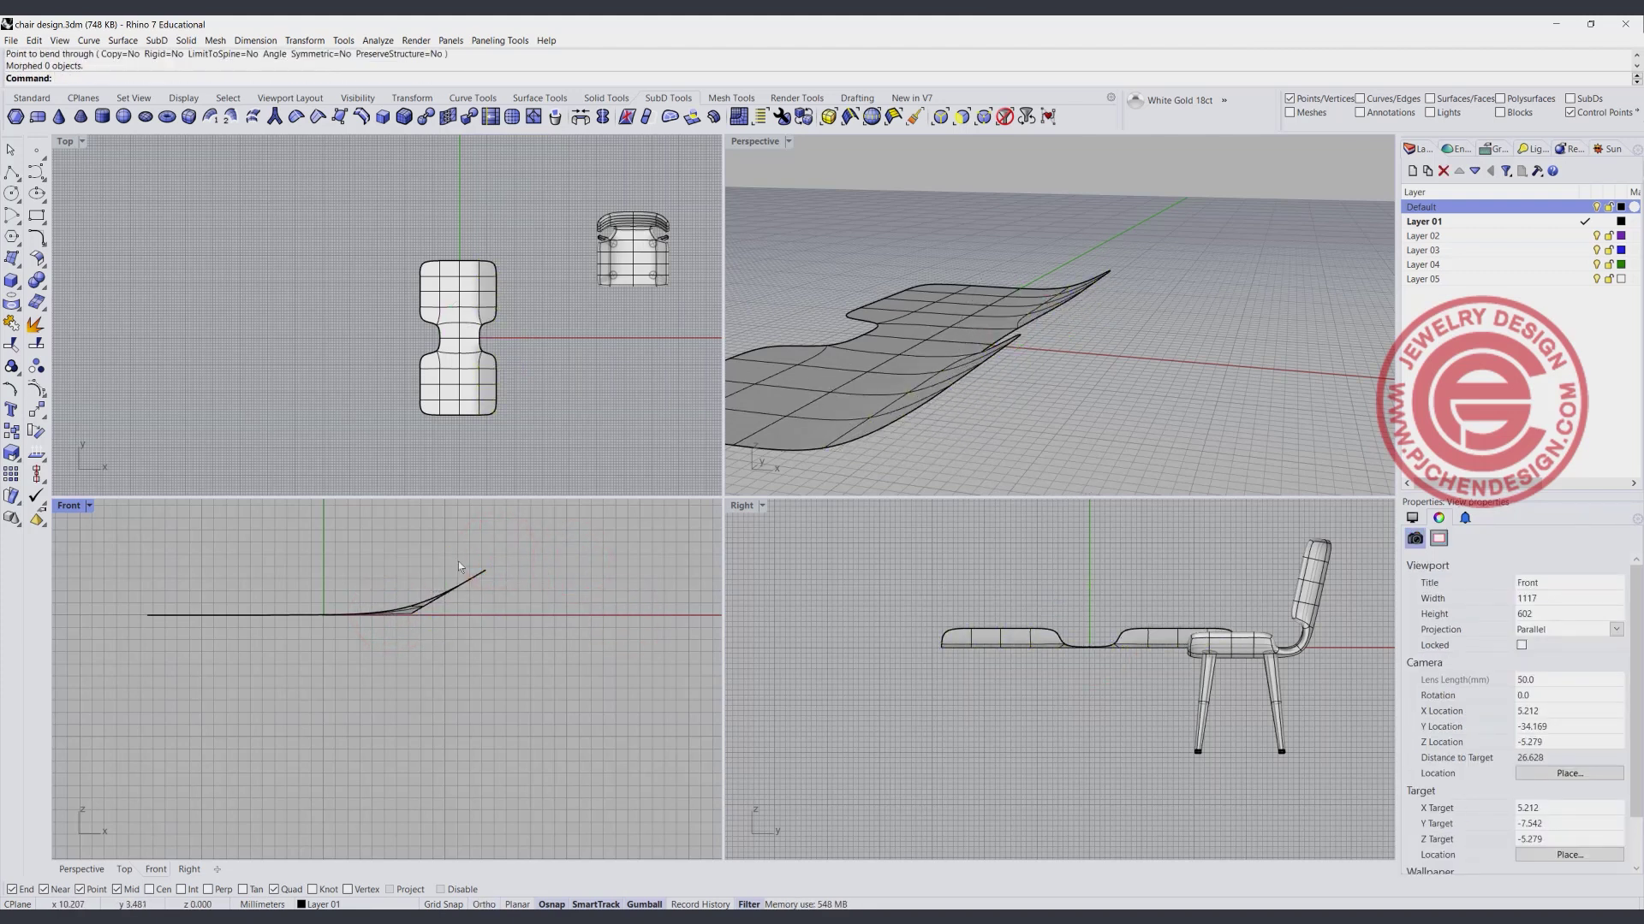
Move the outermost vertex column slightly toward the center in X and the neighboring column slightly outward to tighten the side curve.
{"action": "left_click_drag", "start_coordinate": [537, 460], "coordinate": [533, 465]}
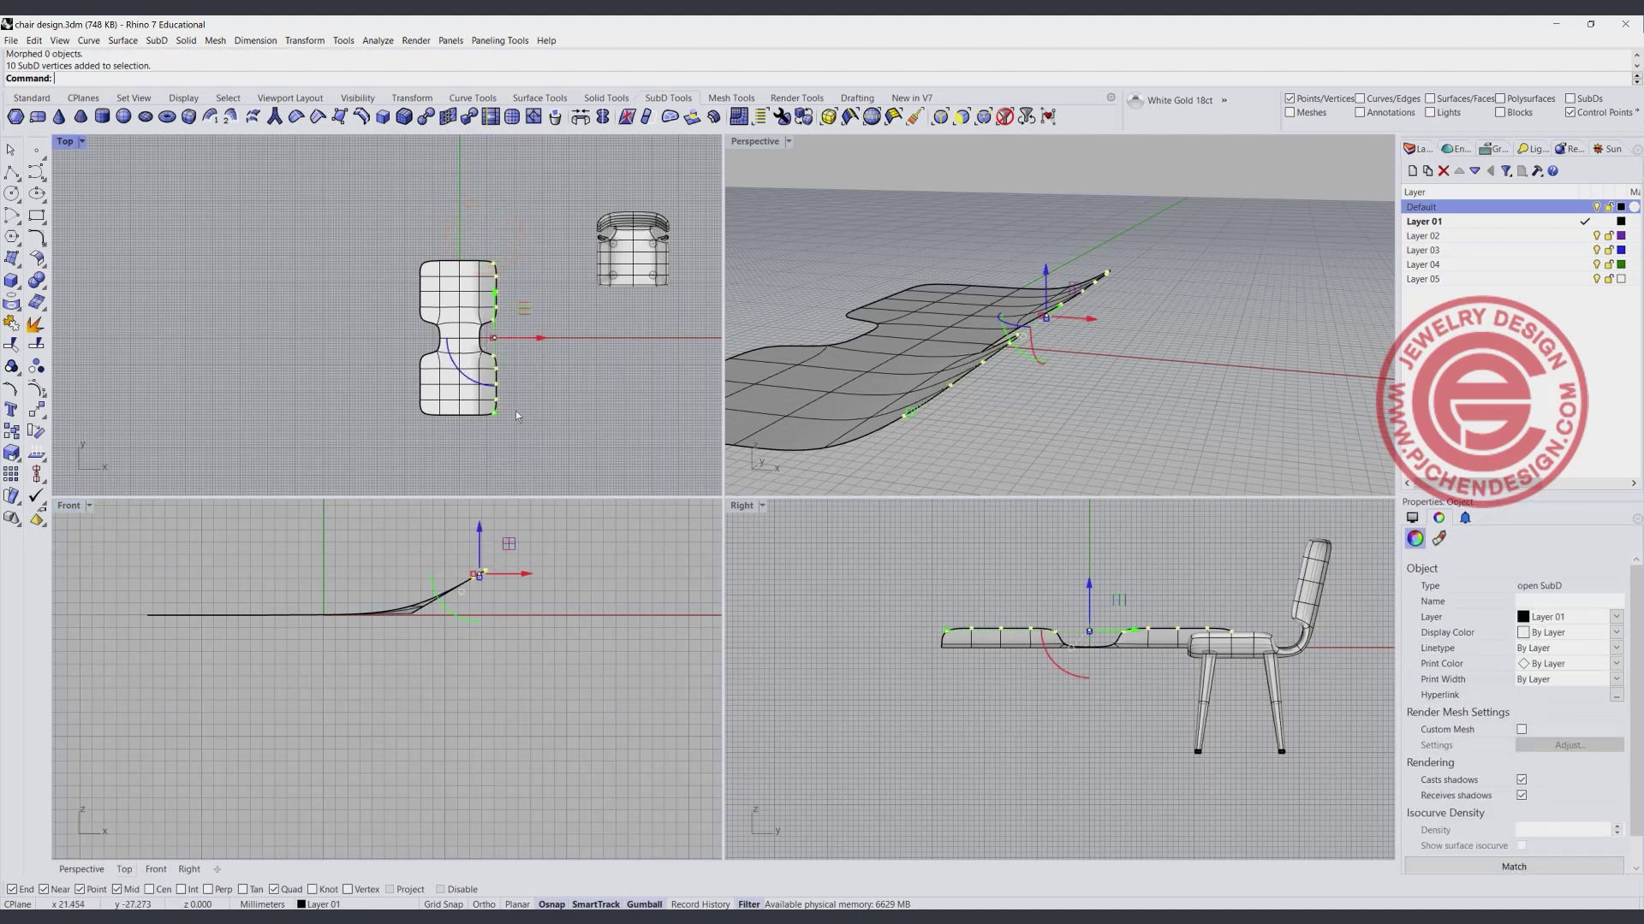
{"action": "left_click_drag", "start_coordinate": [542, 341], "coordinate": [514, 346]}
{"action": "left_click_drag", "start_coordinate": [463, 232], "coordinate": [490, 440]}
{"action": "scroll", "coordinate": [462, 364], "scroll_direction": "up", "scroll_amount": 8}
{"action": "scroll", "coordinate": [464, 368], "scroll_direction": "up", "scroll_amount": 2}
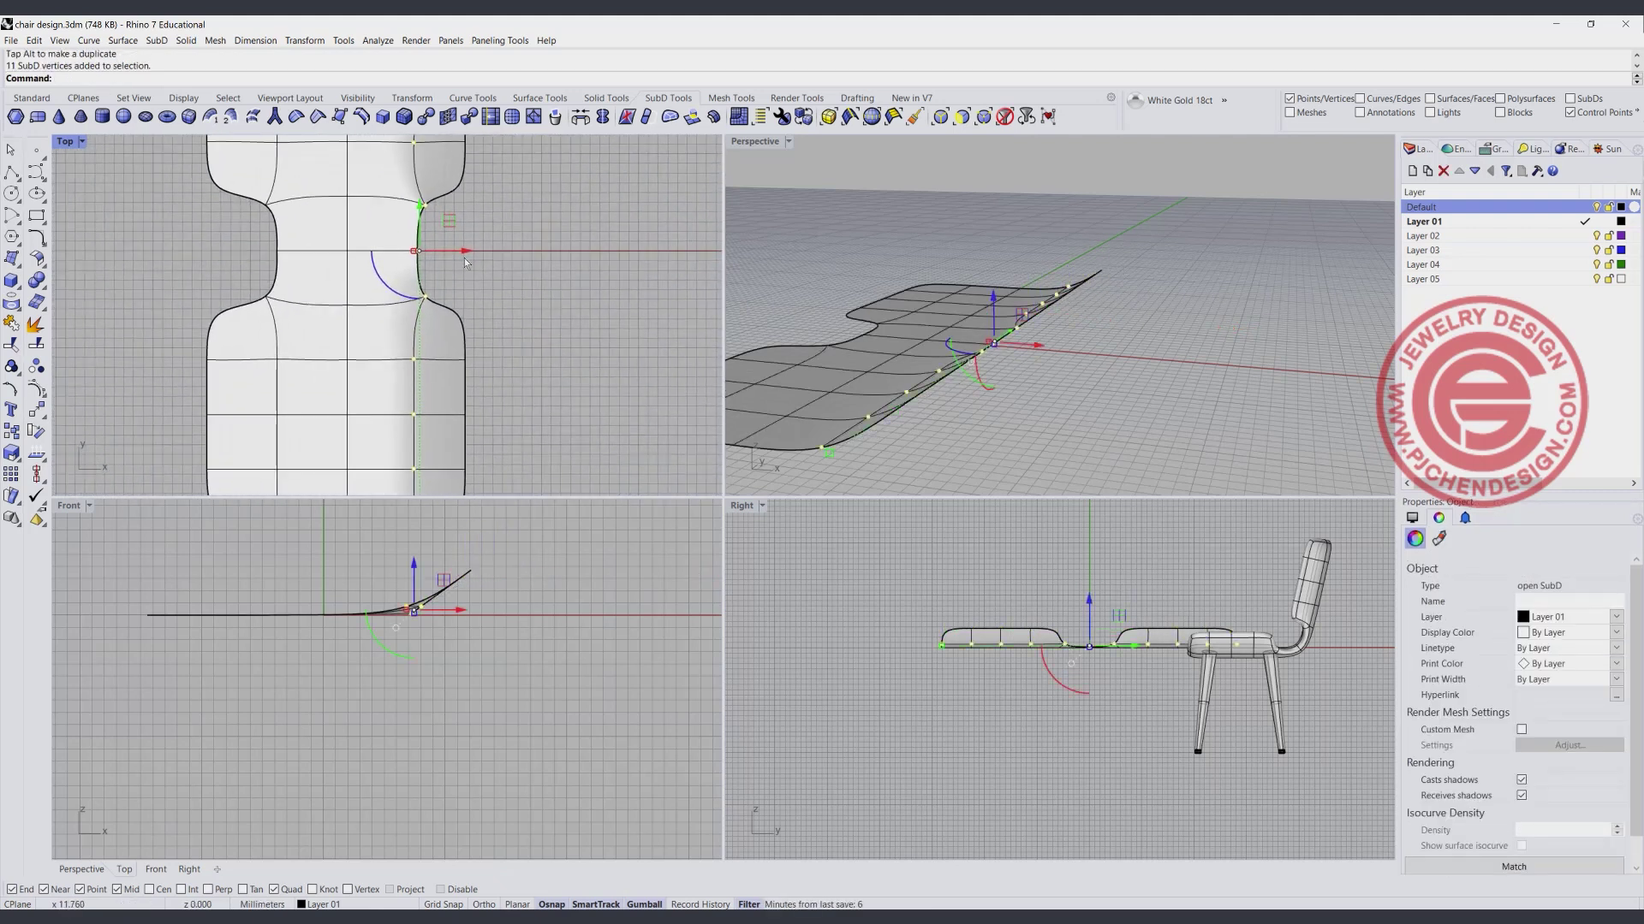
{"action": "left_click_drag", "start_coordinate": [469, 251], "coordinate": [485, 255]}
{"action": "left_click", "coordinate": [563, 346]}
Reflect the SubD across the Y axis, keeping the curved positive X side.
{"action": "scroll", "coordinate": [985, 377], "scroll_direction": "down", "scroll_amount": 6}
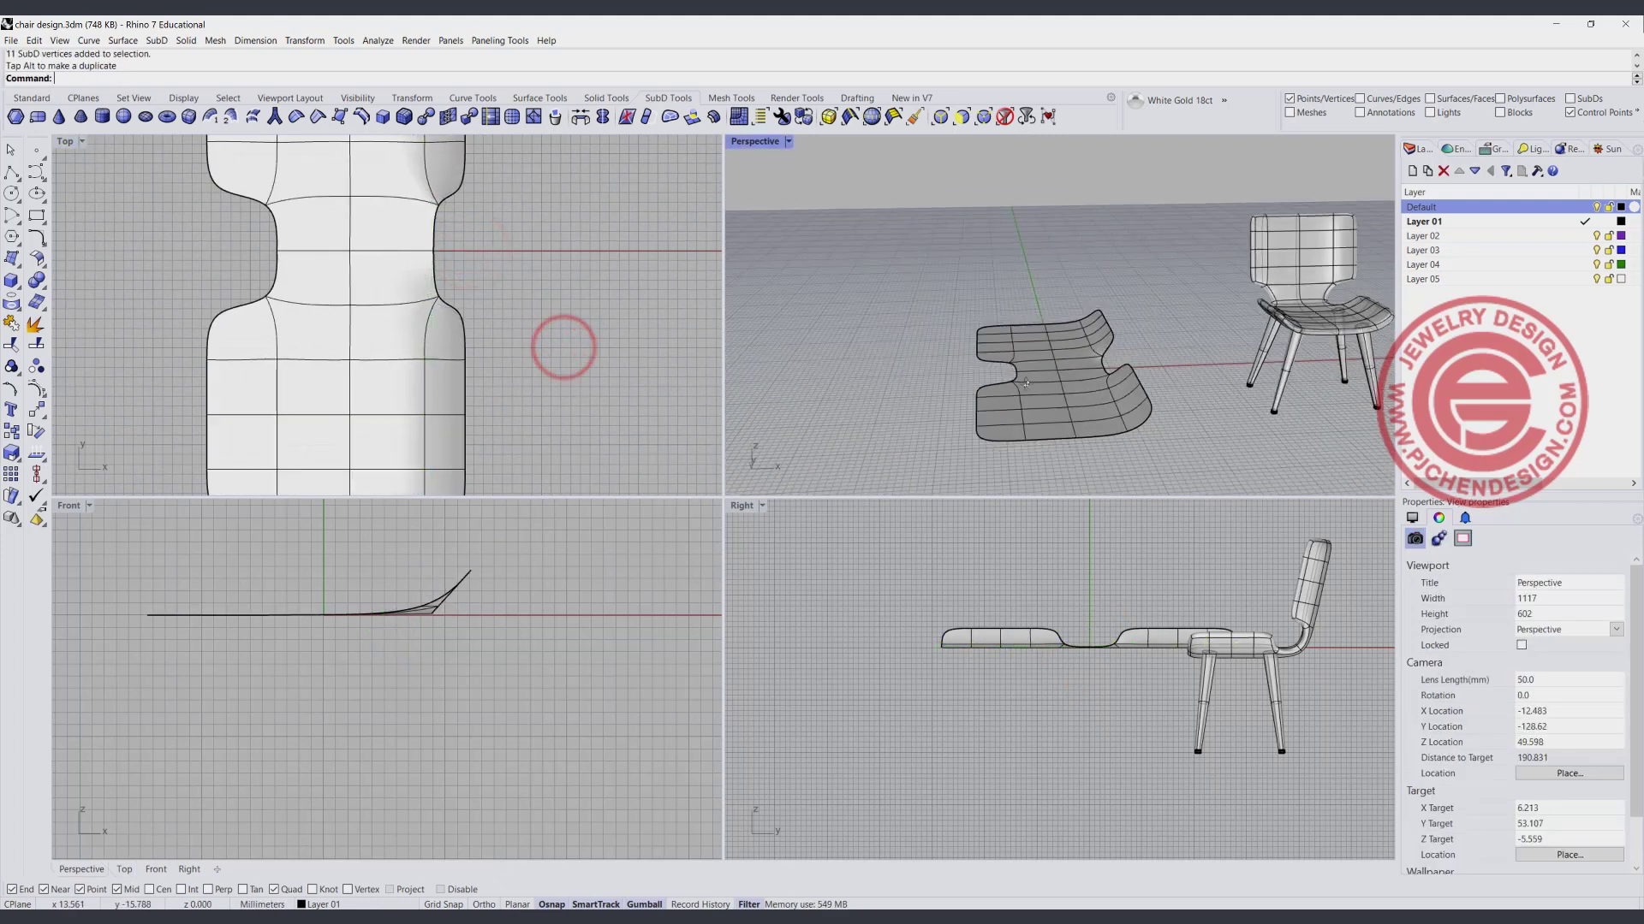
{"action": "right_click_drag", "start_coordinate": [958, 377], "coordinate": [1113, 363]}
{"action": "scroll", "coordinate": [428, 340], "scroll_direction": "down", "scroll_amount": 3}
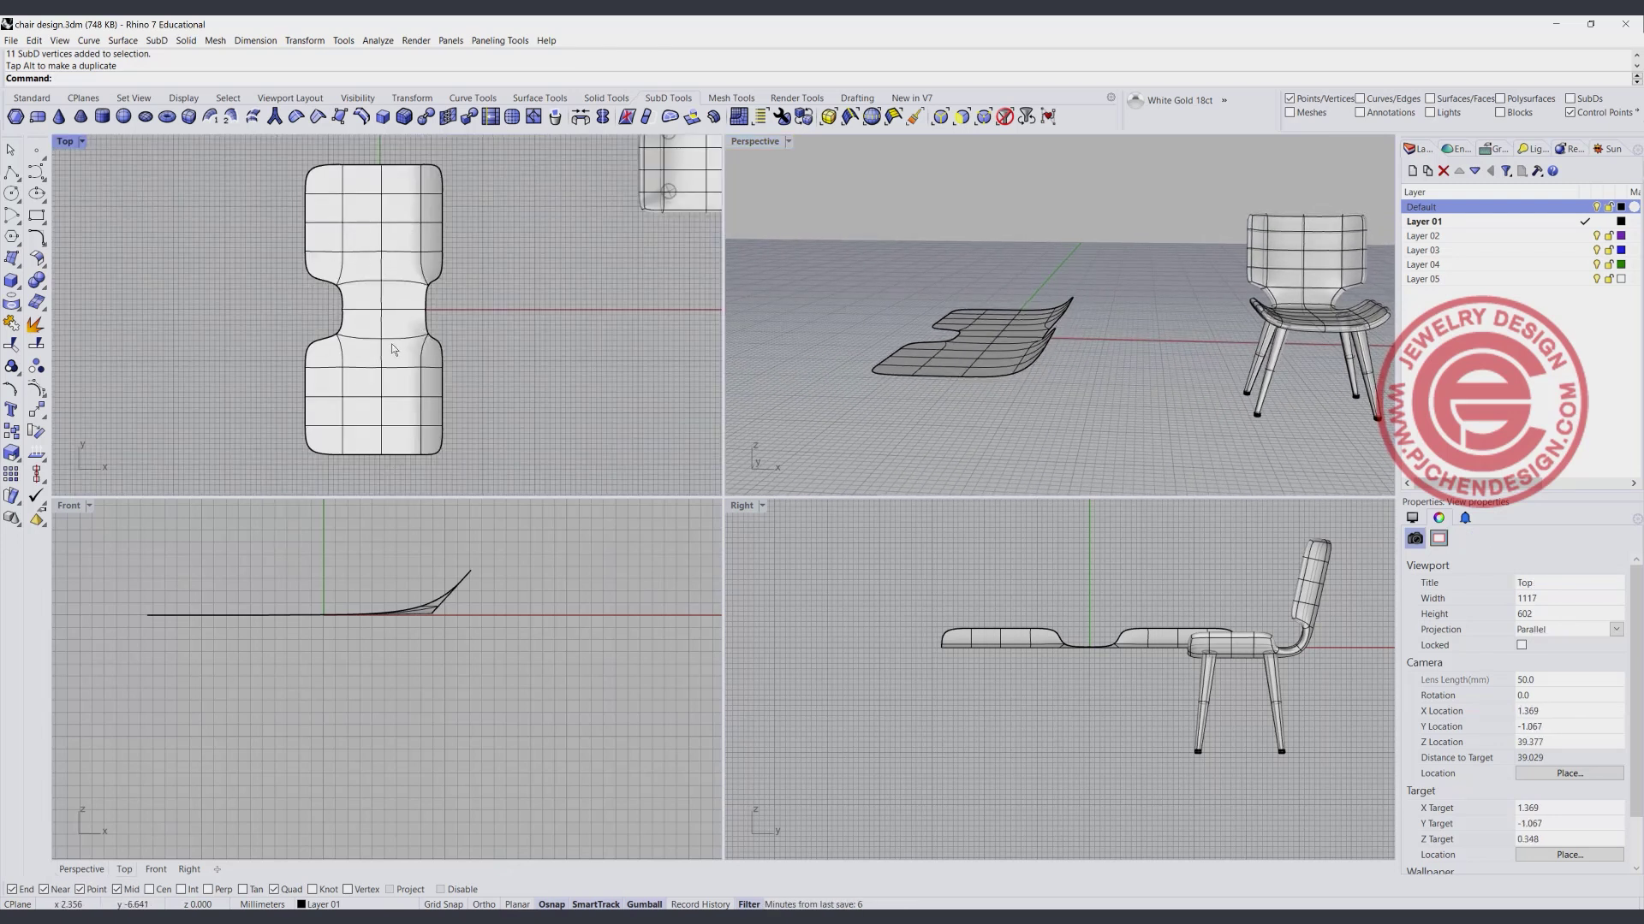
{"action": "left_click", "coordinate": [603, 117]}
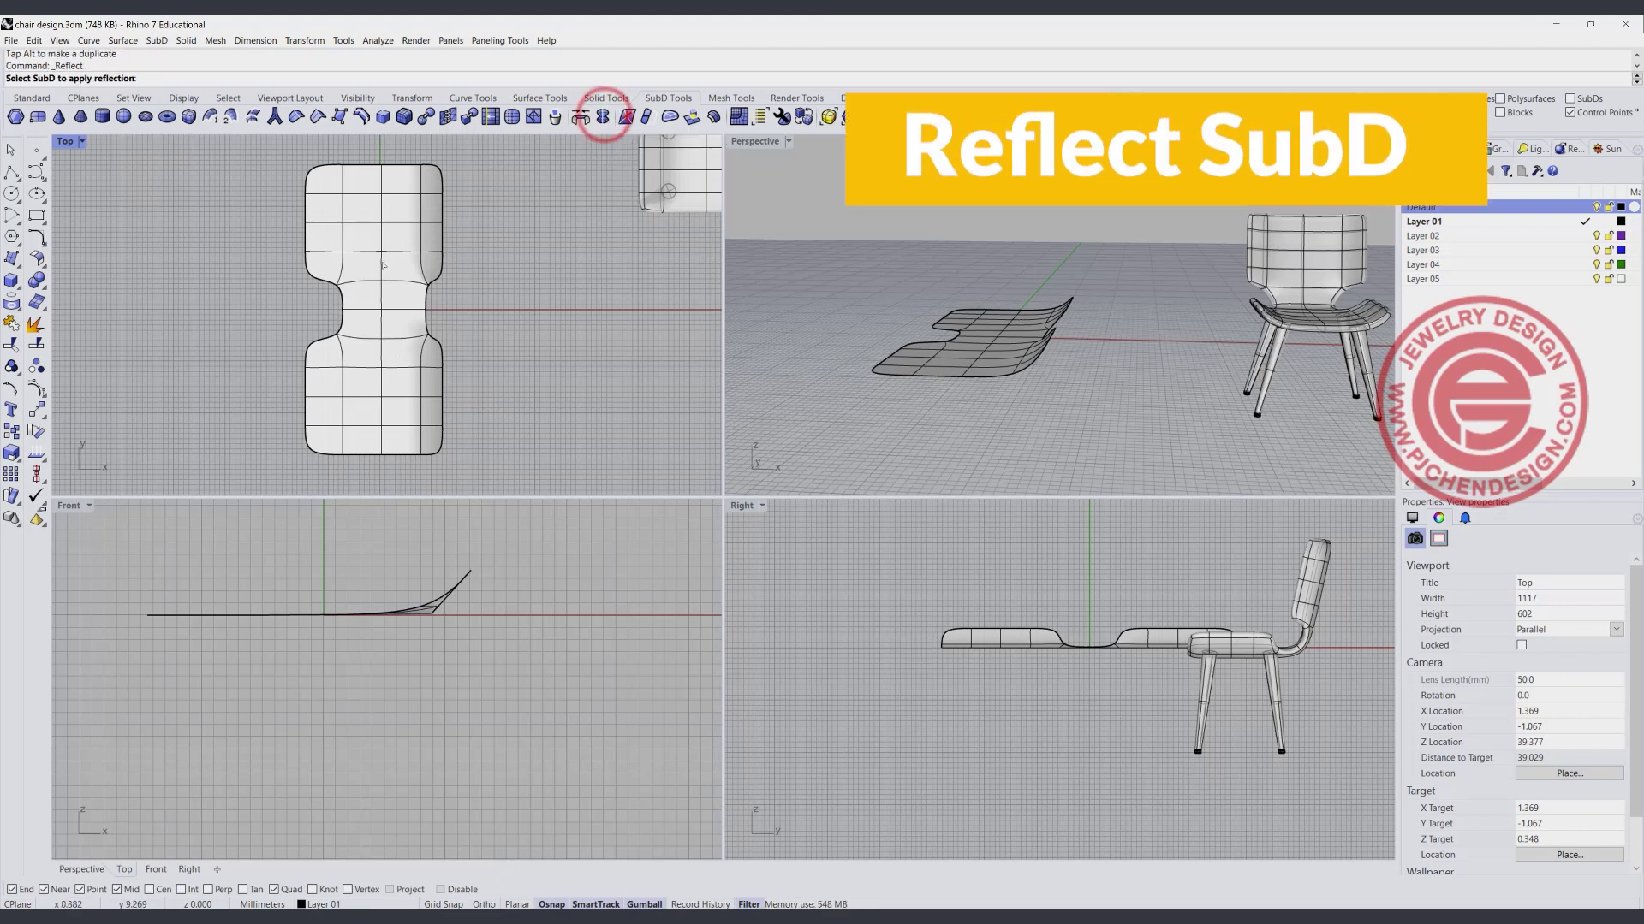
{"action": "left_click", "coordinate": [382, 231]}
{"action": "right_click", "coordinate": [383, 231]}
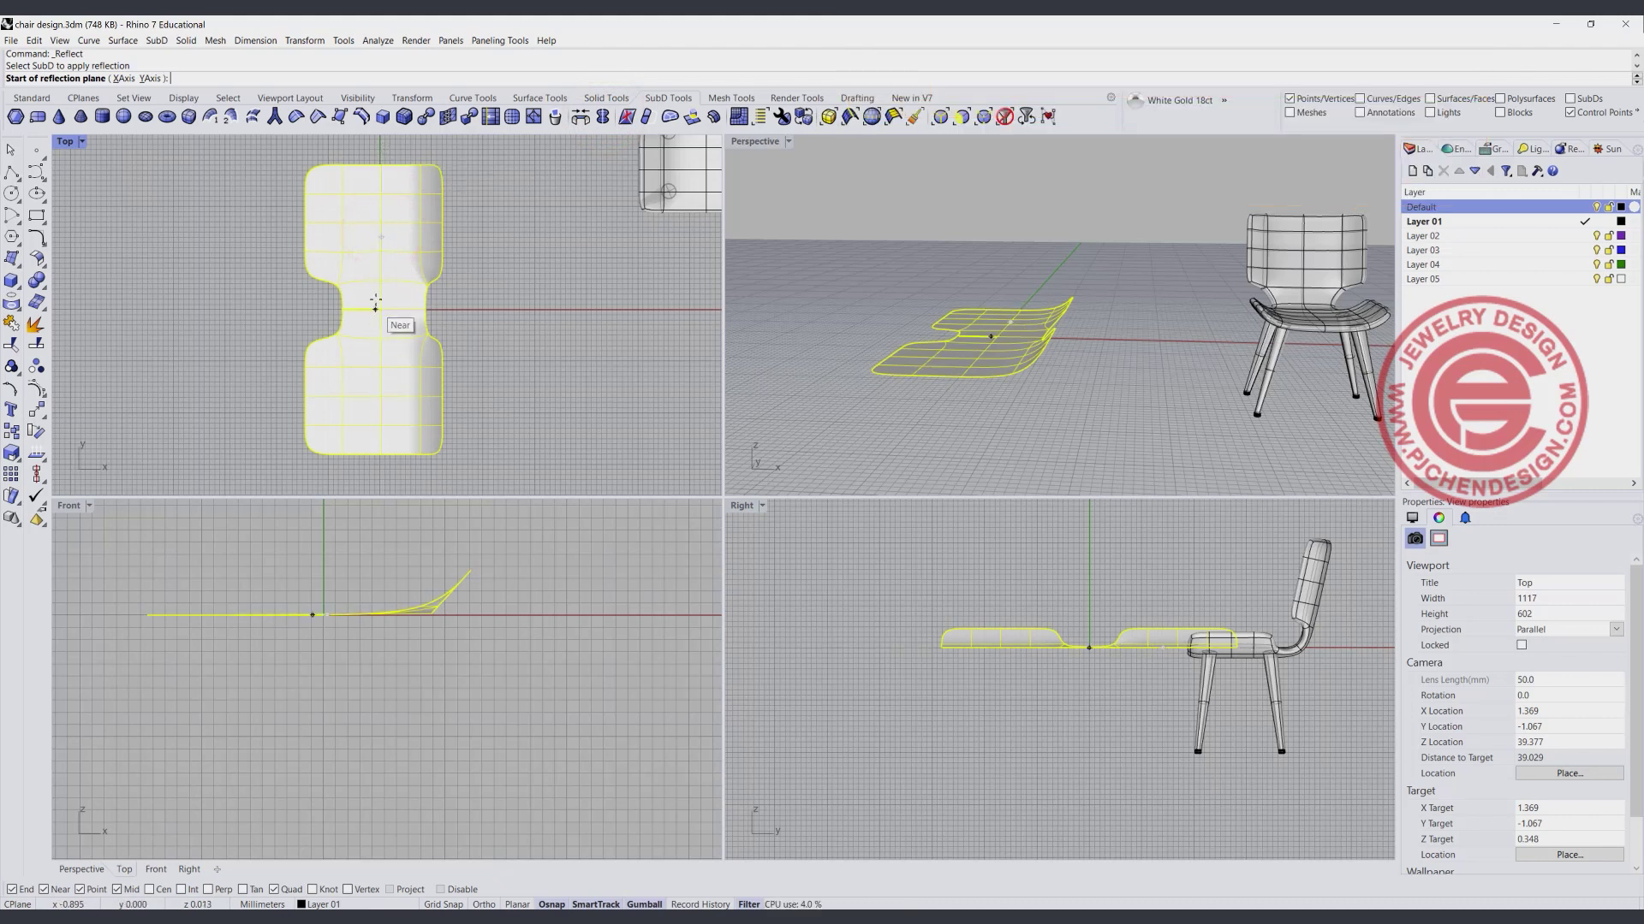
{"action": "left_click", "coordinate": [151, 79]}
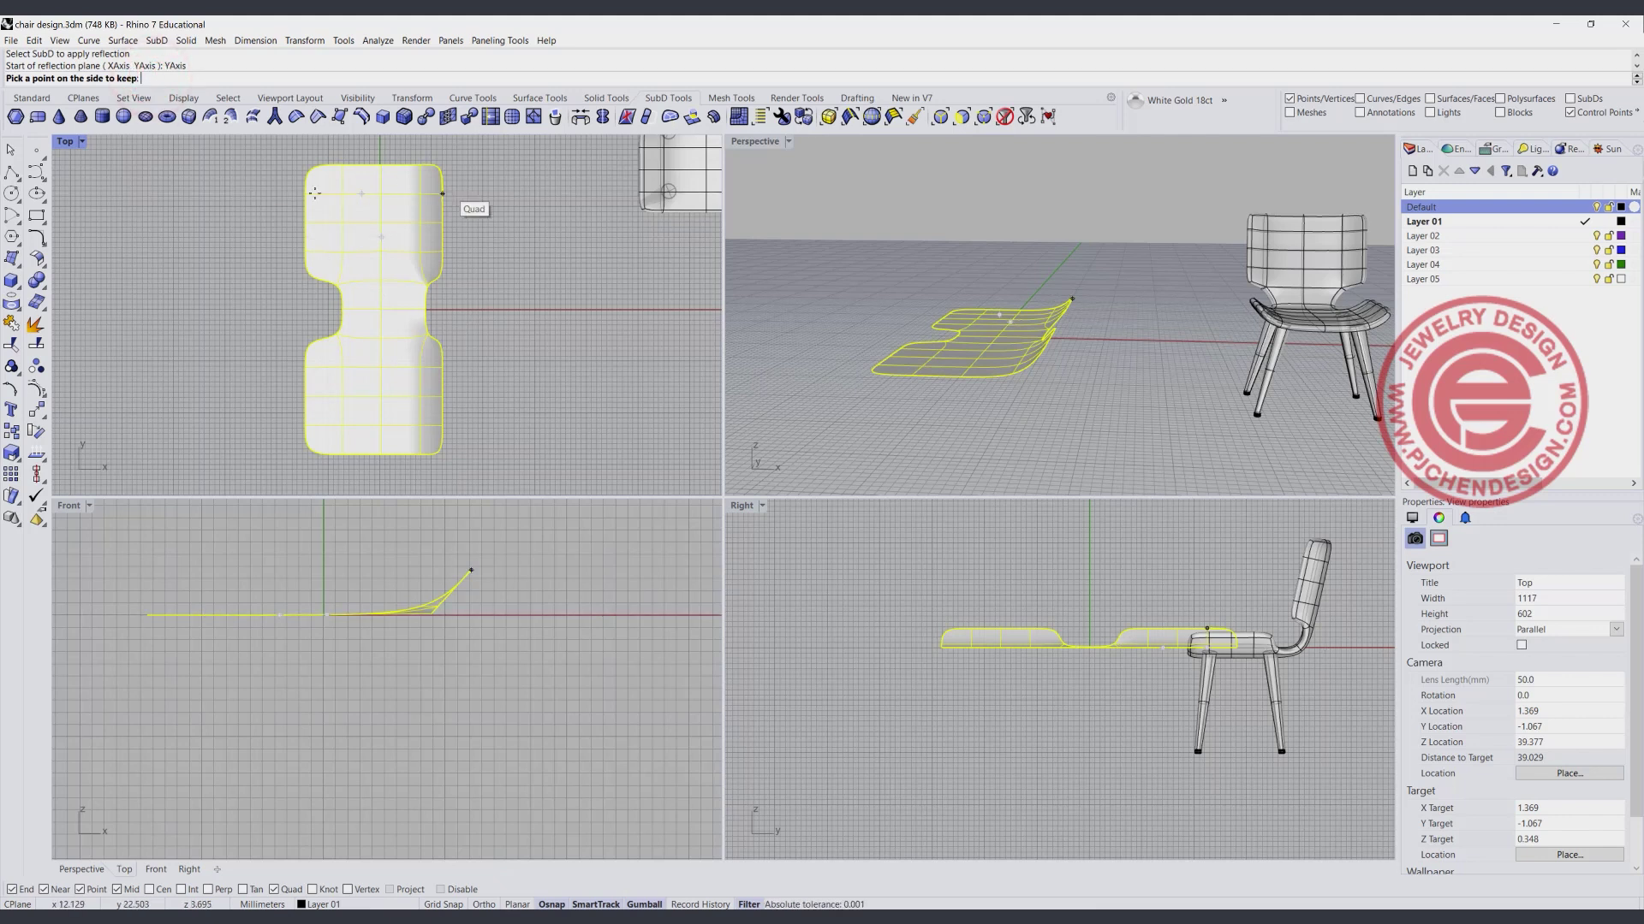
{"action": "left_click", "coordinate": [489, 205]}
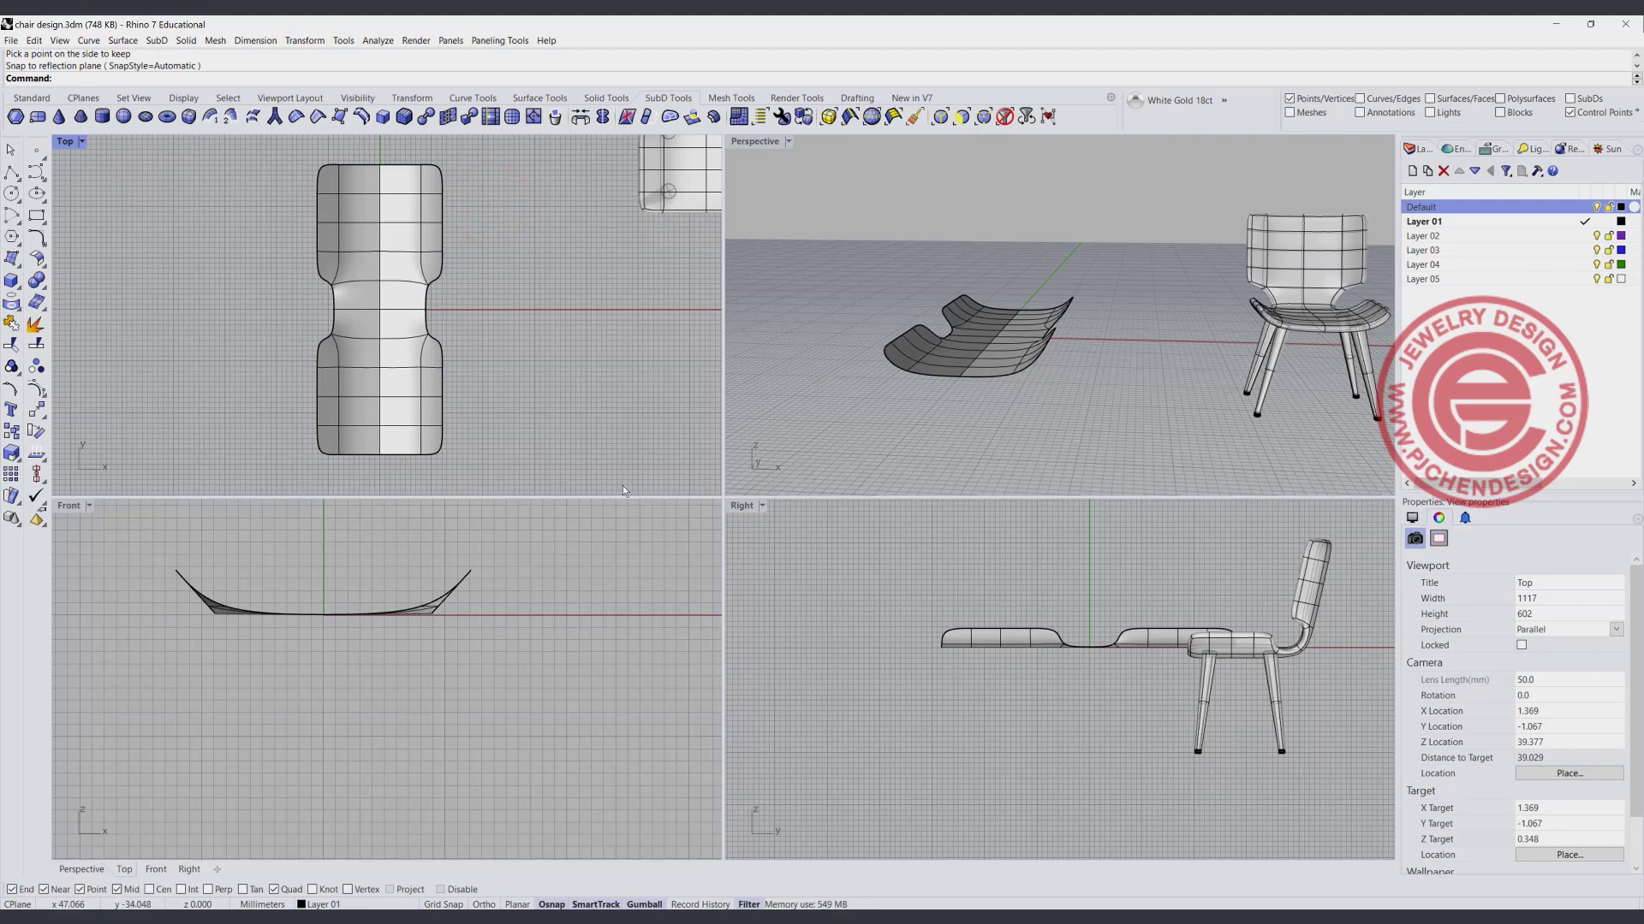
{"action": "scroll", "coordinate": [601, 264], "scroll_direction": "down", "scroll_amount": 5}
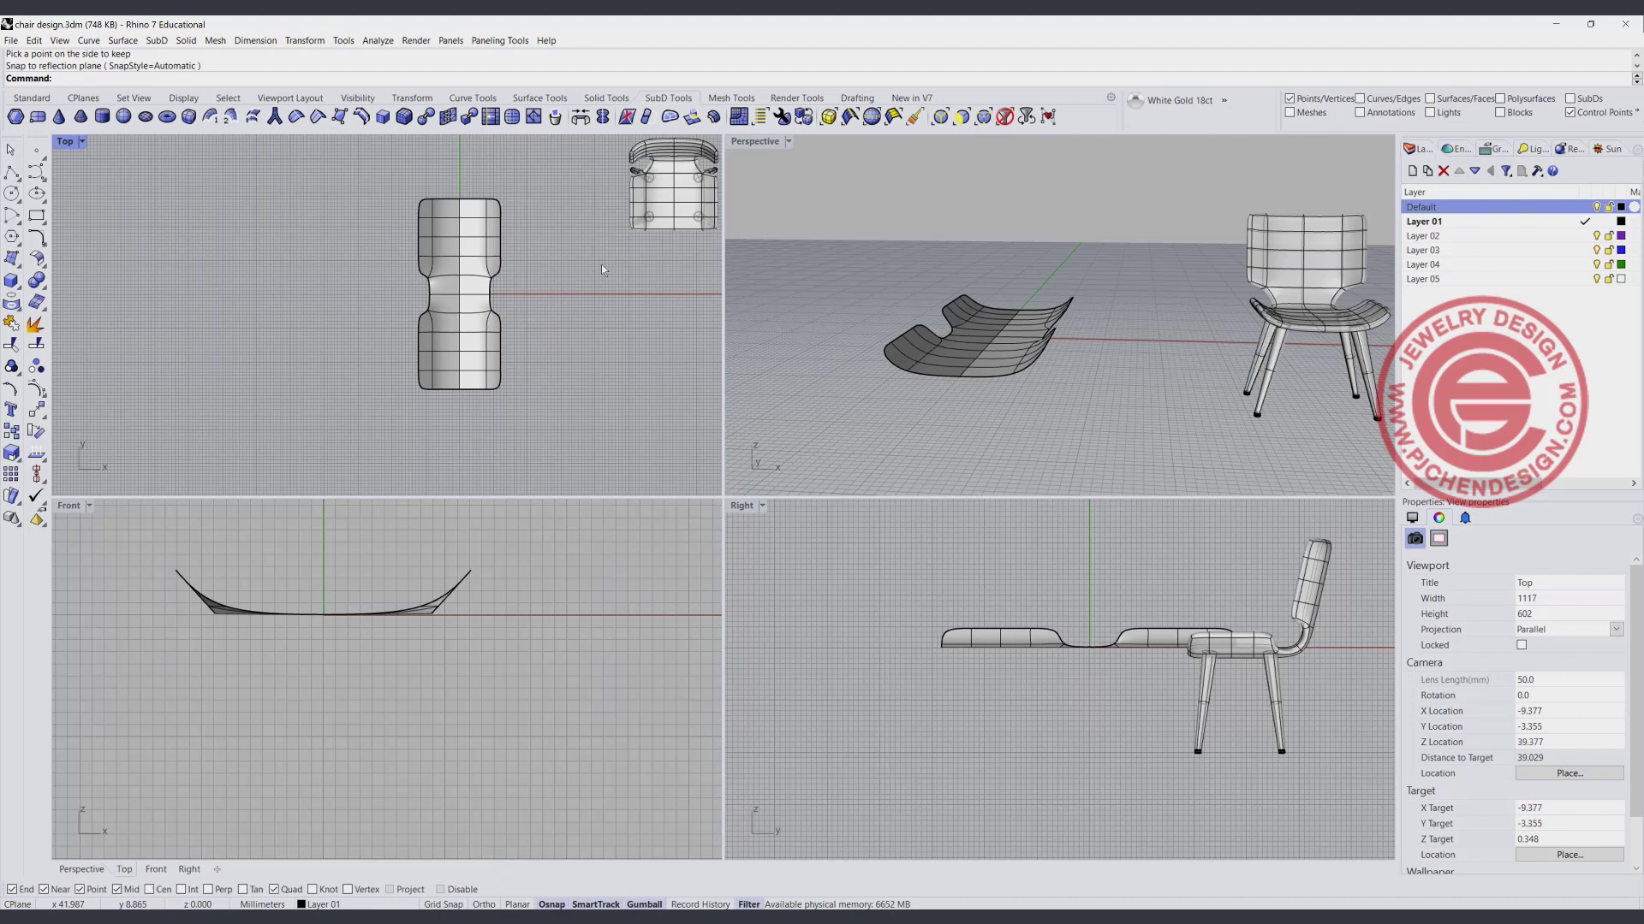
Move the whole reference chair farther along positive Y, clear of the SubD in the Right view.
{"action": "left_click_drag", "start_coordinate": [426, 190], "coordinate": [609, 373]}
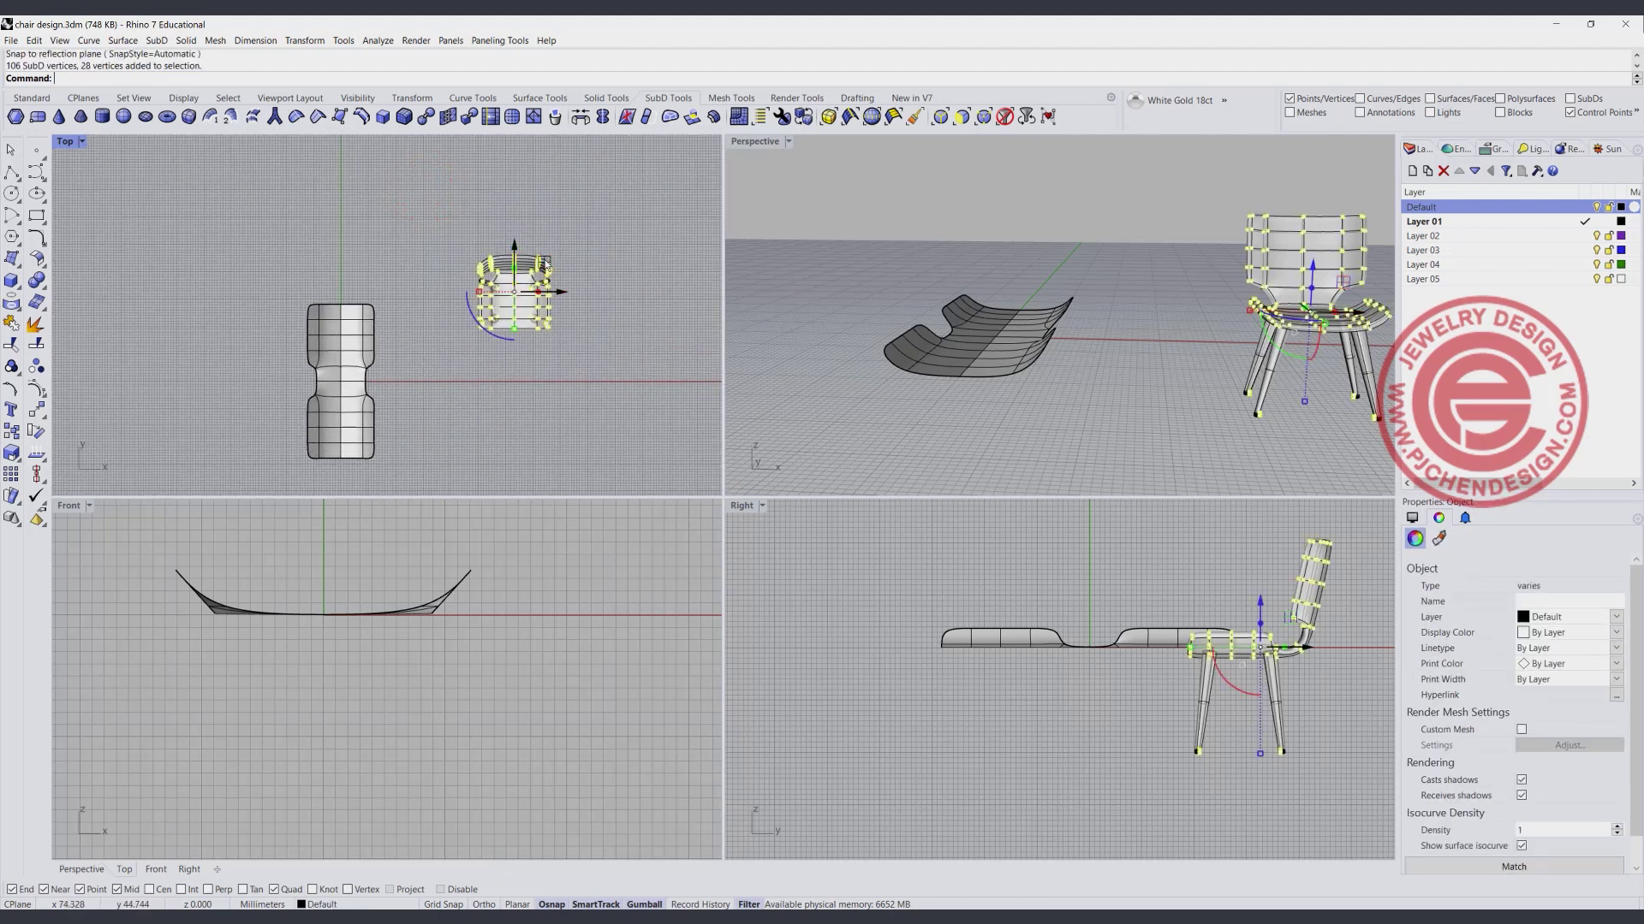
{"action": "left_click_drag", "start_coordinate": [542, 261], "coordinate": [542, 178]}
{"action": "left_click", "coordinate": [552, 362]}
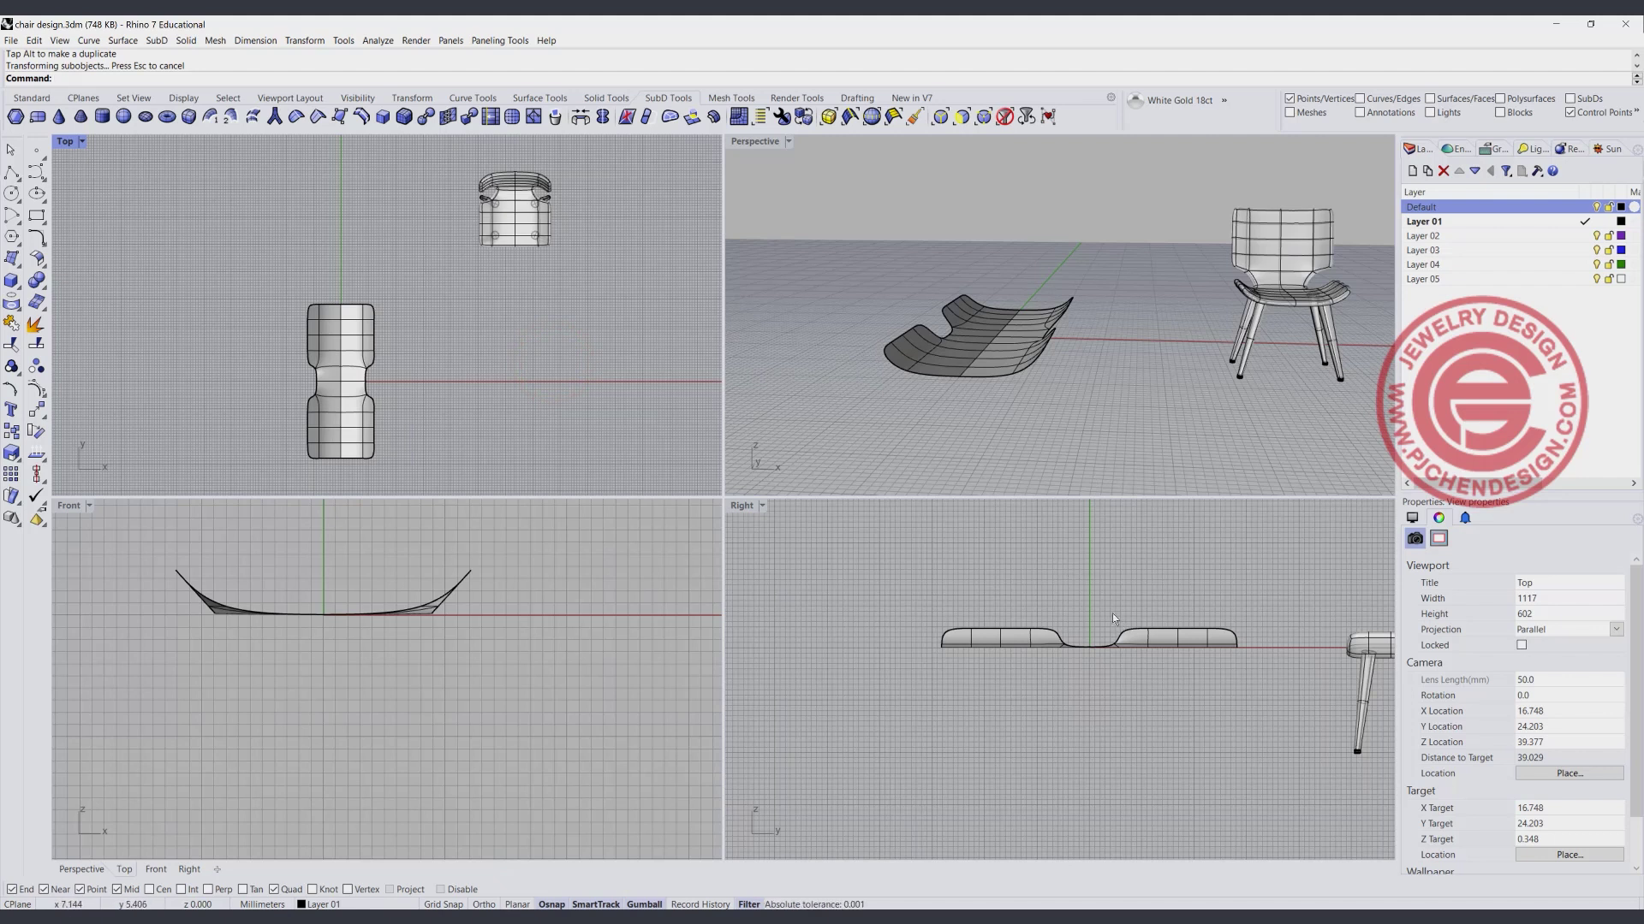
Rotate the vertices of the SubD's positive Y half about the origin in the Right view to stand the backrest vertically.
{"action": "left_click", "coordinate": [982, 116]}
{"action": "left_click_drag", "start_coordinate": [1074, 582], "coordinate": [1310, 690]}
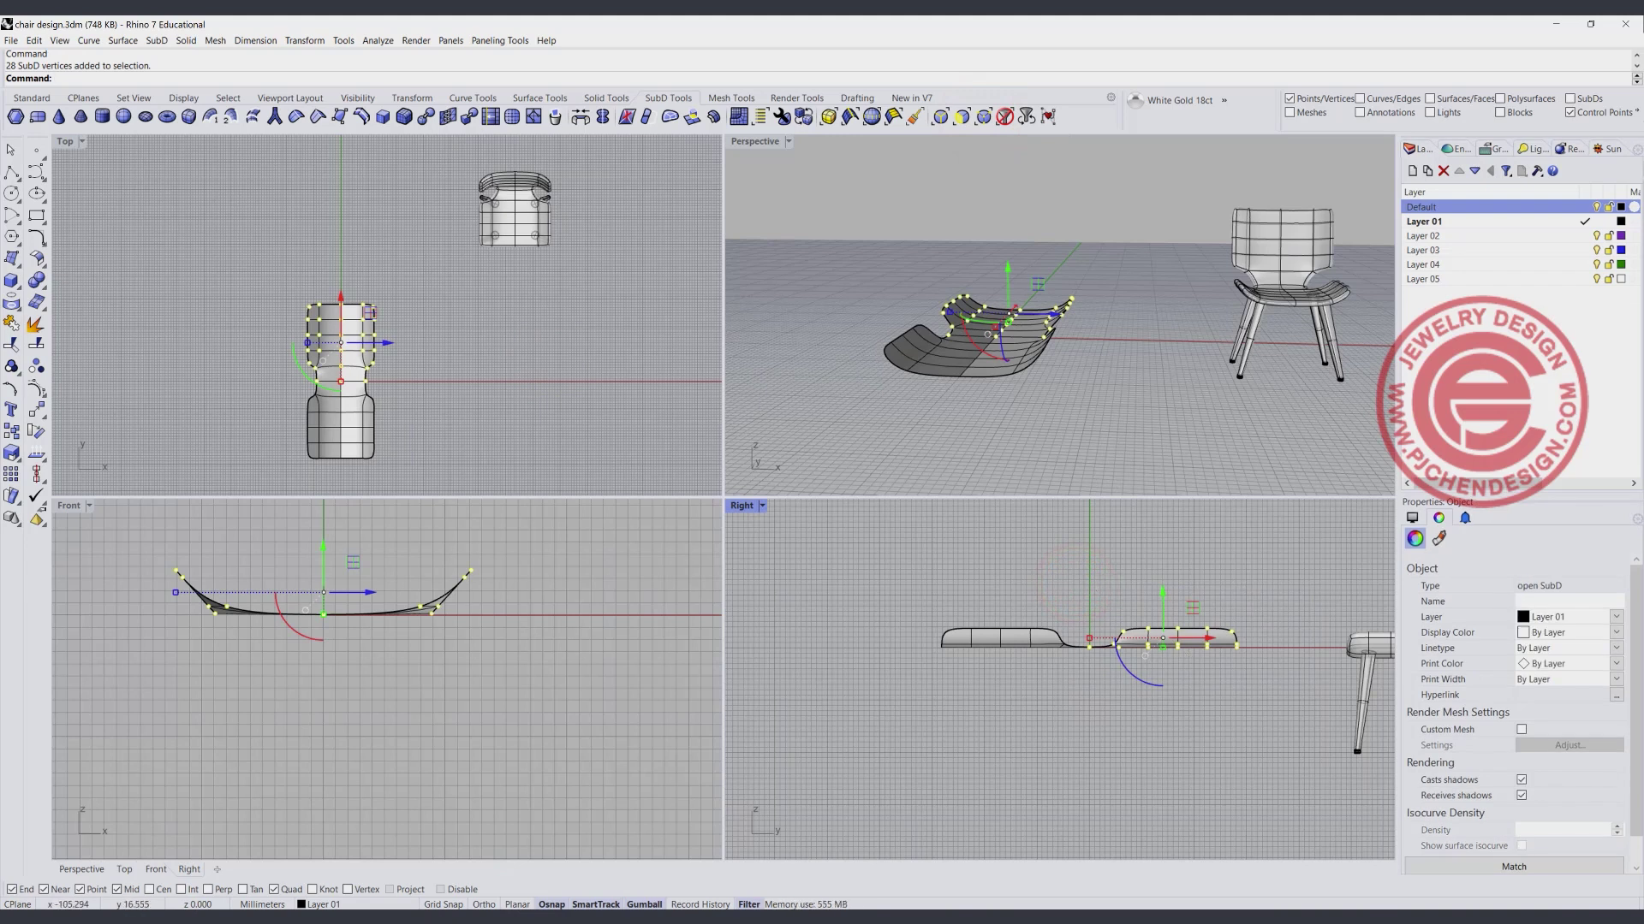
{"action": "left_click", "coordinate": [37, 430]}
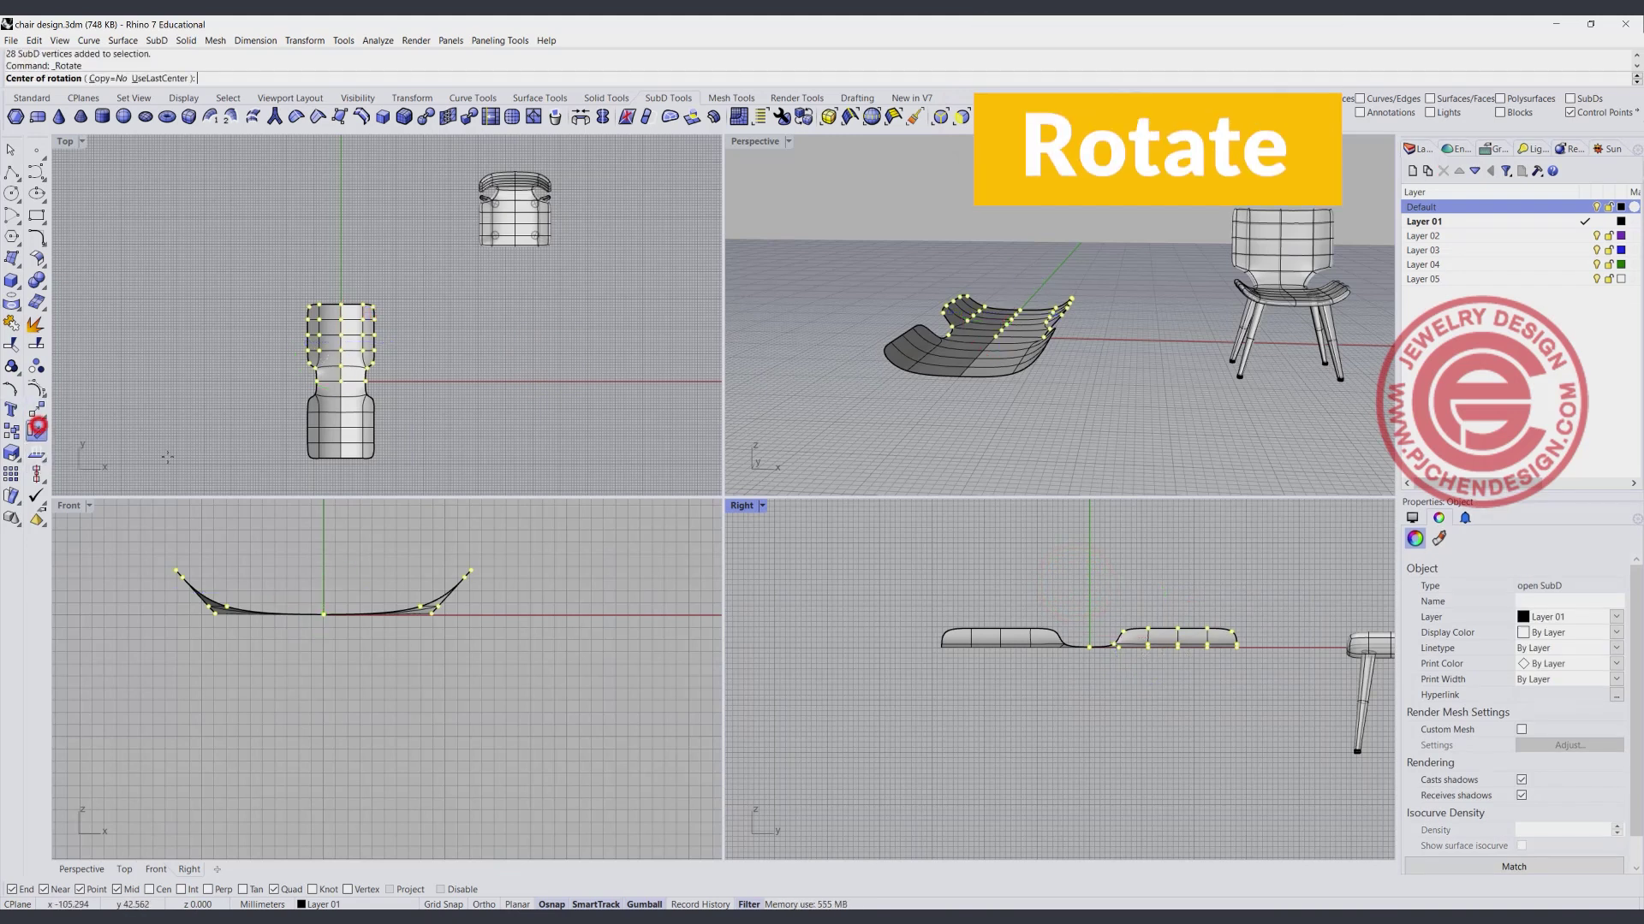
{"action": "left_click", "coordinate": [1089, 647]}
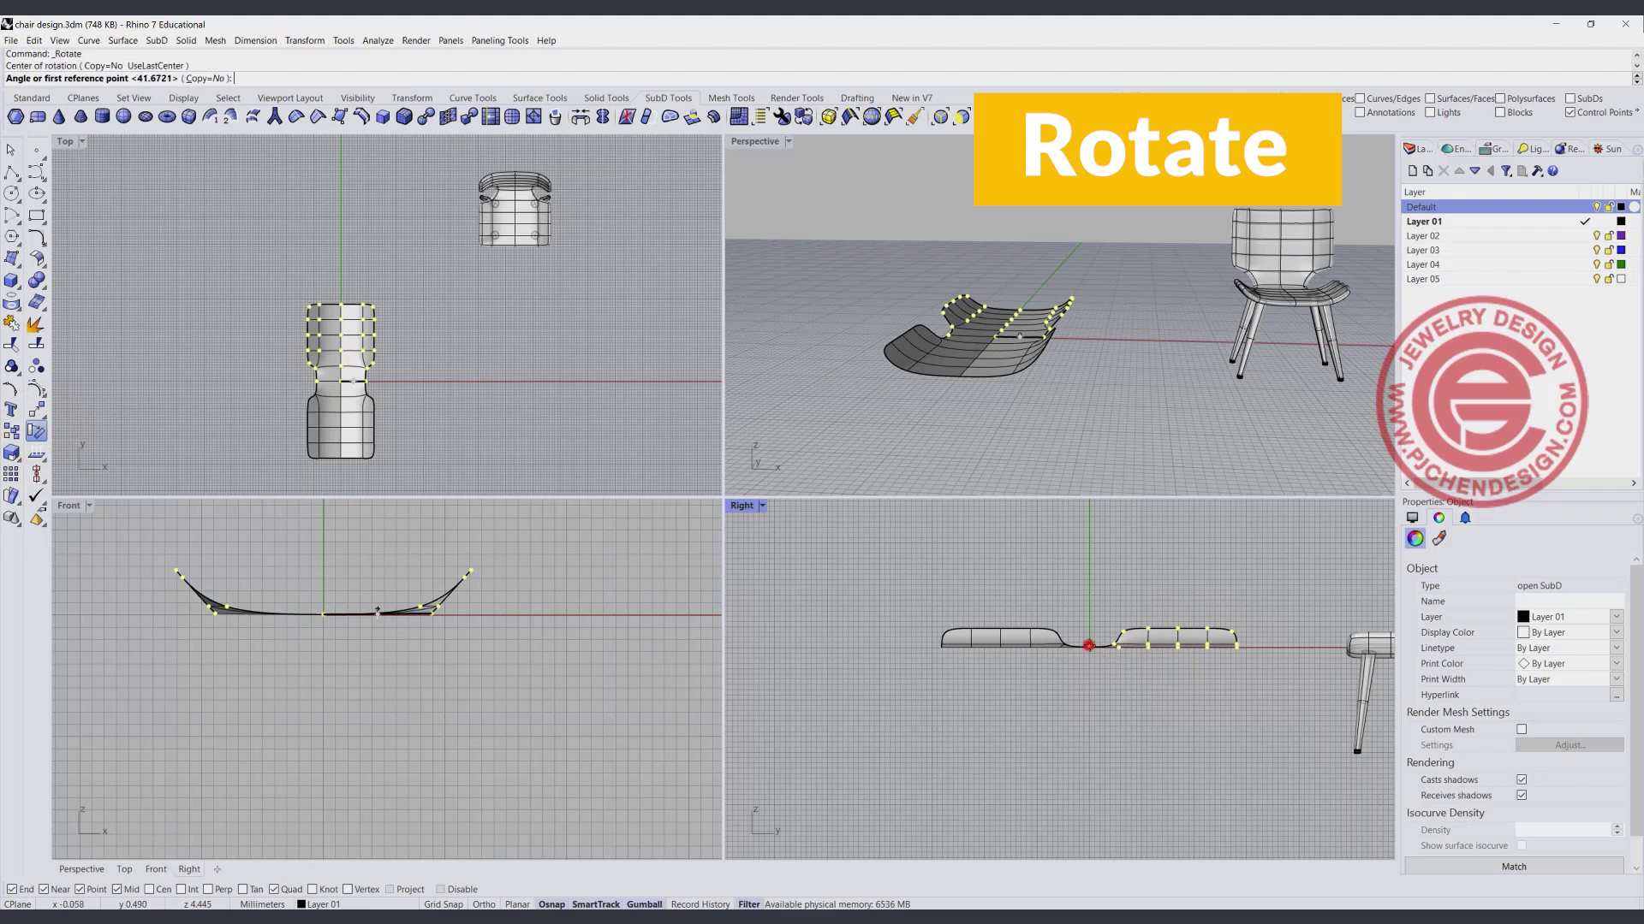
{"action": "left_click", "coordinate": [1290, 647]}
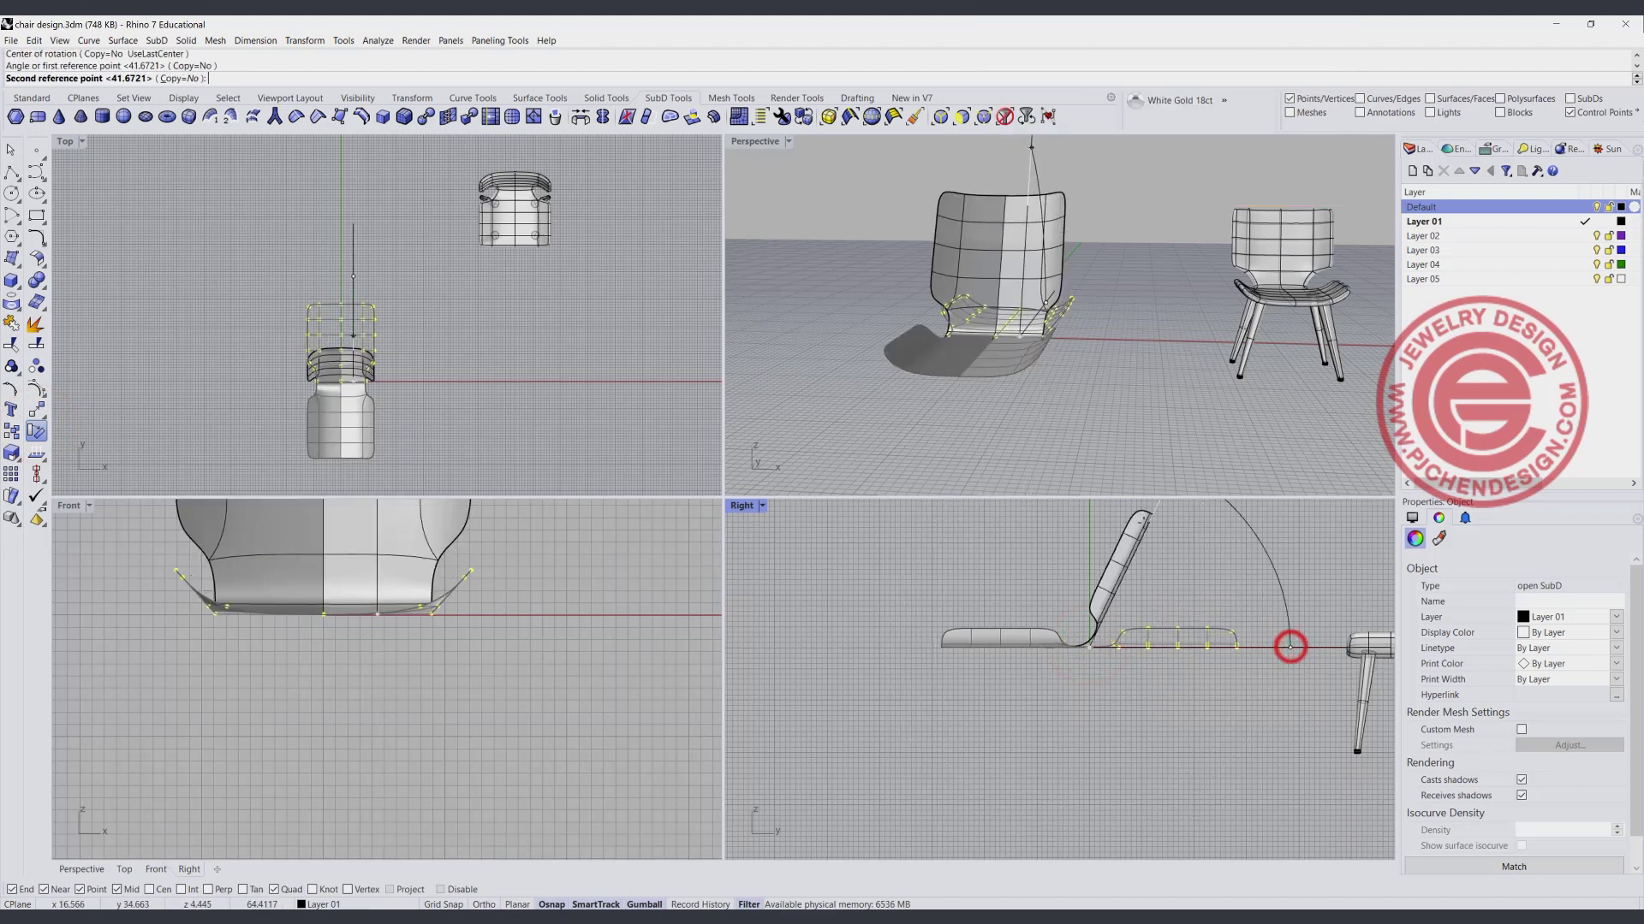
{"action": "left_click", "coordinate": [1087, 517]}
{"action": "left_click", "coordinate": [1081, 354]}
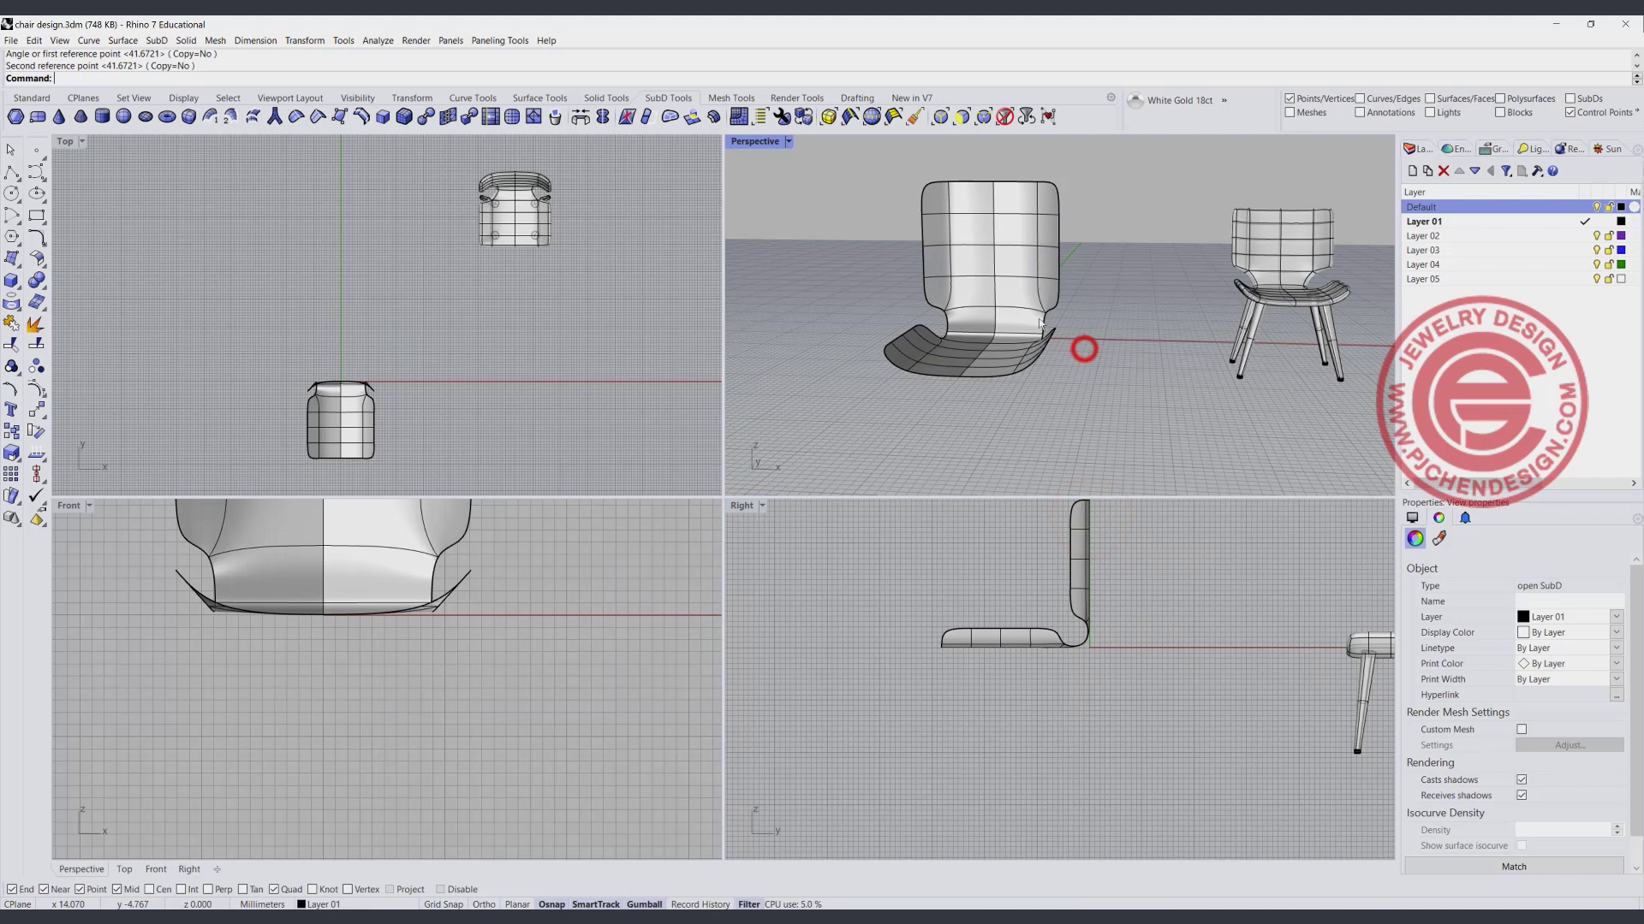
Move the three middle vertices on the seat's positive X side edge outward in X to widen the seat.
{"action": "right_click_drag", "start_coordinate": [1081, 353], "coordinate": [996, 332]}
{"action": "scroll", "coordinate": [374, 415], "scroll_direction": "up", "scroll_amount": 8}
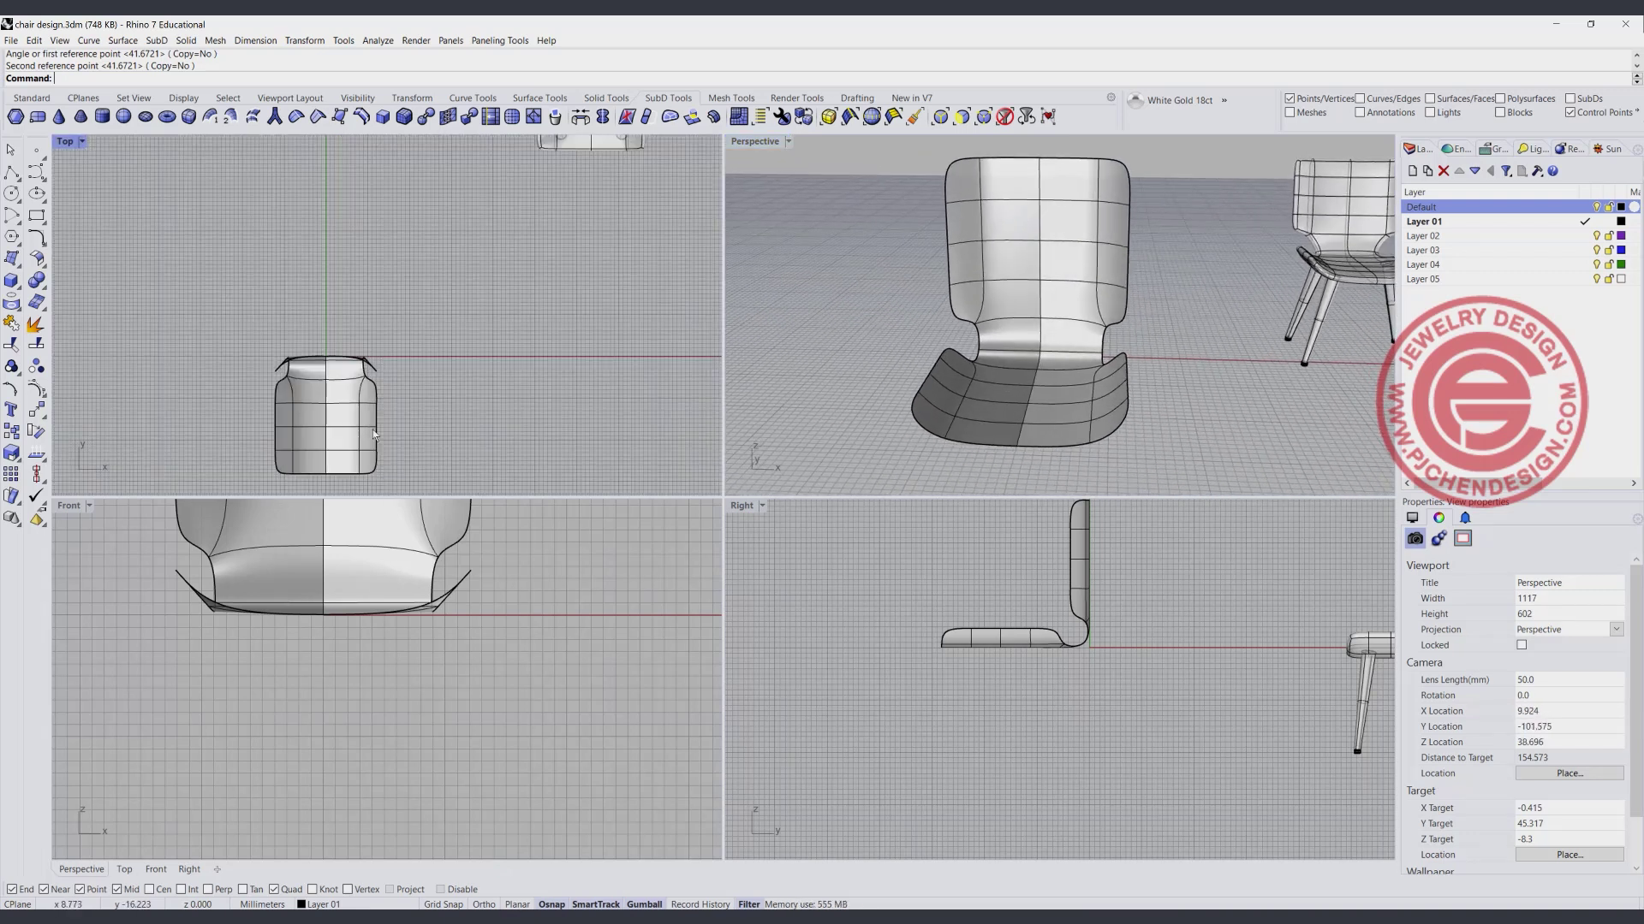
{"action": "right_click_drag", "start_coordinate": [394, 413], "coordinate": [409, 309]}
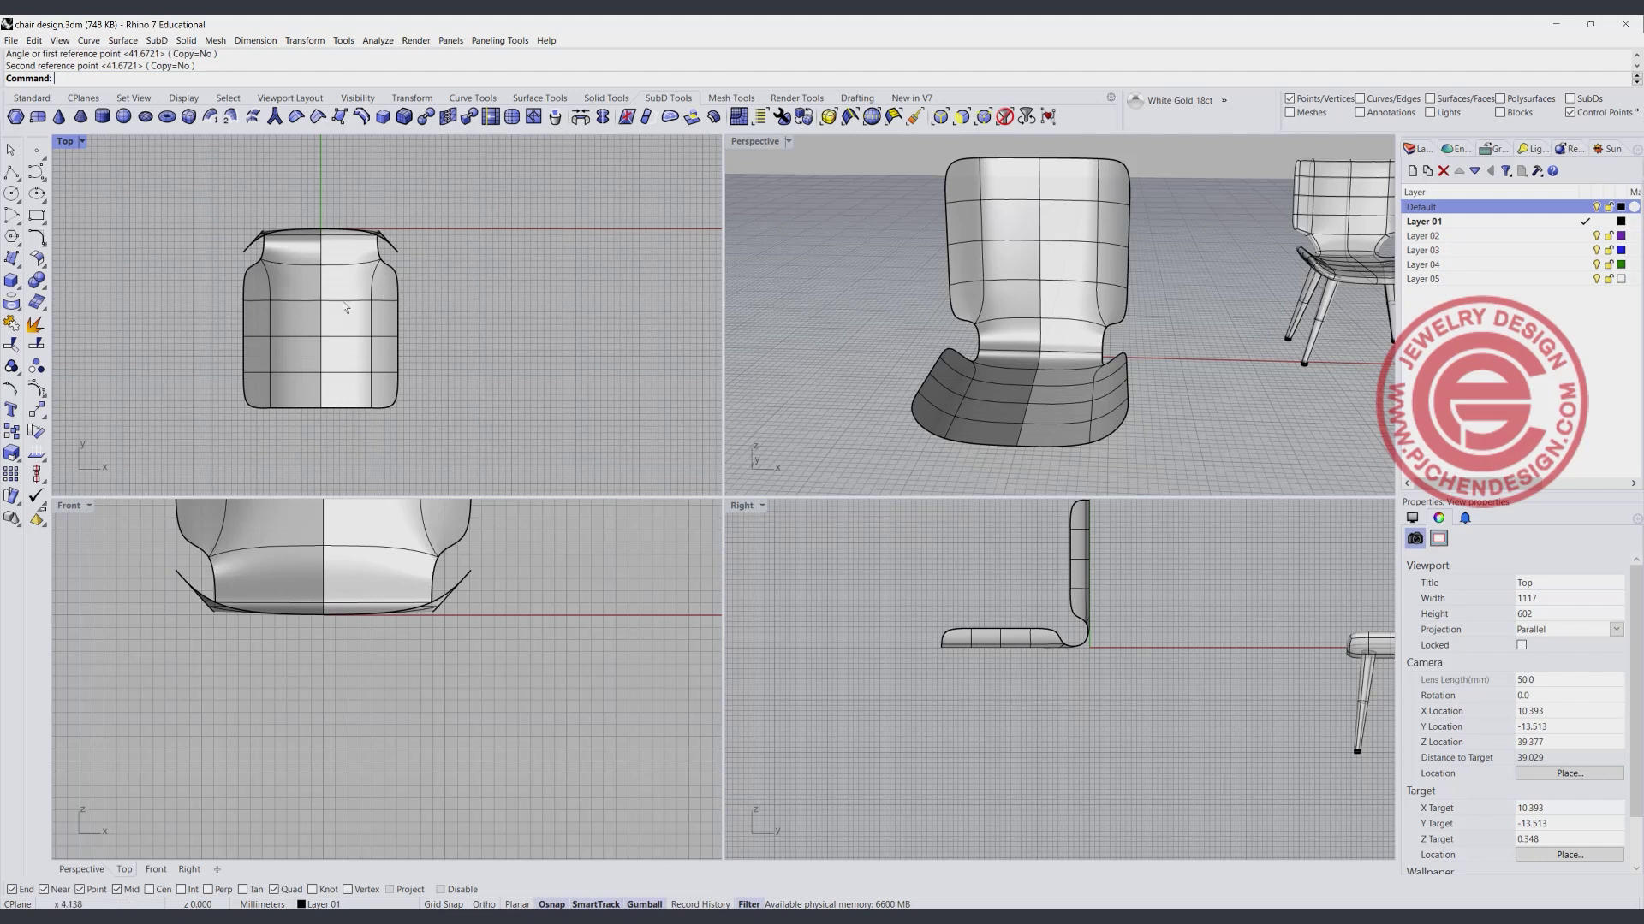
{"action": "left_click", "coordinate": [982, 117]}
{"action": "left_click", "coordinate": [398, 300]}
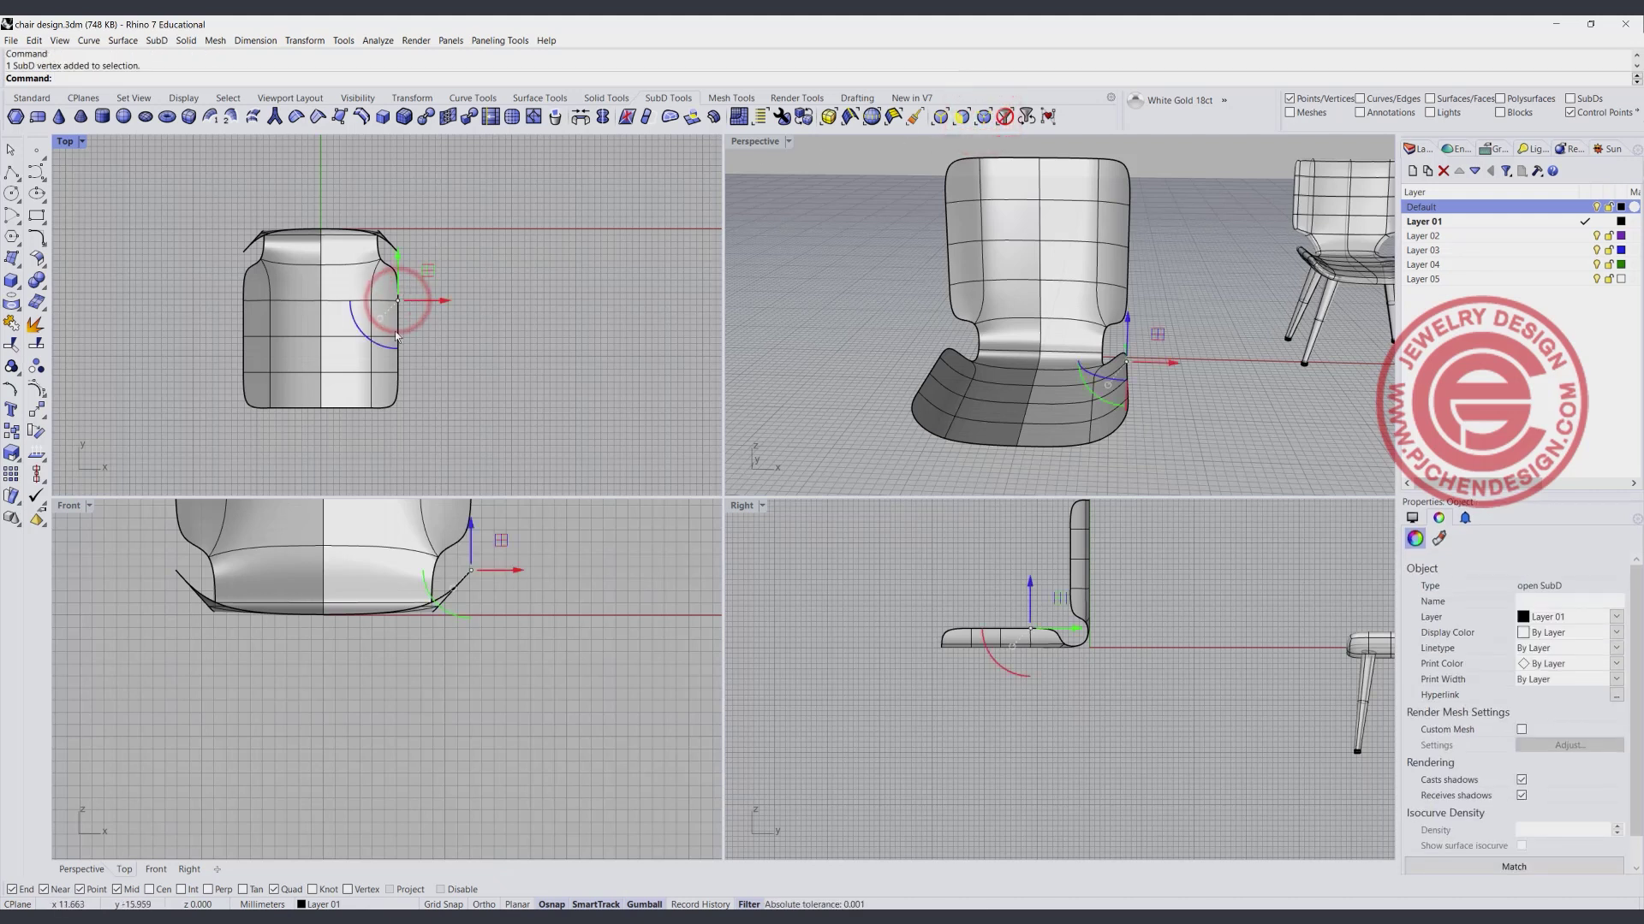
{"action": "left_click", "coordinate": [399, 338]}
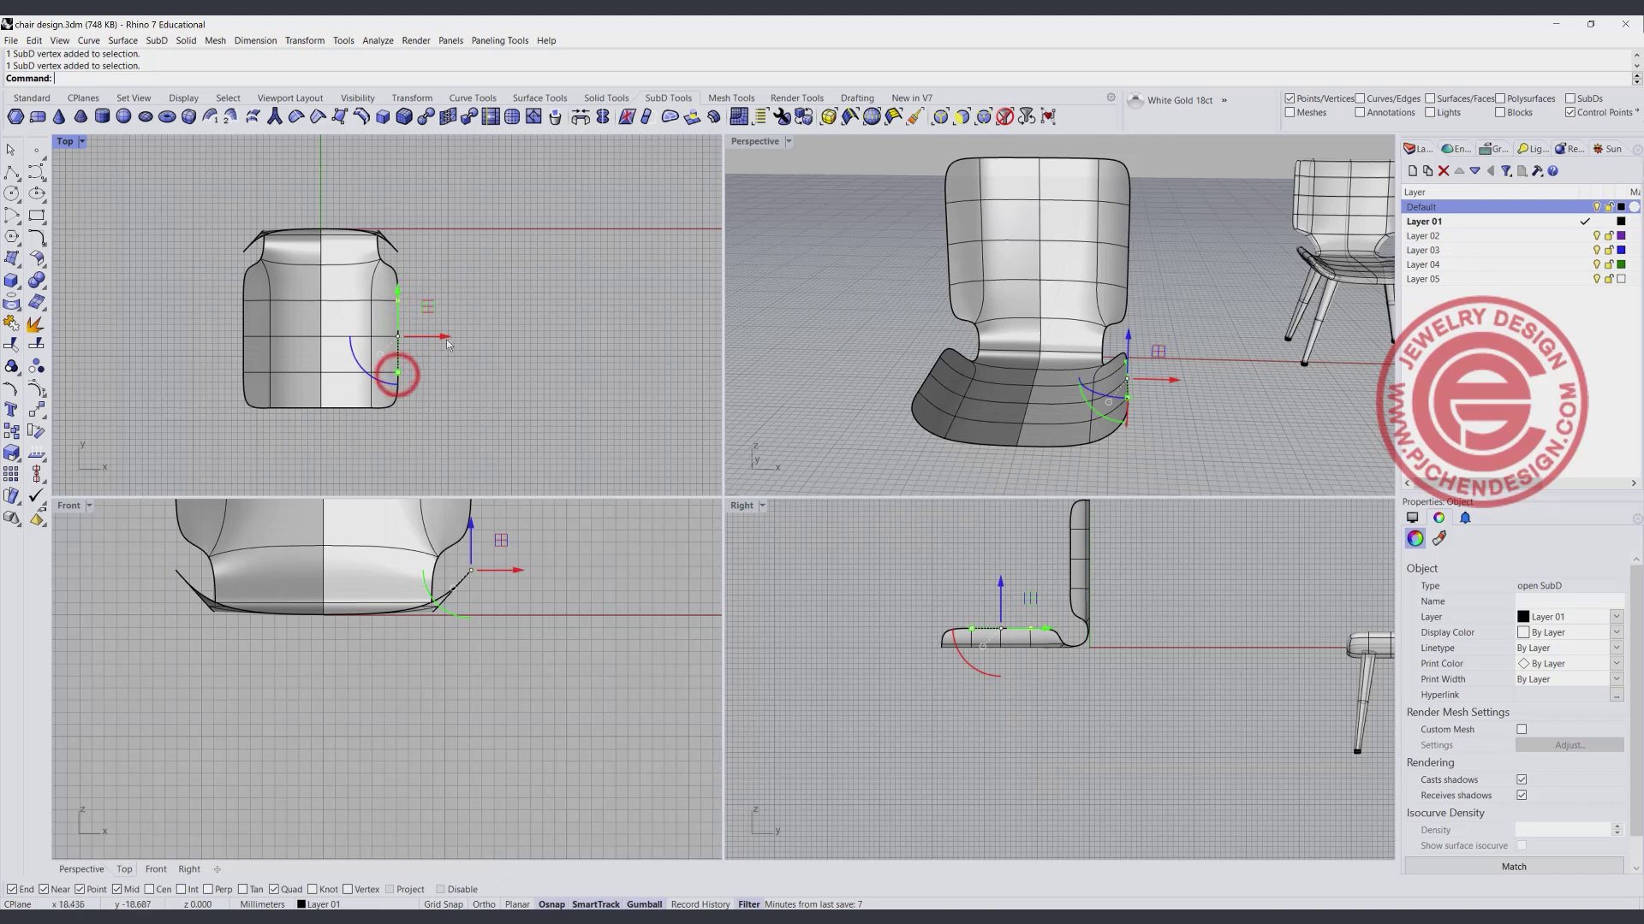
{"action": "left_click_drag", "start_coordinate": [447, 339], "coordinate": [459, 338]}
{"action": "right_click_drag", "start_coordinate": [865, 296], "coordinate": [780, 284]}
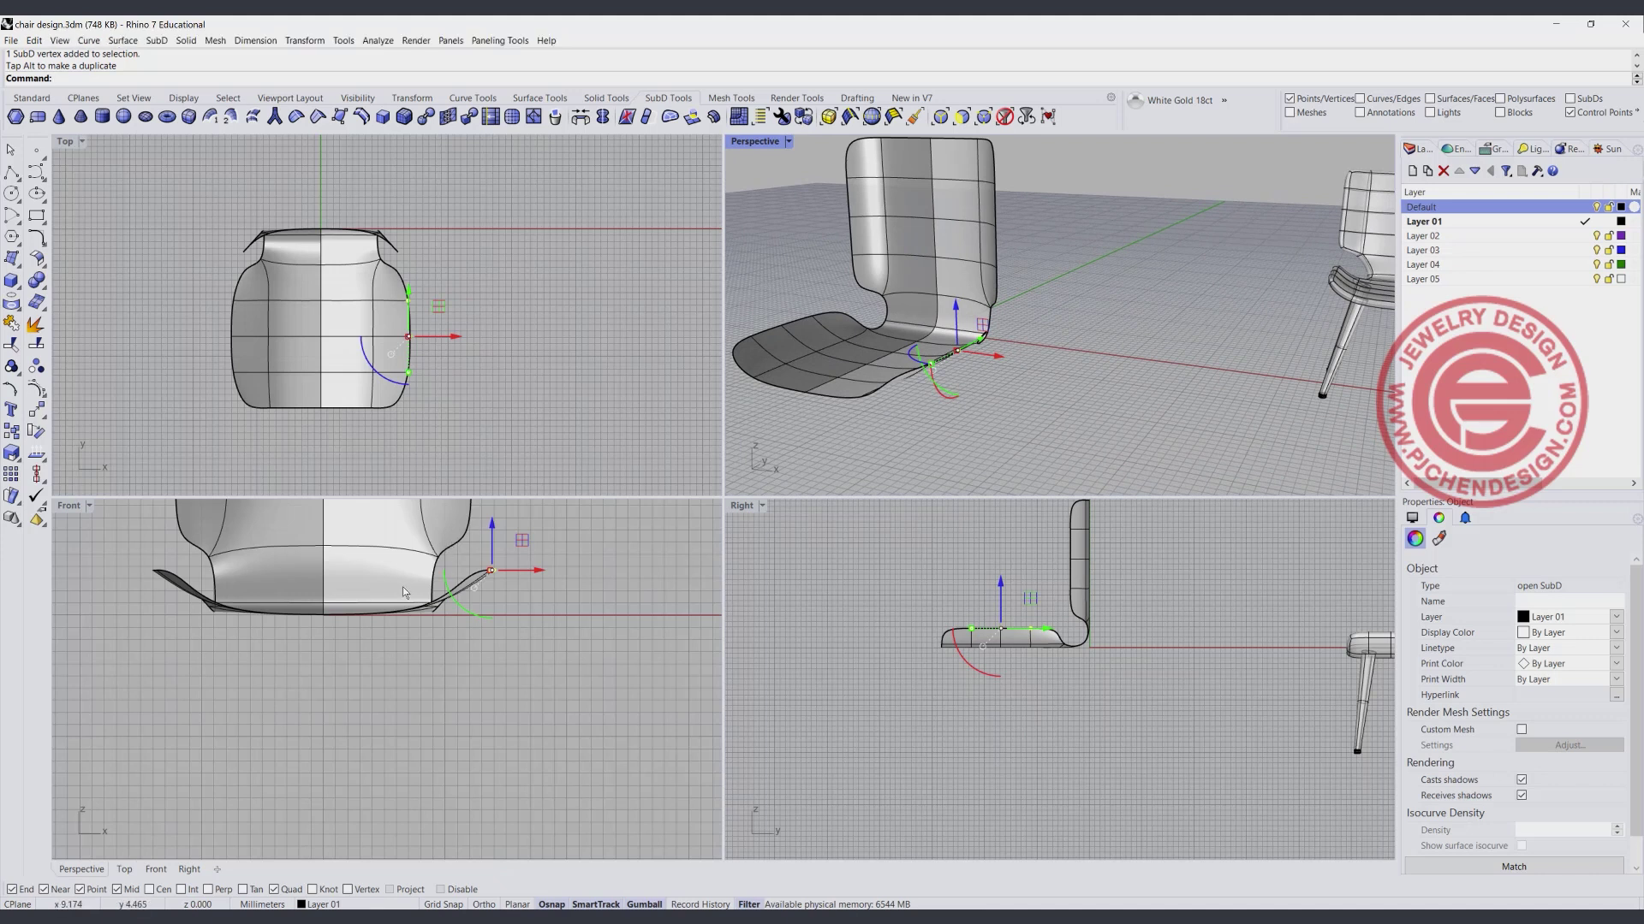
Try lowering the backrest's top center vertex in the Front view to dip its upper edge.
{"action": "scroll", "coordinate": [402, 587], "scroll_direction": "down", "scroll_amount": 6}
{"action": "right_click_drag", "start_coordinate": [360, 524], "coordinate": [336, 661]}
{"action": "scroll", "coordinate": [320, 593], "scroll_direction": "up", "scroll_amount": 6}
{"action": "left_click_drag", "start_coordinate": [321, 515], "coordinate": [383, 538]}
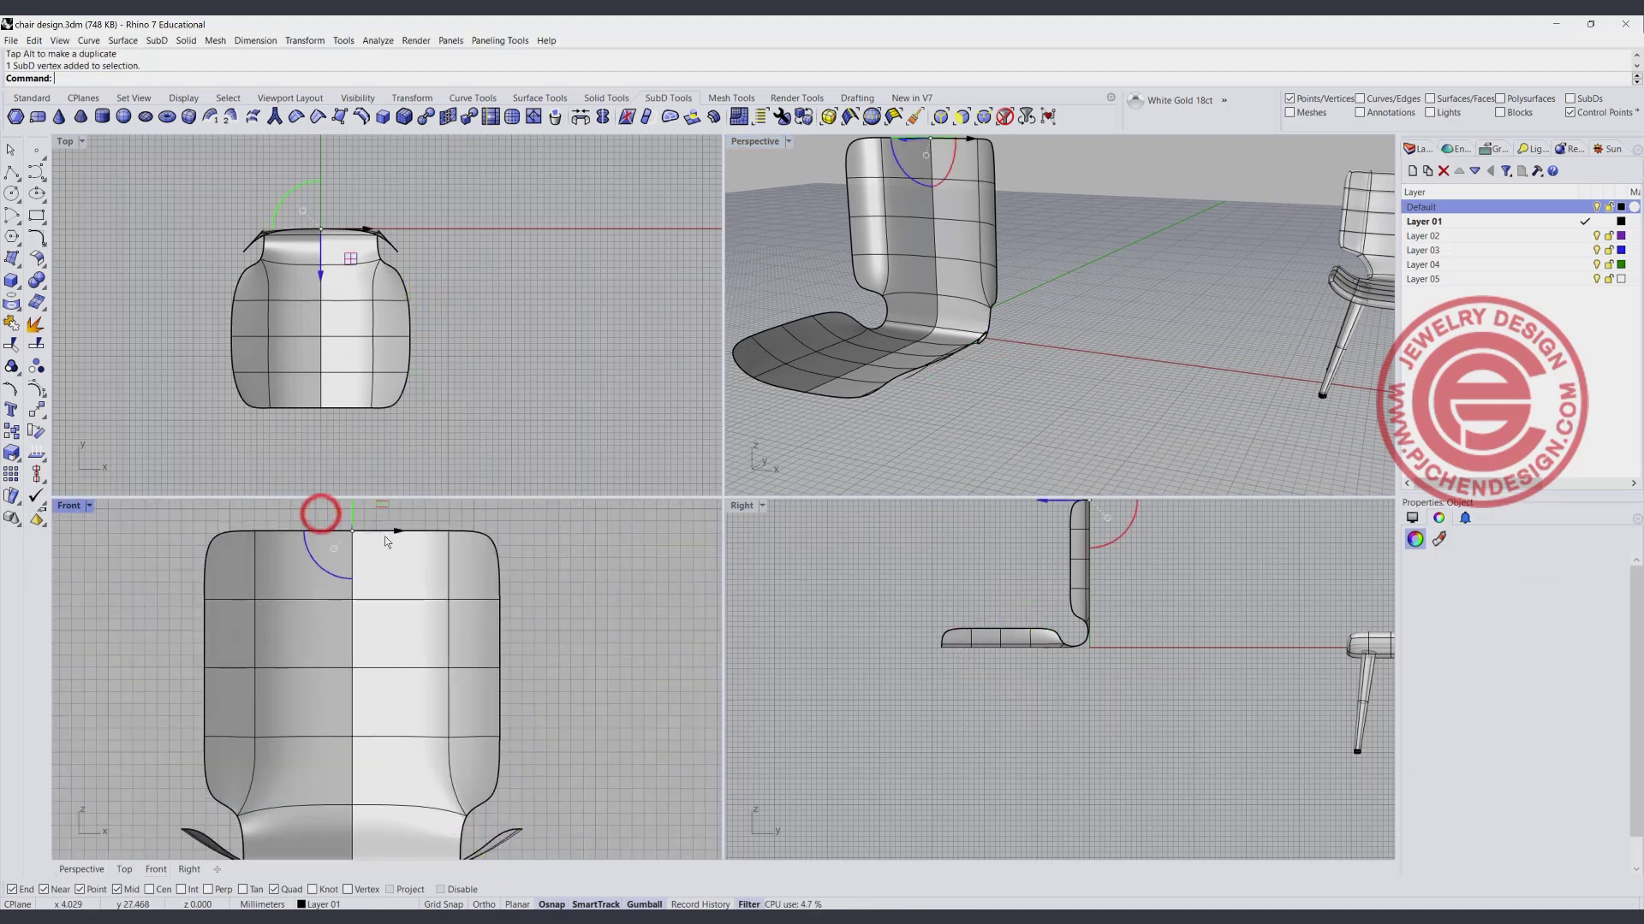
{"action": "right_click_drag", "start_coordinate": [375, 554], "coordinate": [364, 629]}
{"action": "left_click_drag", "start_coordinate": [340, 563], "coordinate": [341, 584]}
{"action": "left_click", "coordinate": [584, 585]}
Raise the backrest's top center vertex in the Front view so the upper edge arches upward at the middle.
{"action": "scroll", "coordinate": [952, 291], "scroll_direction": "down", "scroll_amount": 4}
{"action": "right_click_drag", "start_coordinate": [952, 291], "coordinate": [1080, 315]}
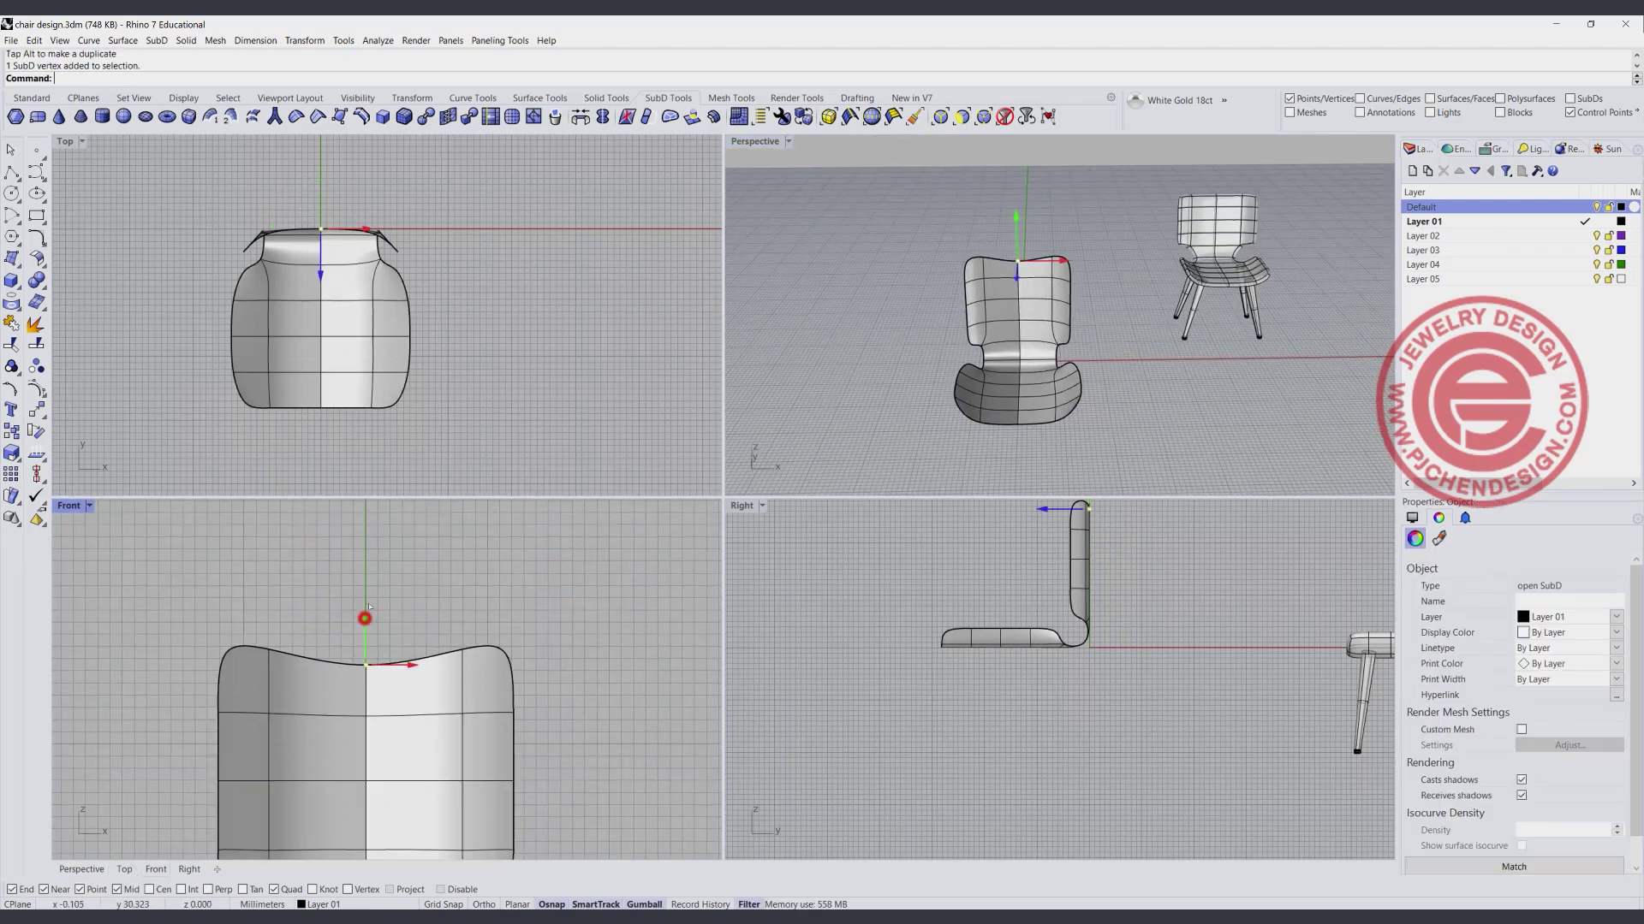
{"action": "left_click_drag", "start_coordinate": [365, 618], "coordinate": [378, 573]}
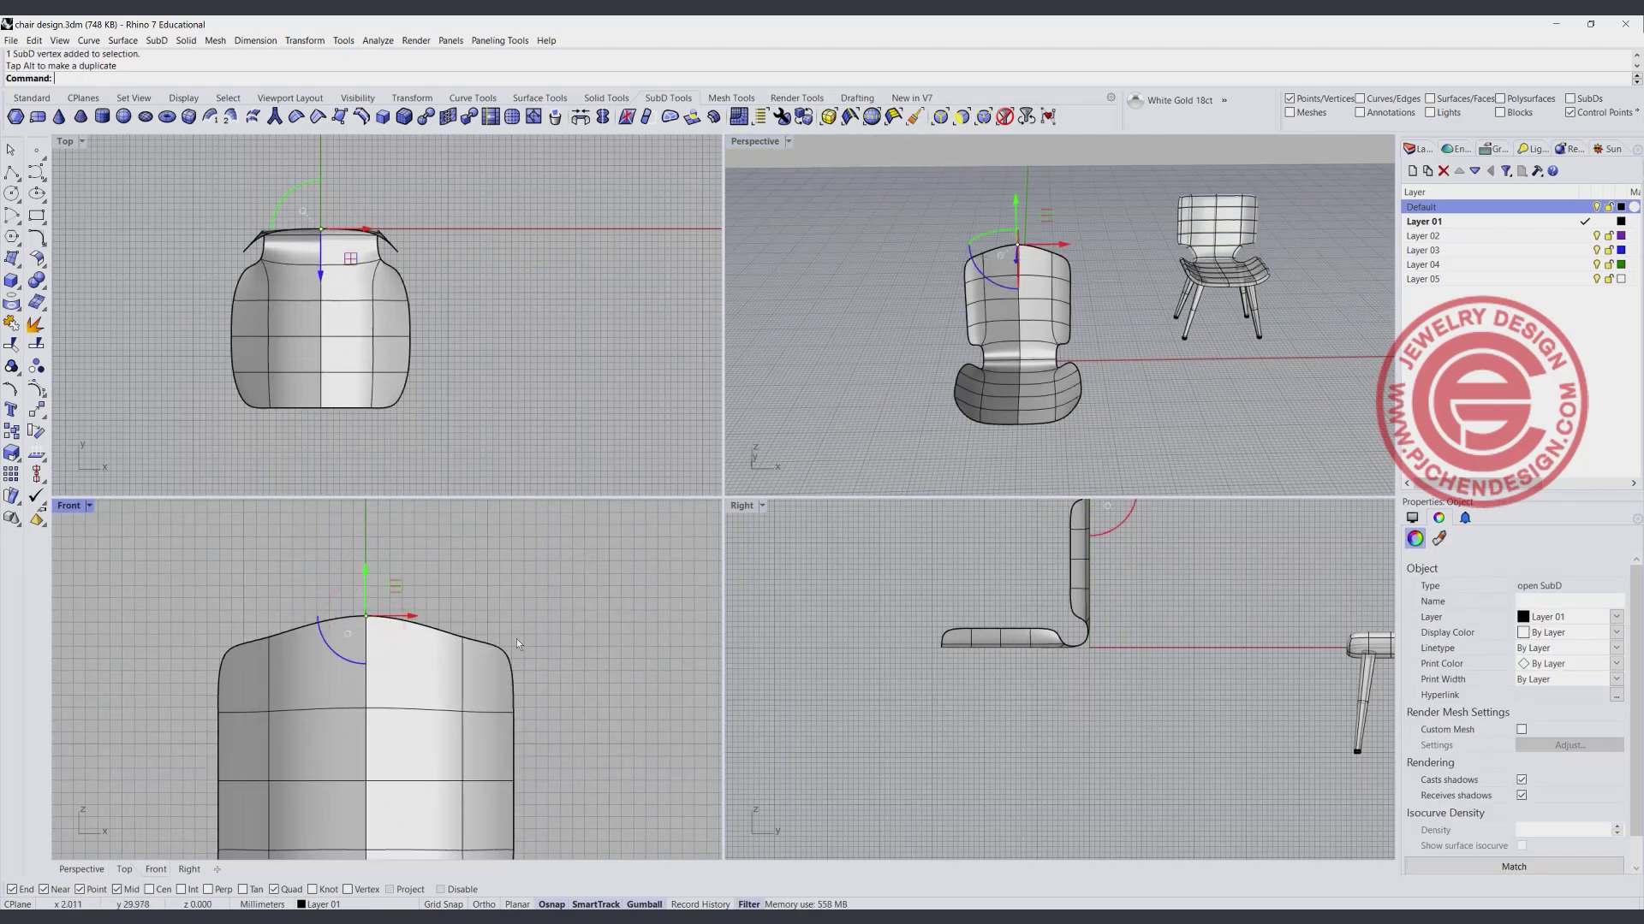
{"action": "left_click", "coordinate": [536, 645]}
{"action": "scroll", "coordinate": [1027, 257], "scroll_direction": "down", "scroll_amount": 4}
{"action": "right_click_drag", "start_coordinate": [1019, 257], "coordinate": [1044, 274]}
{"action": "scroll", "coordinate": [1037, 277], "scroll_direction": "up", "scroll_amount": 3}
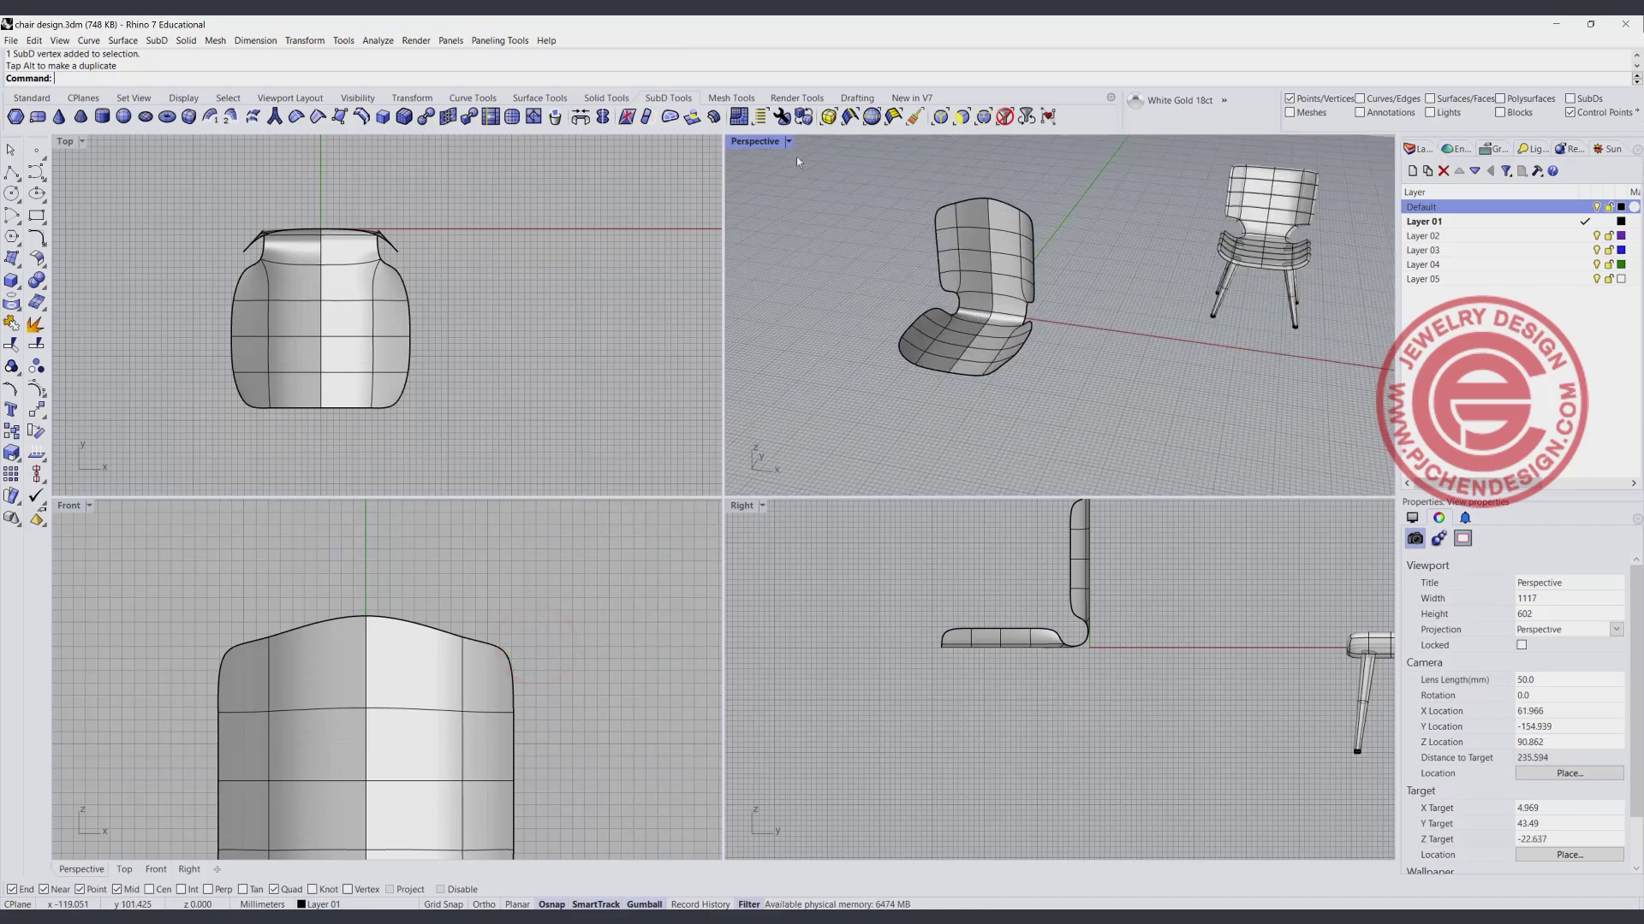
Offset the SubD shell as a solid with distance 2, flipping the direction toward the back and underside and deleting the input.
{"action": "double_click", "coordinate": [763, 143]}
{"action": "right_click_drag", "start_coordinate": [673, 400], "coordinate": [709, 389]}
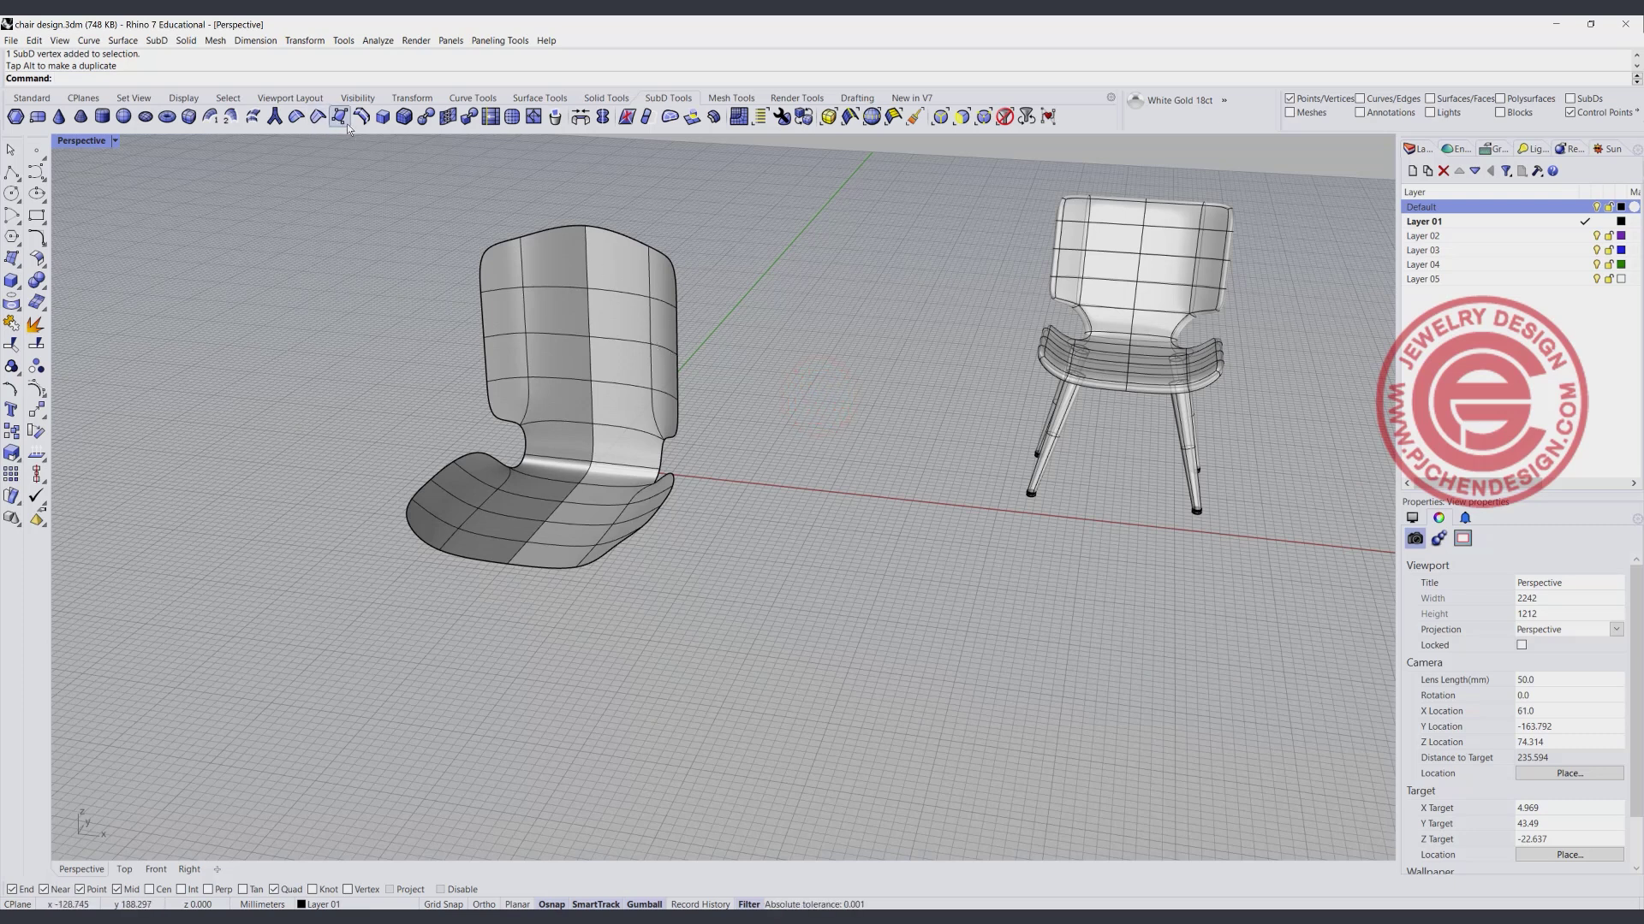
{"action": "left_click", "coordinate": [717, 119]}
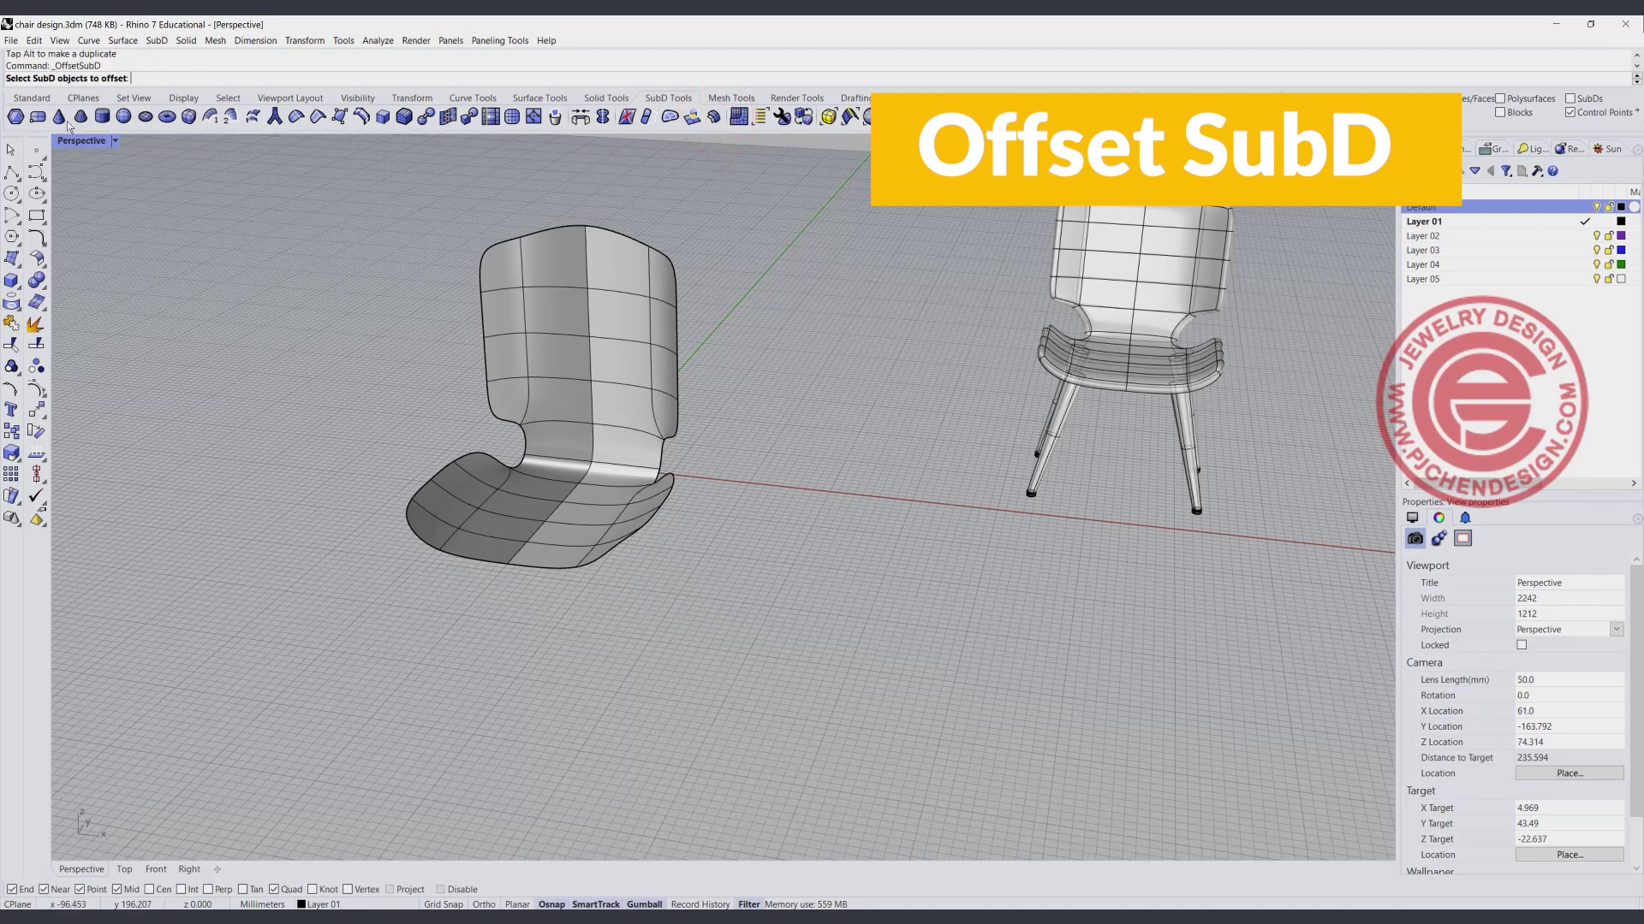
{"action": "left_click", "coordinate": [638, 337]}
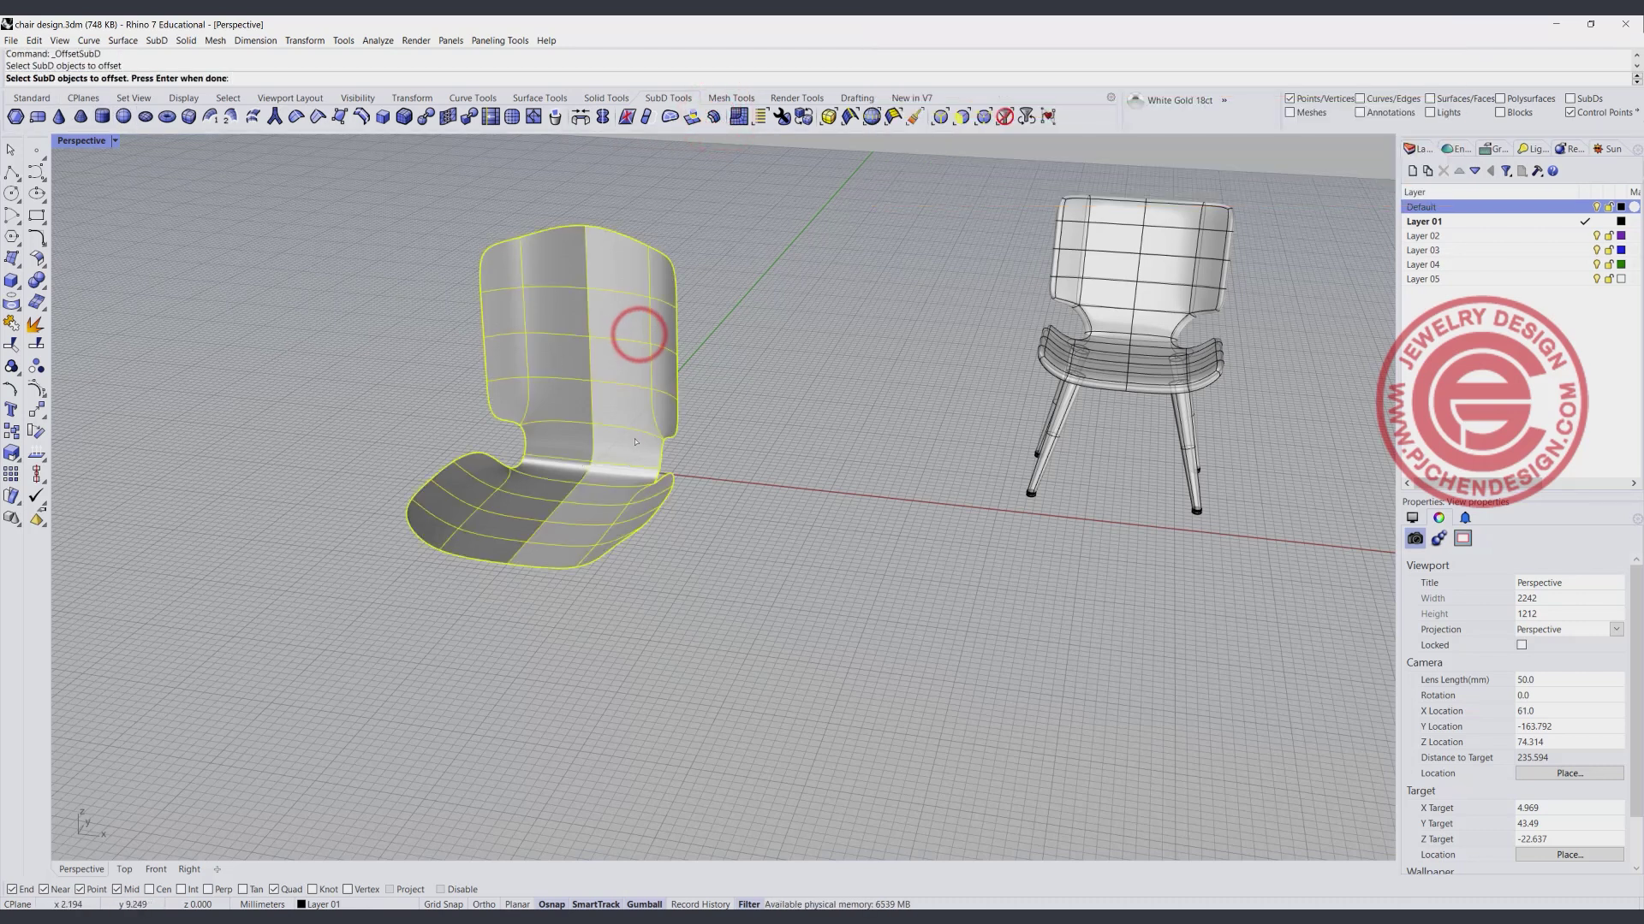
{"action": "key", "text": "Return"}
{"action": "right_click_drag", "start_coordinate": [803, 379], "coordinate": [707, 348]}
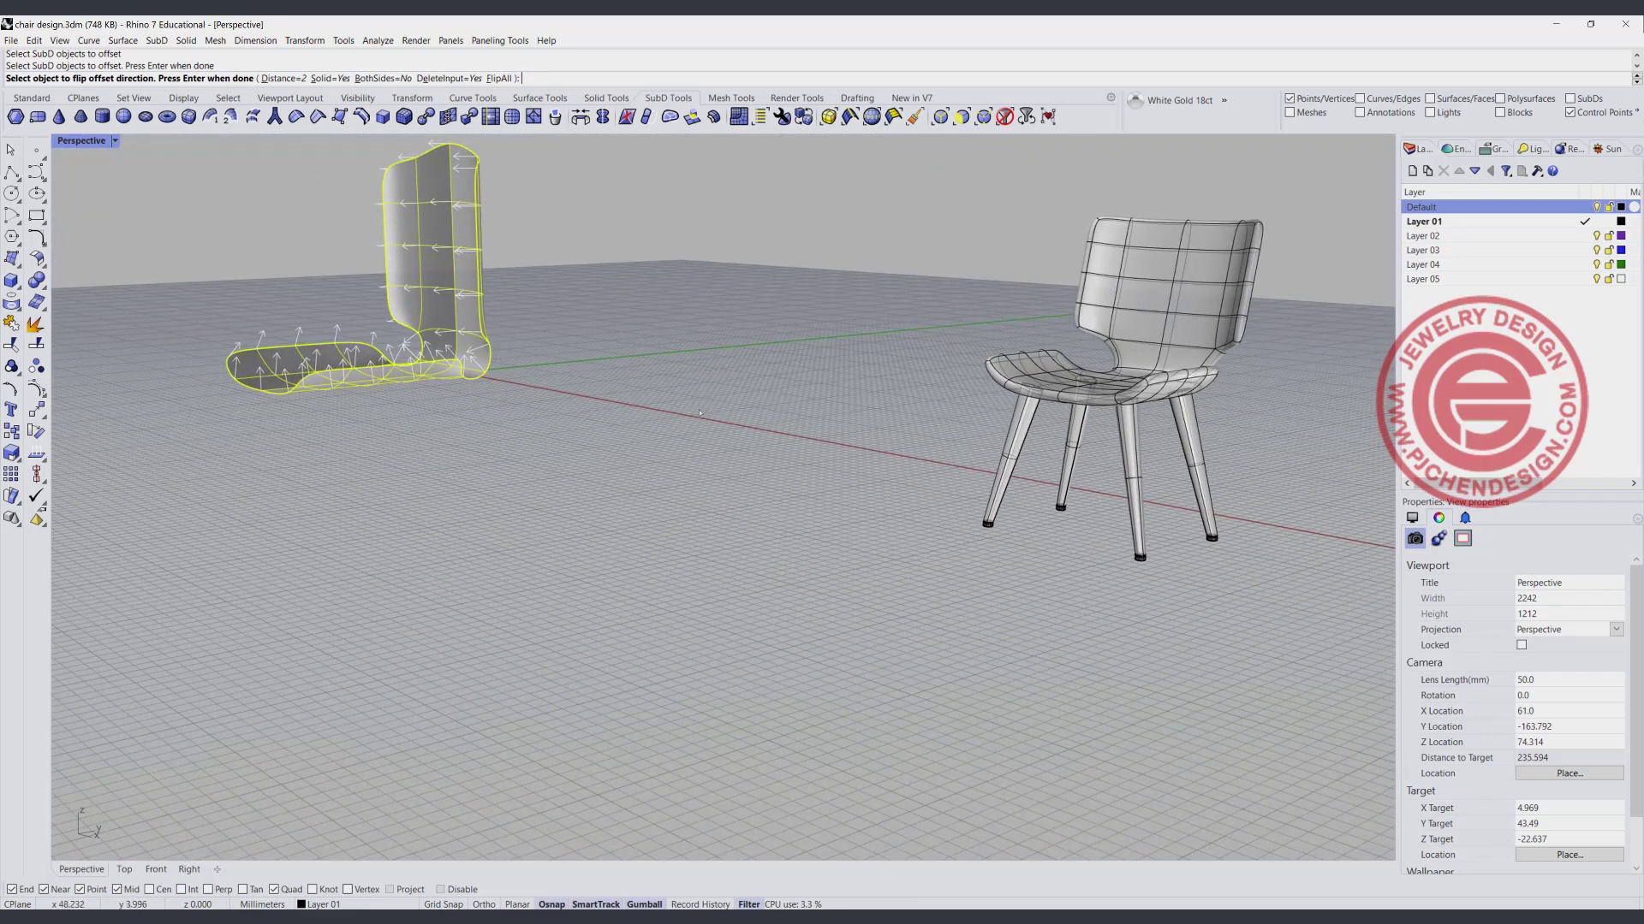
{"action": "right_click_drag", "start_coordinate": [423, 318], "coordinate": [454, 288]}
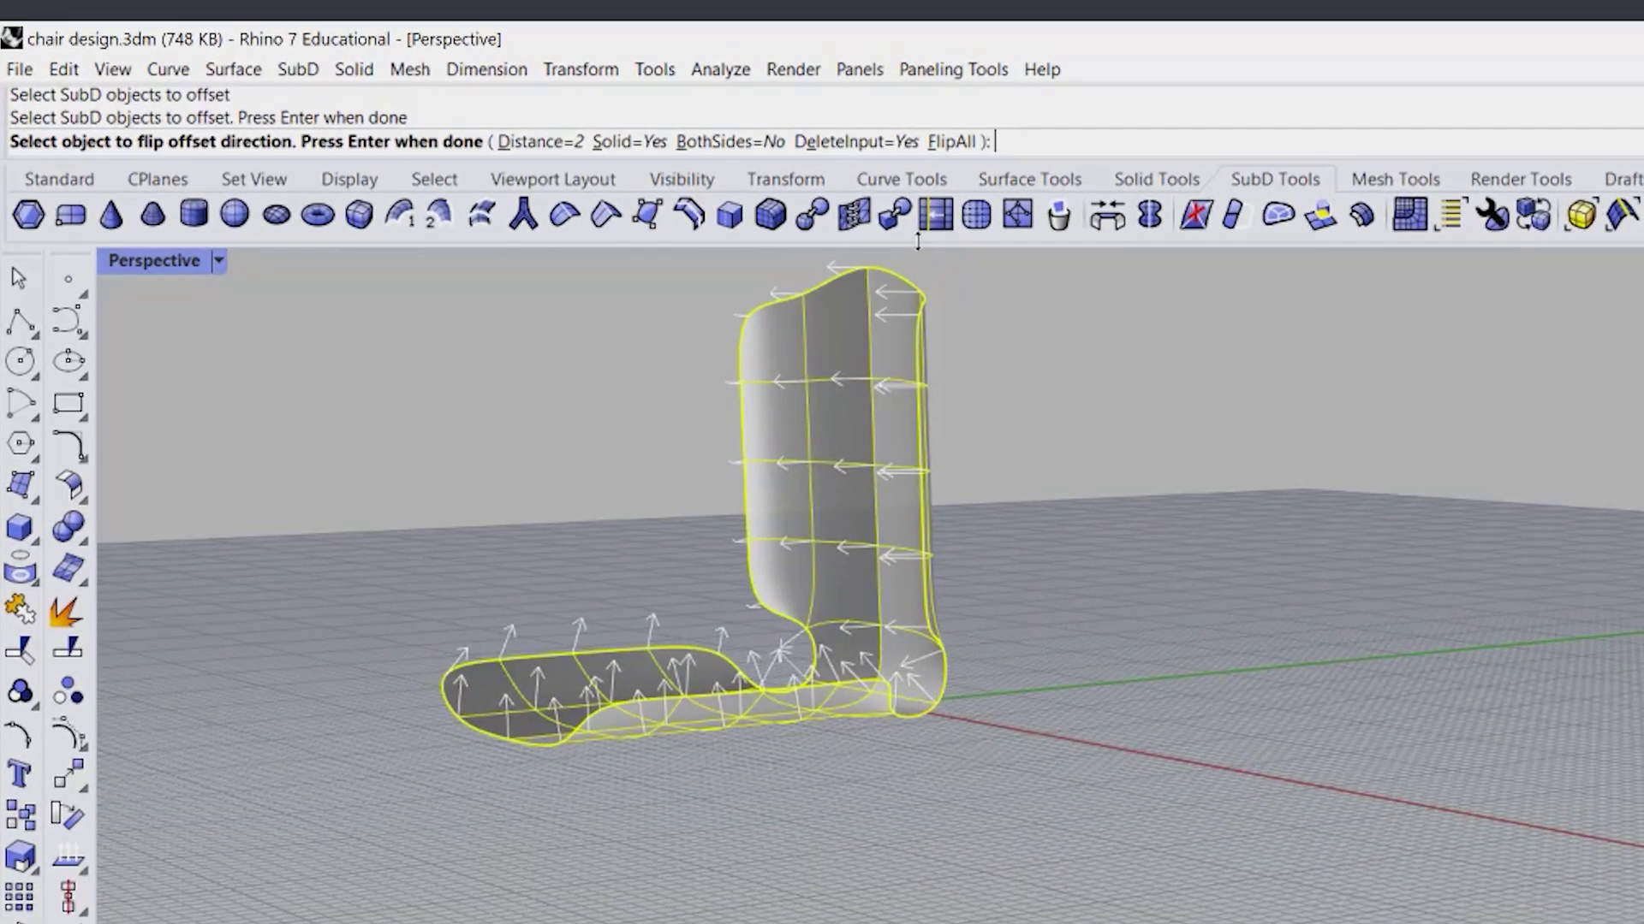
{"action": "left_click", "coordinate": [952, 141]}
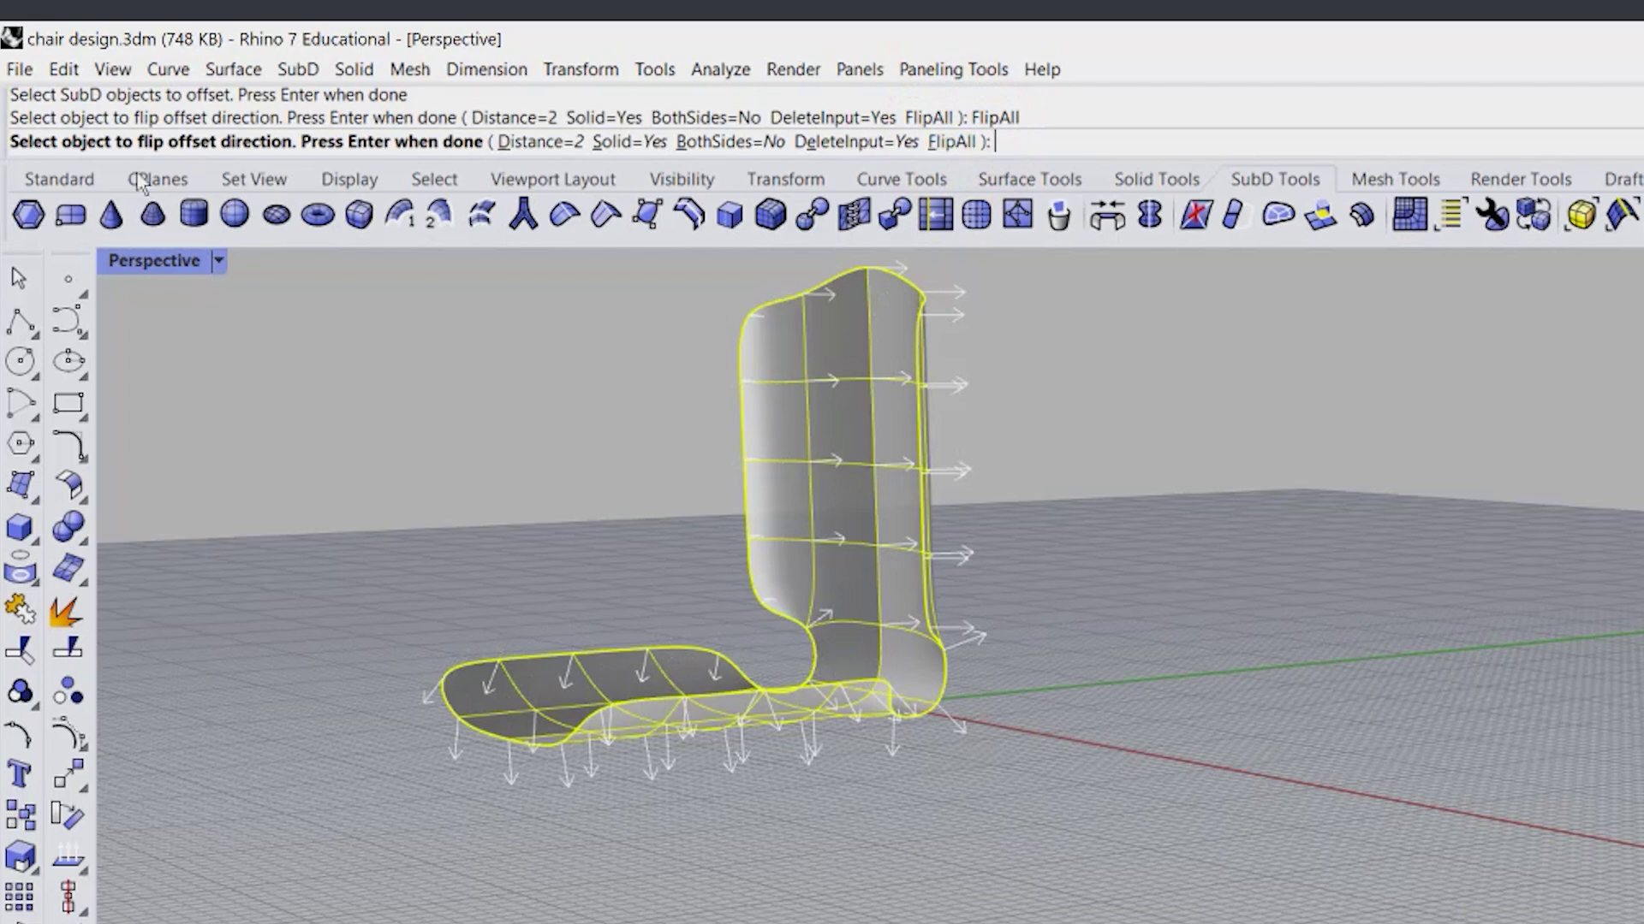
{"action": "double_click", "coordinate": [143, 262]}
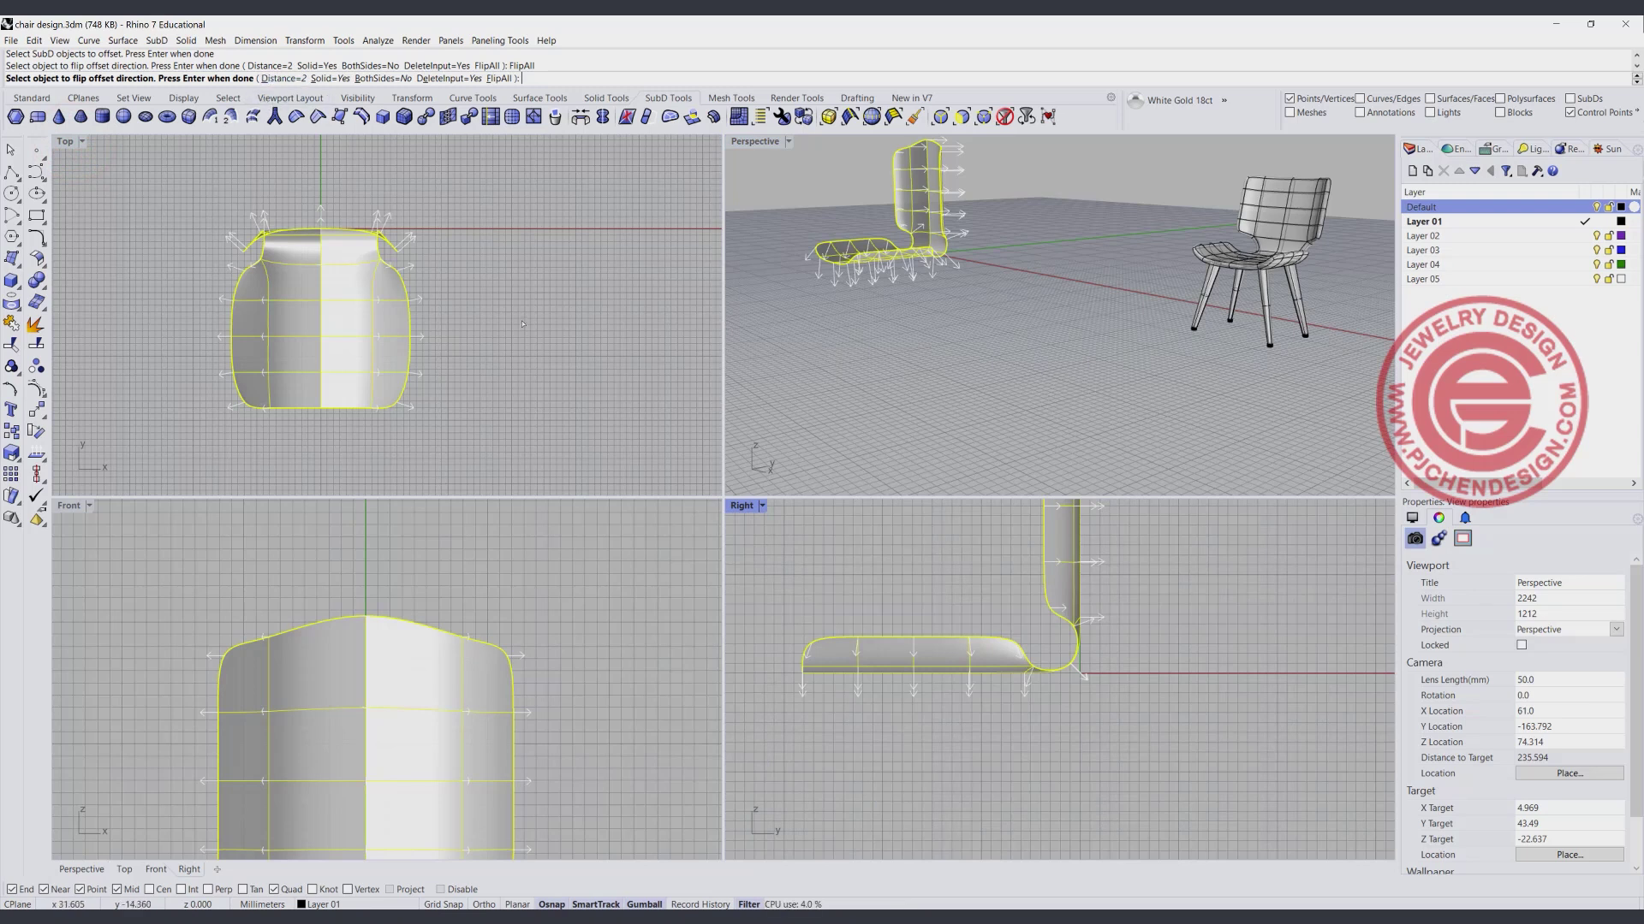
{"action": "key", "text": "Return"}
Preview the thickened seat beside the reference chair in Rendered display mode and return the Perspective view to Ghosted.
{"action": "right_click_drag", "start_coordinate": [843, 255], "coordinate": [972, 289]}
{"action": "scroll", "coordinate": [985, 308], "scroll_direction": "up", "scroll_amount": 5}
{"action": "left_click", "coordinate": [788, 142]}
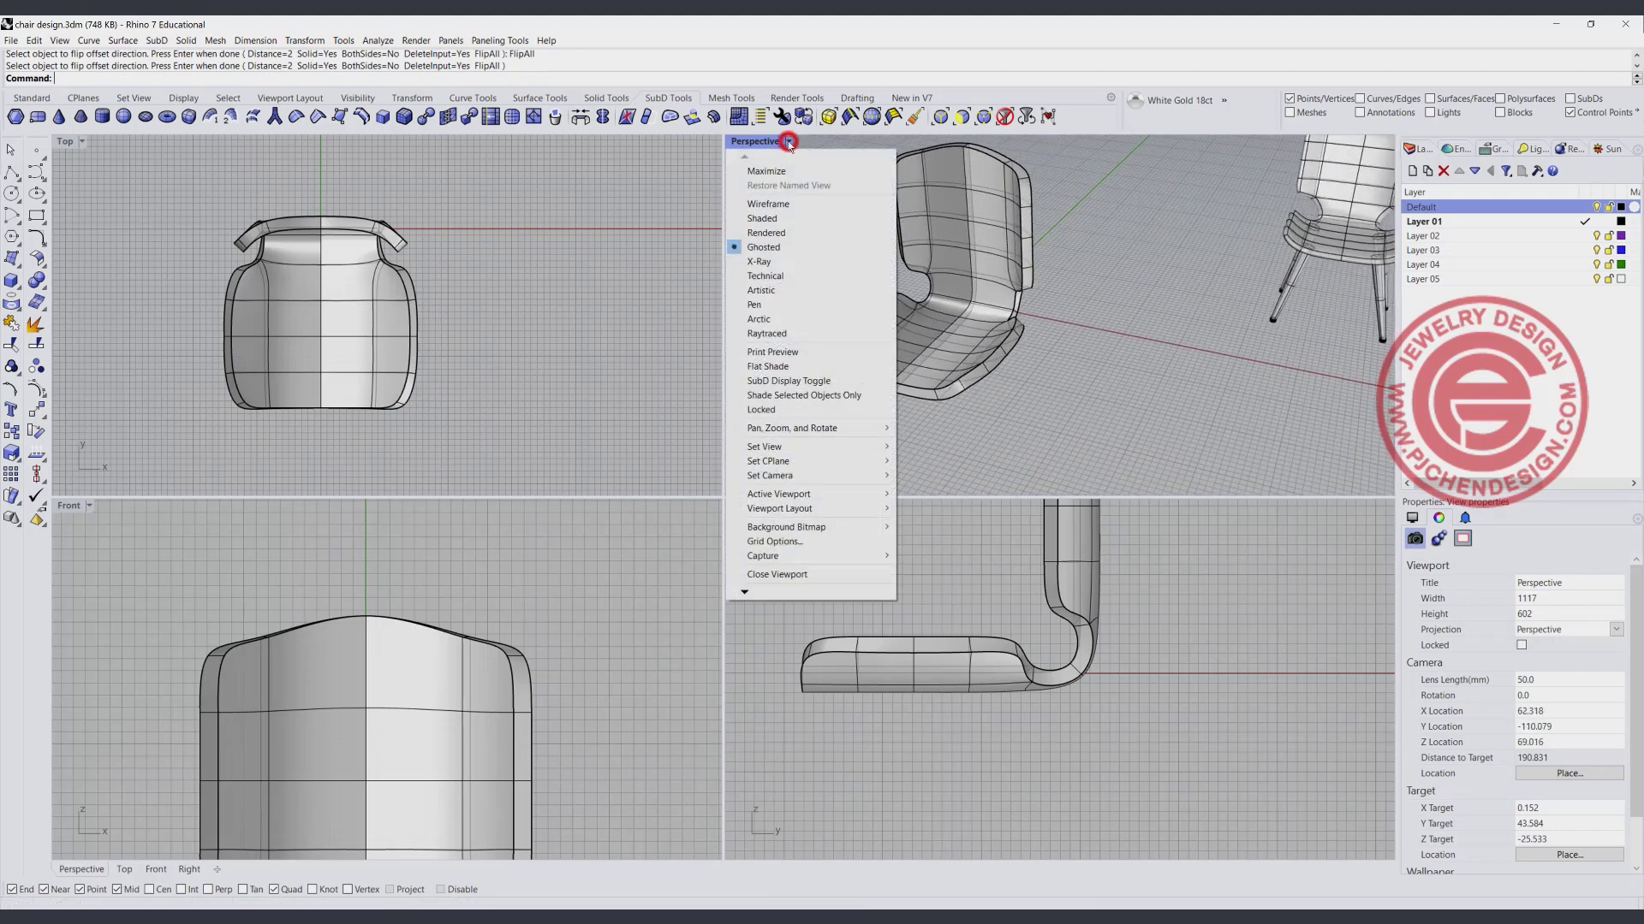
{"action": "left_click", "coordinate": [769, 234]}
{"action": "scroll", "coordinate": [1050, 306], "scroll_direction": "down", "scroll_amount": 4}
{"action": "right_click_drag", "start_coordinate": [1112, 322], "coordinate": [994, 325]}
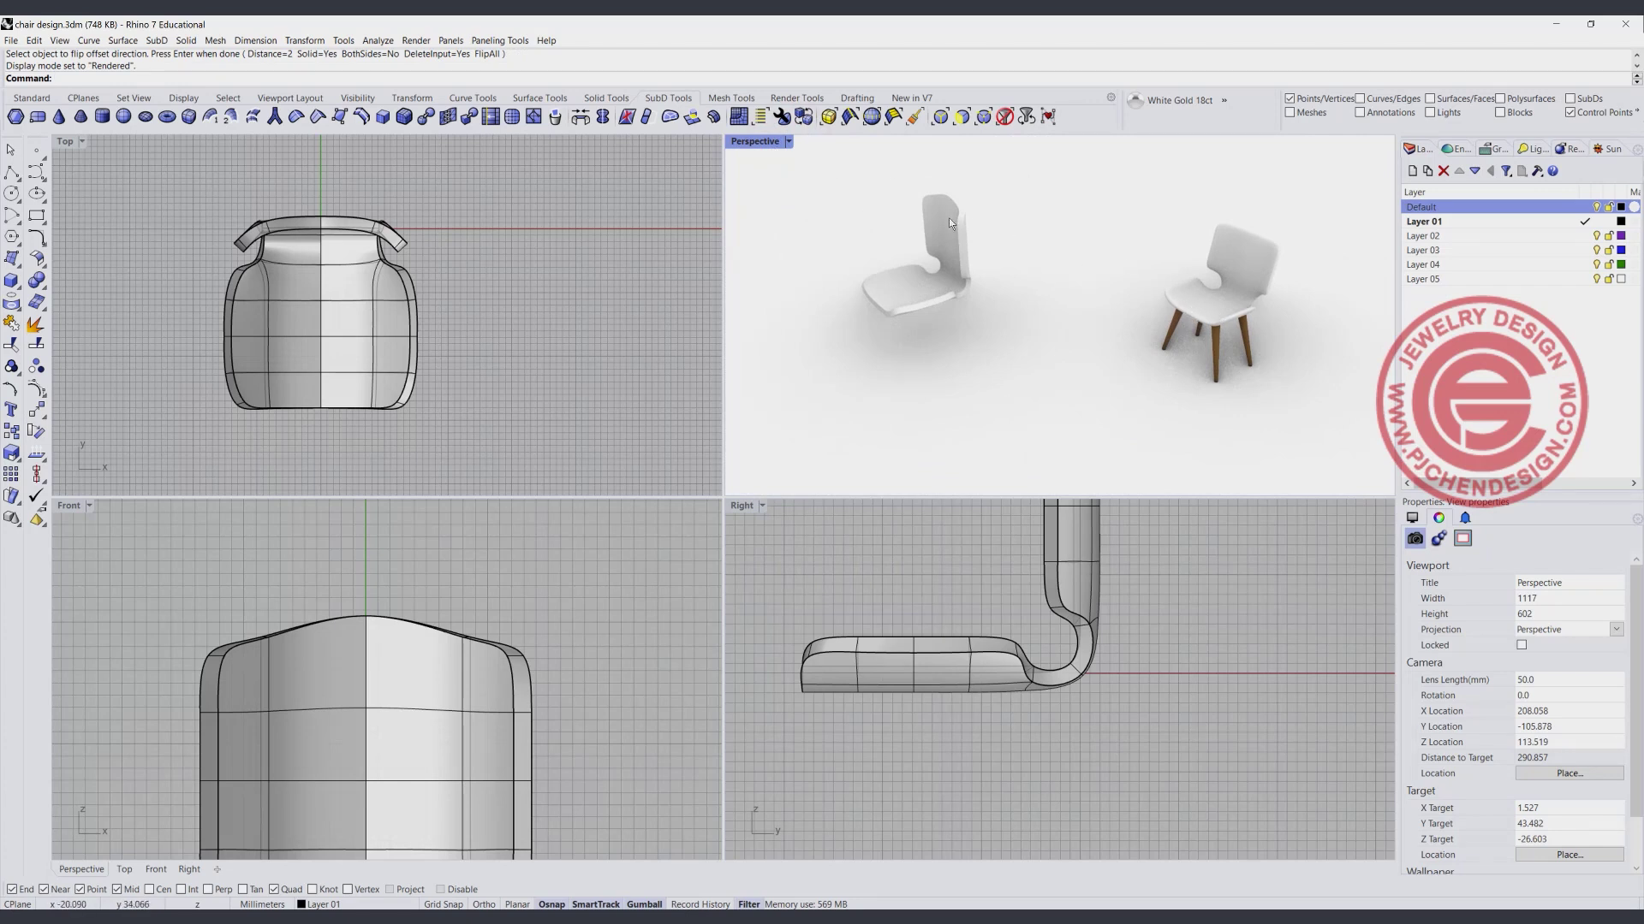
{"action": "left_click", "coordinate": [788, 141]}
{"action": "left_click", "coordinate": [766, 249]}
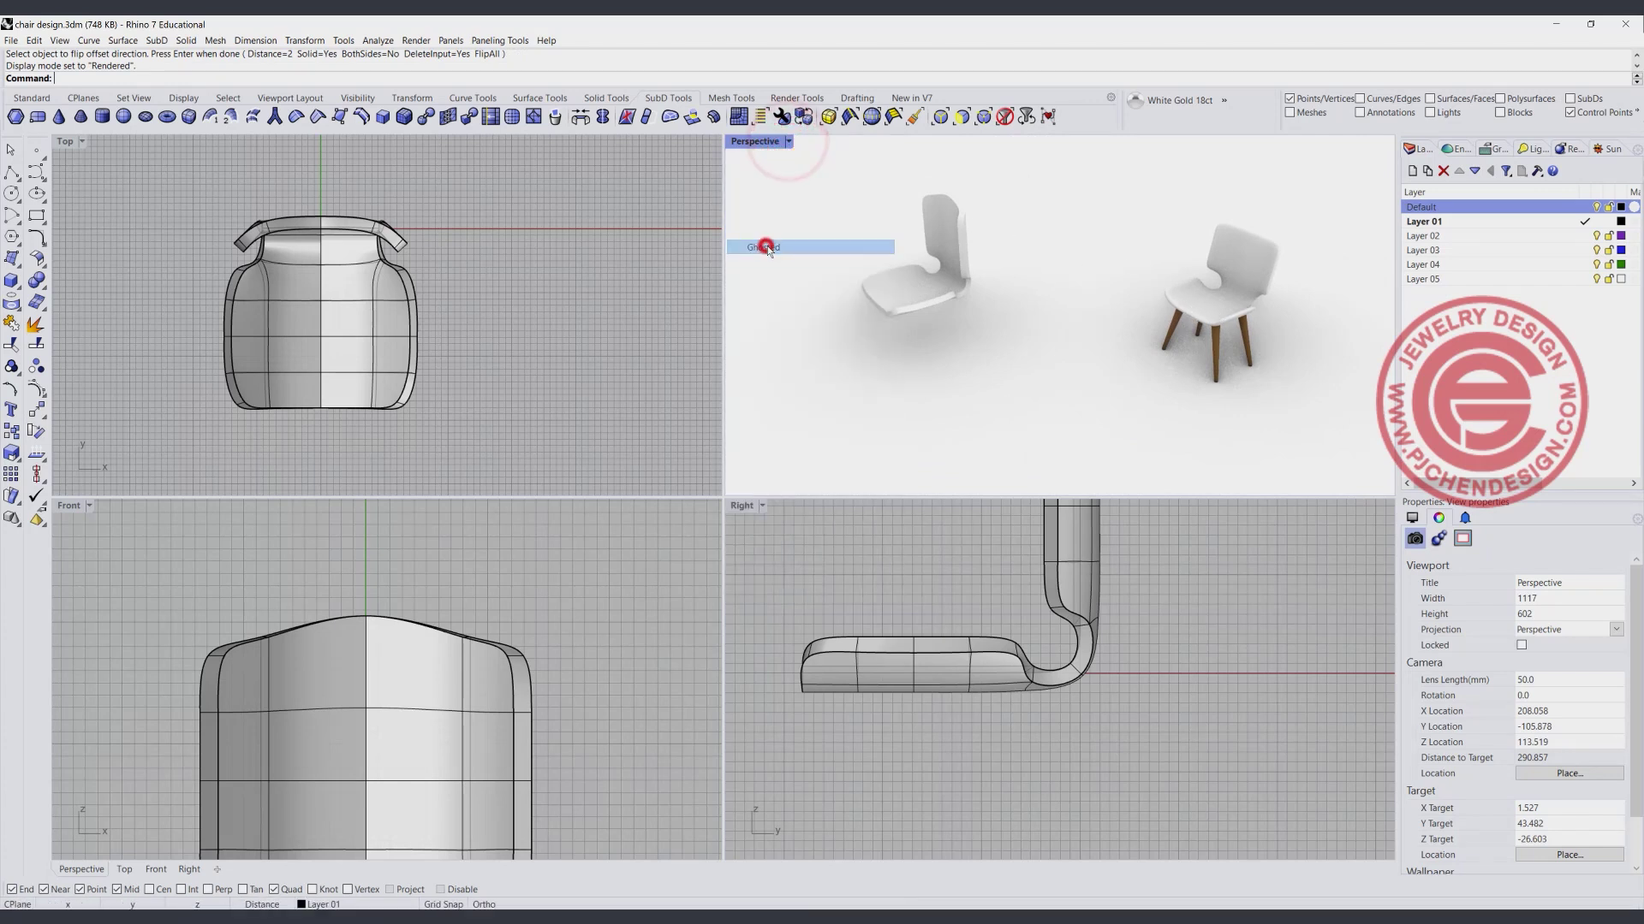
{"action": "right_click_drag", "start_coordinate": [942, 270], "coordinate": [842, 195]}
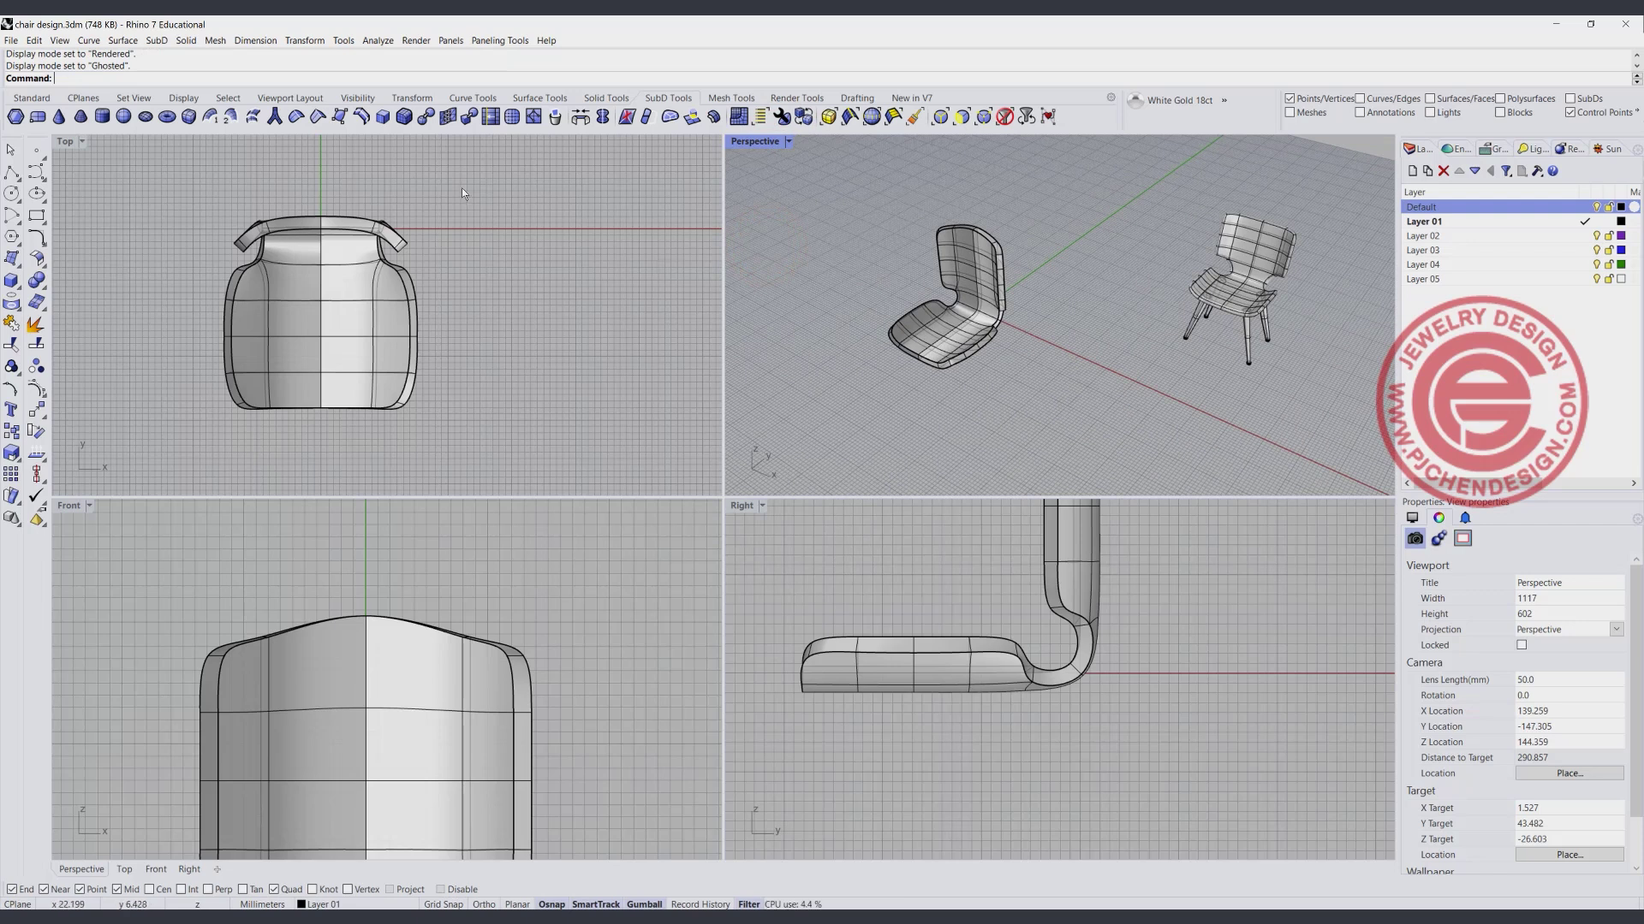
Remove the creases from all edges of the thickened SubD to round its rims.
{"action": "left_click", "coordinate": [940, 117]}
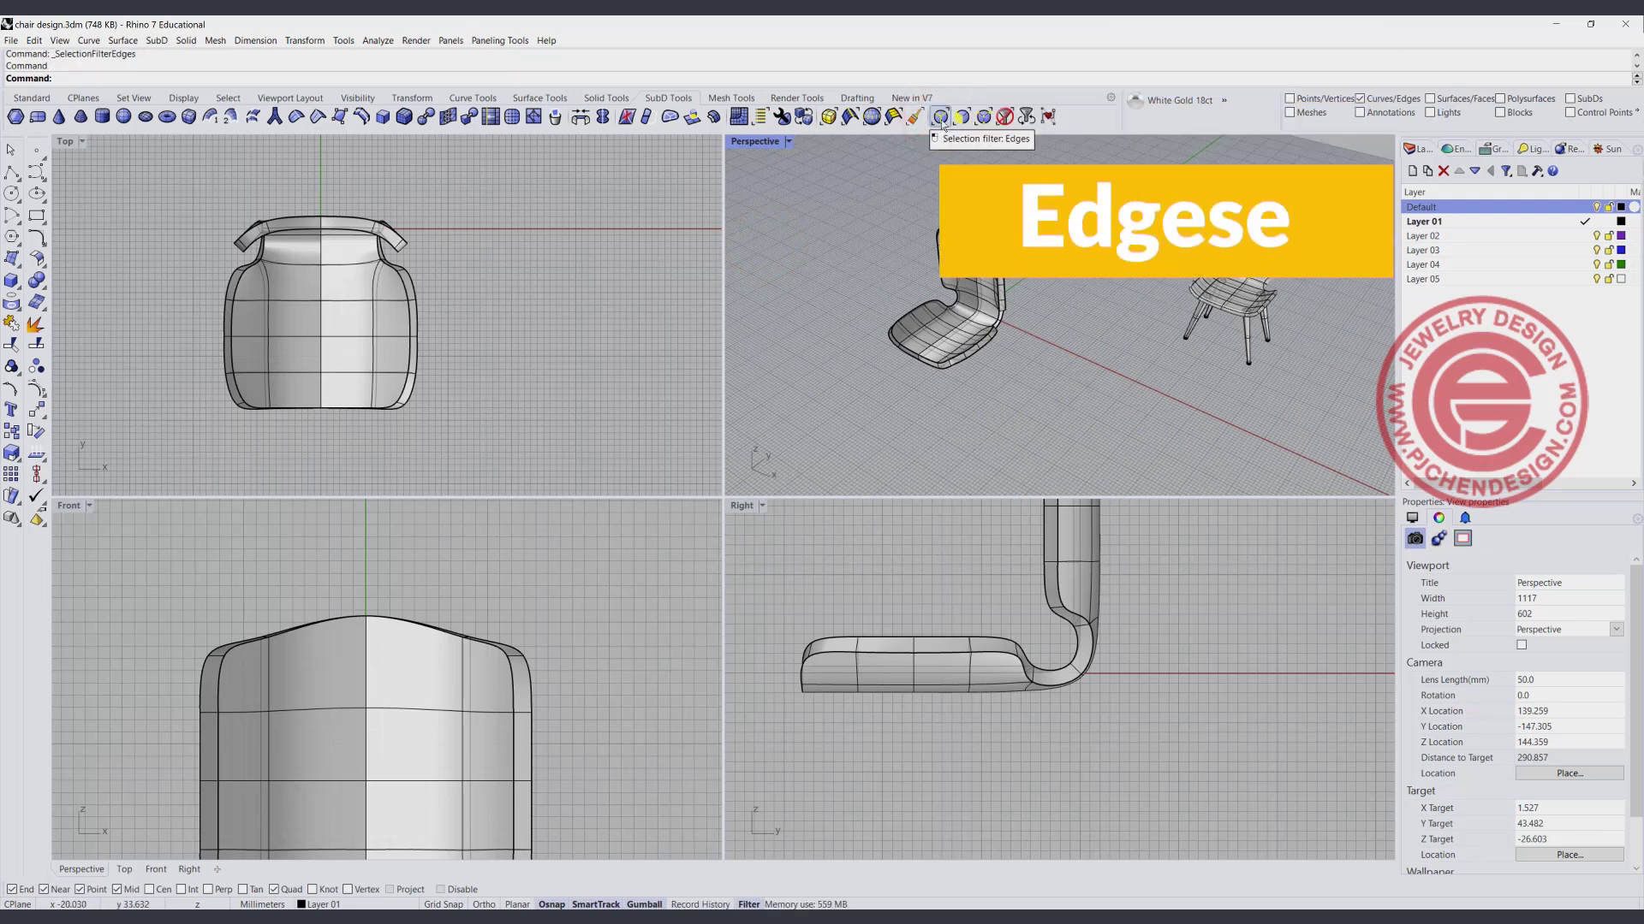
{"action": "left_click", "coordinate": [297, 117]}
{"action": "left_click_drag", "start_coordinate": [836, 204], "coordinate": [1113, 445]}
{"action": "key", "text": "Return"}
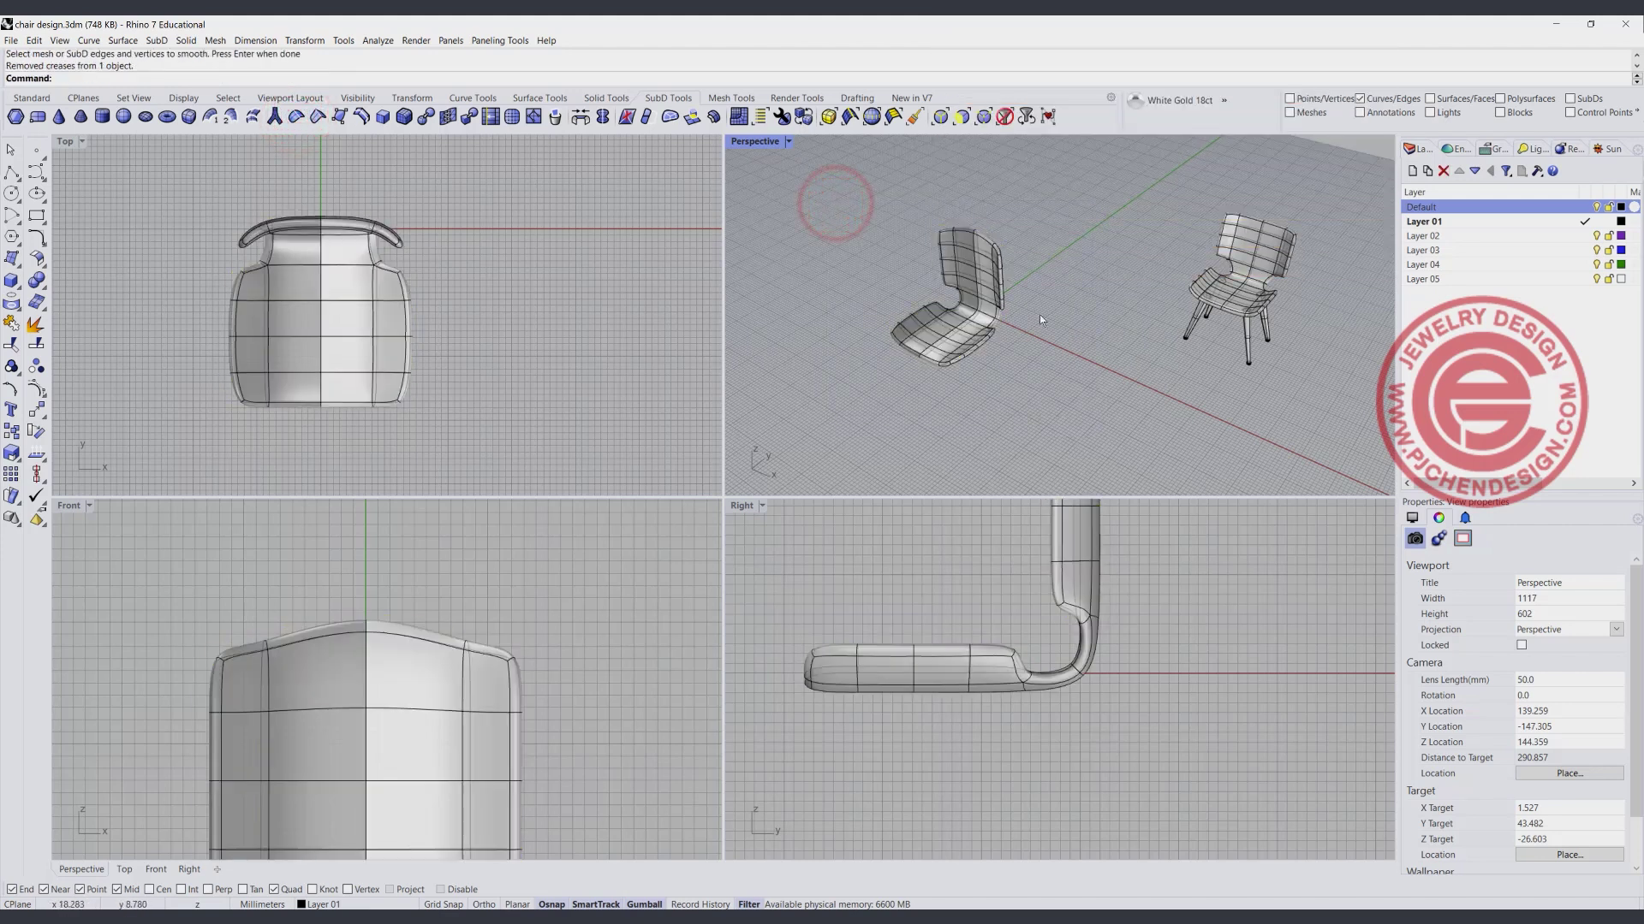
{"action": "scroll", "coordinate": [1039, 314], "scroll_direction": "up", "scroll_amount": 6}
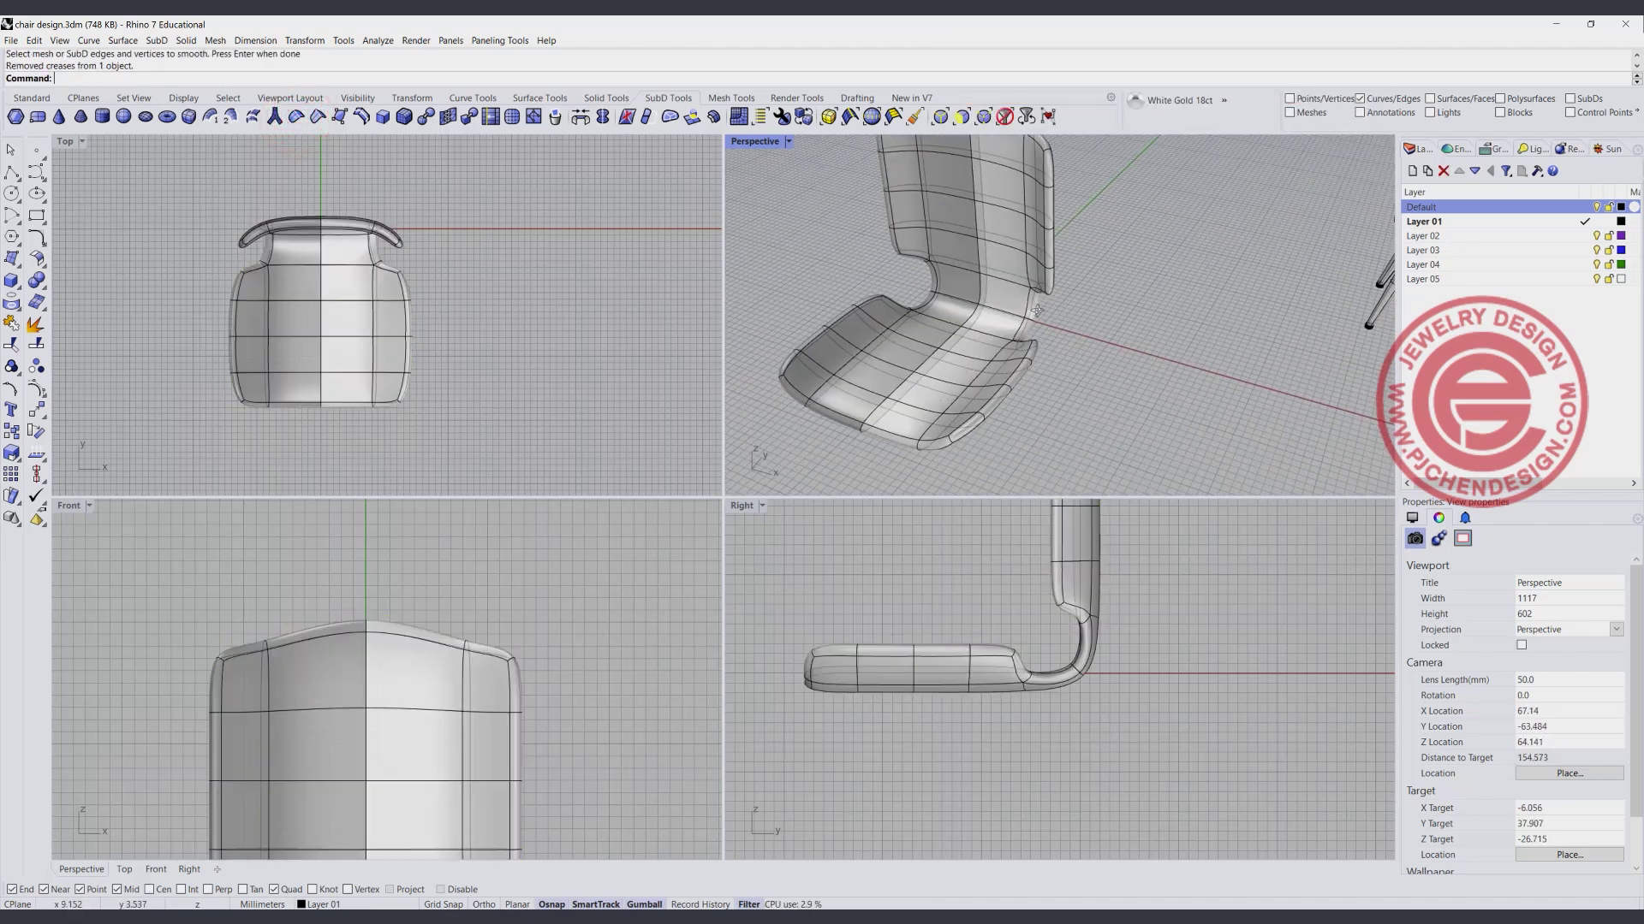
{"action": "right_click_drag", "start_coordinate": [1038, 312], "coordinate": [832, 326]}
{"action": "scroll", "coordinate": [1040, 291], "scroll_direction": "down", "scroll_amount": 4}
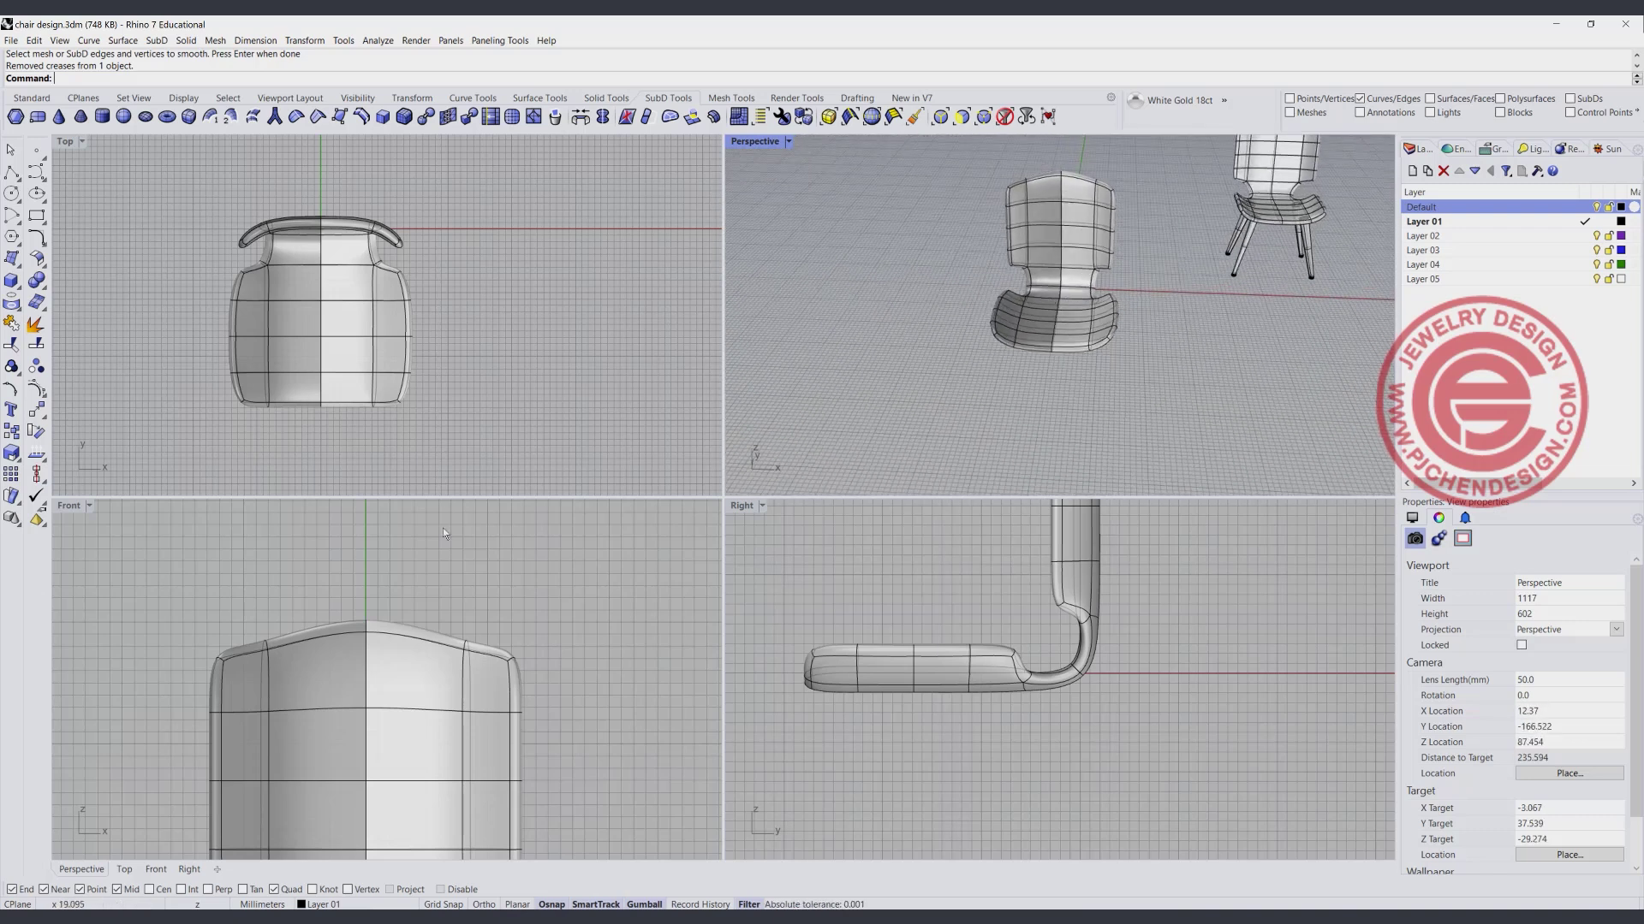
Move the backrest's upper edge segment on the positive X side slightly up and outward in the Front view.
{"action": "scroll", "coordinate": [445, 556], "scroll_direction": "up", "scroll_amount": 3}
{"action": "left_click", "coordinate": [444, 599]}
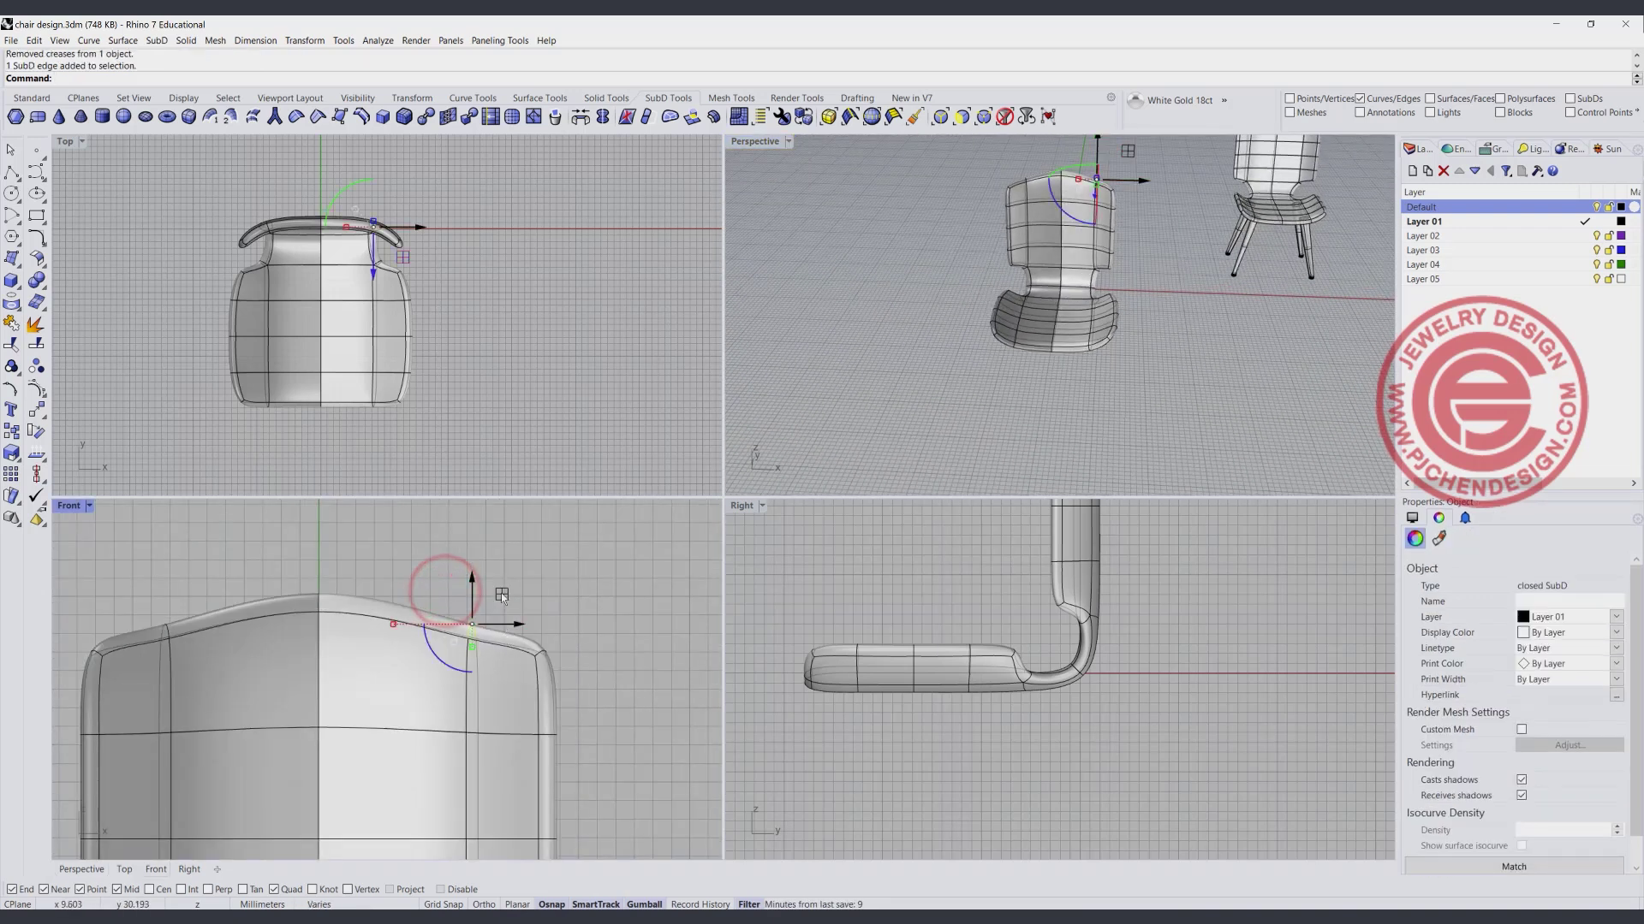
{"action": "left_click_drag", "start_coordinate": [501, 594], "coordinate": [519, 579]}
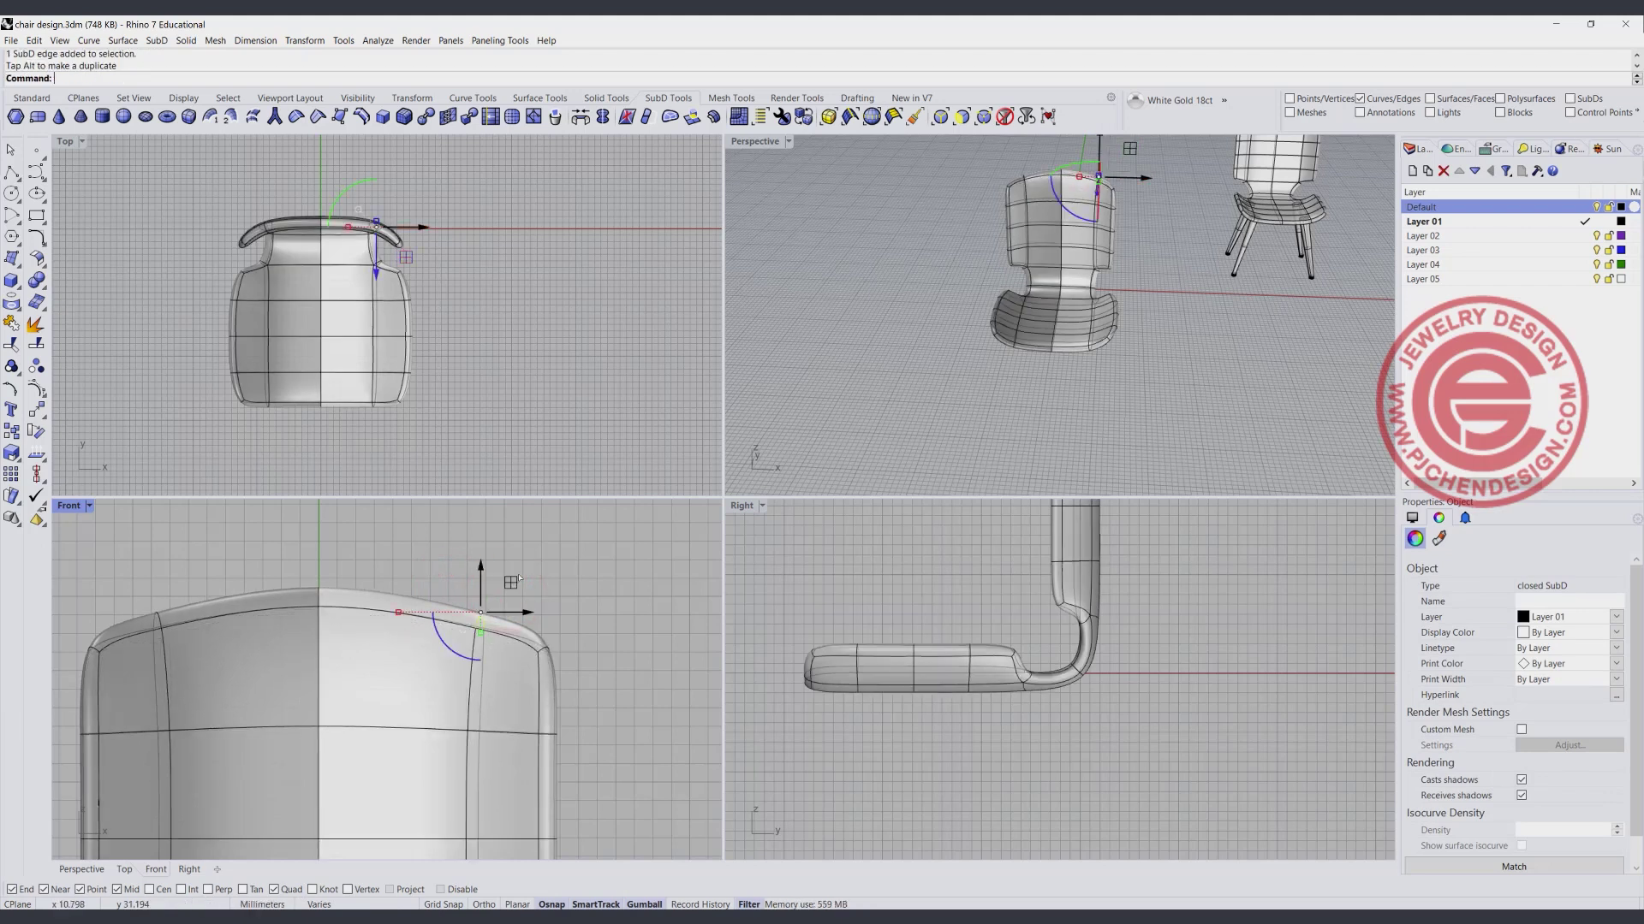
Select the two side vertices just below the backrest's upper corner on the positive X side and move them slightly inward in X.
{"action": "left_click", "coordinate": [983, 117]}
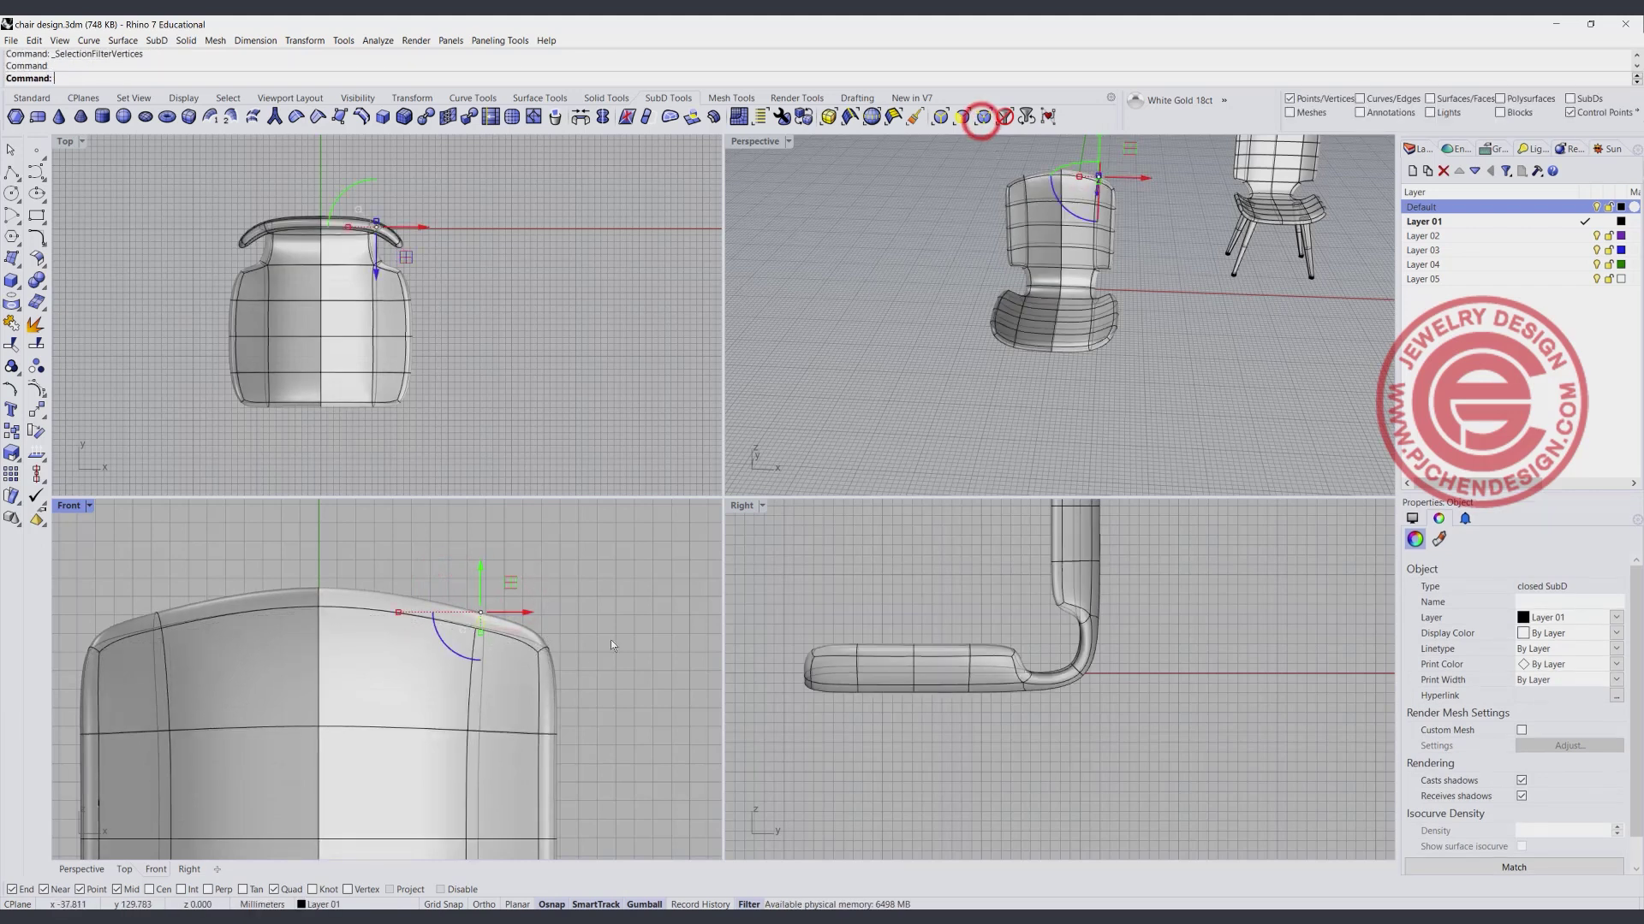
{"action": "left_click_drag", "start_coordinate": [510, 712], "coordinate": [580, 734]}
{"action": "scroll", "coordinate": [601, 680], "scroll_direction": "down", "scroll_amount": 6}
{"action": "right_click_drag", "start_coordinate": [629, 756], "coordinate": [568, 675]}
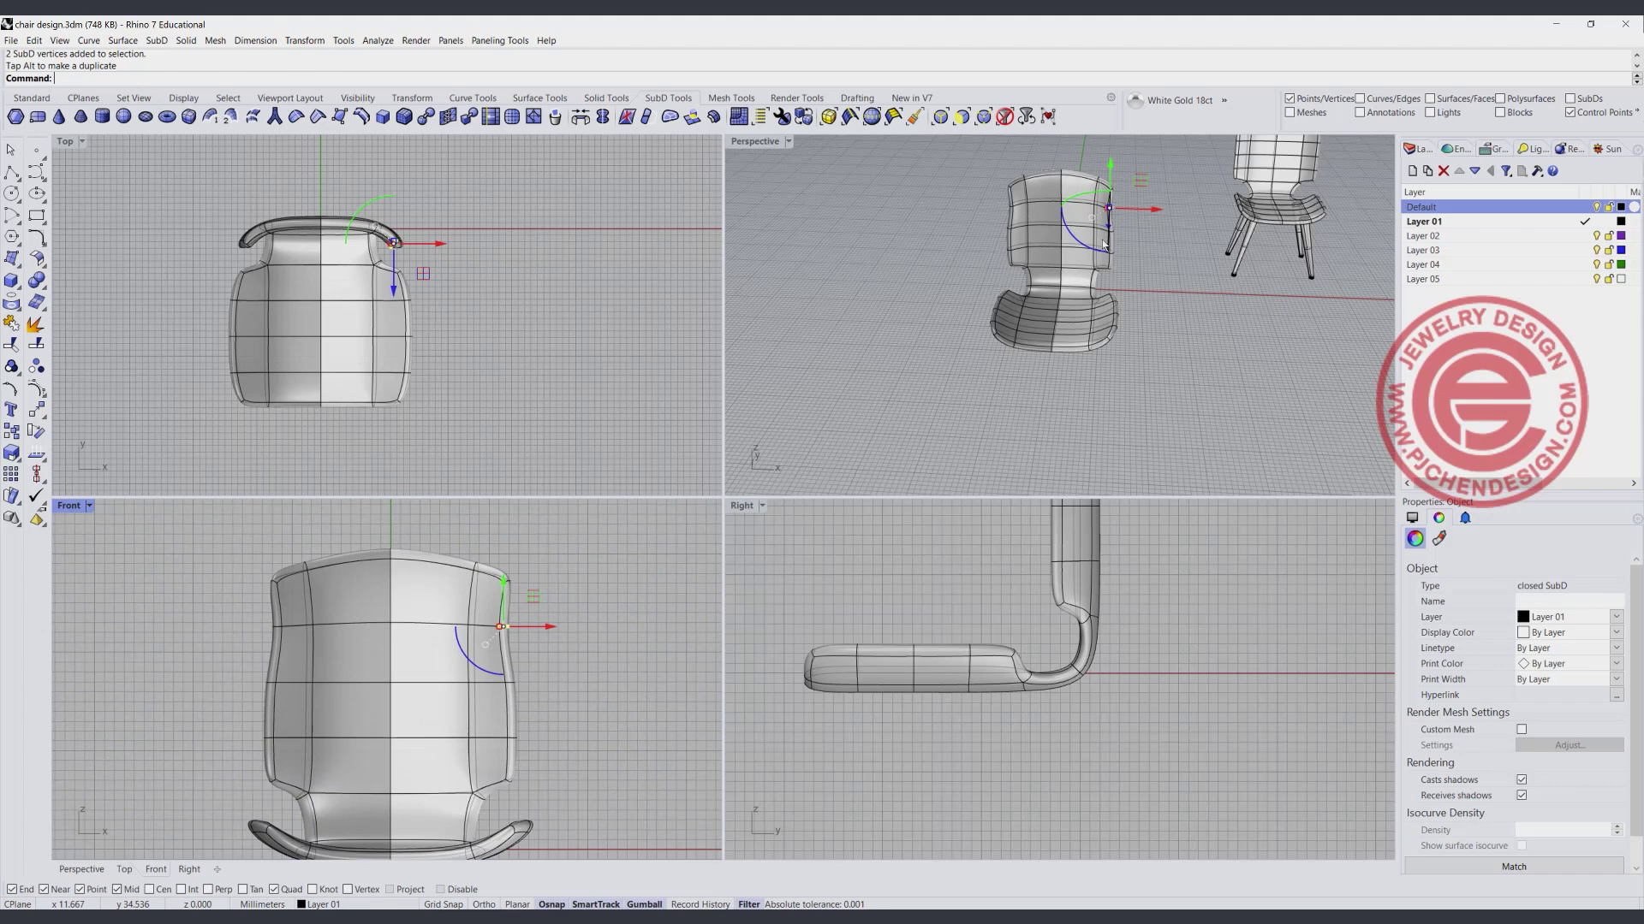
Select the vertices at the middle of the seat's front edge and move them forward in the Top view to bow the edge outward.
{"action": "scroll", "coordinate": [1103, 240], "scroll_direction": "down", "scroll_amount": 5}
{"action": "right_click_drag", "start_coordinate": [1103, 241], "coordinate": [1062, 269]}
{"action": "left_click", "coordinate": [1065, 353]}
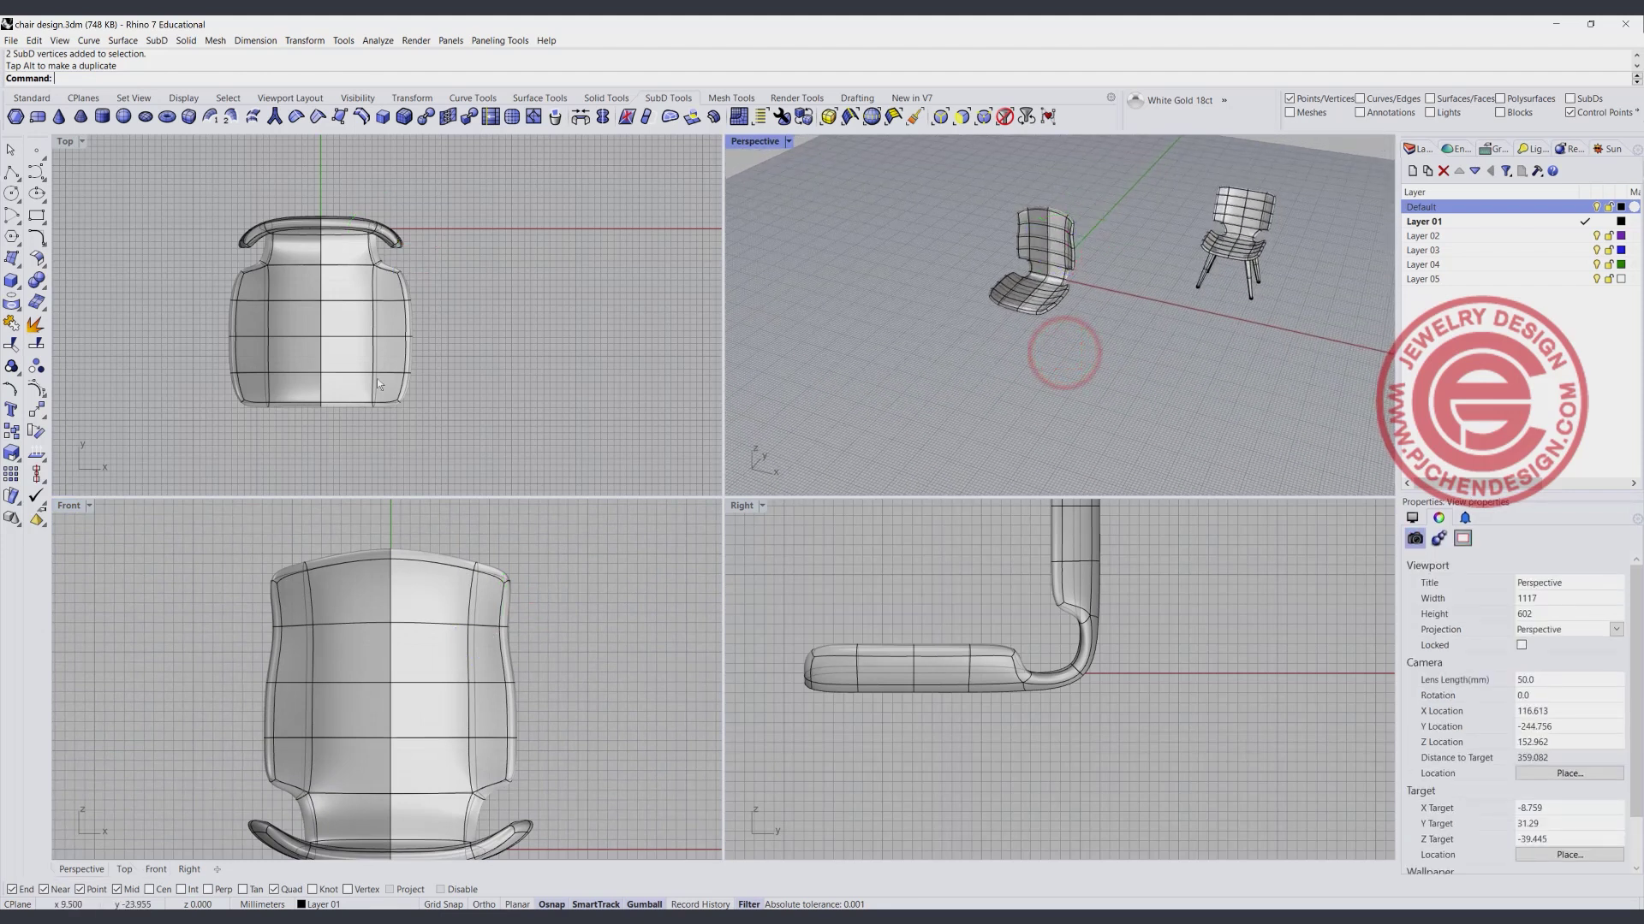
{"action": "scroll", "coordinate": [311, 416], "scroll_direction": "up", "scroll_amount": 3}
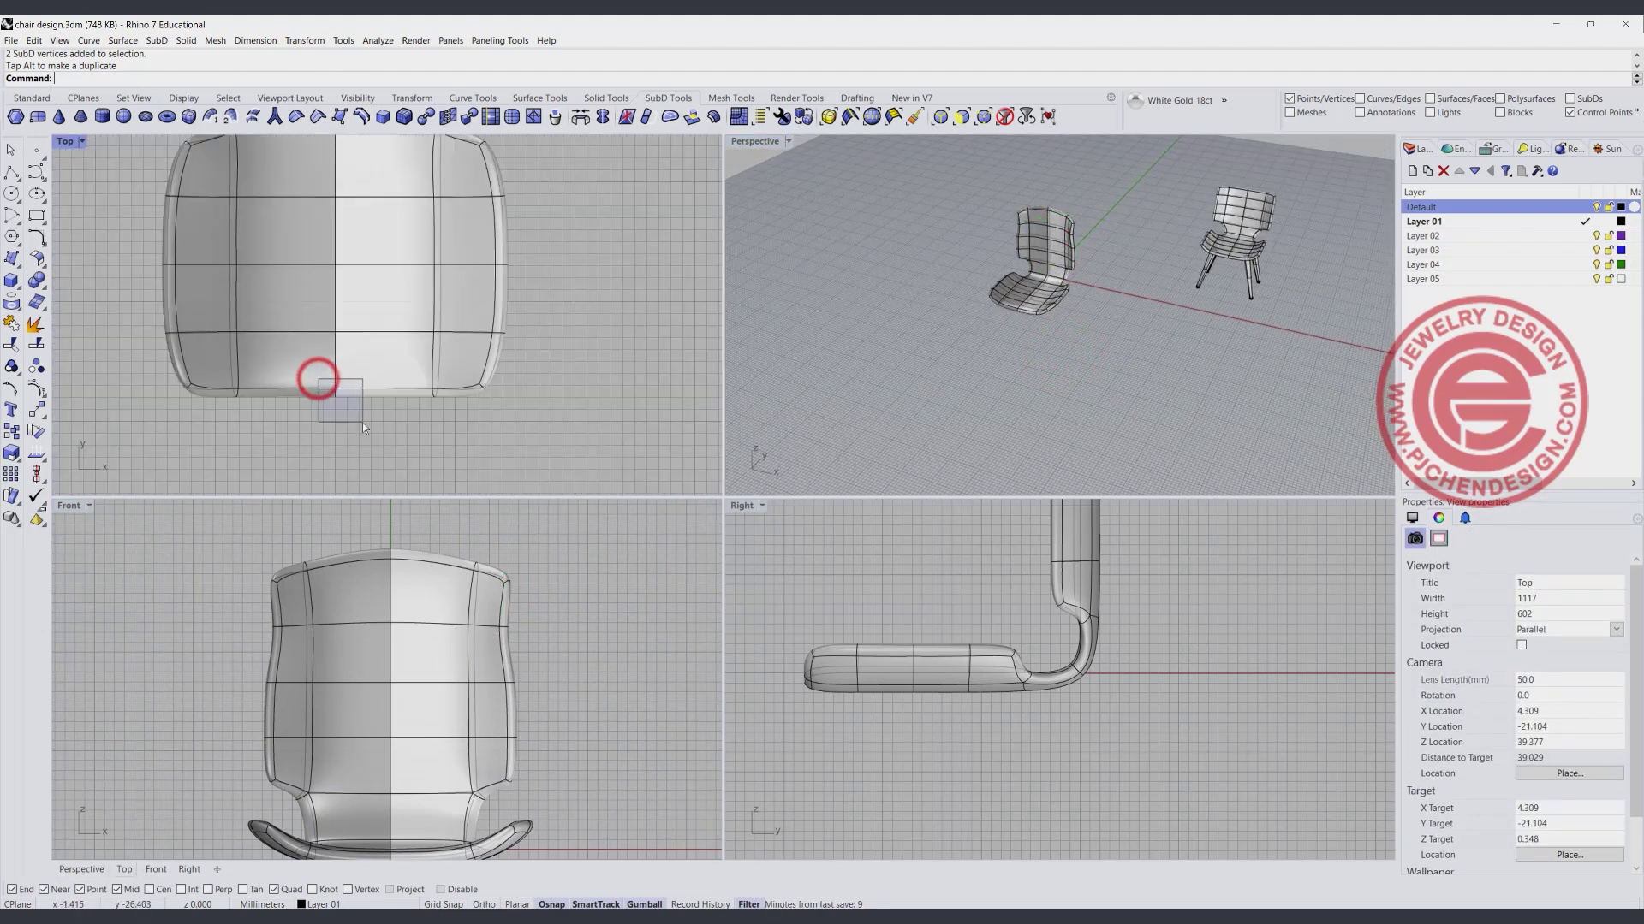
{"action": "left_click_drag", "start_coordinate": [362, 423], "coordinate": [362, 423]}
{"action": "left_click_drag", "start_coordinate": [336, 343], "coordinate": [338, 377]}
{"action": "left_click", "coordinate": [553, 472]}
{"action": "right_click_drag", "start_coordinate": [958, 324], "coordinate": [1037, 255]}
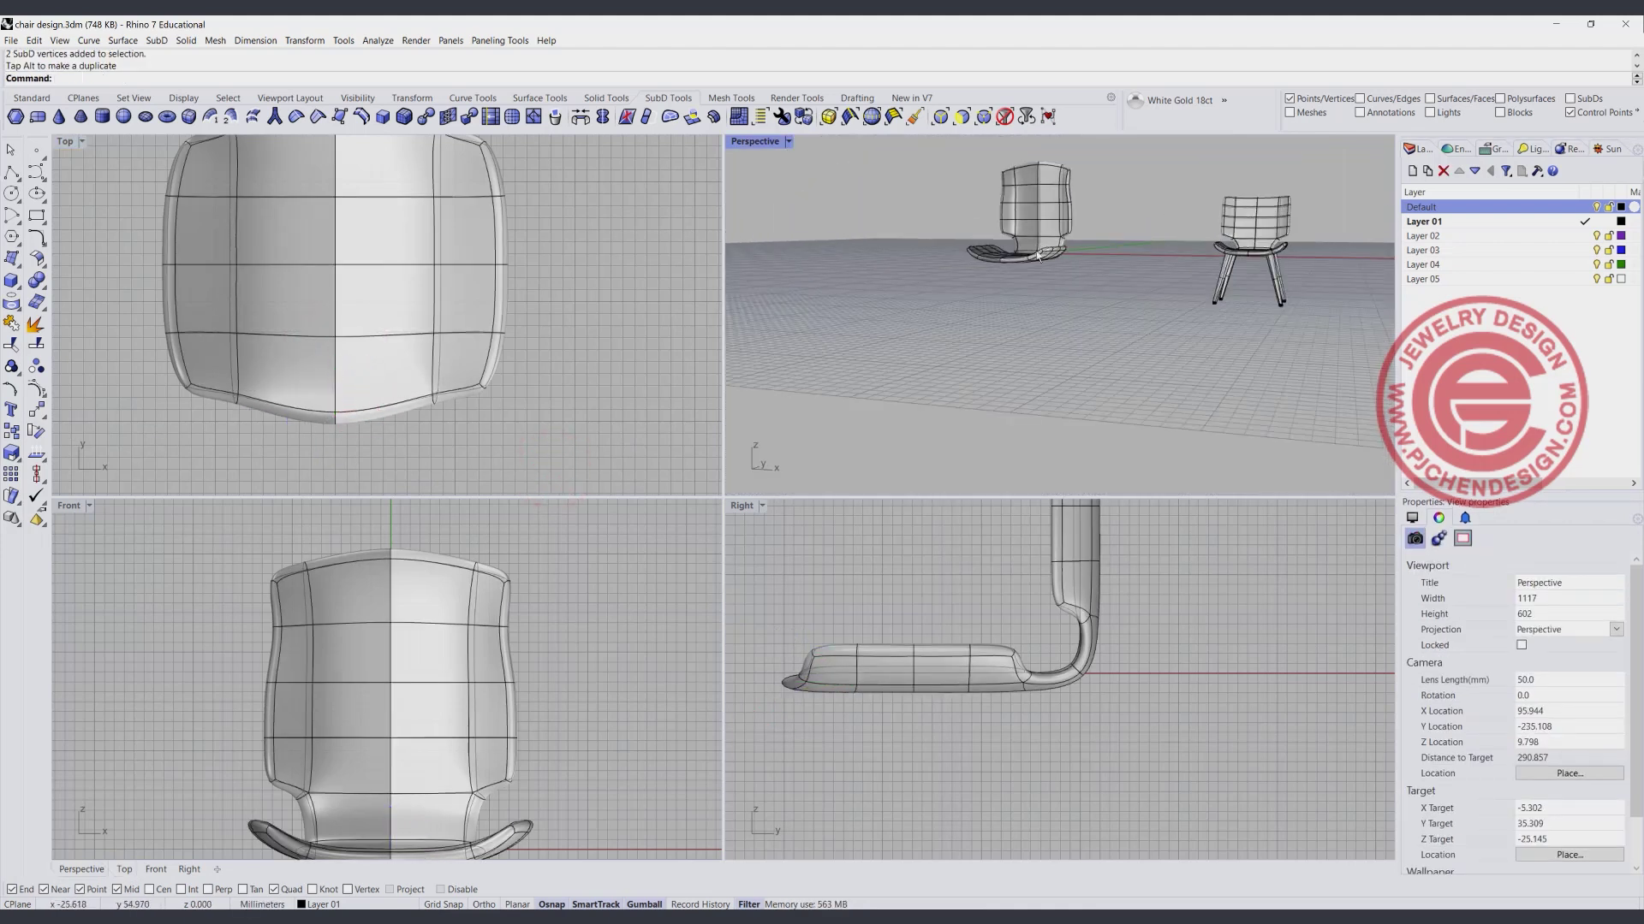
{"action": "scroll", "coordinate": [906, 745], "scroll_direction": "down", "scroll_amount": 4}
{"action": "right_click_drag", "start_coordinate": [905, 745], "coordinate": [944, 660]}
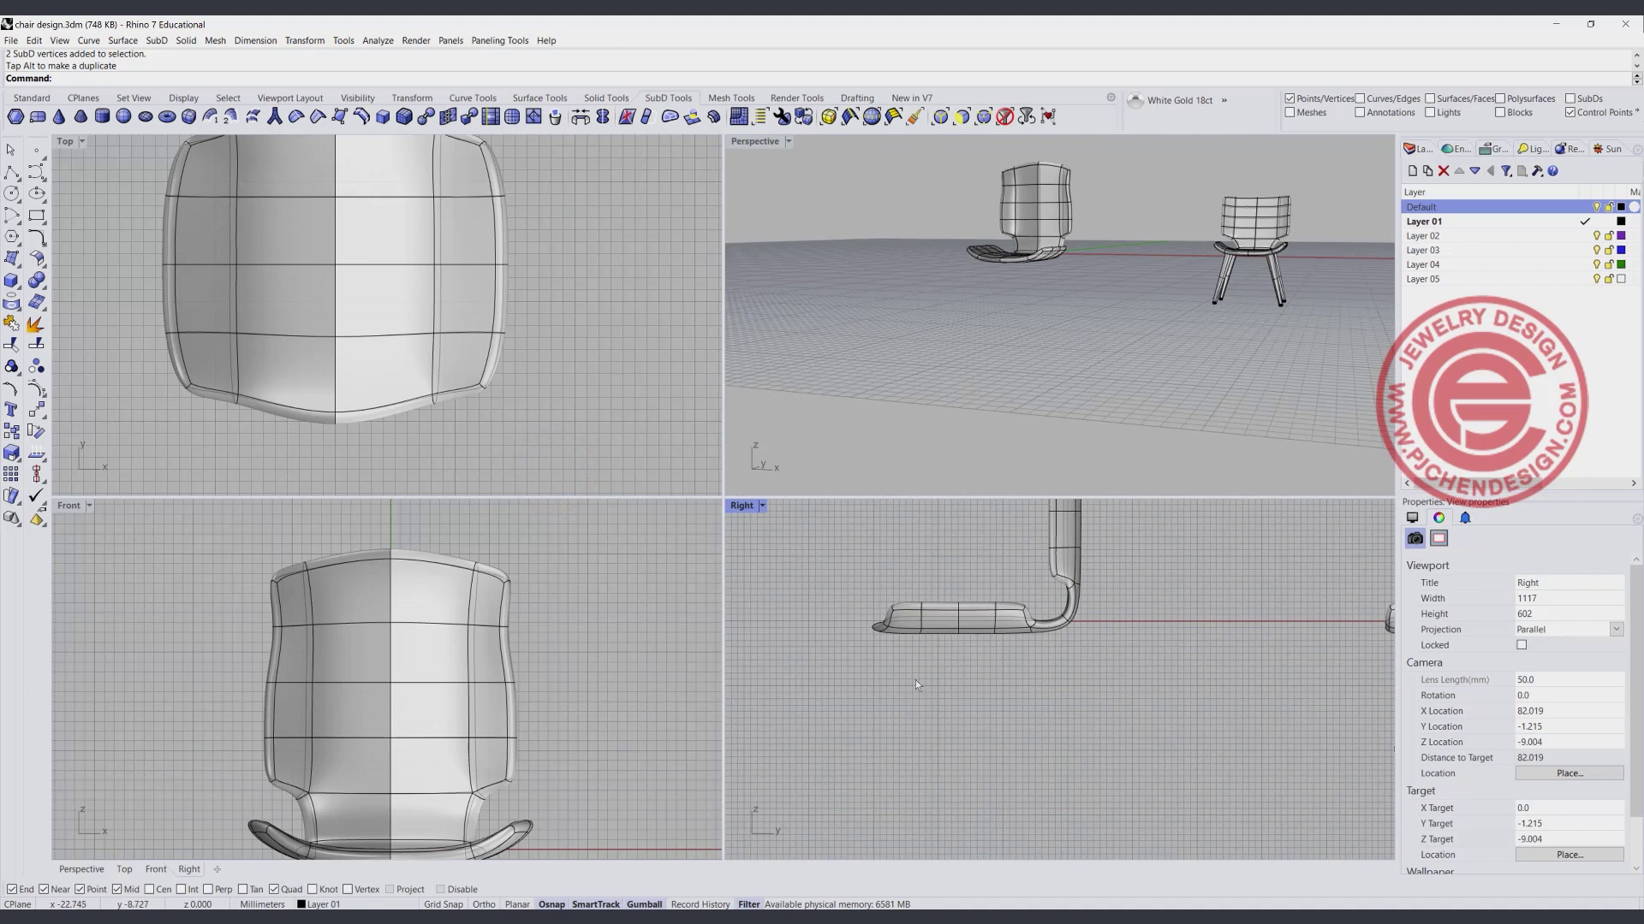
{"action": "left_click", "coordinate": [11, 171]}
{"action": "left_click", "coordinate": [974, 750]}
{"action": "scroll", "coordinate": [1050, 584], "scroll_direction": "down", "scroll_amount": 2}
{"action": "key", "text": "Escape"}
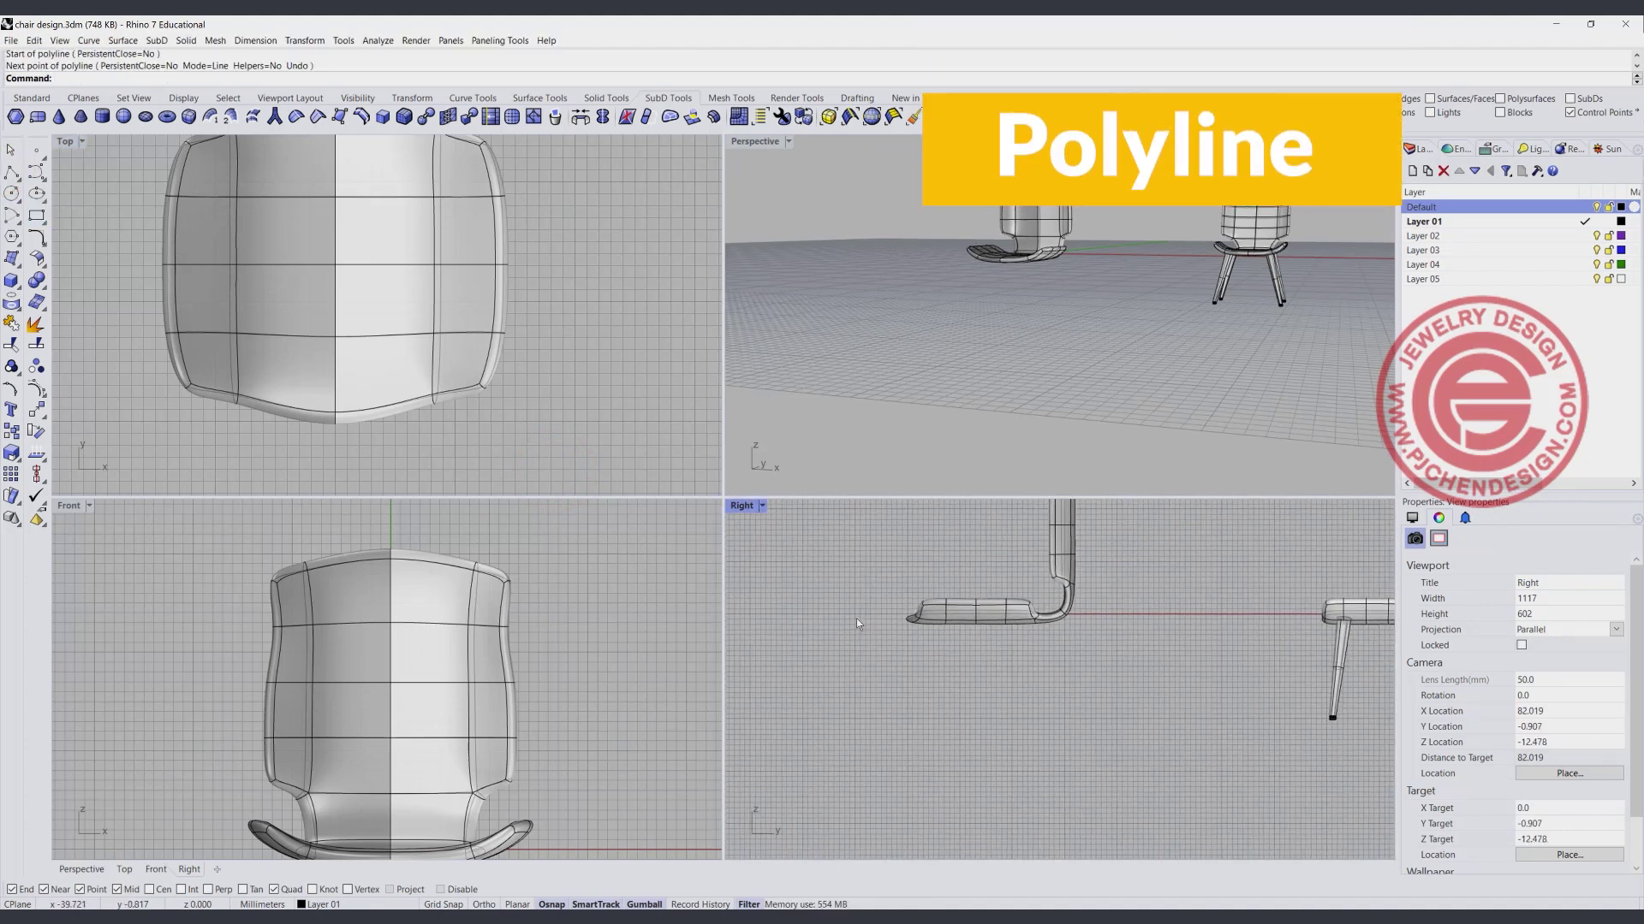
Draw a vertical two-point polyline in front of the seat in the Right view, running from seat level down to leg length.
{"action": "left_click", "coordinate": [11, 171]}
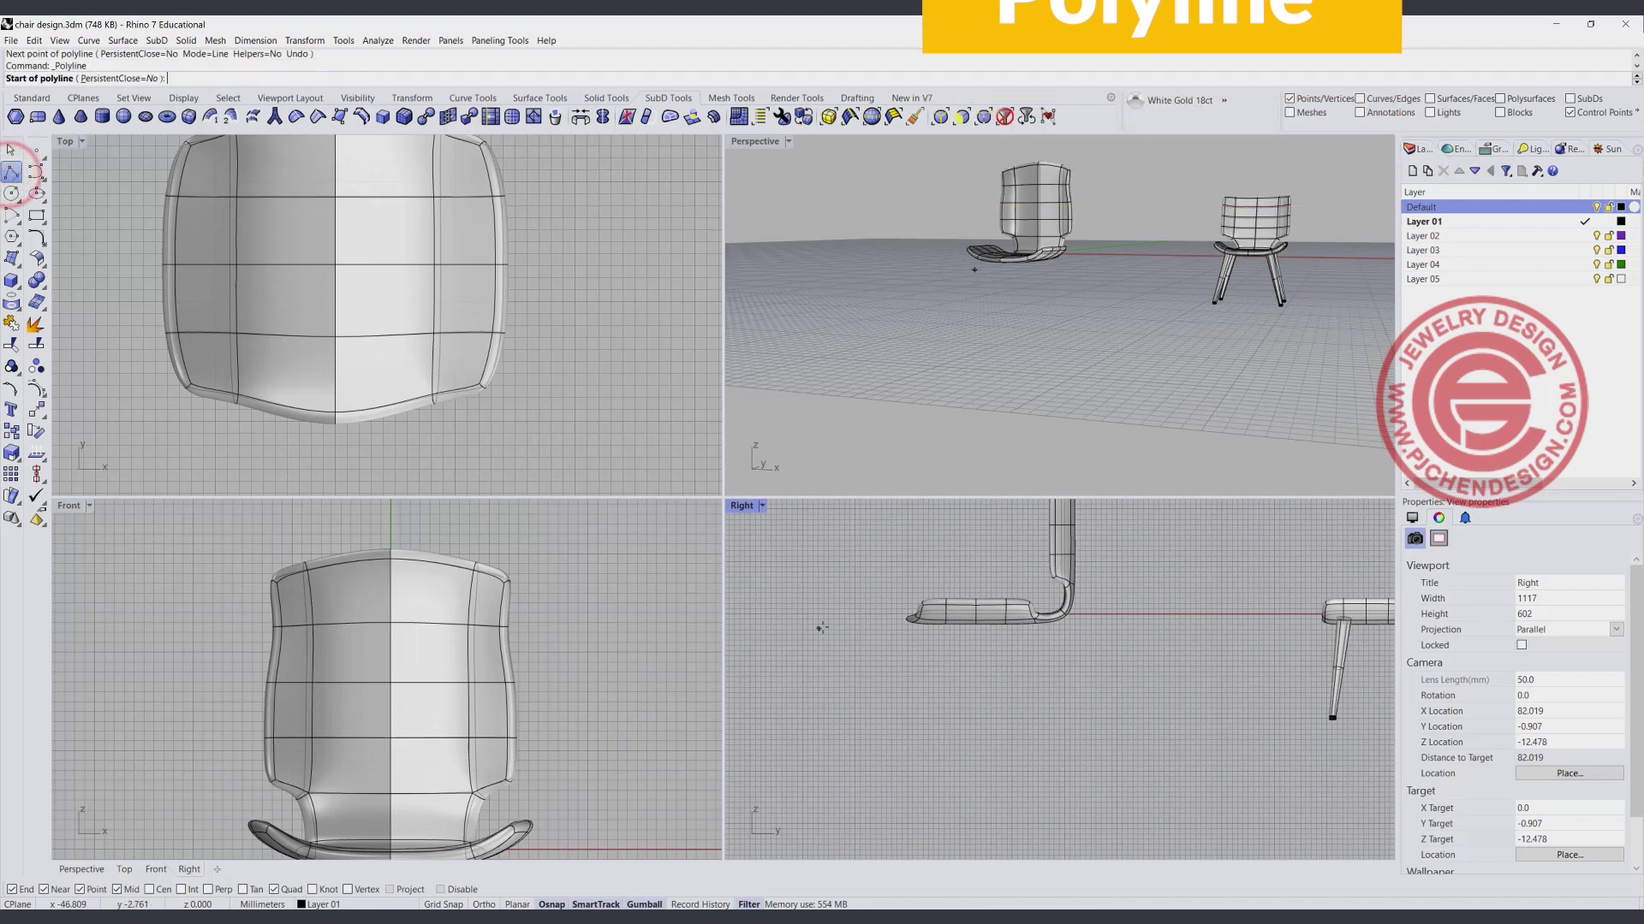
{"action": "left_click", "coordinate": [845, 625]}
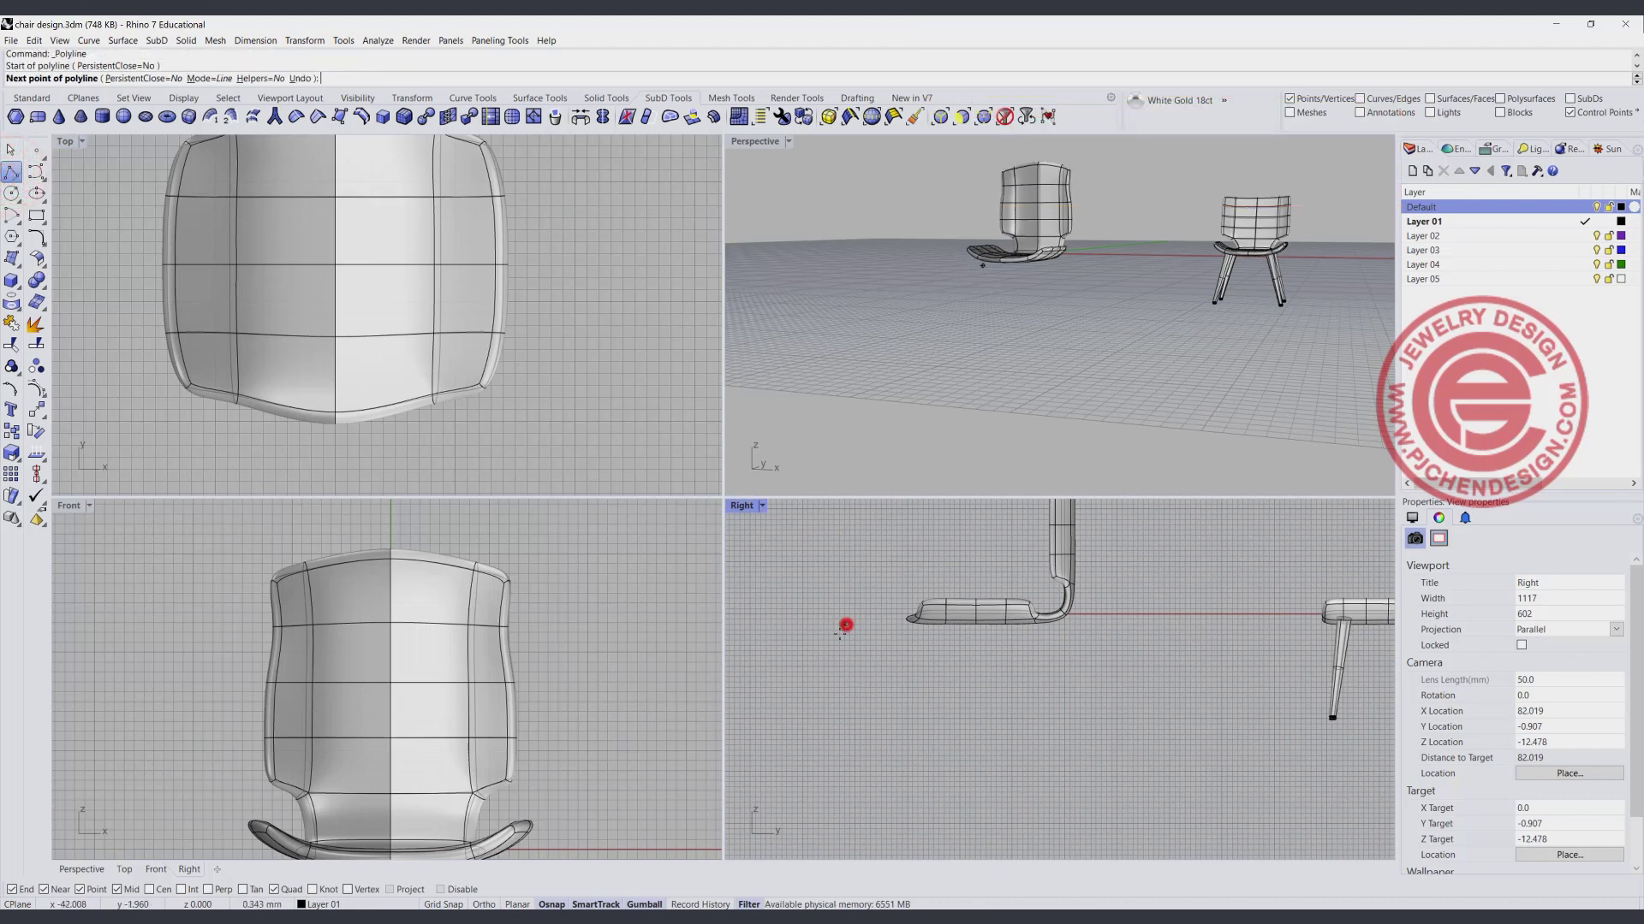
{"action": "left_click", "coordinate": [846, 791]}
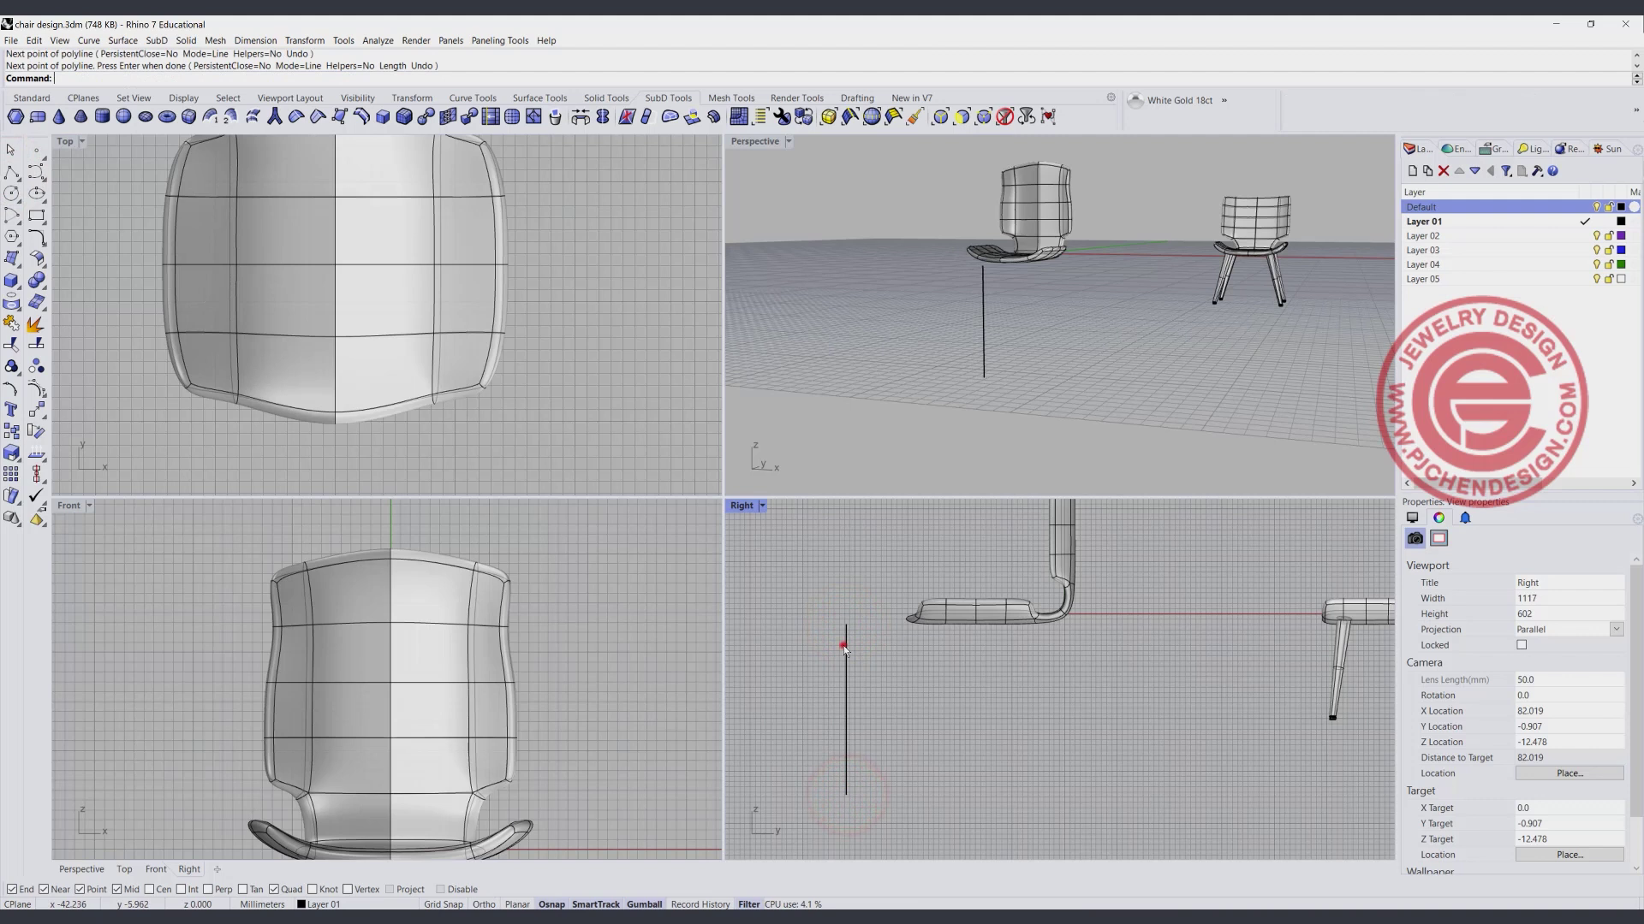
{"action": "right_click", "coordinate": [845, 646]}
Create a tapered, flat-capped pipe along the vertical line with a start radius of about 2.74 mm and an end radius of about 1.22 mm.
{"action": "left_click", "coordinate": [15, 283]}
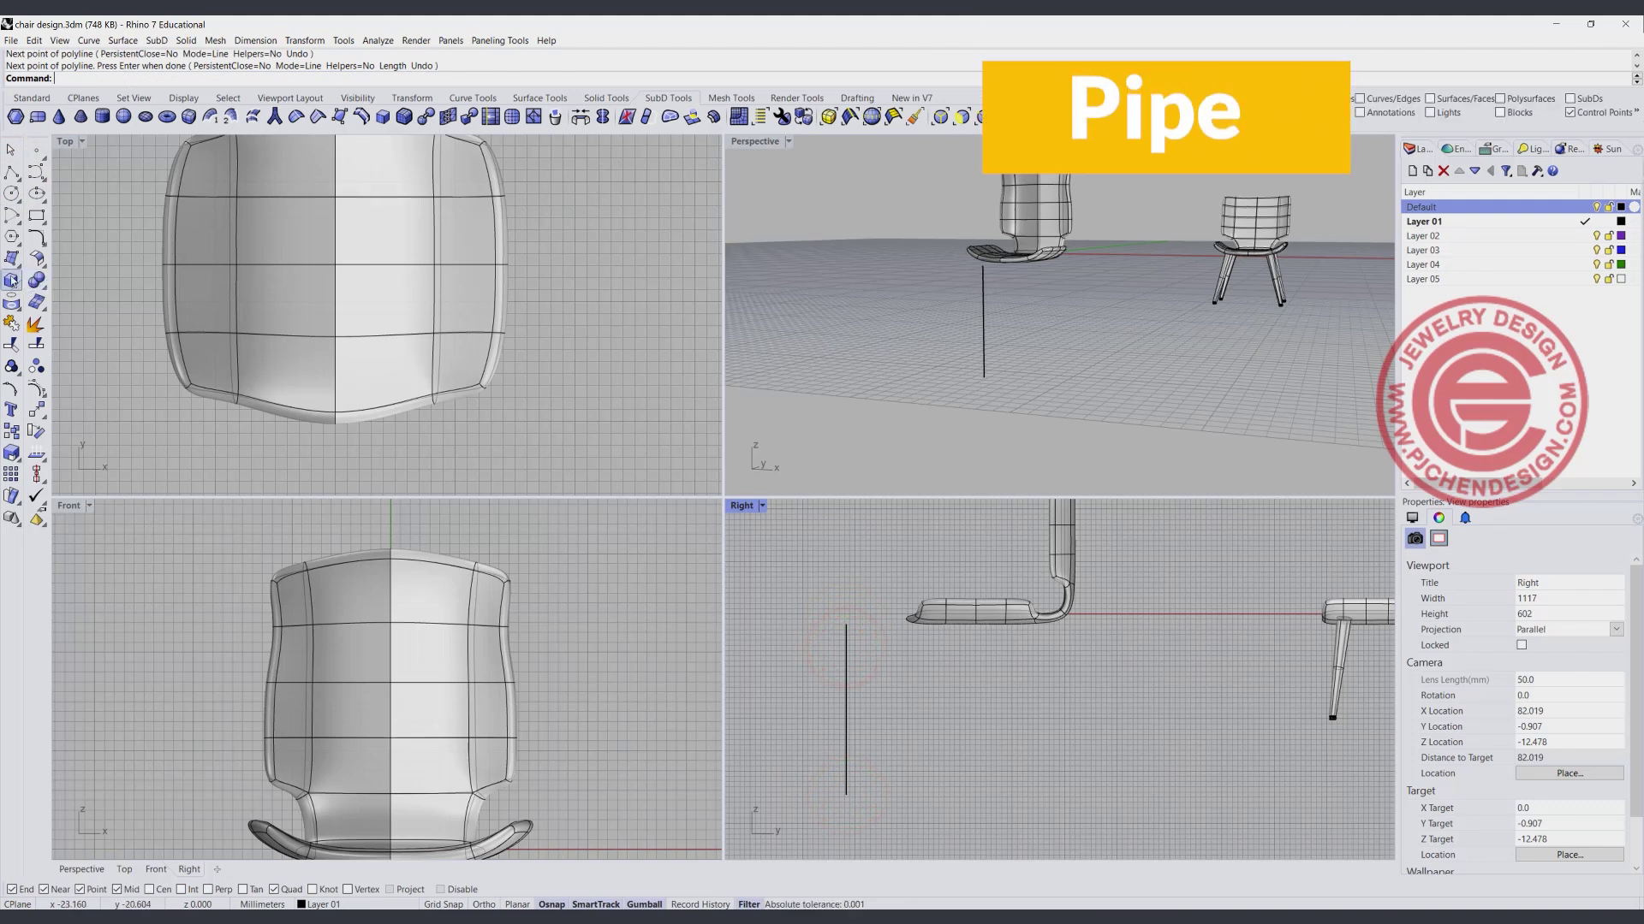
{"action": "left_click", "coordinate": [57, 350]}
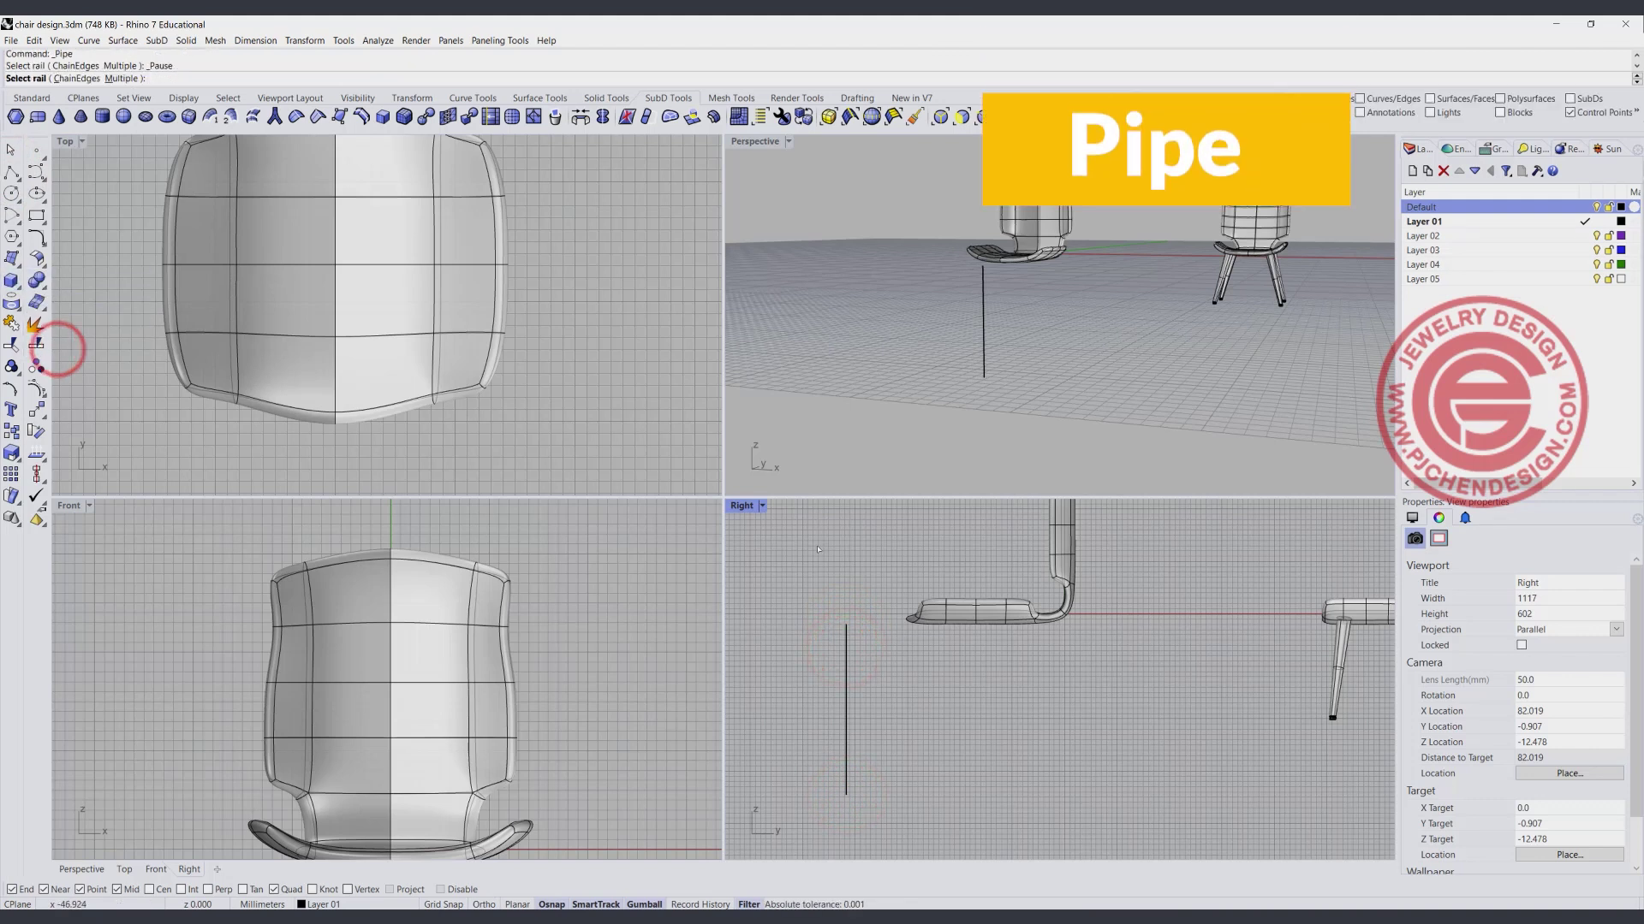
{"action": "left_click", "coordinate": [846, 631]}
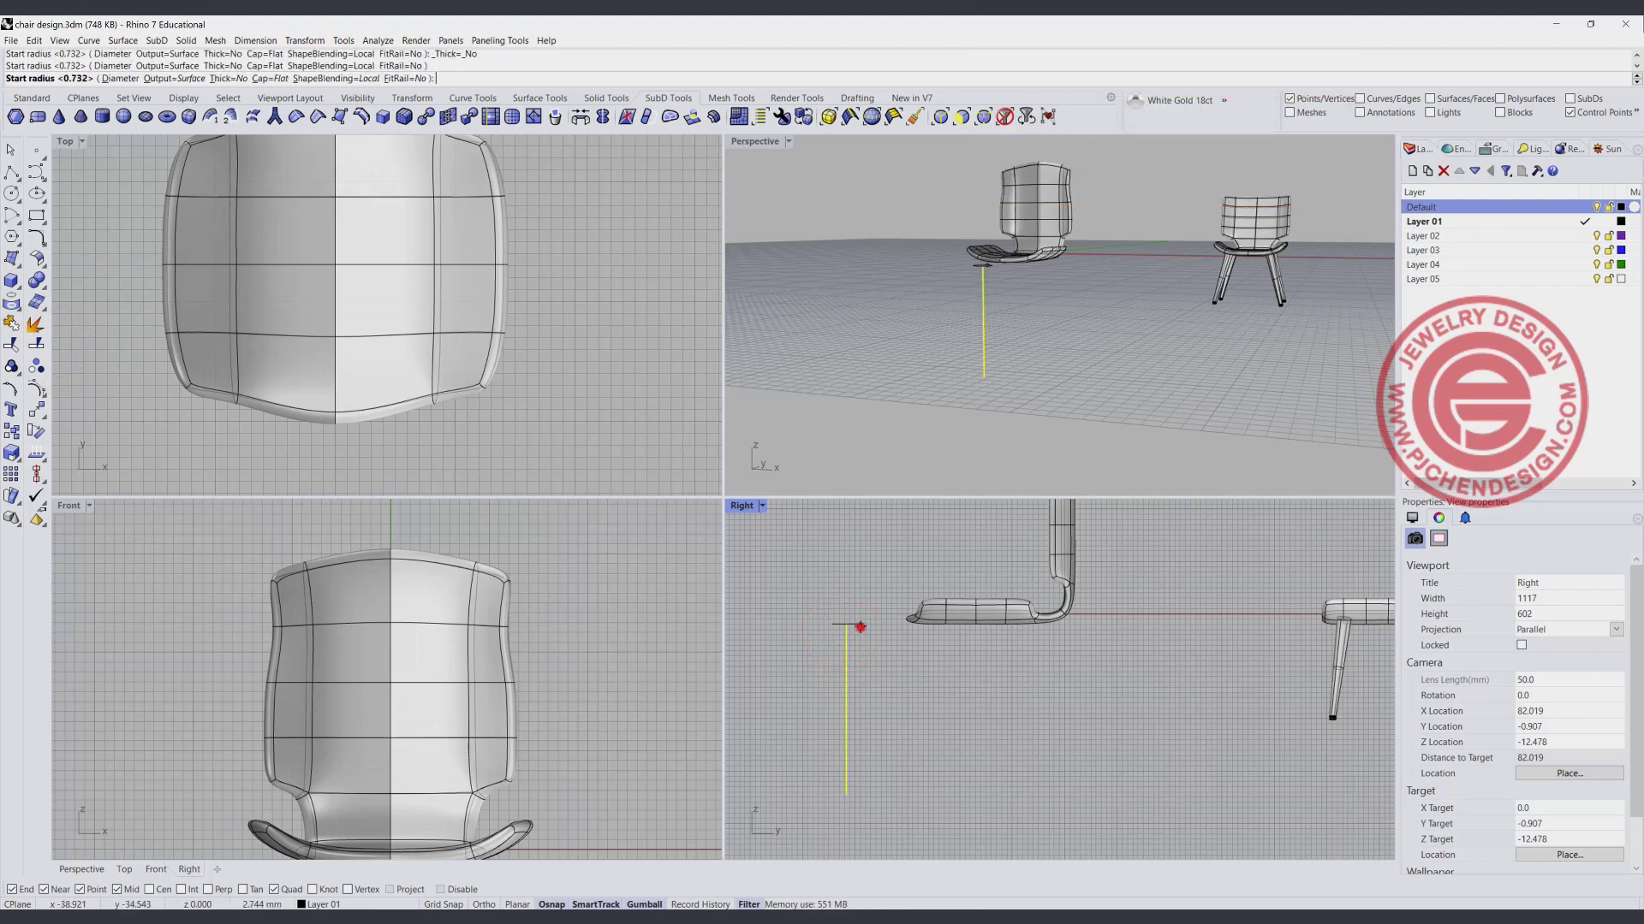
{"action": "left_click", "coordinate": [860, 627]}
{"action": "scroll", "coordinate": [852, 809], "scroll_direction": "up", "scroll_amount": 2}
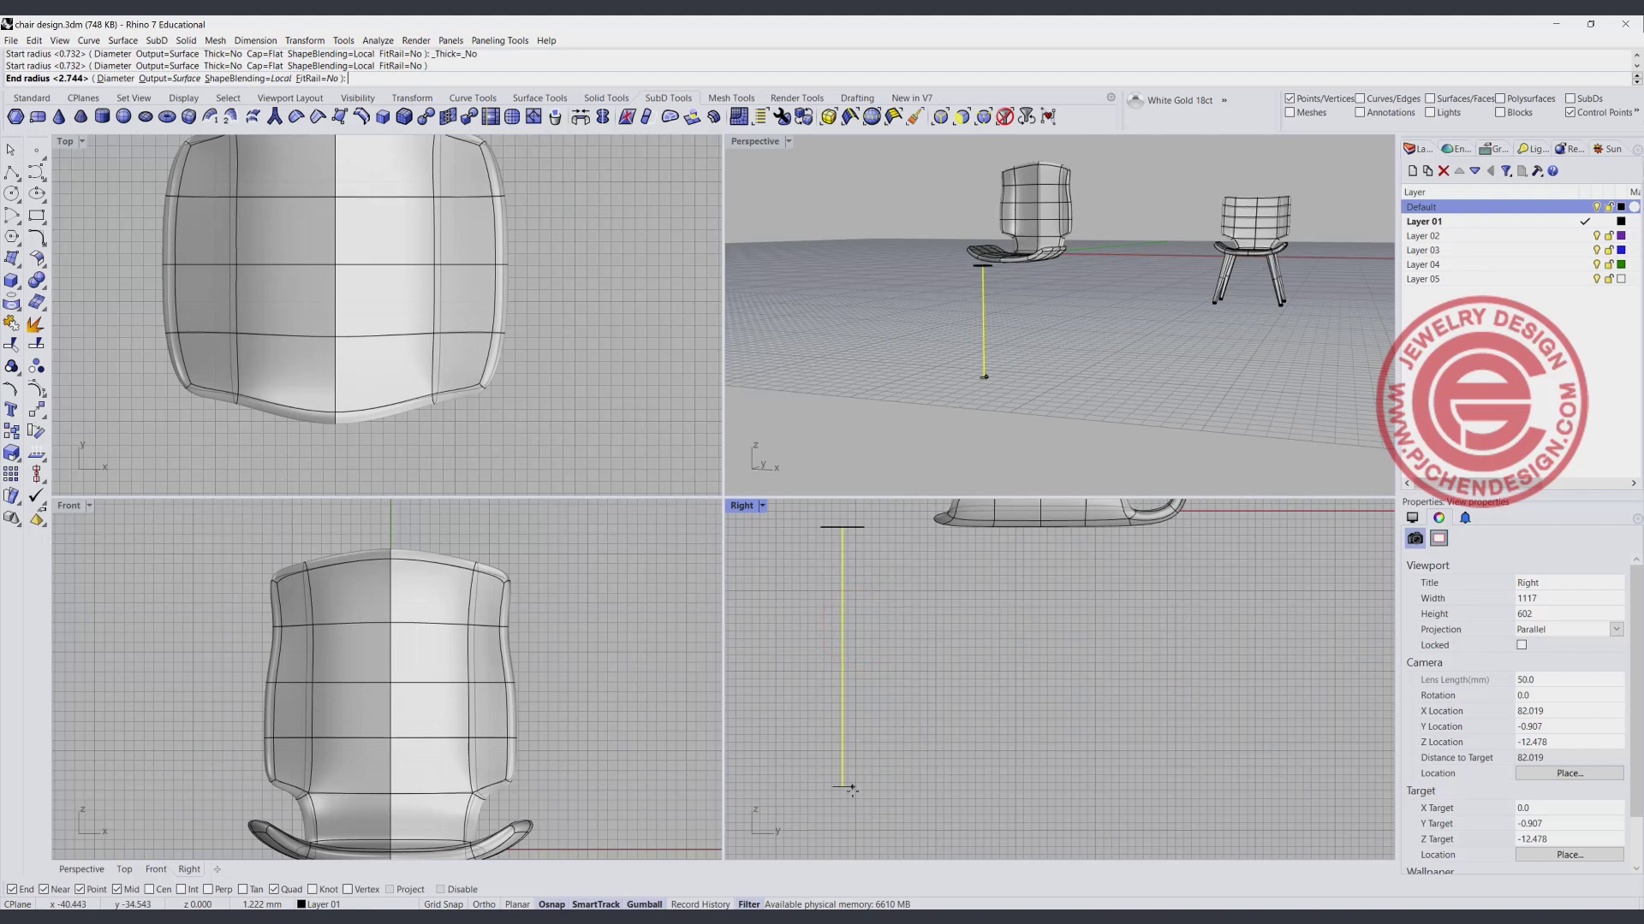
{"action": "left_click", "coordinate": [853, 791]}
{"action": "key", "text": "Return"}
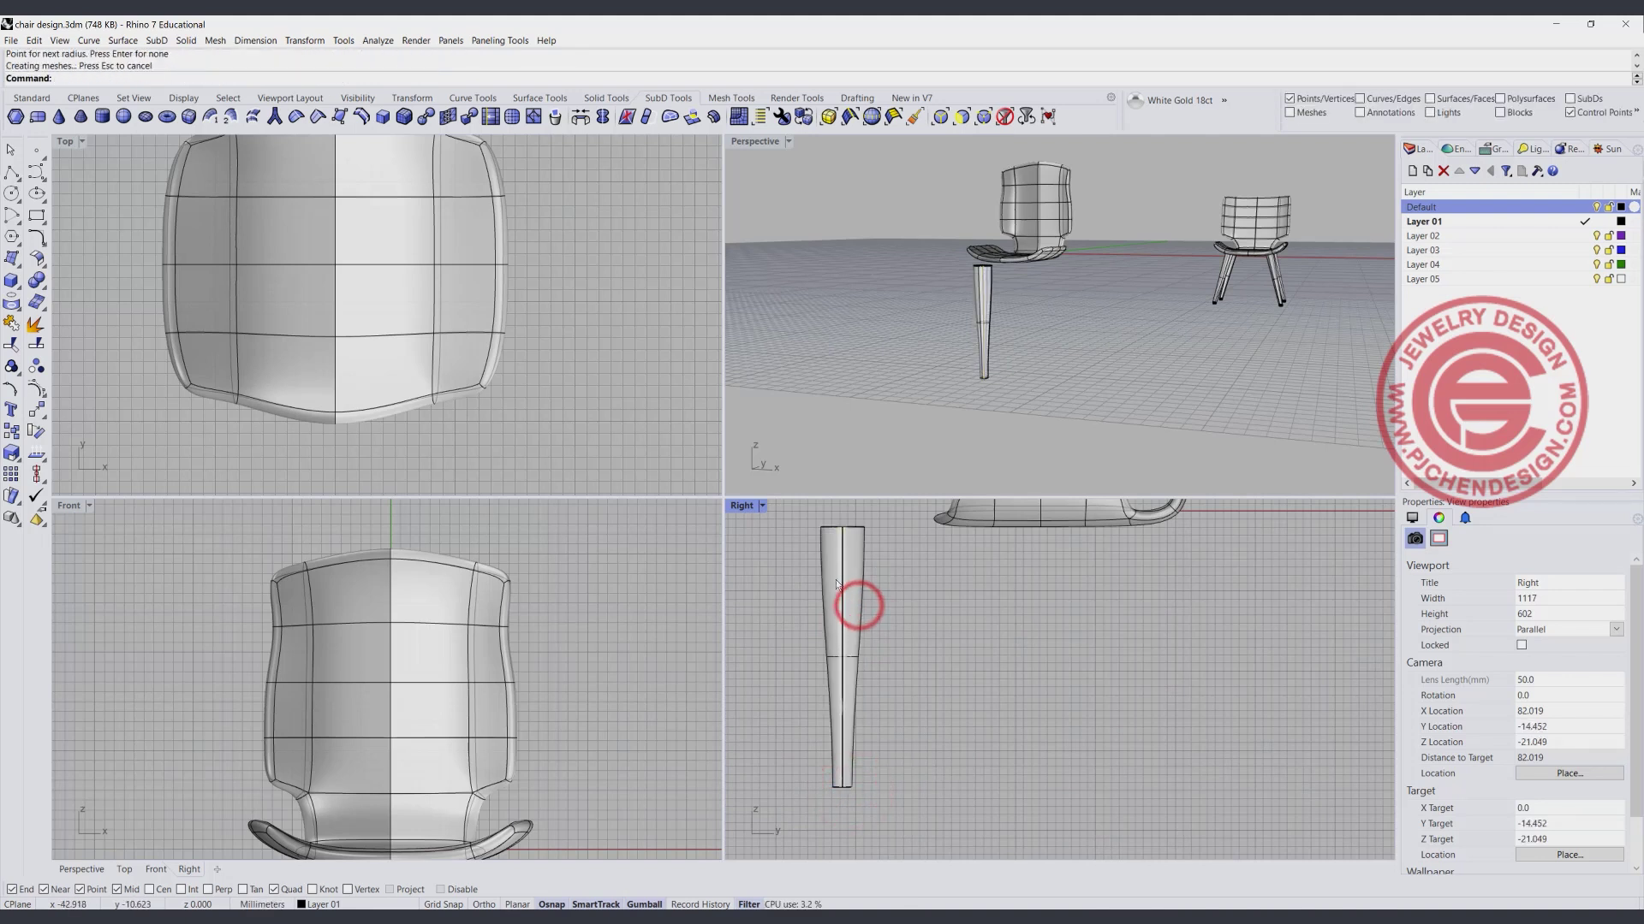
Select the tapered pipe without its center curve and move it under the seat's front corner on the positive X side in the Top view.
{"action": "right_click_drag", "start_coordinate": [993, 354], "coordinate": [973, 322]}
{"action": "scroll", "coordinate": [924, 430], "scroll_direction": "up", "scroll_amount": 4}
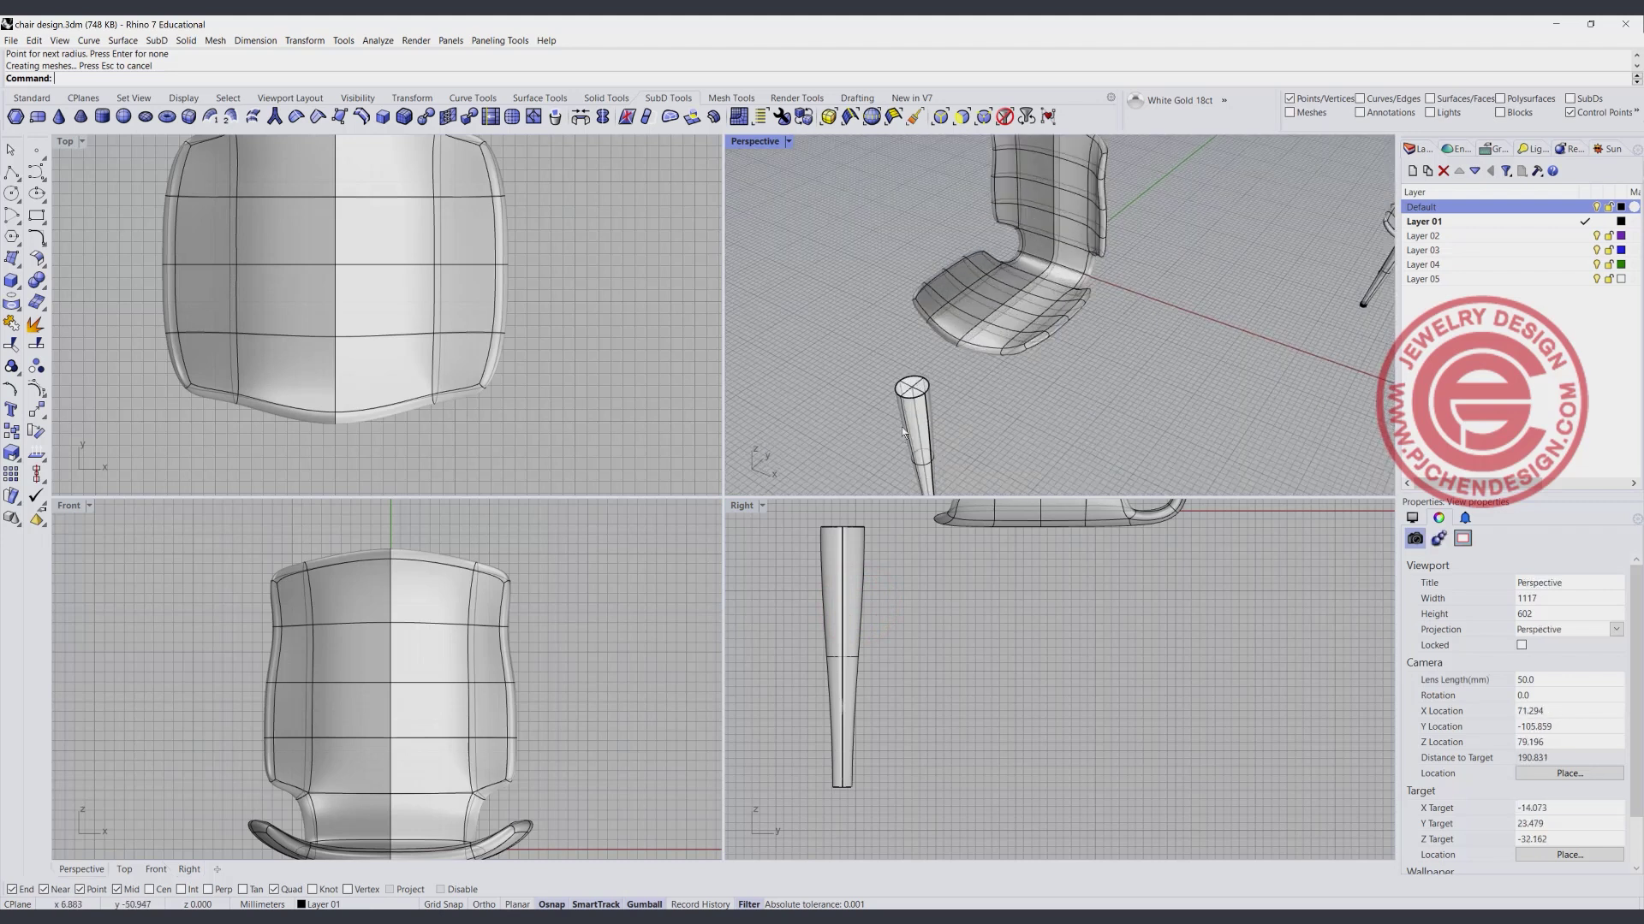
{"action": "left_click", "coordinate": [903, 426]}
{"action": "left_click", "coordinate": [1007, 118]}
{"action": "left_click", "coordinate": [917, 431]}
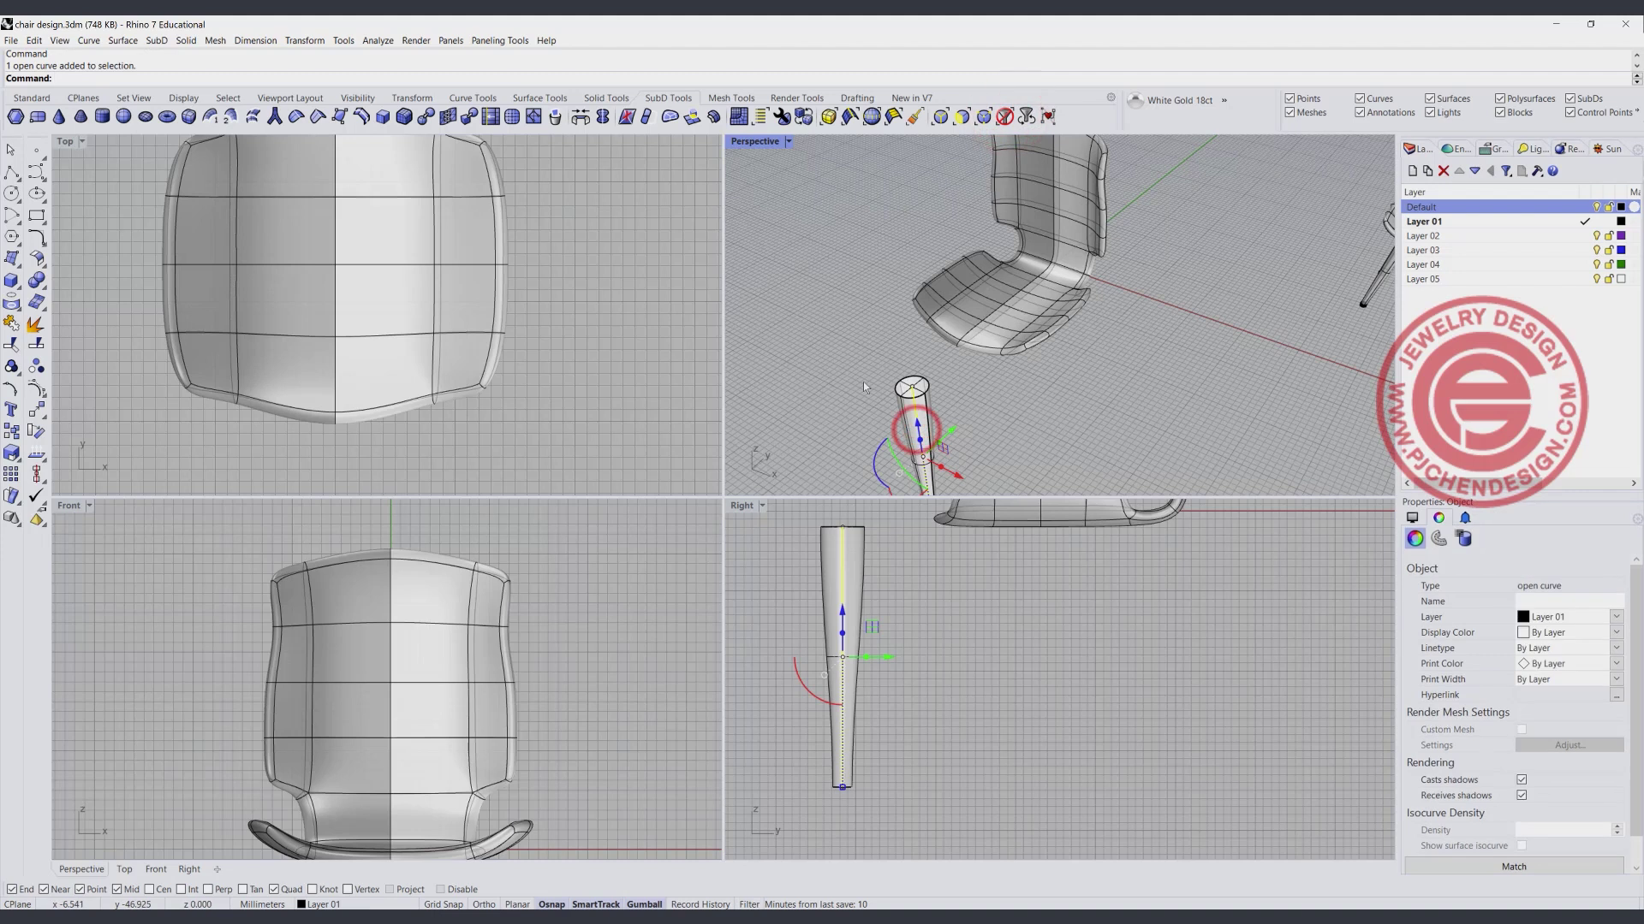
{"action": "left_click", "coordinate": [894, 398]}
{"action": "scroll", "coordinate": [343, 317], "scroll_direction": "down", "scroll_amount": 4}
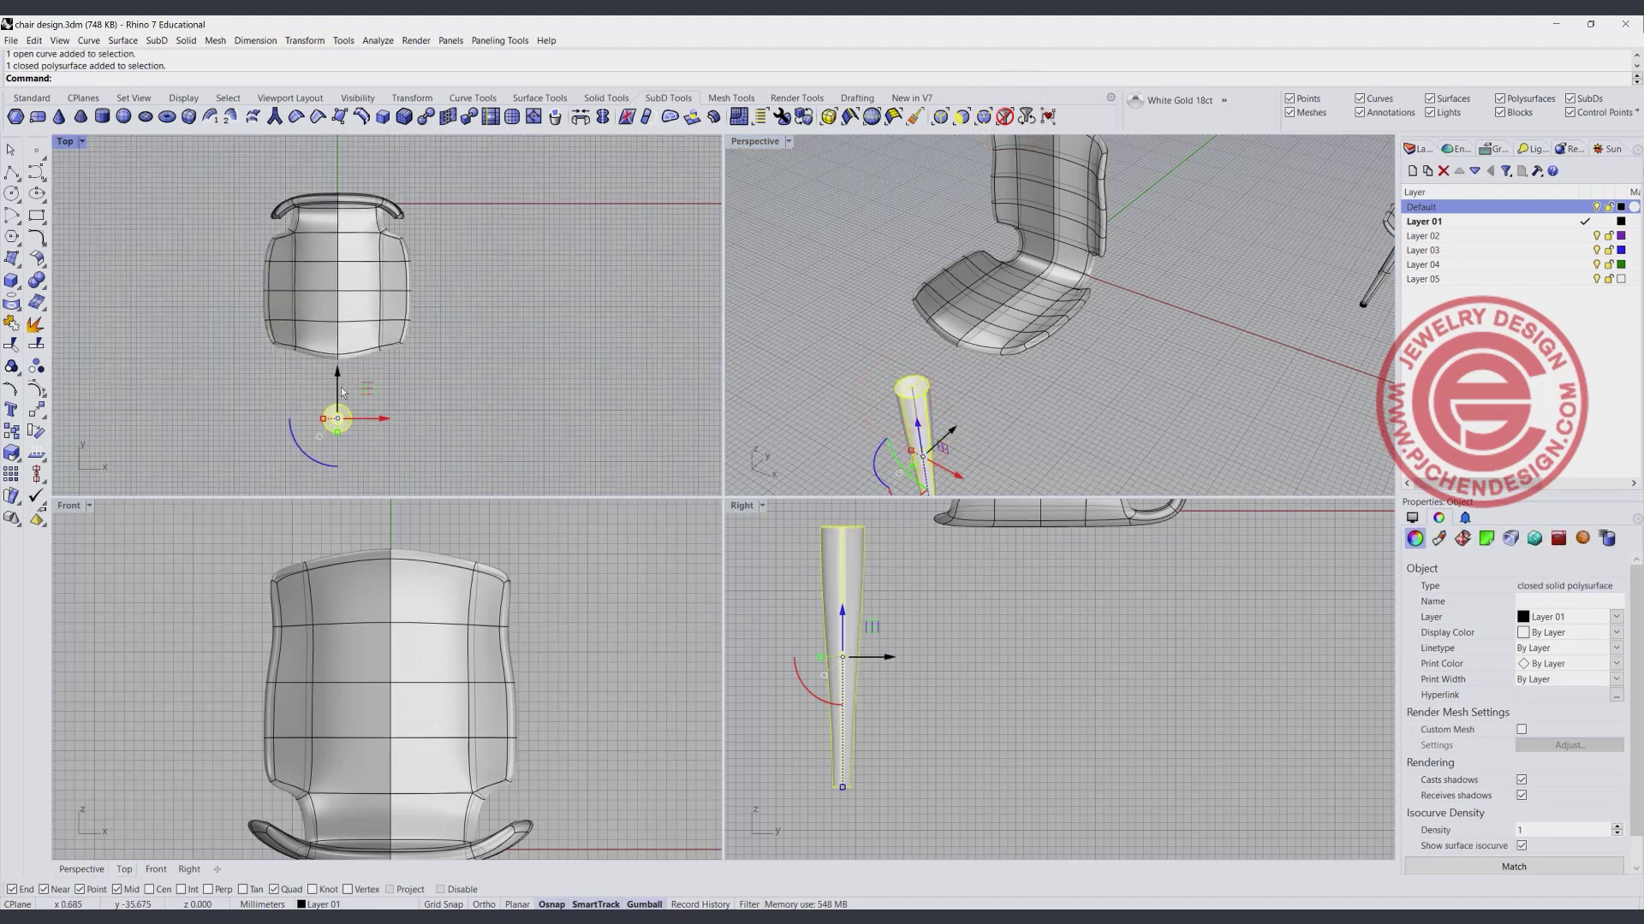
{"action": "left_click_drag", "start_coordinate": [340, 386], "coordinate": [426, 325]}
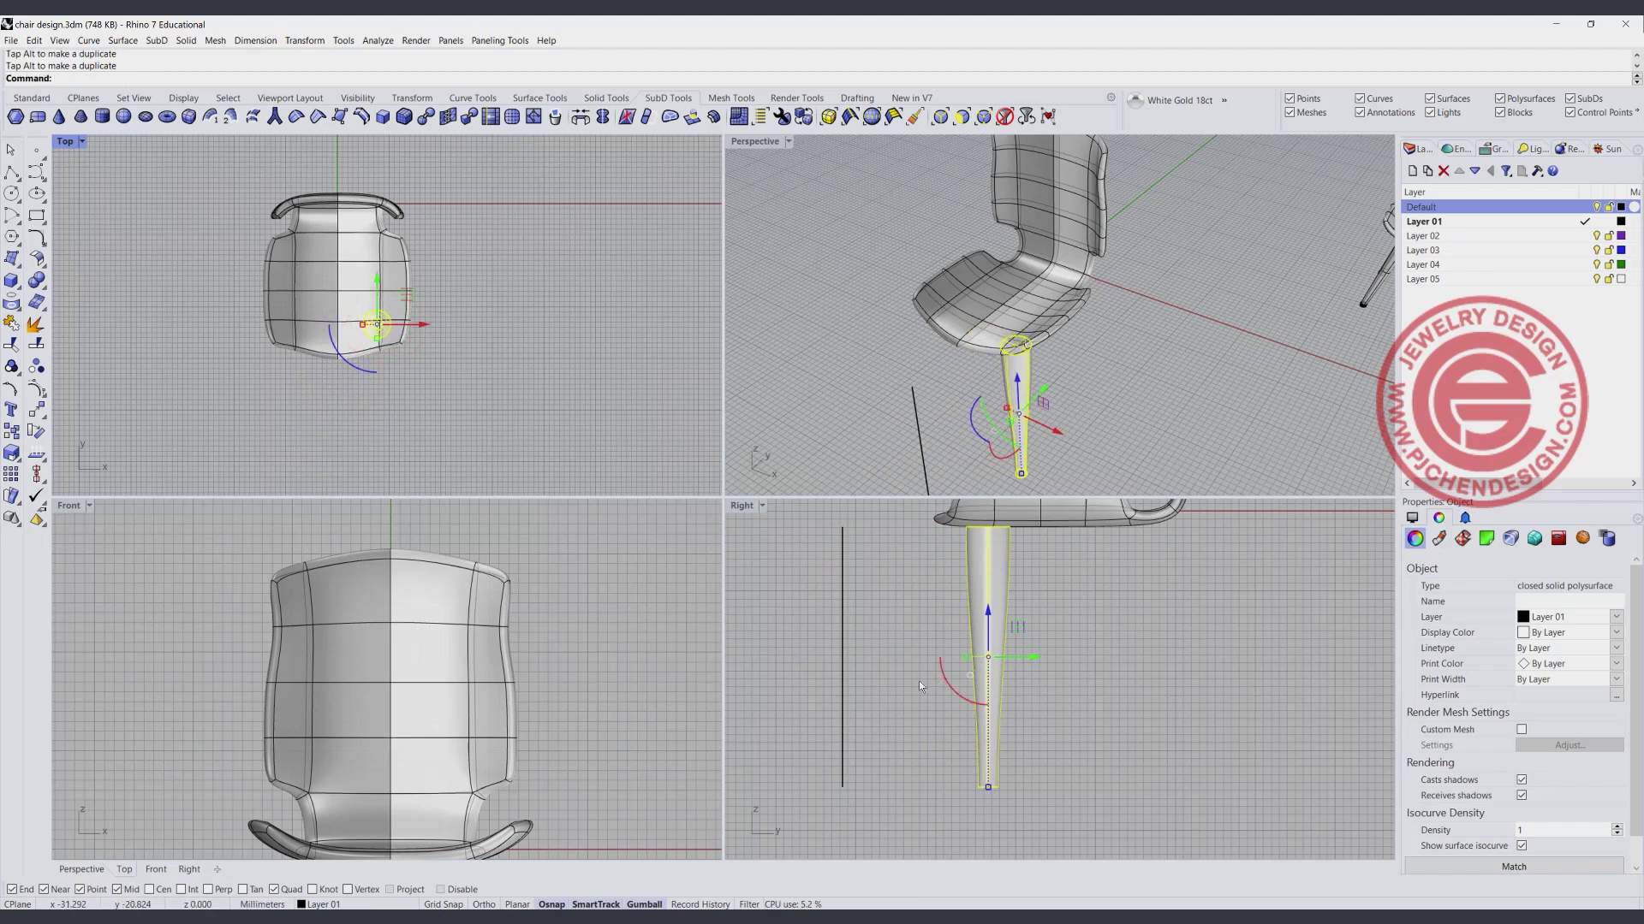
Tilt the leg so its foot points forward in the Right view and outward in the Front view.
{"action": "left_click_drag", "start_coordinate": [956, 696], "coordinate": [948, 685]}
{"action": "scroll", "coordinate": [440, 732], "scroll_direction": "down", "scroll_amount": 4}
{"action": "right_click_drag", "start_coordinate": [440, 732], "coordinate": [419, 587]}
{"action": "left_click", "coordinate": [535, 830]}
{"action": "left_click", "coordinate": [447, 763]}
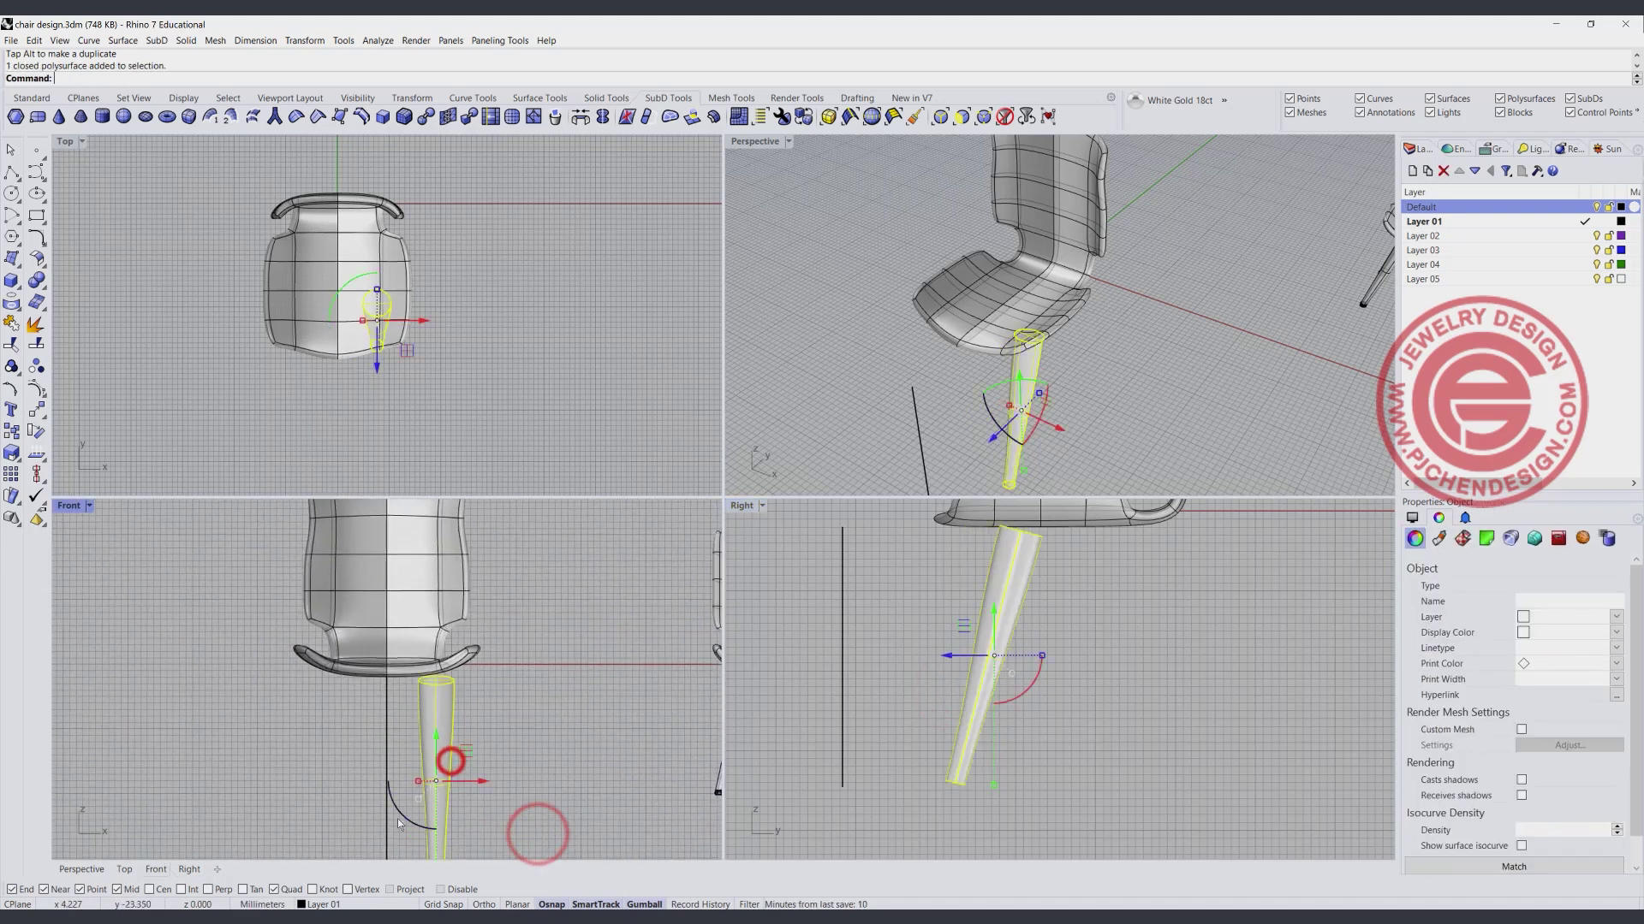
{"action": "left_click_drag", "start_coordinate": [401, 819], "coordinate": [418, 827]}
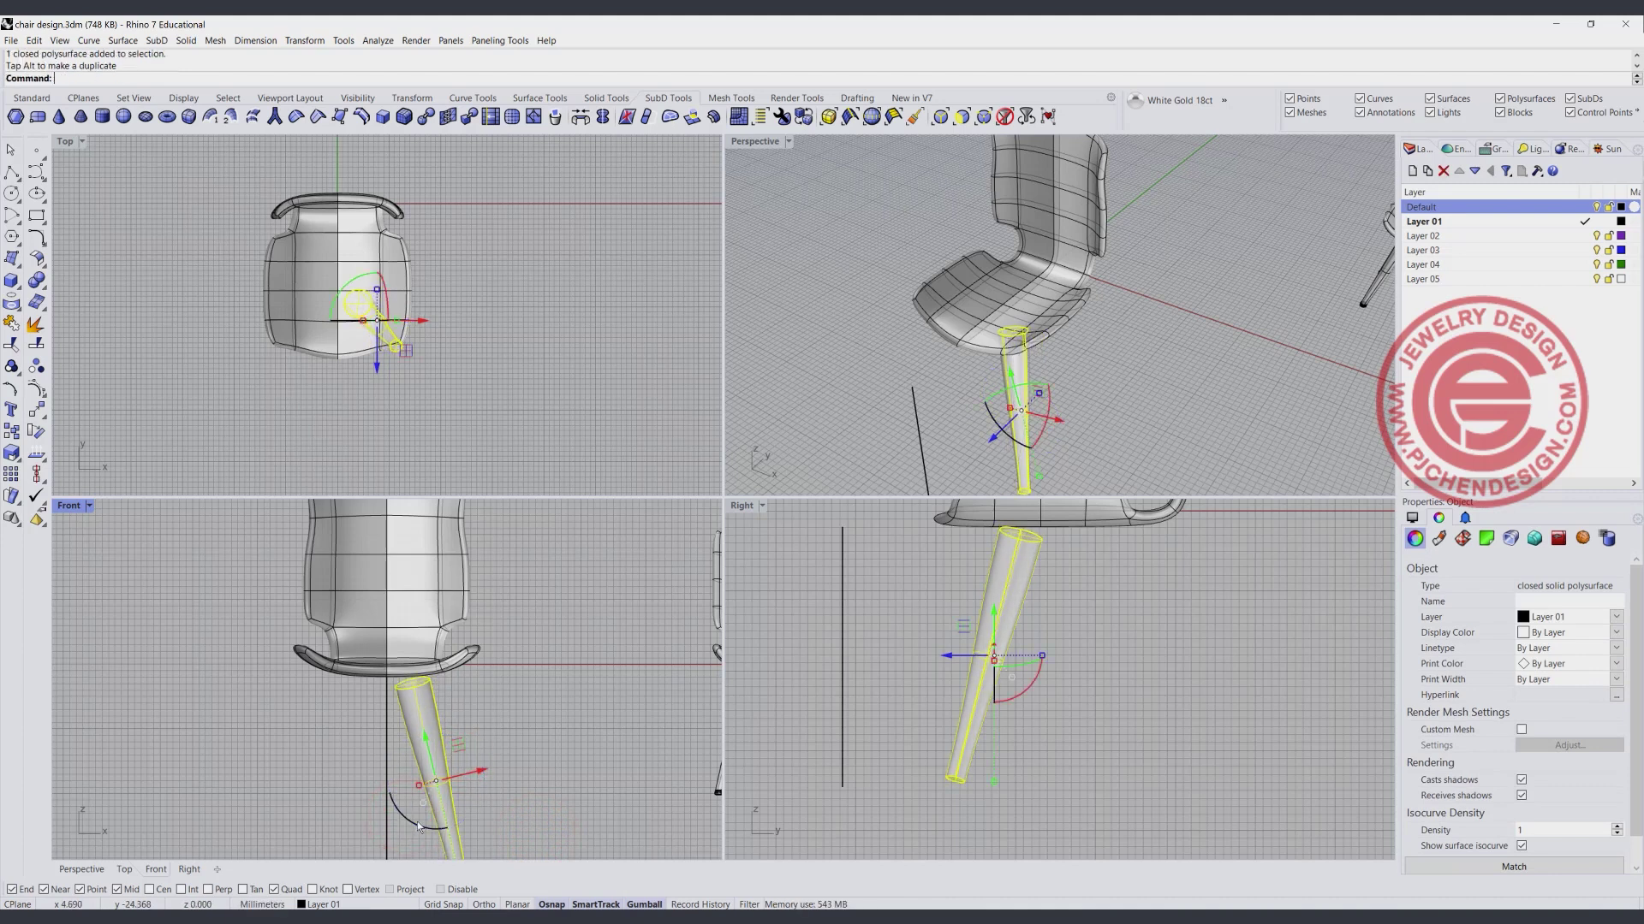
Raise the leg until its top meets the seat's underside and shift it slightly toward the front of the chair.
{"action": "left_click_drag", "start_coordinate": [455, 745], "coordinate": [437, 718]}
{"action": "left_click", "coordinate": [565, 683]}
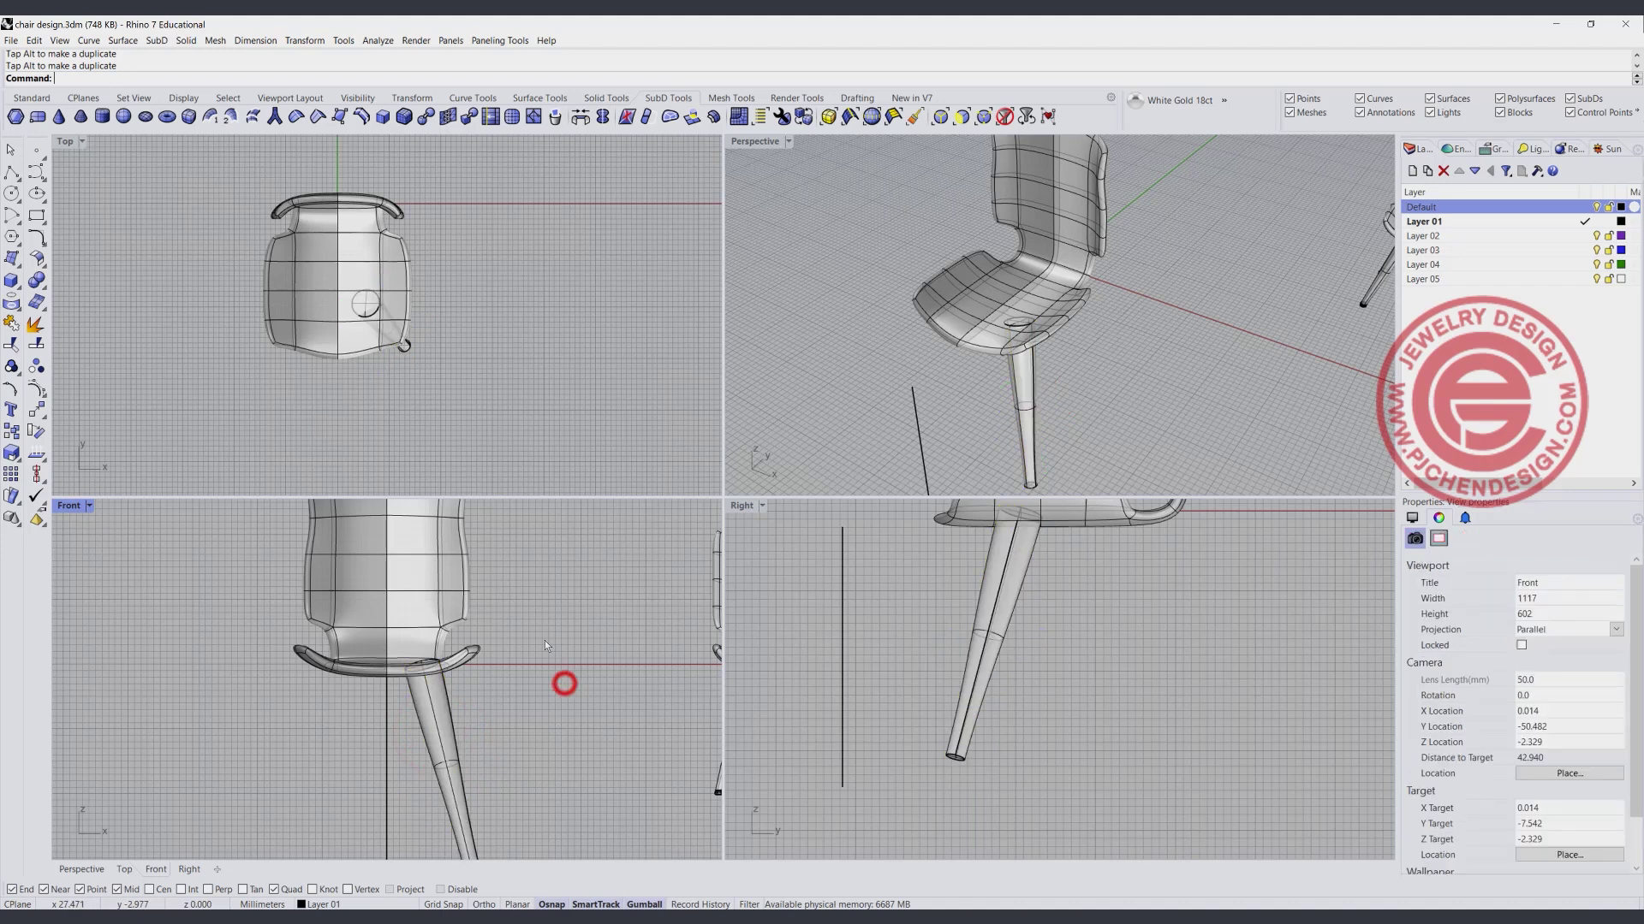
{"action": "left_click", "coordinate": [1003, 565]}
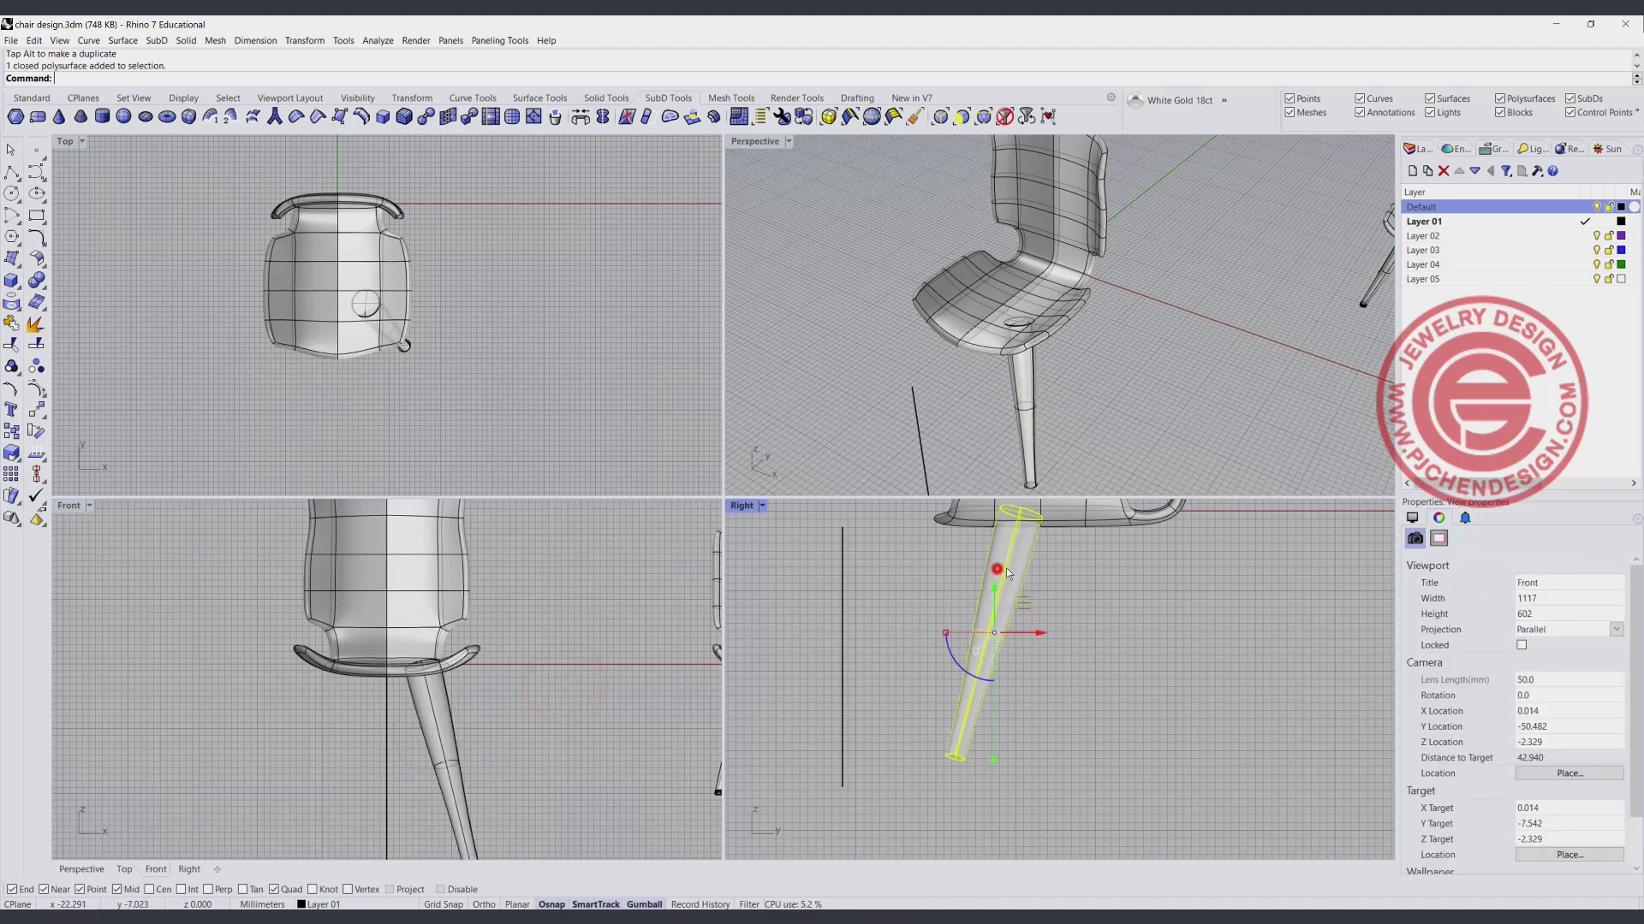
{"action": "right_click_drag", "start_coordinate": [1025, 610], "coordinate": [940, 651]}
{"action": "left_click_drag", "start_coordinate": [945, 640], "coordinate": [945, 647]}
{"action": "left_click", "coordinate": [1114, 655]}
Move the leg about 1.1 mm outward along positive X in the Front view.
{"action": "mouse_move", "coordinate": [1062, 372]}
{"action": "right_mouse_down"}
{"action": "mouse_move", "coordinate": [1118, 367]}
{"action": "mouse_move", "coordinate": [1119, 341]}
{"action": "mouse_move", "coordinate": [1061, 346]}
{"action": "right_mouse_up"}
{"action": "scroll", "coordinate": [402, 644], "scroll_direction": "down", "scroll_amount": 3}
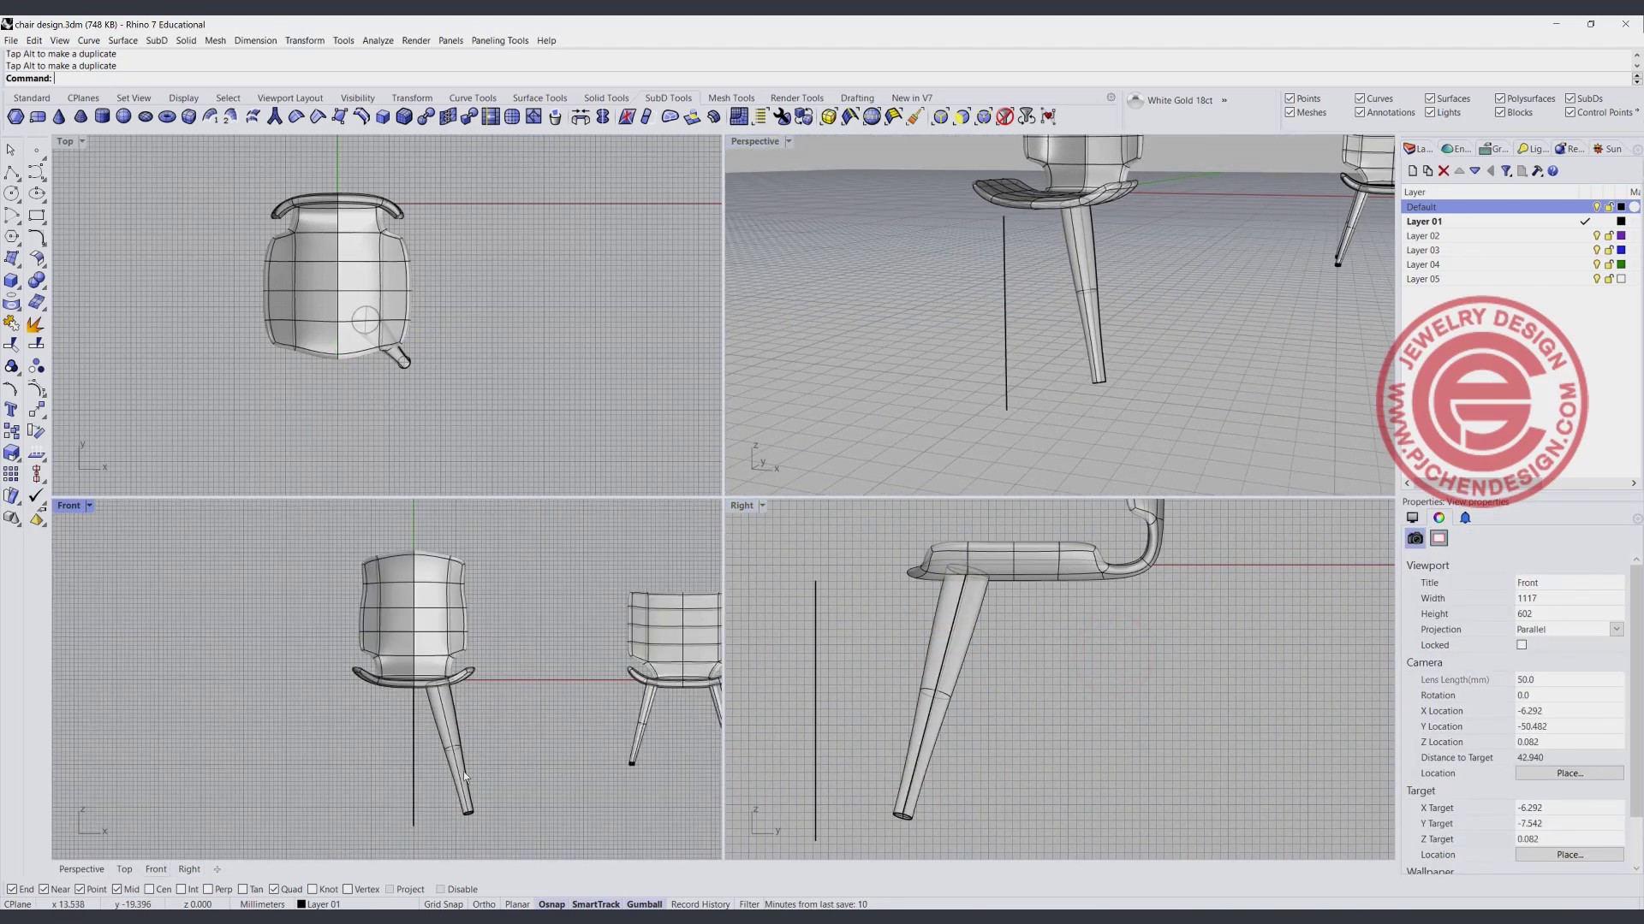
{"action": "left_click", "coordinate": [444, 738]}
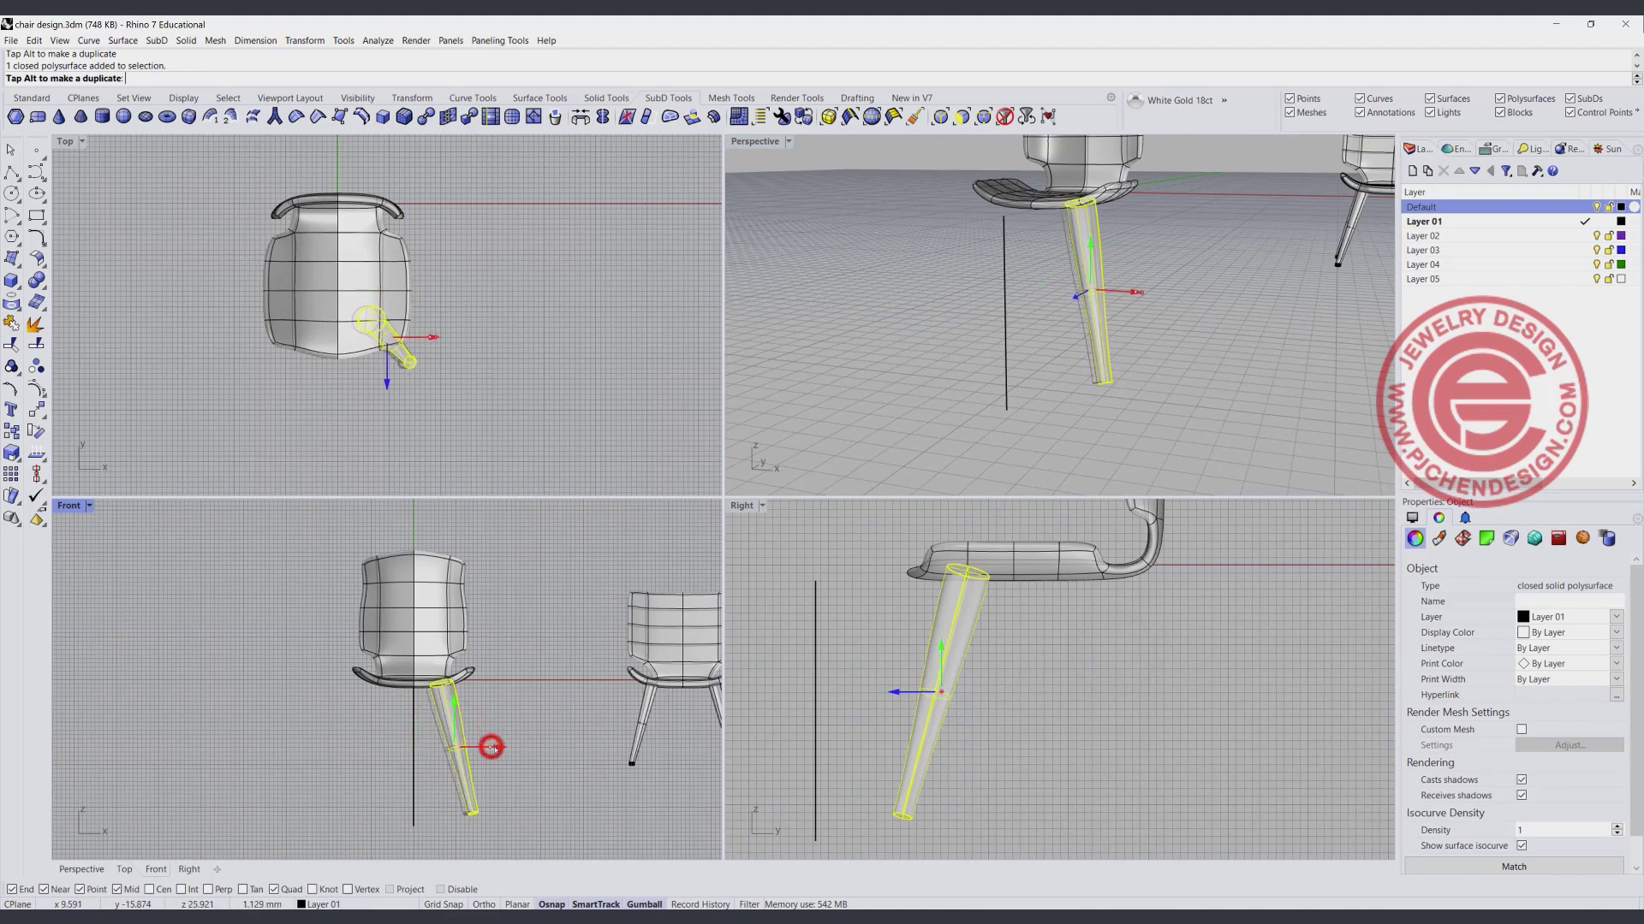
{"action": "left_click", "coordinate": [495, 750]}
{"action": "left_click", "coordinate": [549, 675]}
{"action": "right_click_drag", "start_coordinate": [1143, 347], "coordinate": [1070, 394]}
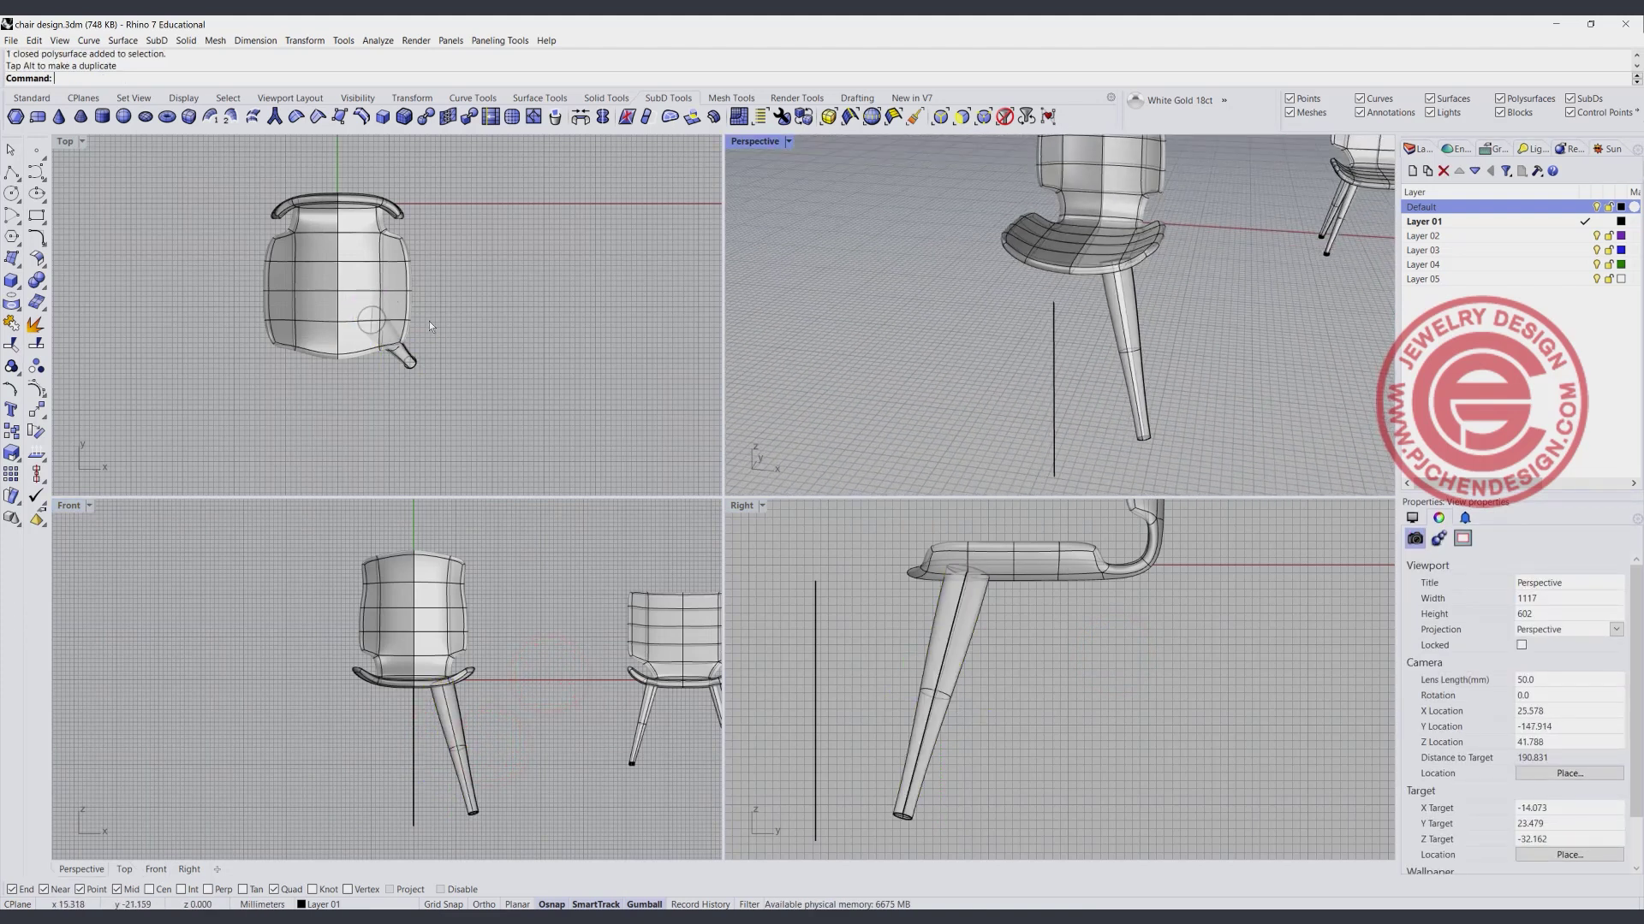
Mirror a copy of the front leg to the rear across a line through the middle of the seat in the Top view.
{"action": "left_click", "coordinate": [409, 361]}
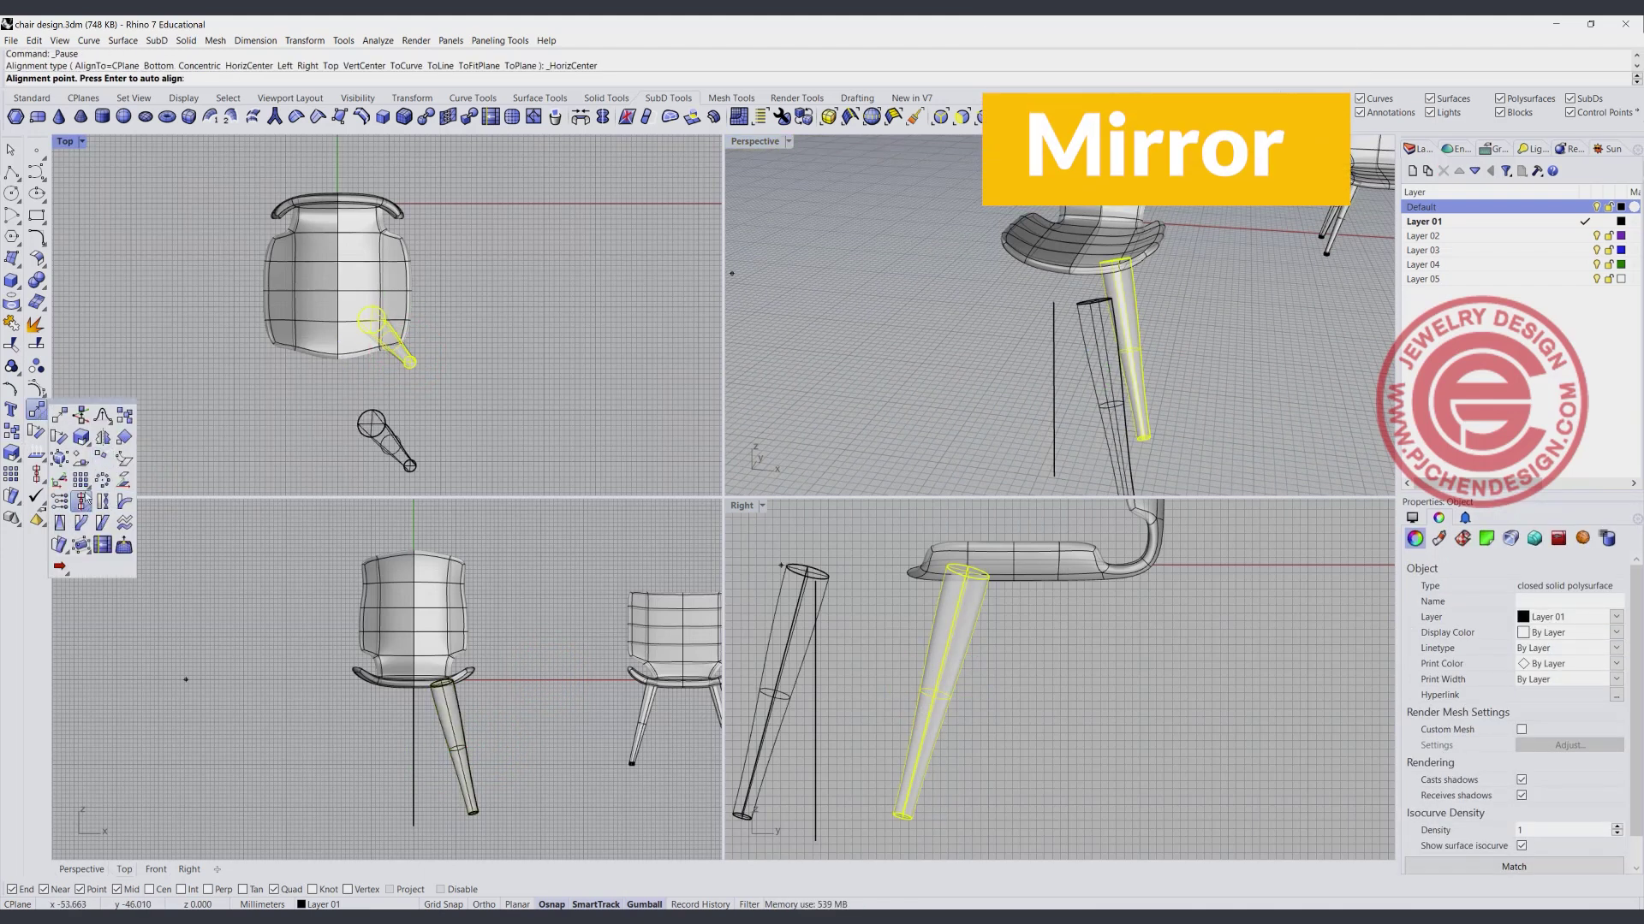
{"action": "left_click", "coordinate": [103, 438]}
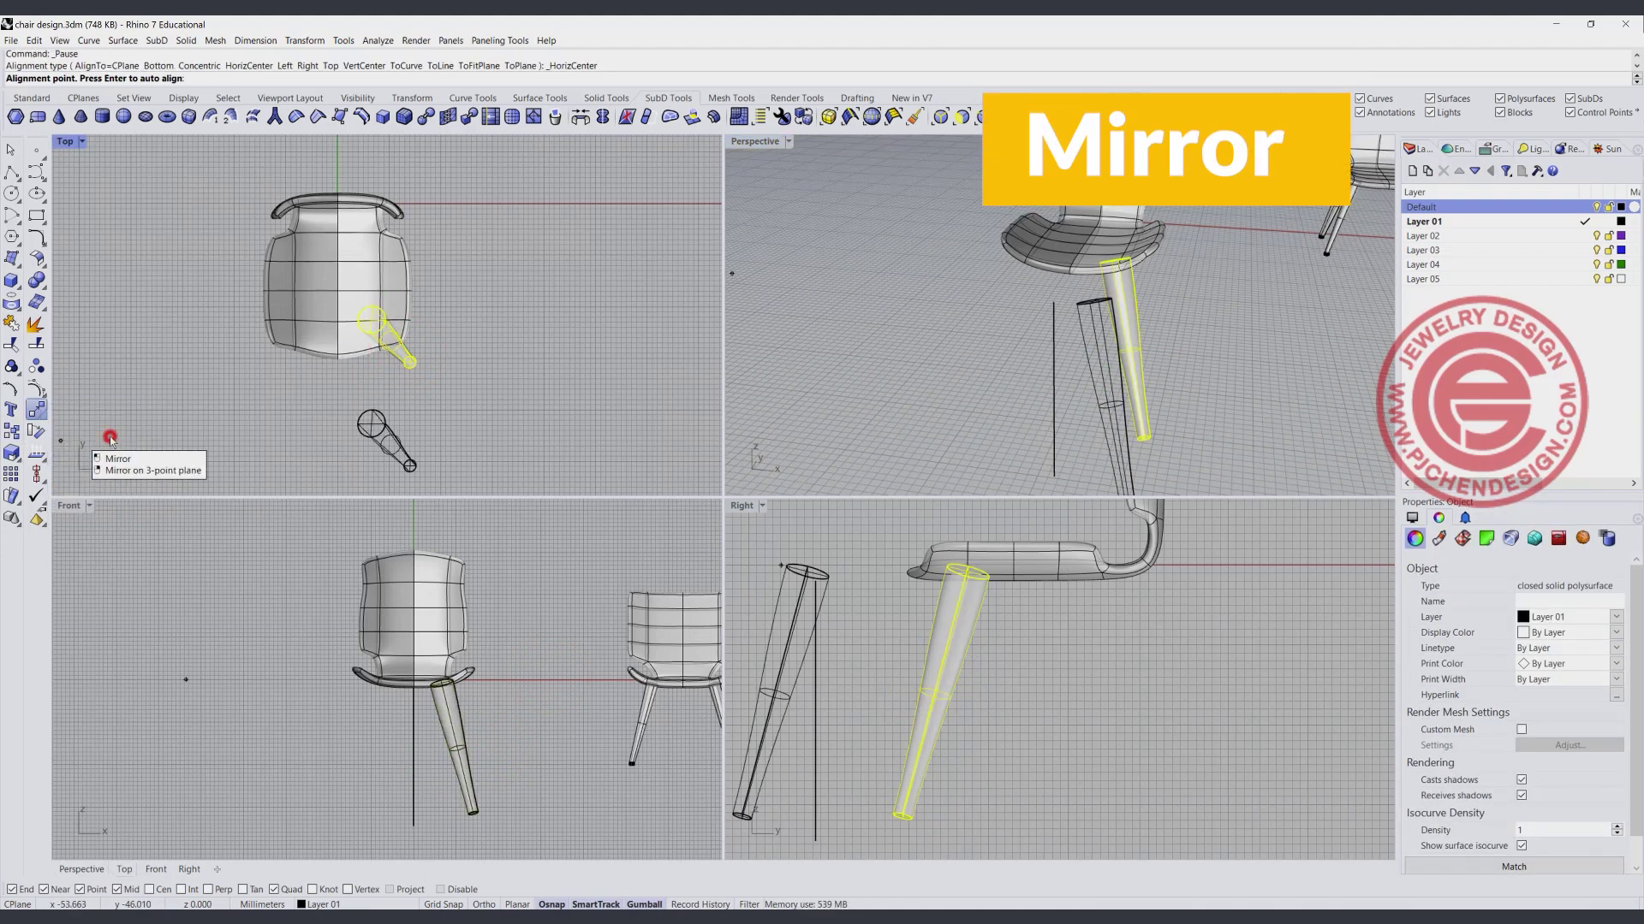
{"action": "left_click", "coordinate": [402, 289]}
{"action": "left_click", "coordinate": [514, 293]}
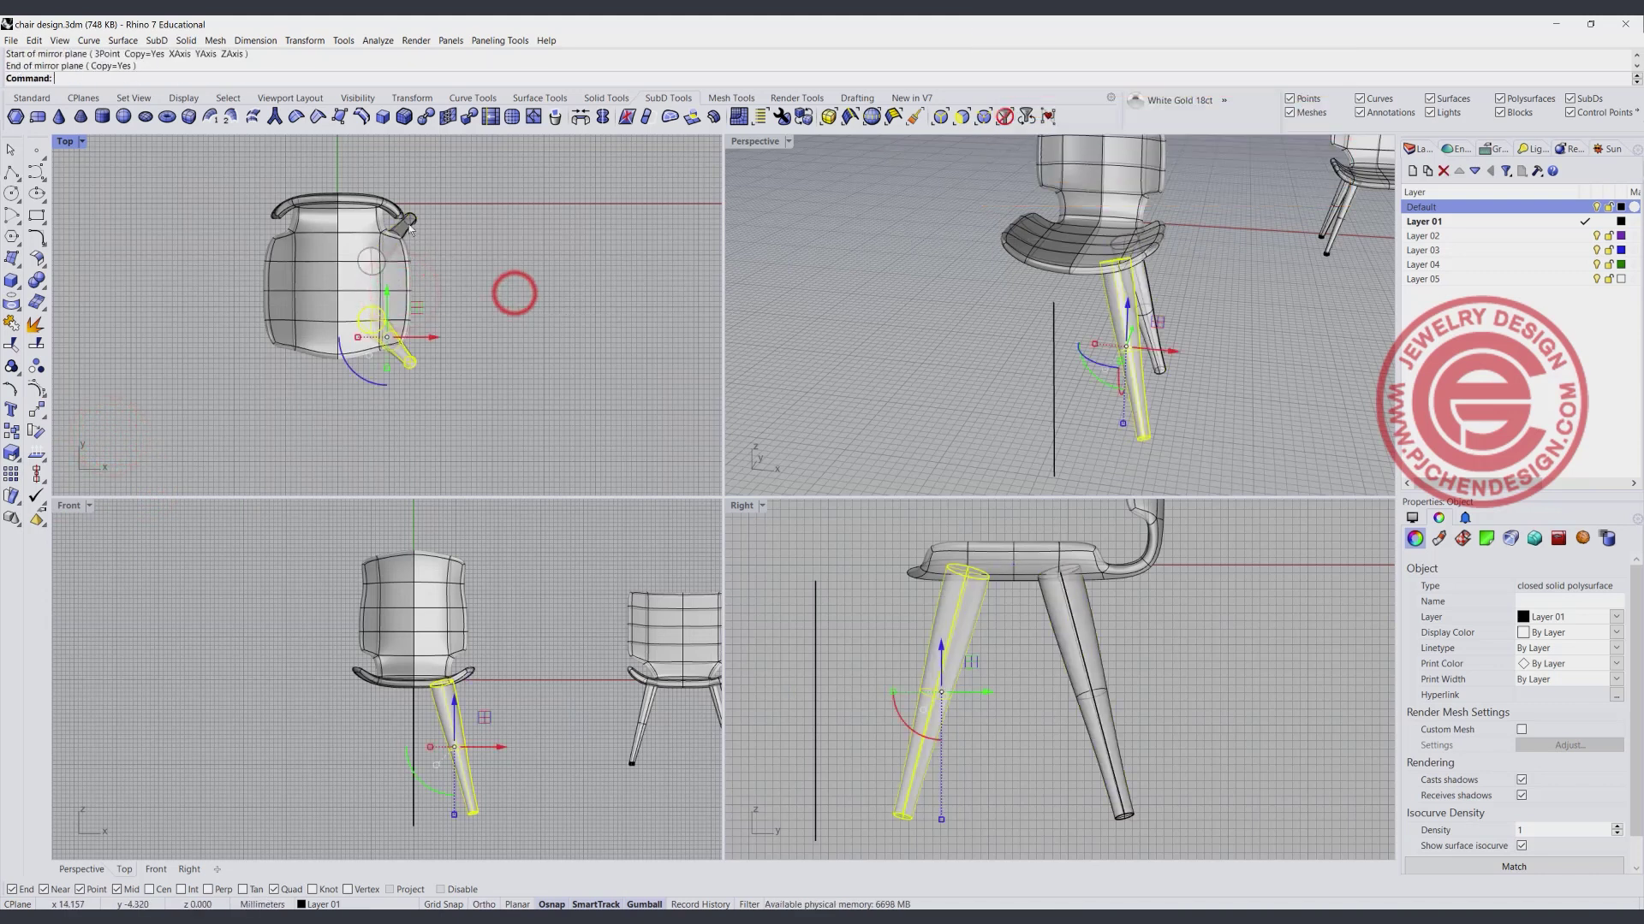
Mirror copies of the front and rear legs across the chair's centerline to form the opposite pair.
{"action": "key", "text": "Return"}
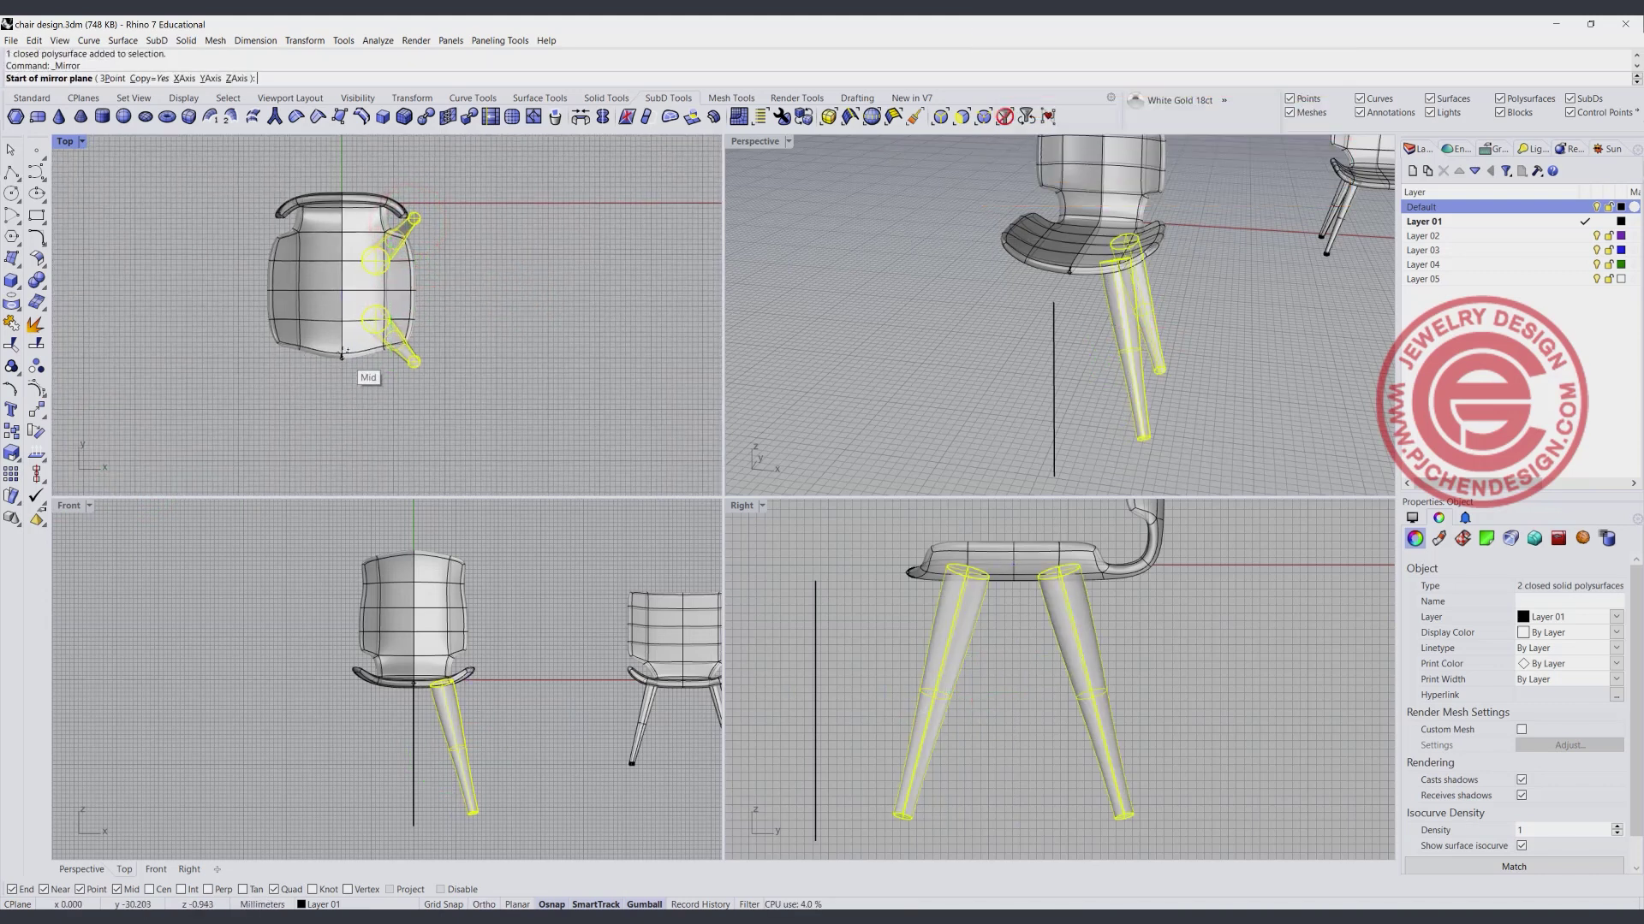
{"action": "left_click", "coordinate": [341, 352]}
{"action": "left_click", "coordinate": [323, 419]}
{"action": "left_click", "coordinate": [577, 401]}
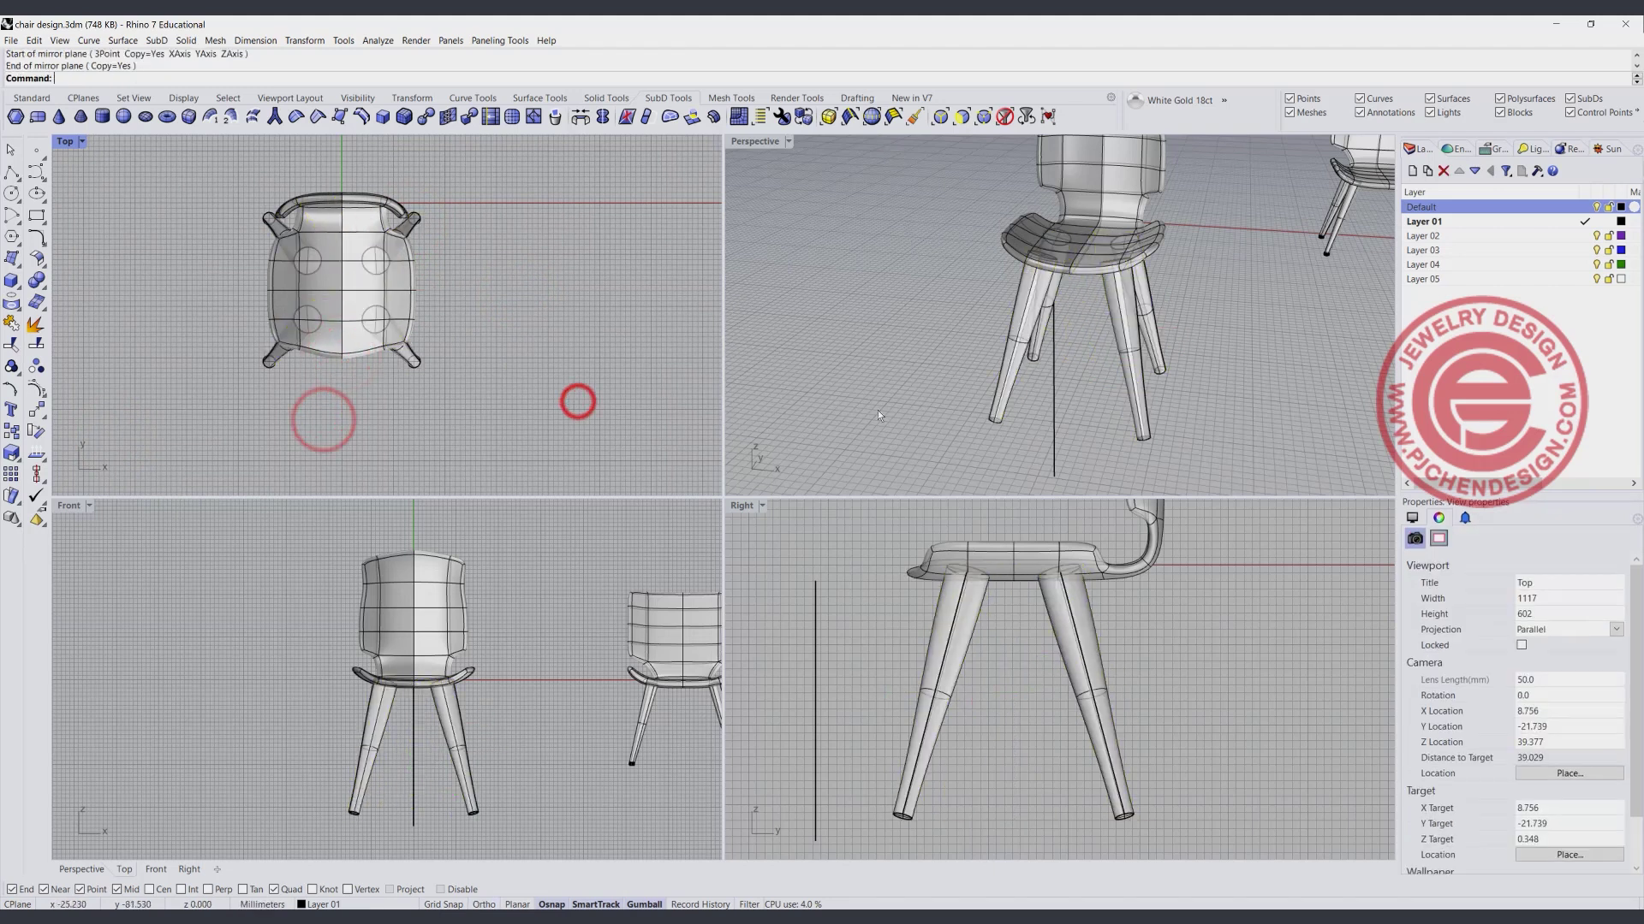
Create a box with a base larger than the whole chair in the Top view and set its height in the Front view.
{"action": "right_click_drag", "start_coordinate": [1181, 343], "coordinate": [1031, 319]}
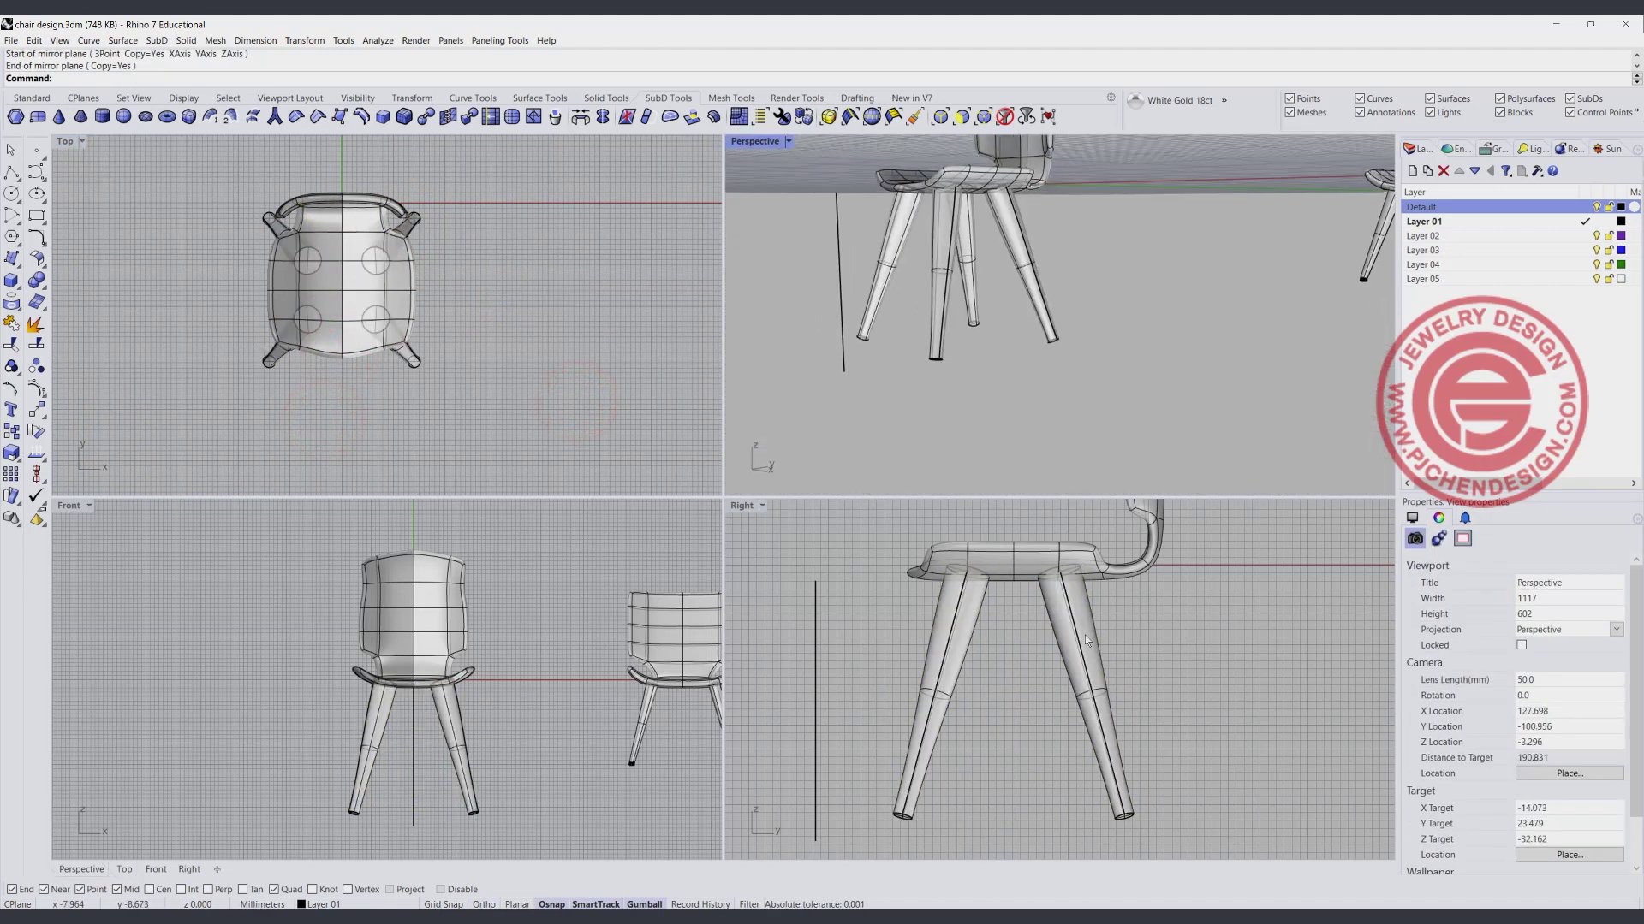
{"action": "scroll", "coordinate": [977, 725], "scroll_direction": "down", "scroll_amount": 4}
{"action": "right_click_drag", "start_coordinate": [977, 725], "coordinate": [923, 677]}
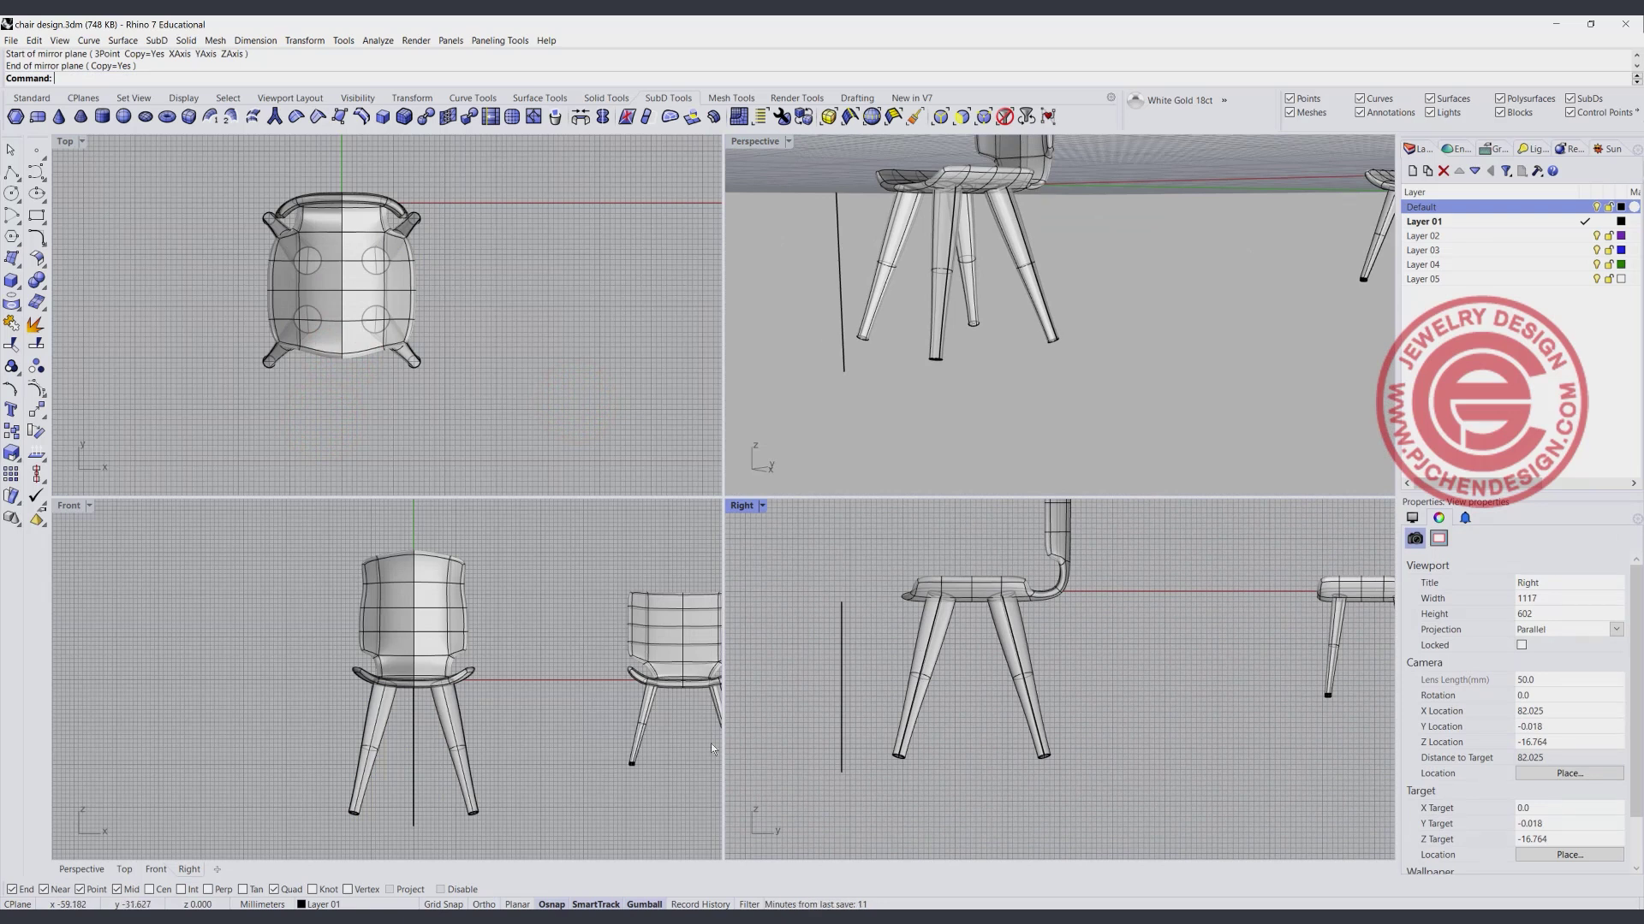
{"action": "left_click", "coordinate": [11, 283]}
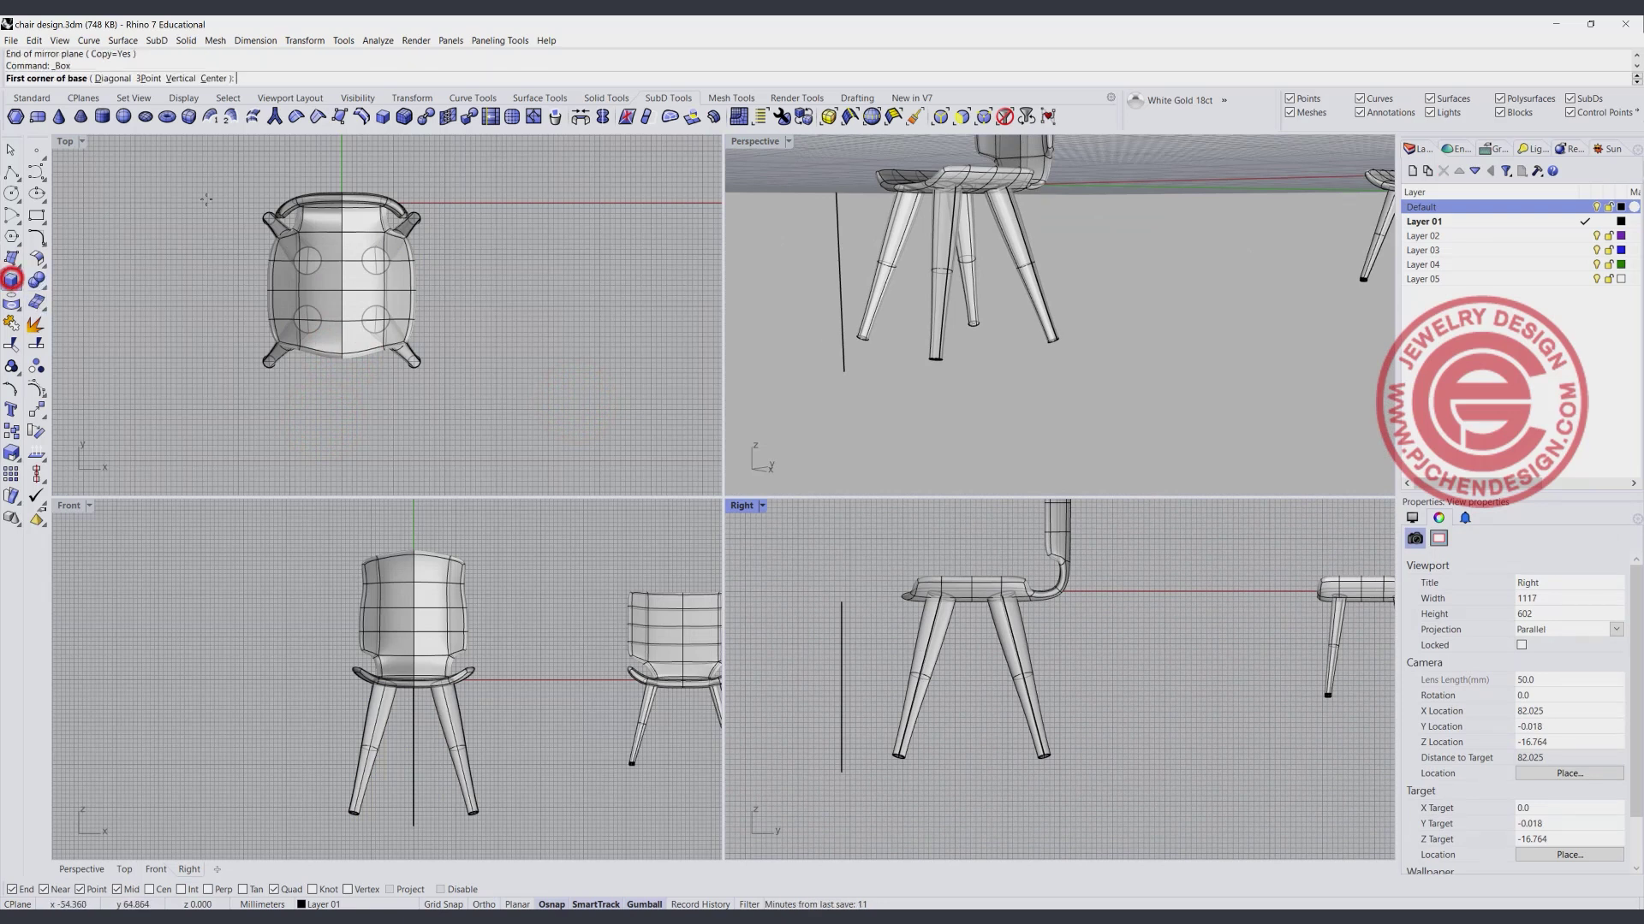
{"action": "left_click", "coordinate": [170, 172]}
{"action": "left_click", "coordinate": [507, 440]}
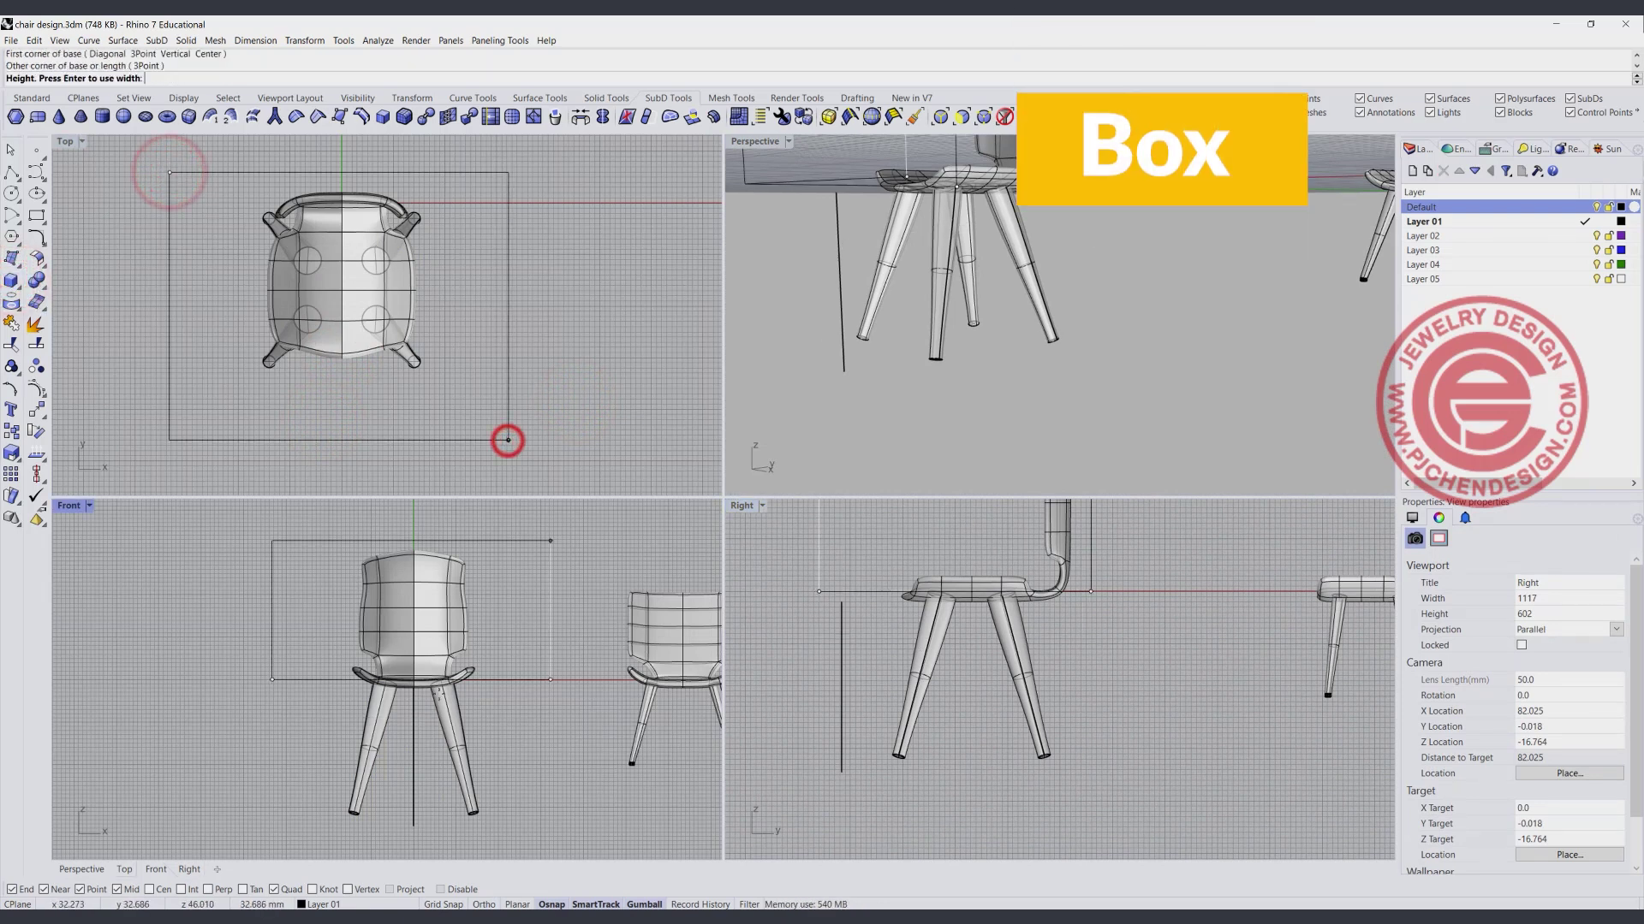
{"action": "left_click", "coordinate": [517, 804]}
Move the box down in the Front view so its top face cuts through all four legs just above their feet.
{"action": "left_click", "coordinate": [519, 751]}
{"action": "left_click_drag", "start_coordinate": [417, 705], "coordinate": [417, 810]}
{"action": "left_click", "coordinate": [543, 744]}
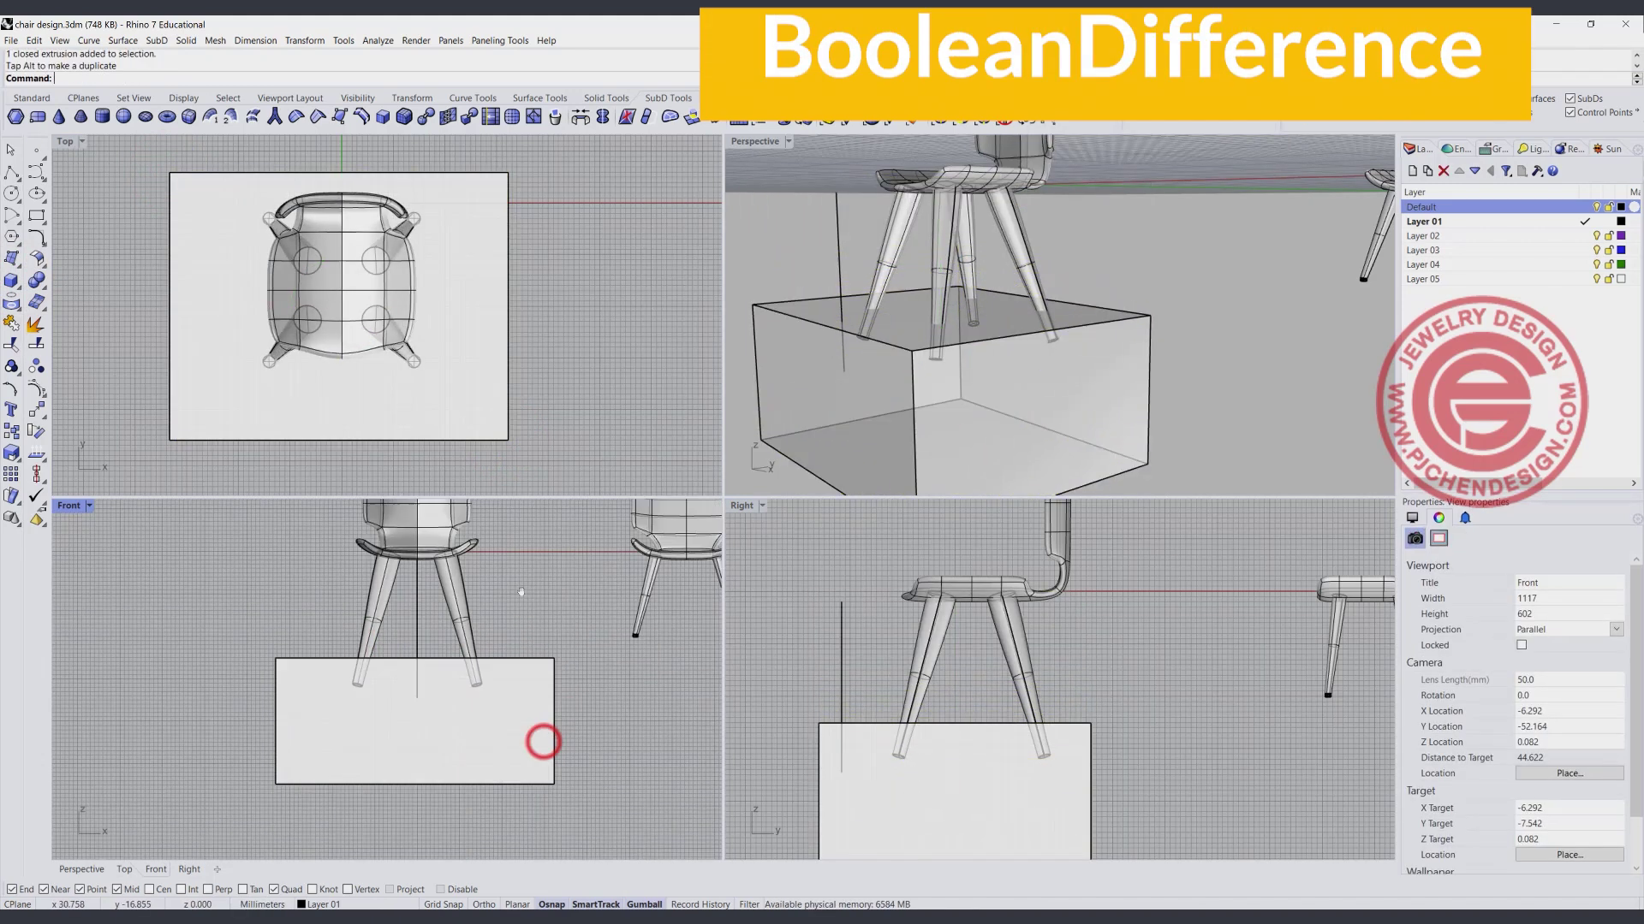
Subtract the box from all four legs with BooleanDifference so the feet are cut level.
{"action": "left_click", "coordinate": [90, 354]}
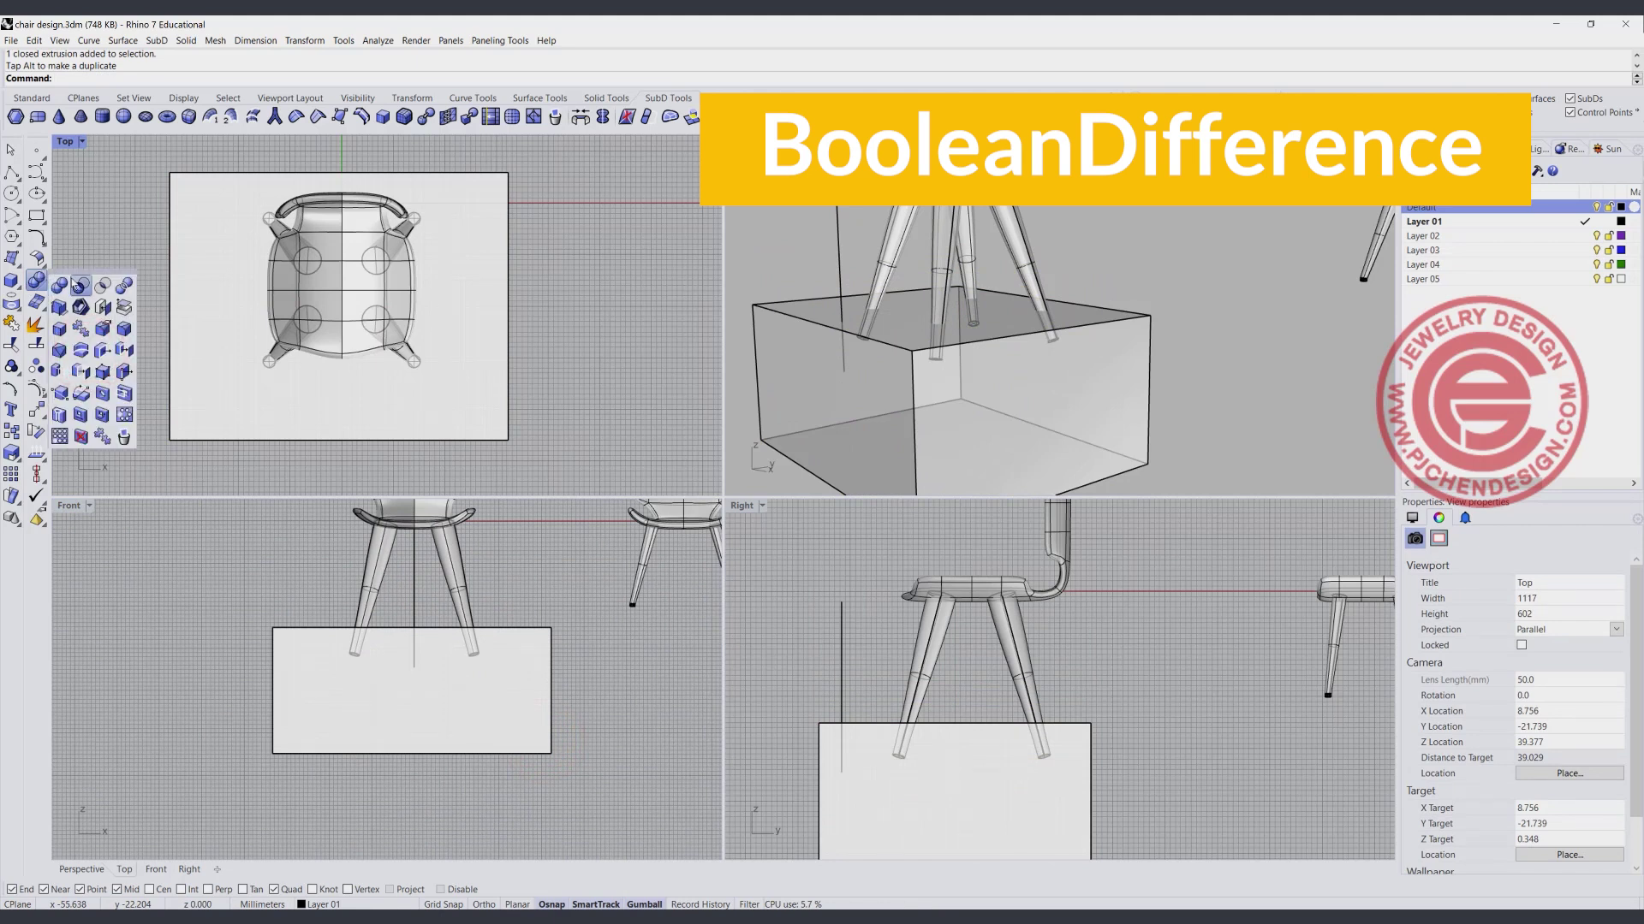
{"action": "left_click", "coordinate": [37, 280]}
{"action": "left_click_drag", "start_coordinate": [506, 566], "coordinate": [445, 666]}
{"action": "key", "text": "Return"}
{"action": "left_click", "coordinate": [453, 676]}
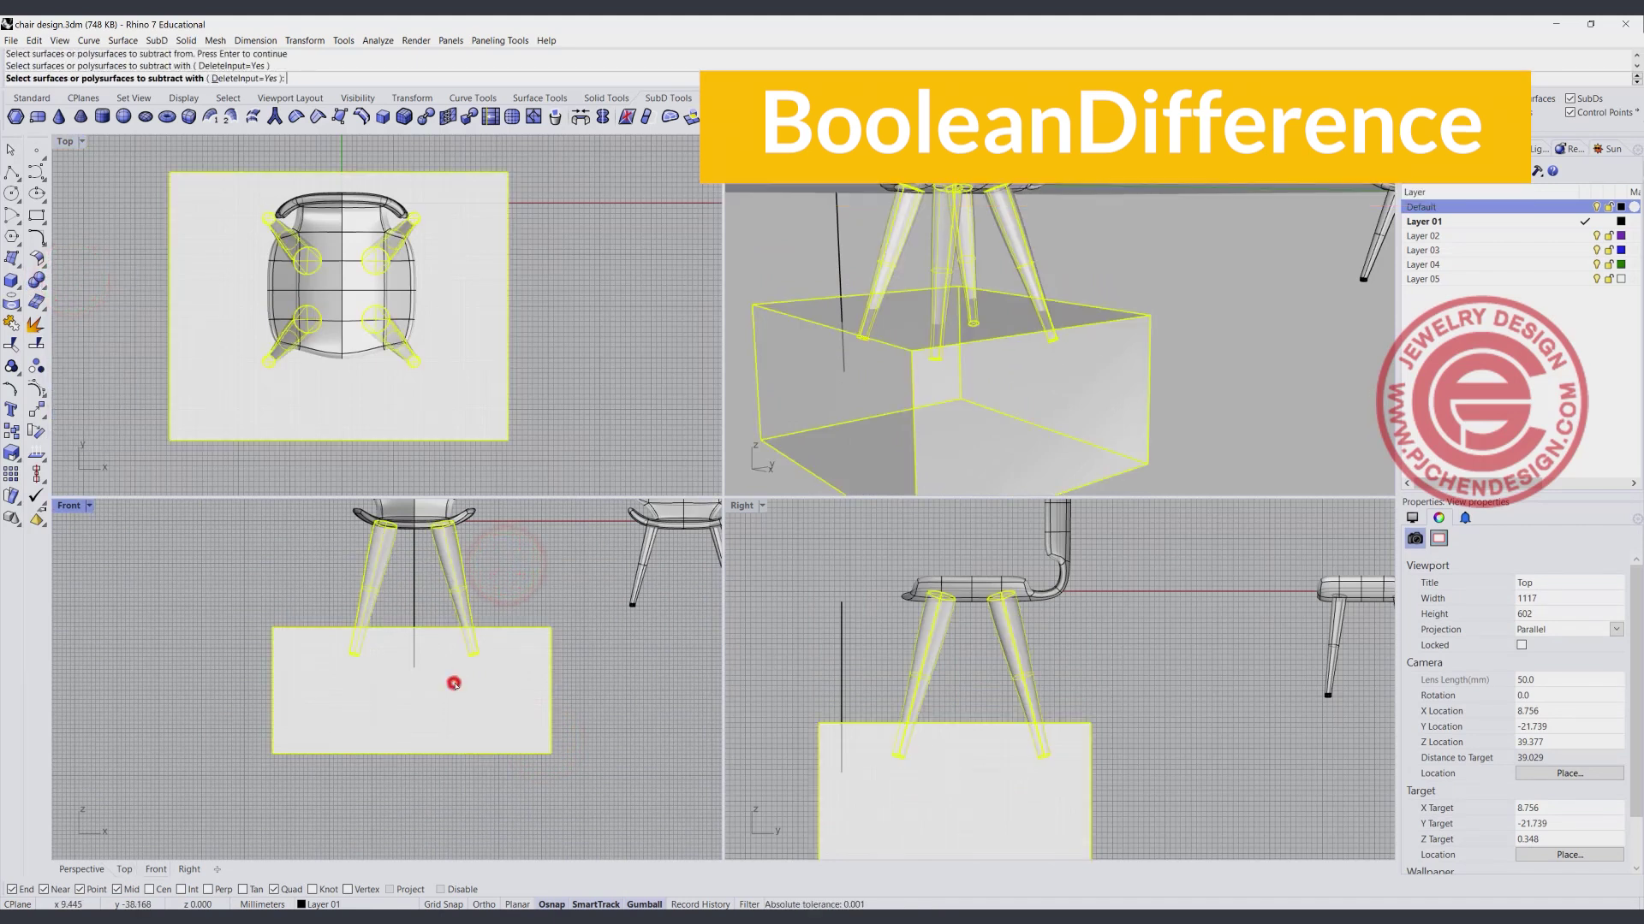
{"action": "key", "text": "Return"}
Examine the cut feet and the whole chair beside the reference chair from several angles in a maximized Perspective view.
{"action": "right_click_drag", "start_coordinate": [929, 291], "coordinate": [1032, 336]}
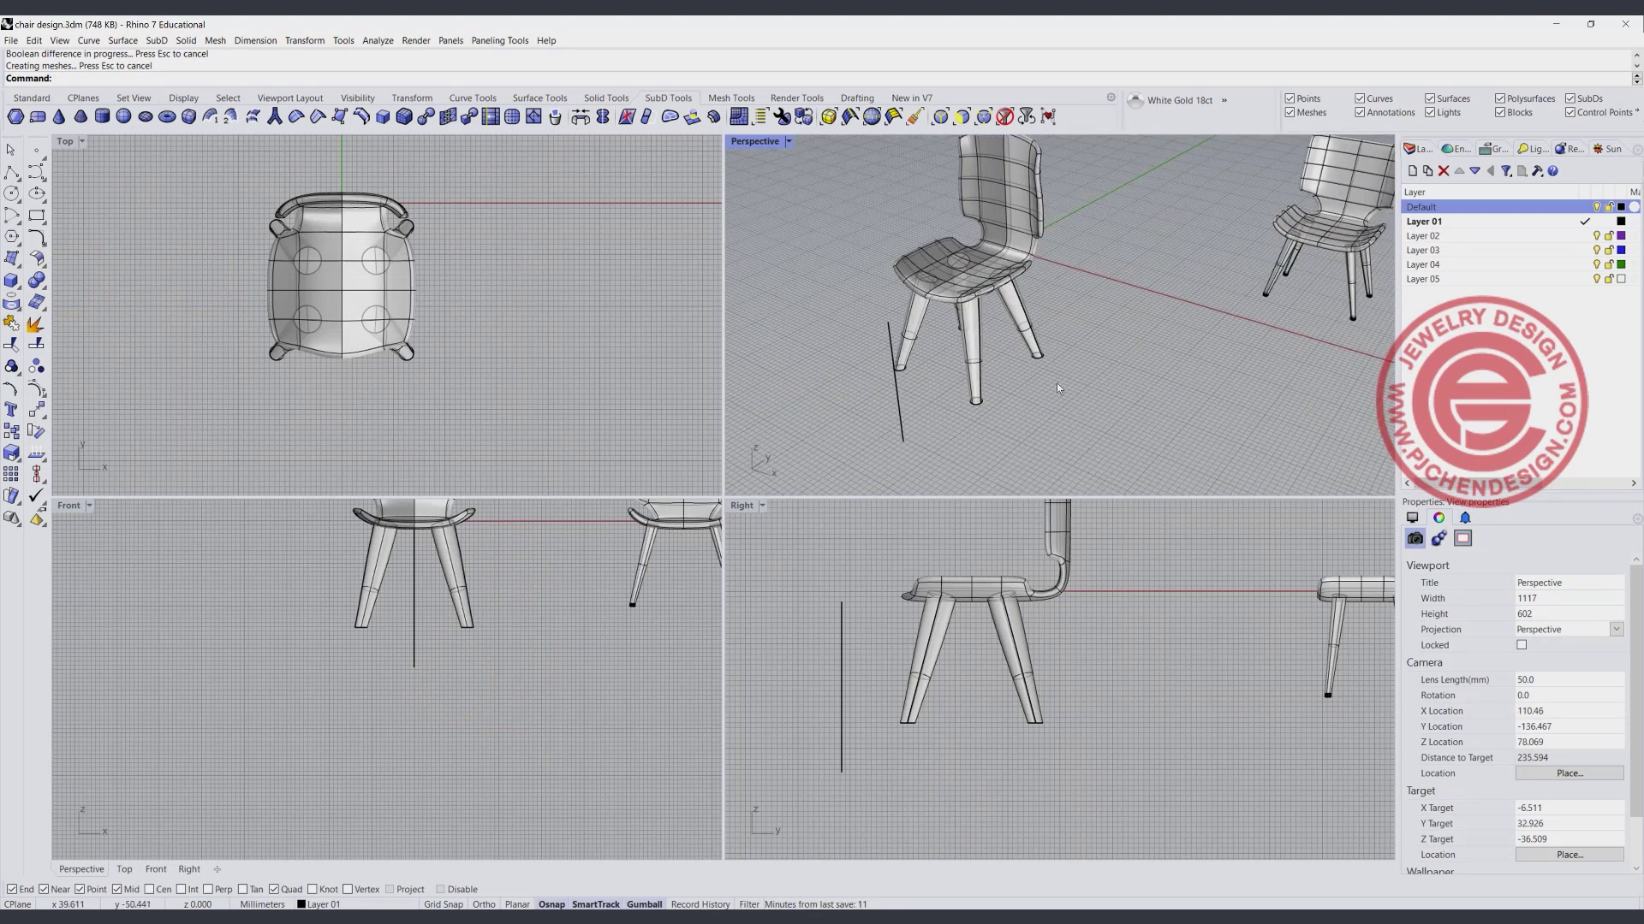
{"action": "scroll", "coordinate": [1270, 315], "scroll_direction": "up", "scroll_amount": 8}
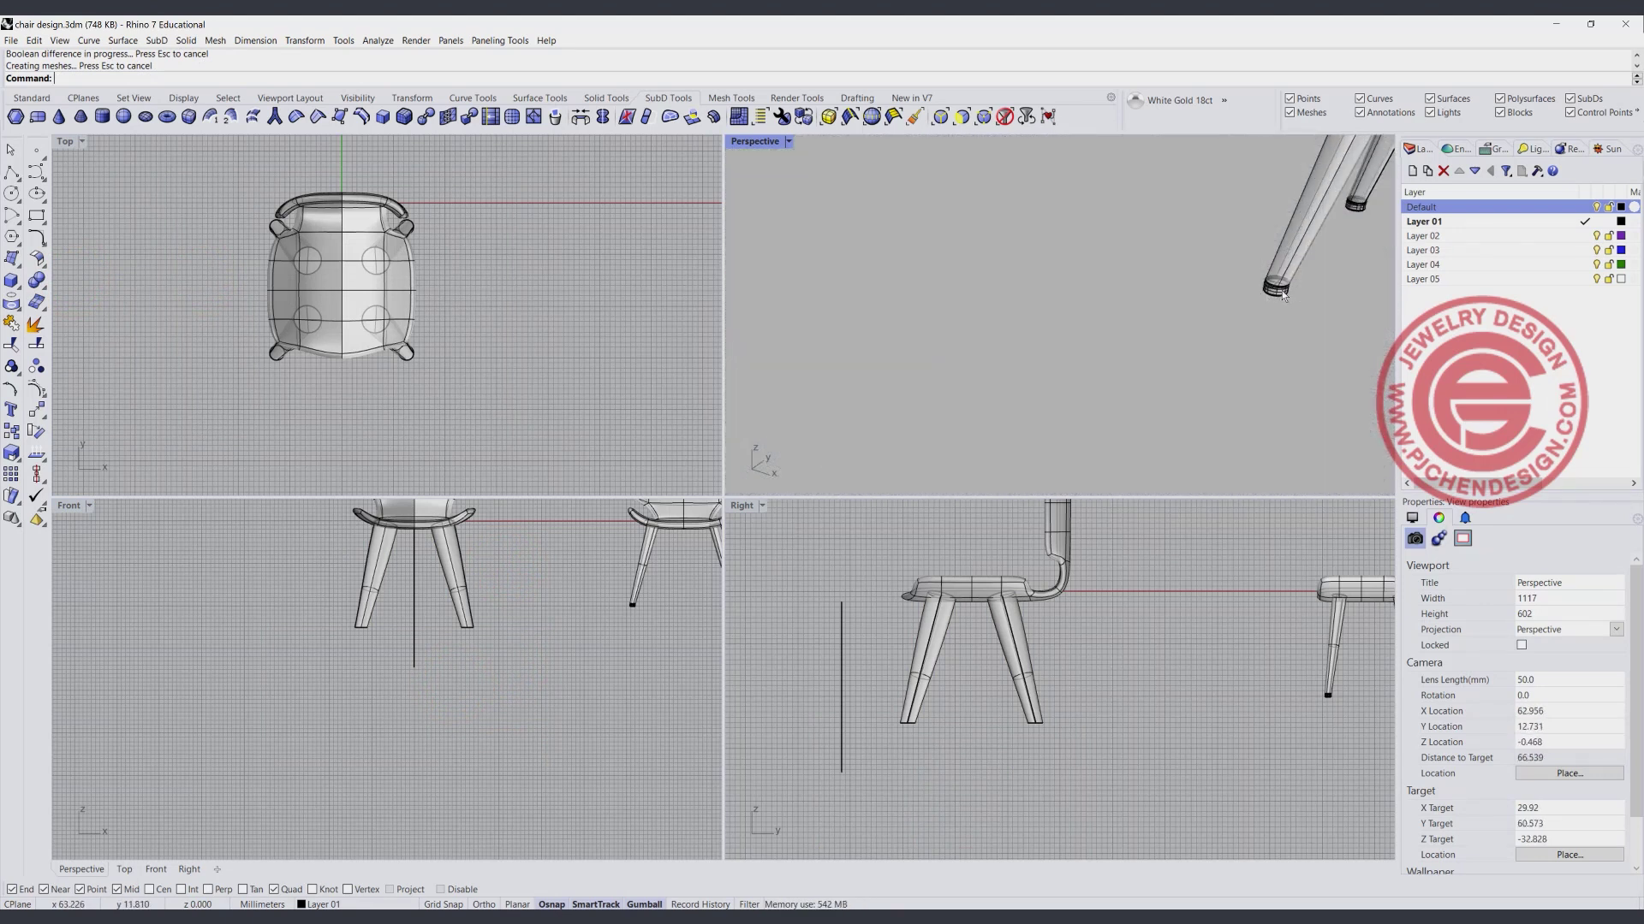
{"action": "scroll", "coordinate": [814, 347], "scroll_direction": "down", "scroll_amount": 5}
{"action": "right_click_drag", "start_coordinate": [813, 347], "coordinate": [942, 343]}
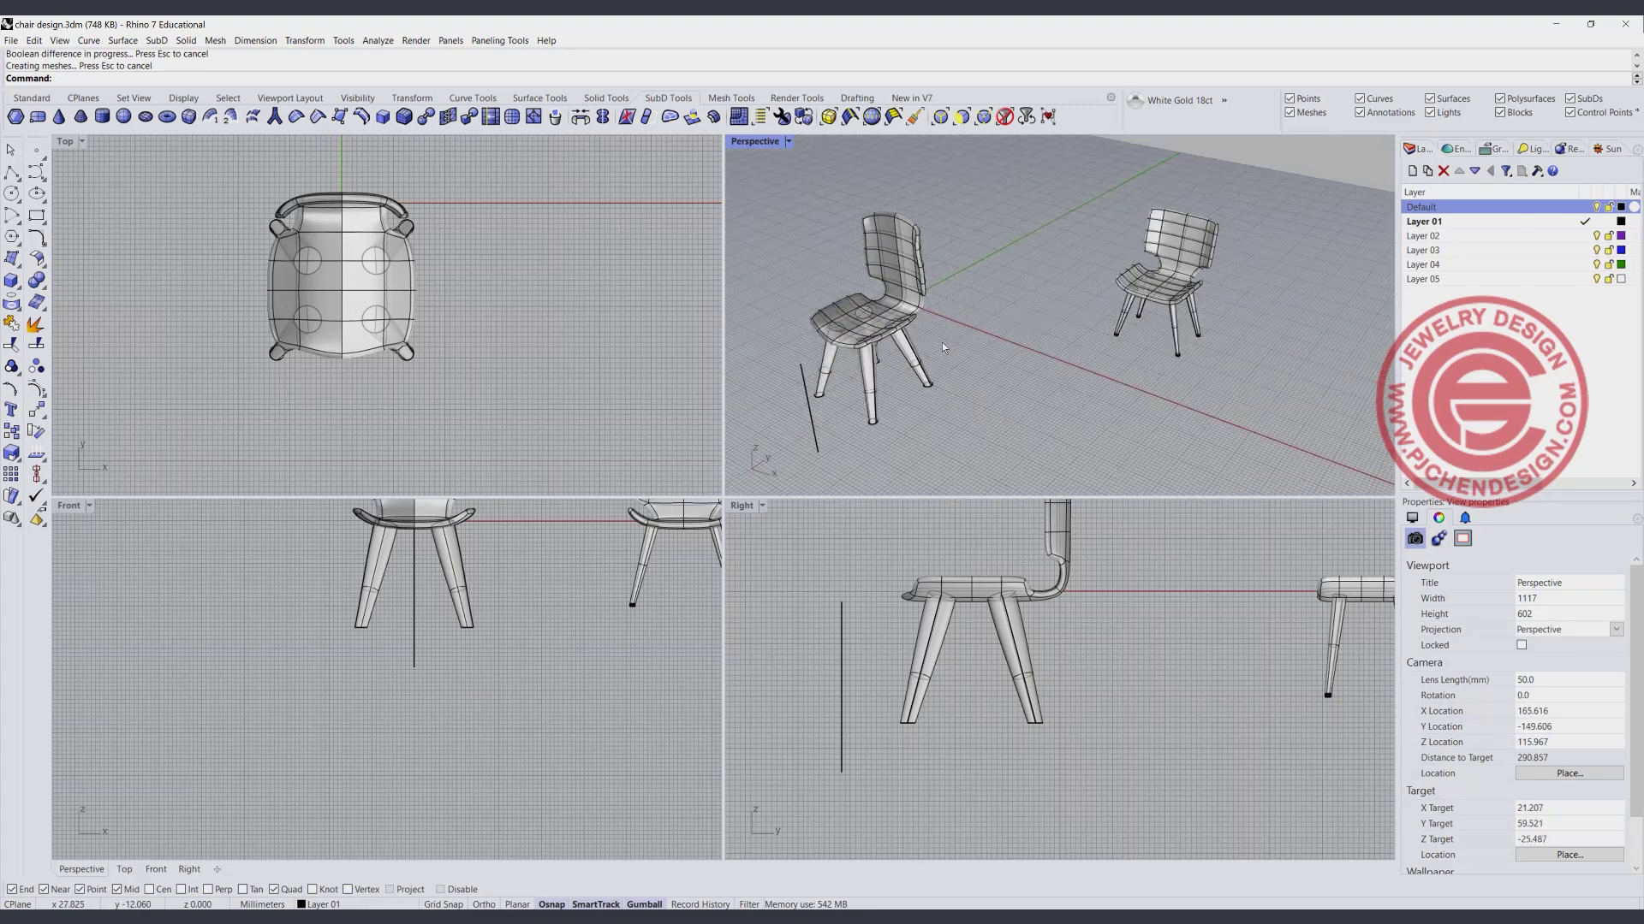
{"action": "double_click", "coordinate": [755, 142]}
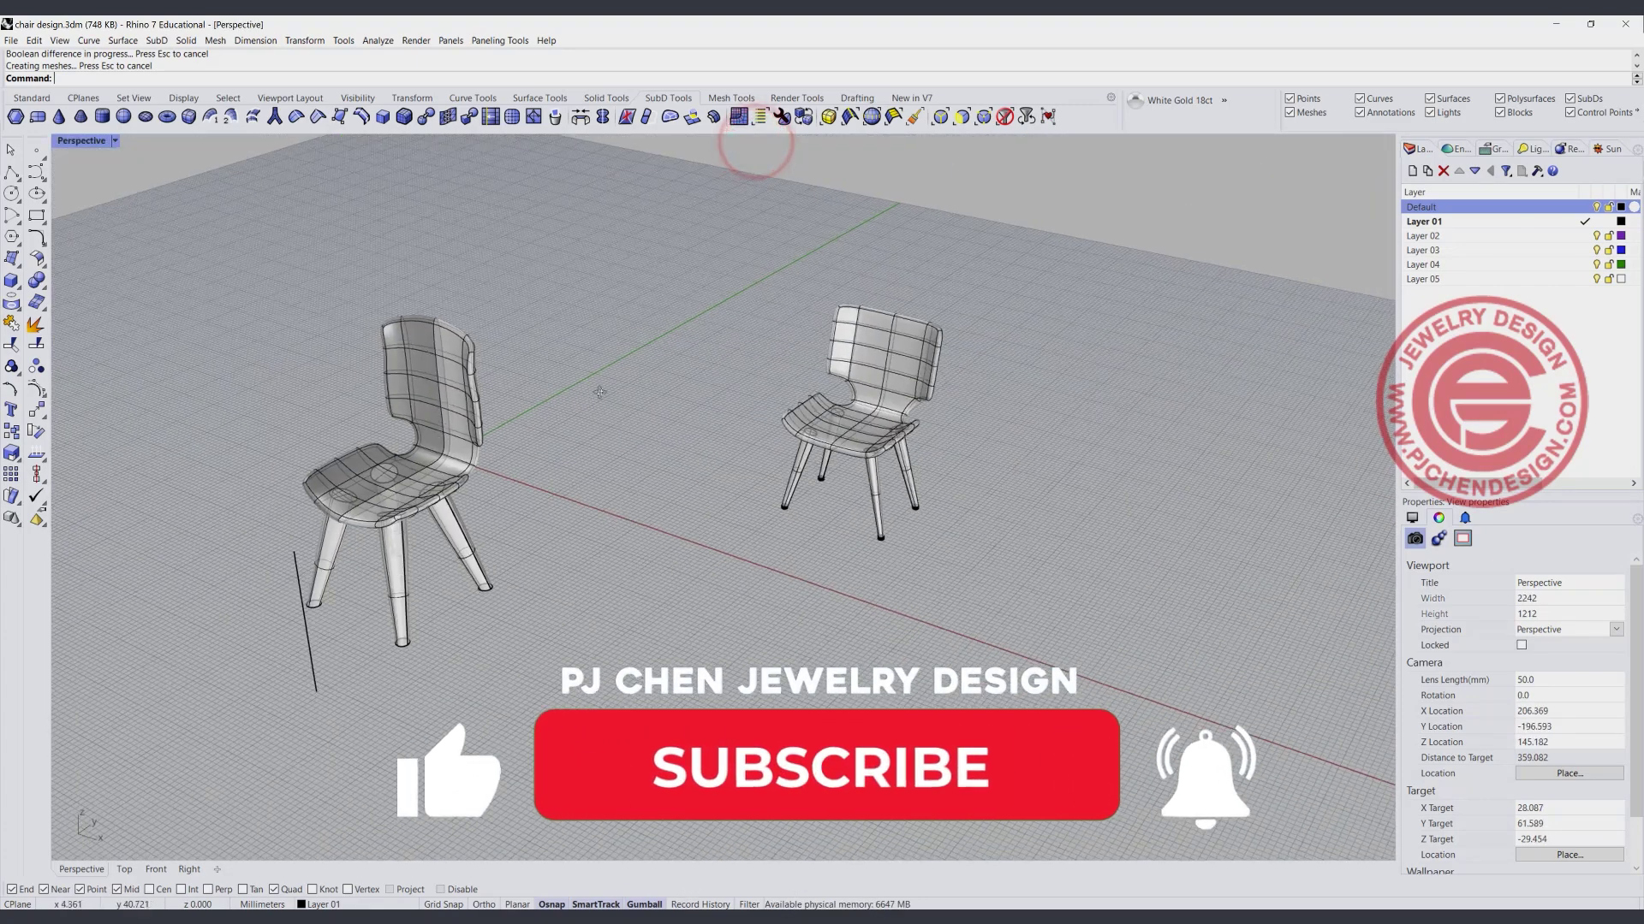
{"action": "right_click_drag", "start_coordinate": [719, 388], "coordinate": [675, 381]}
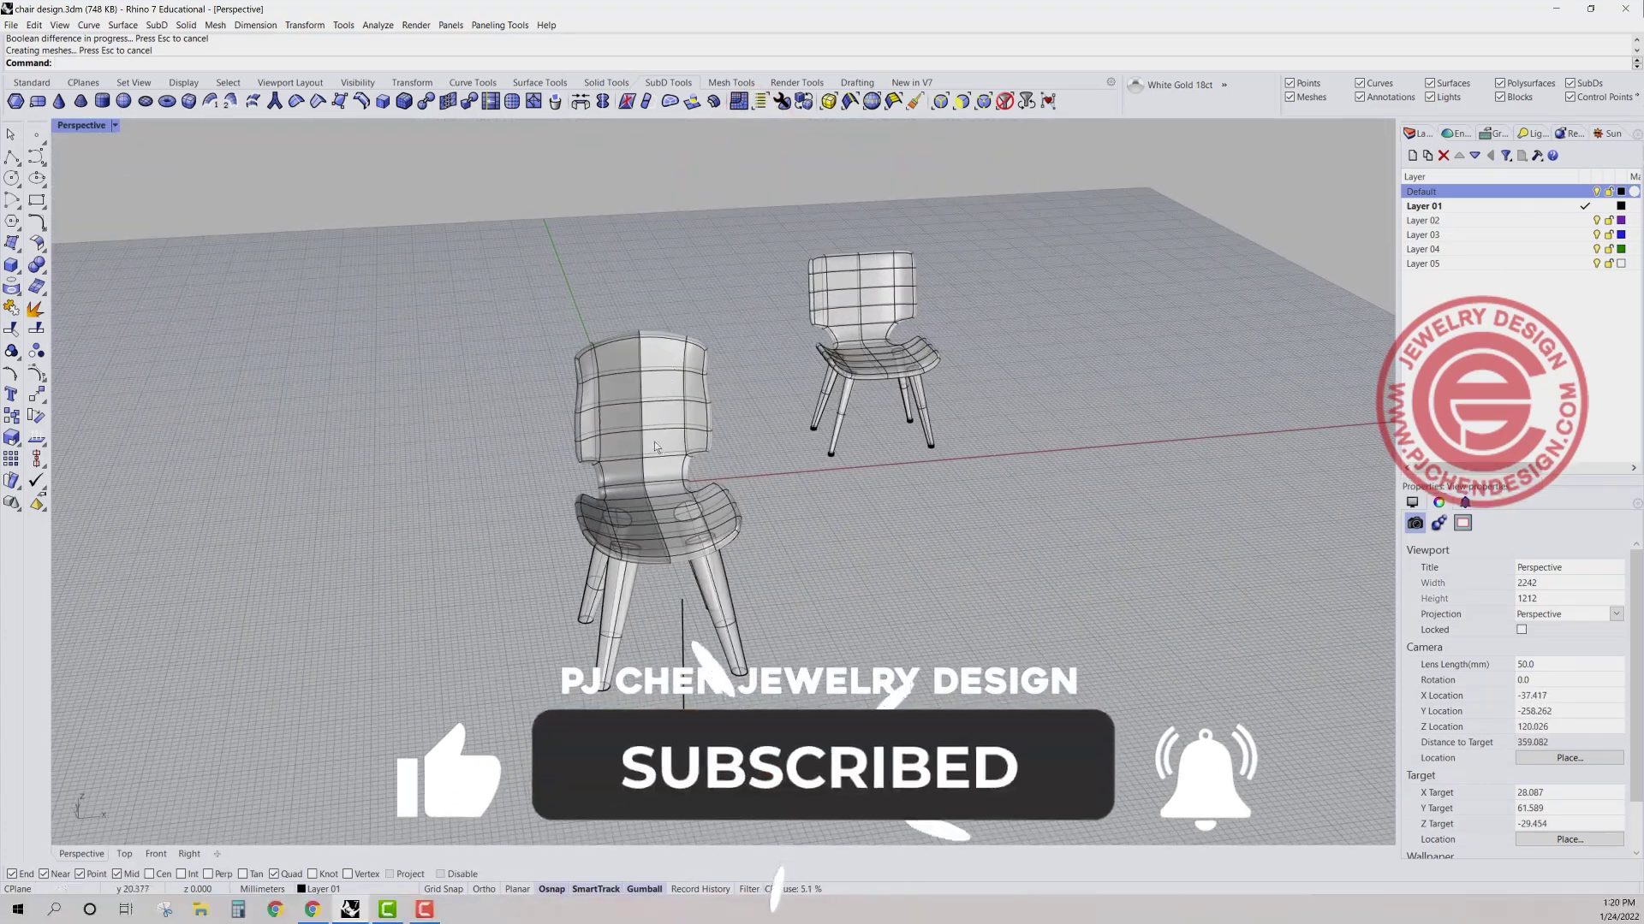
{"action": "right_click_drag", "start_coordinate": [654, 457], "coordinate": [614, 423]}
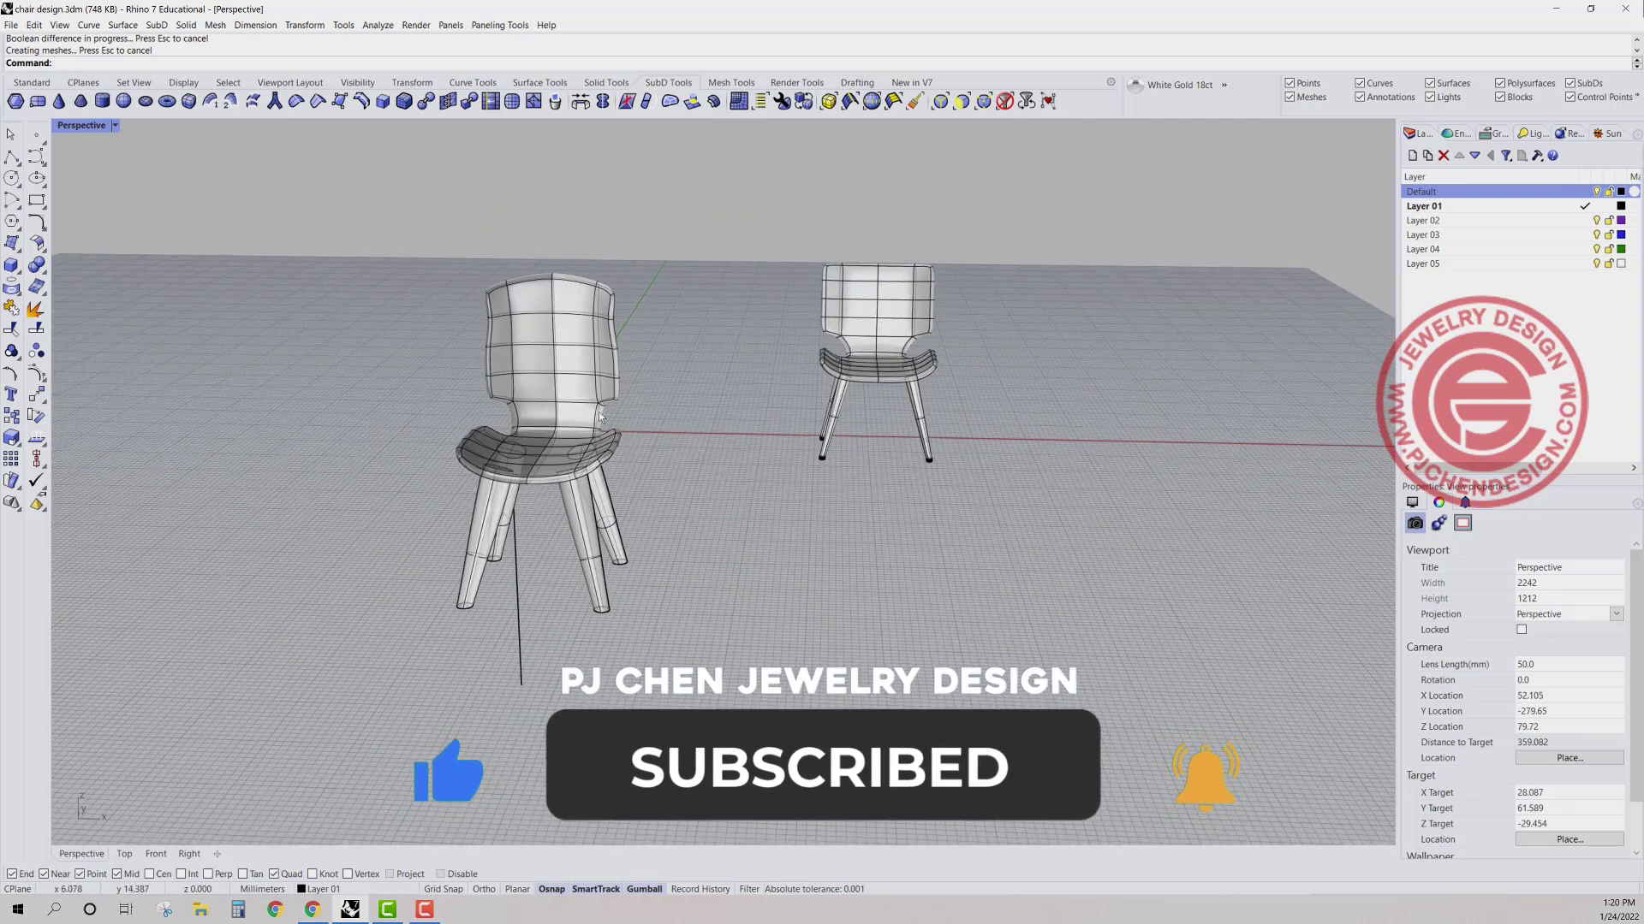
{"action": "right_click_drag", "start_coordinate": [599, 415], "coordinate": [632, 380]}
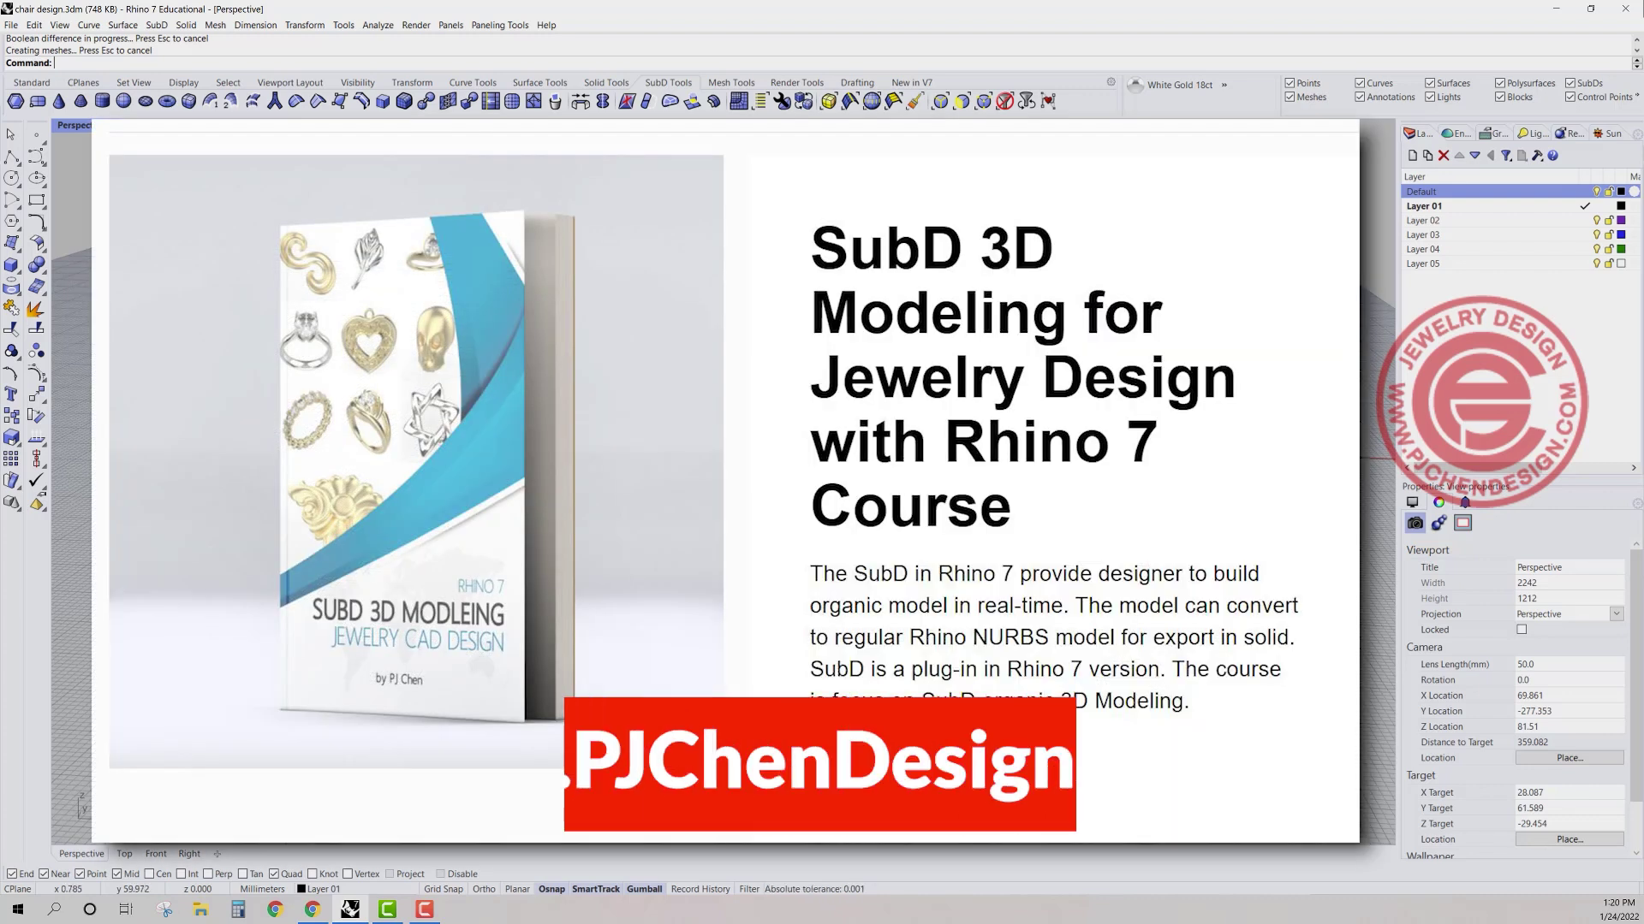
{"action": "right_click_drag", "start_coordinate": [634, 411], "coordinate": [762, 406]}
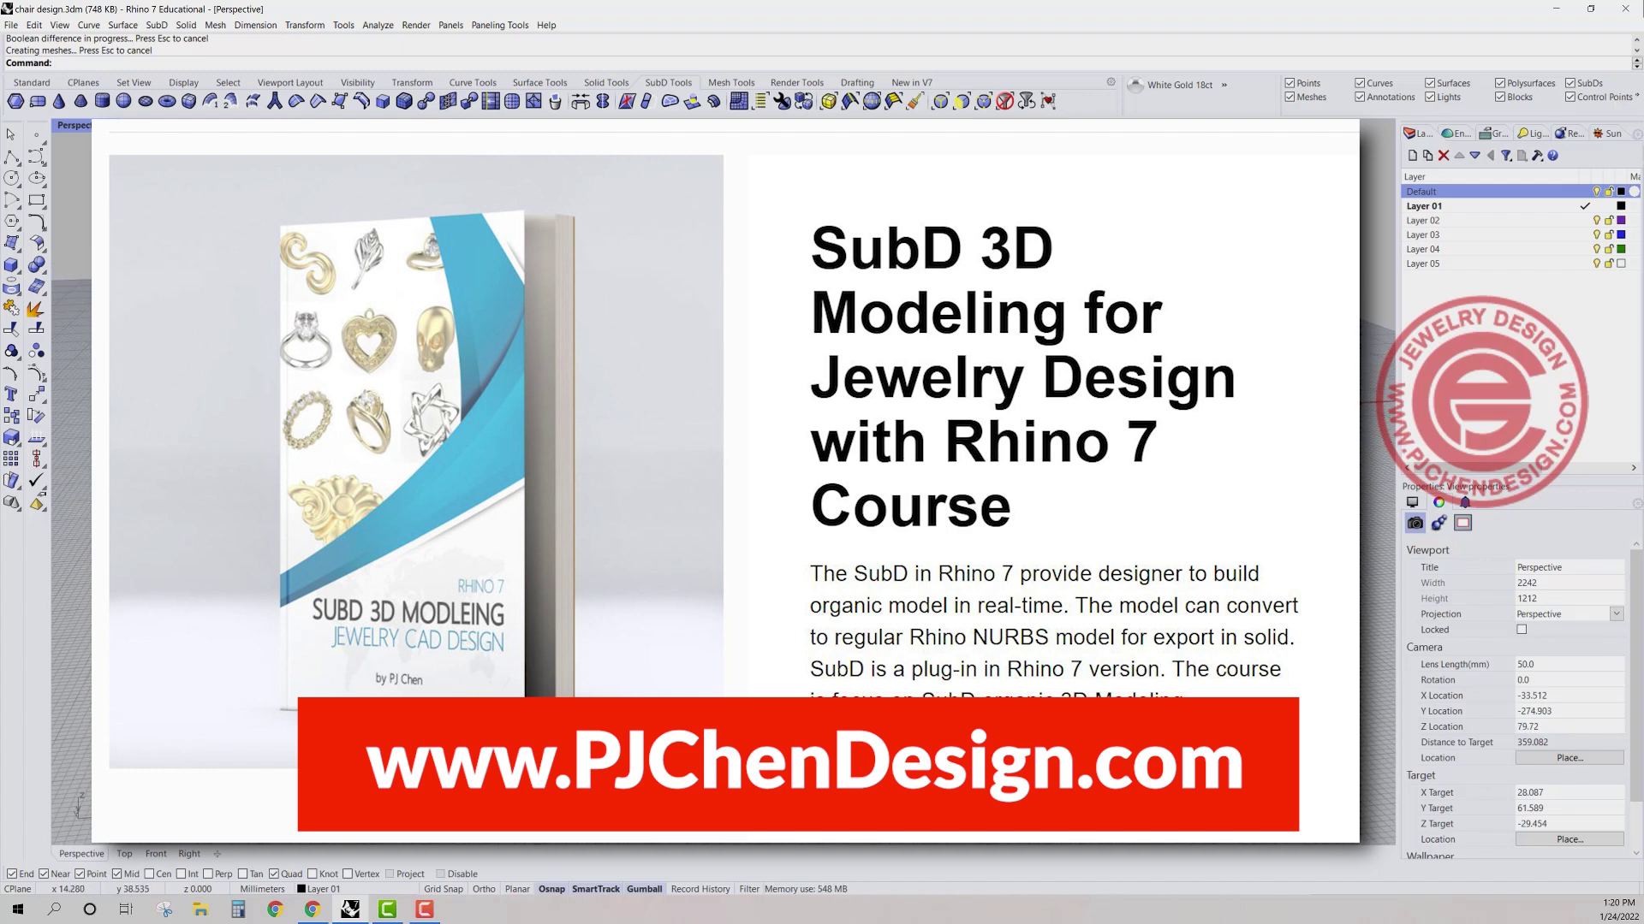